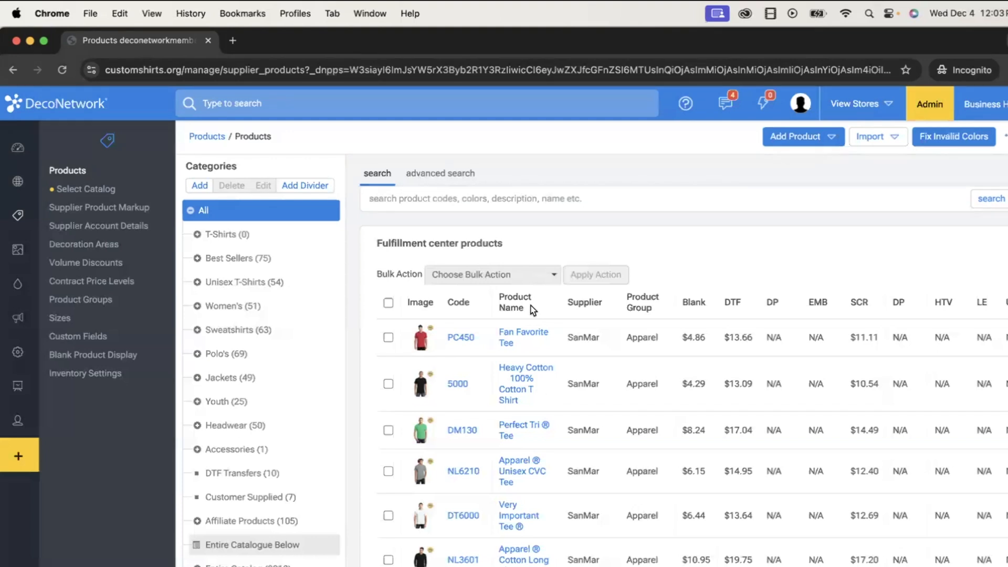
- Search DecoNetwork for "import products" and open the help topic "Import products into DecoNetwork"
left_click(425, 103)
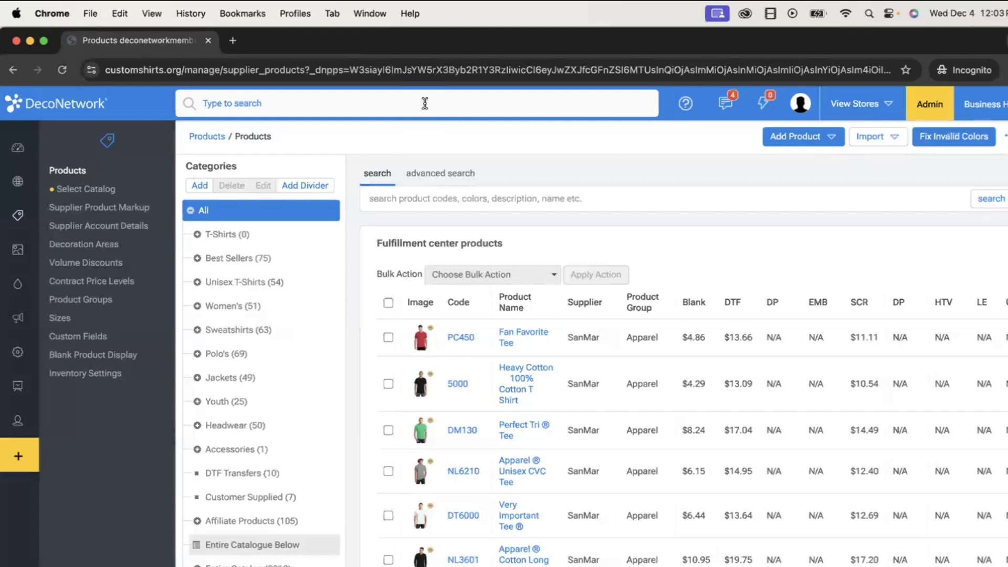
type("import")
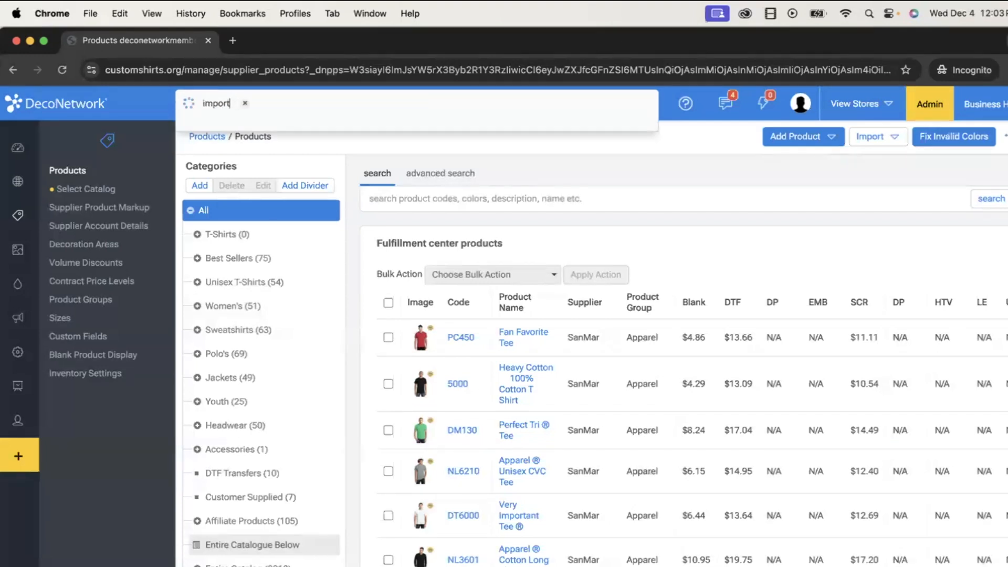
type(" poru")
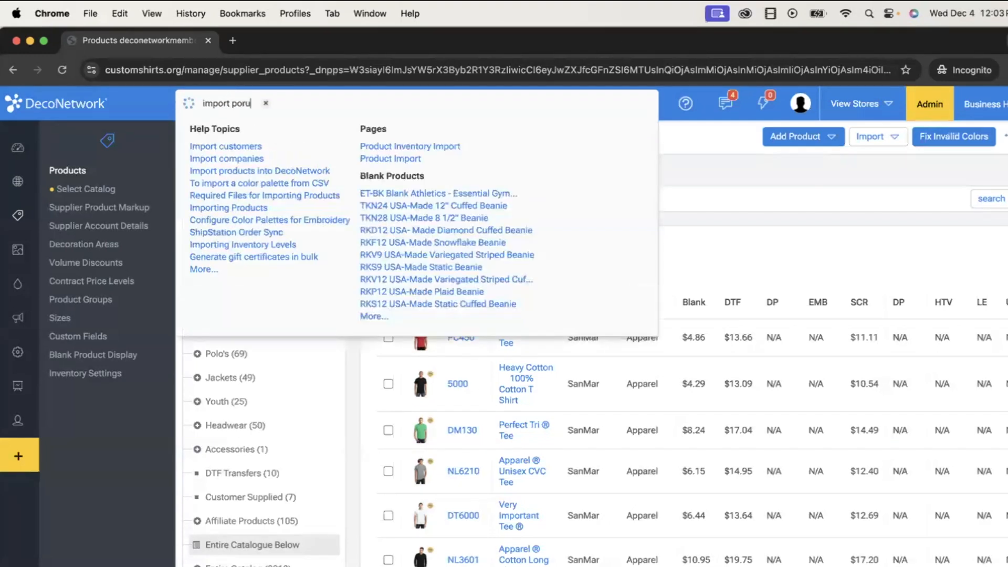
key("BackSpace")
key("BackSpace")
key("BackSpace")
type("roducts")
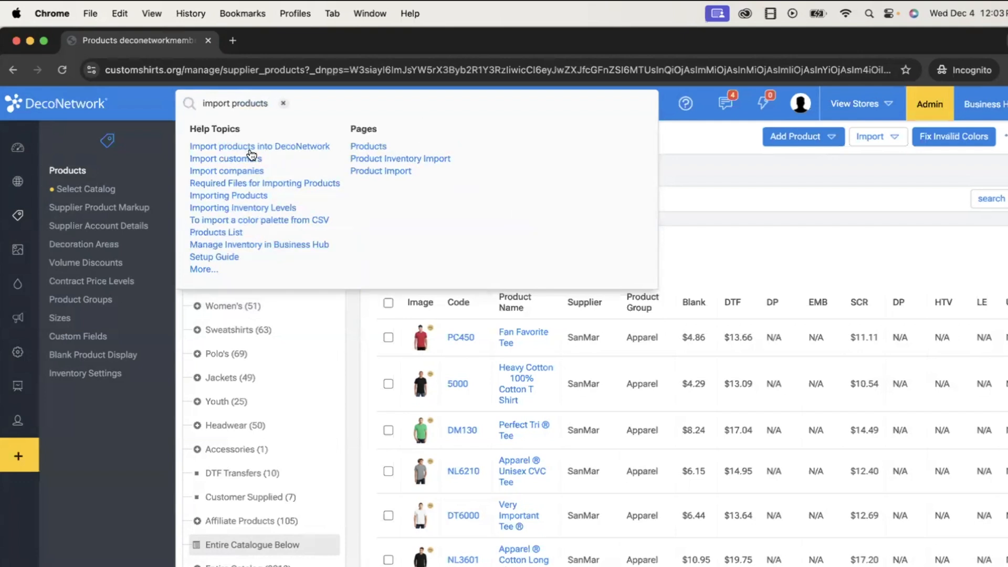
left_click(248, 151)
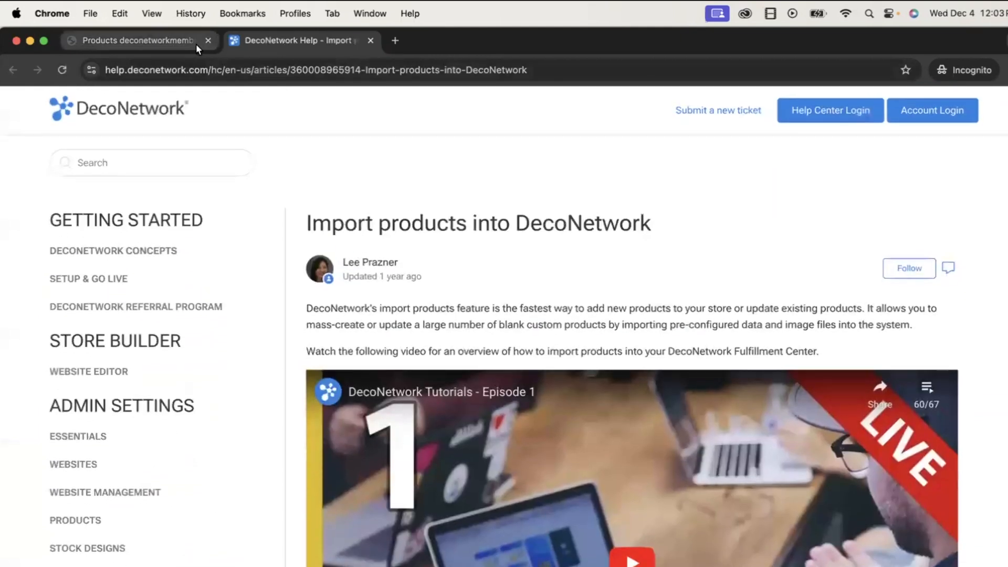
- Return to the DecoNetwork search results, open the "Required Files for Importing Products" help article and read through to its Sample Files and Product Data sections
left_click(196, 40)
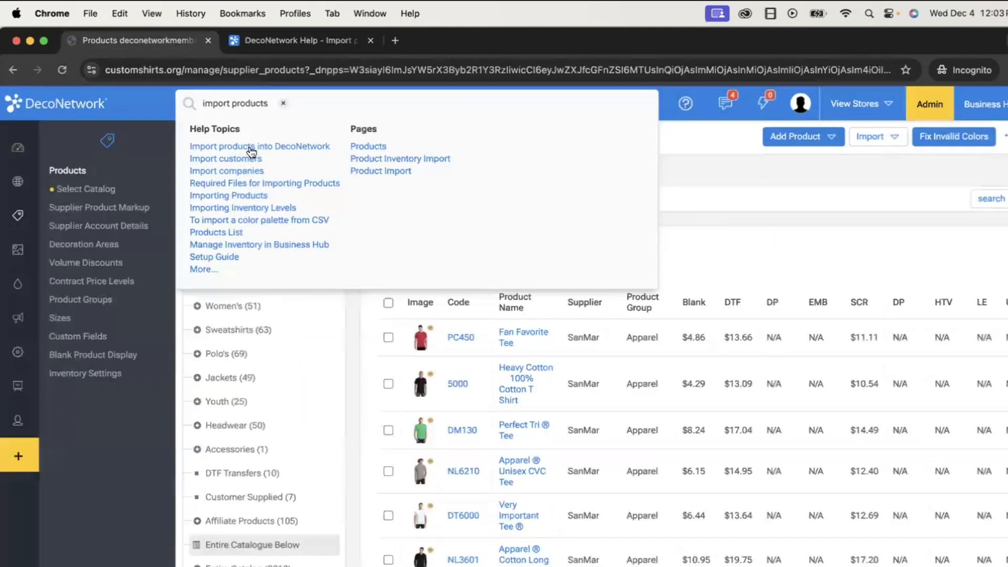
left_click(273, 183)
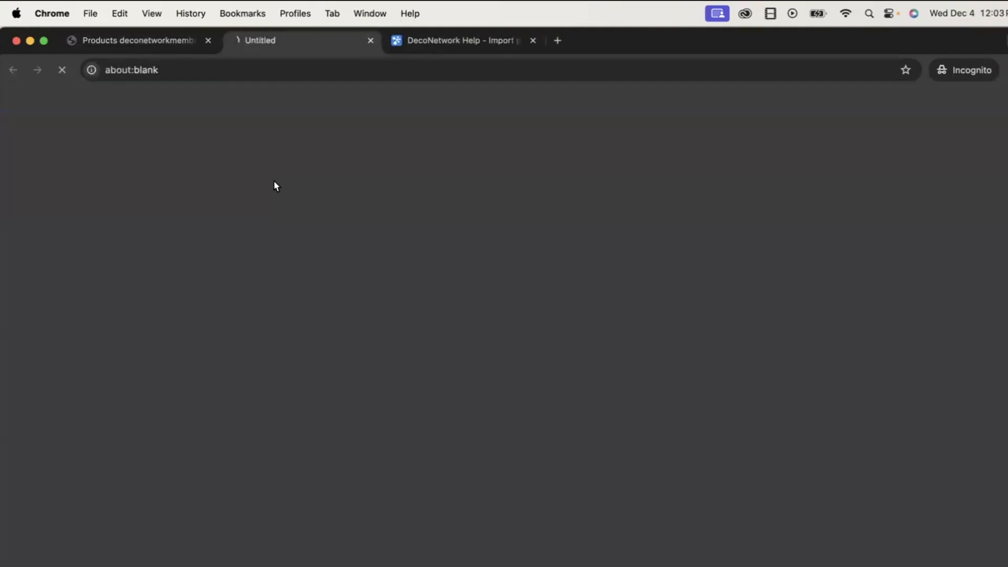
scroll(363, 273, "down", 4)
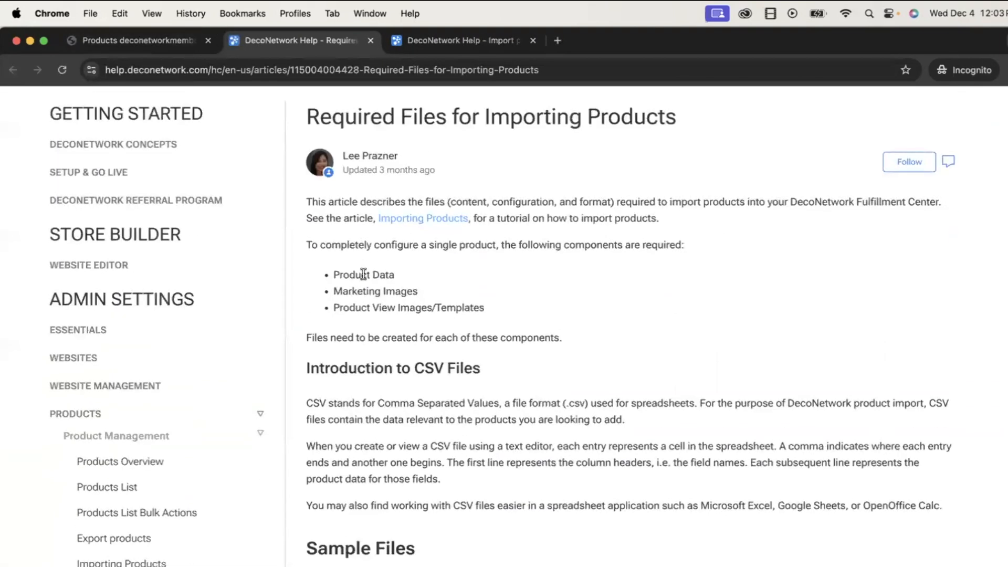
scroll(363, 273, "down", 8)
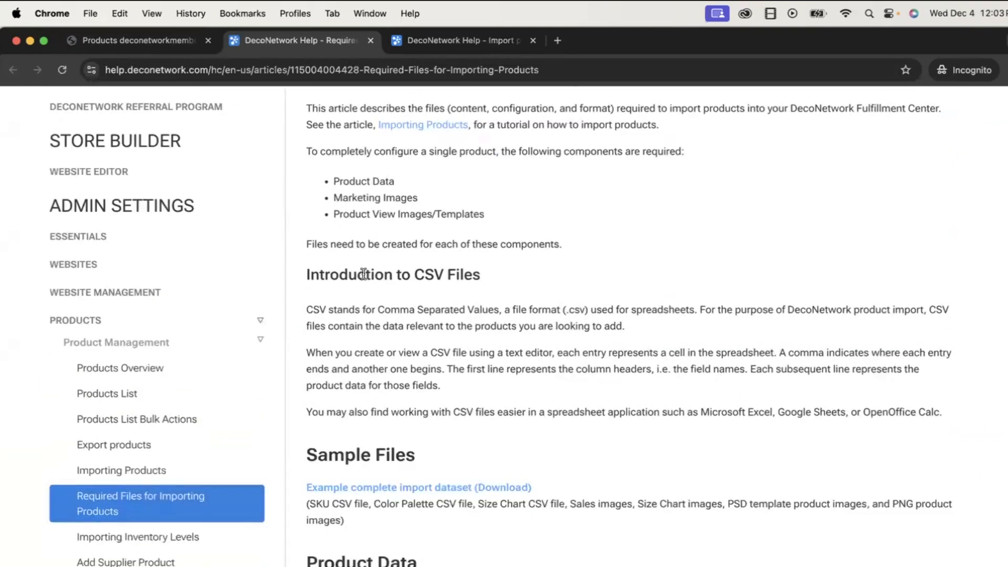
scroll(365, 279, "down", 6)
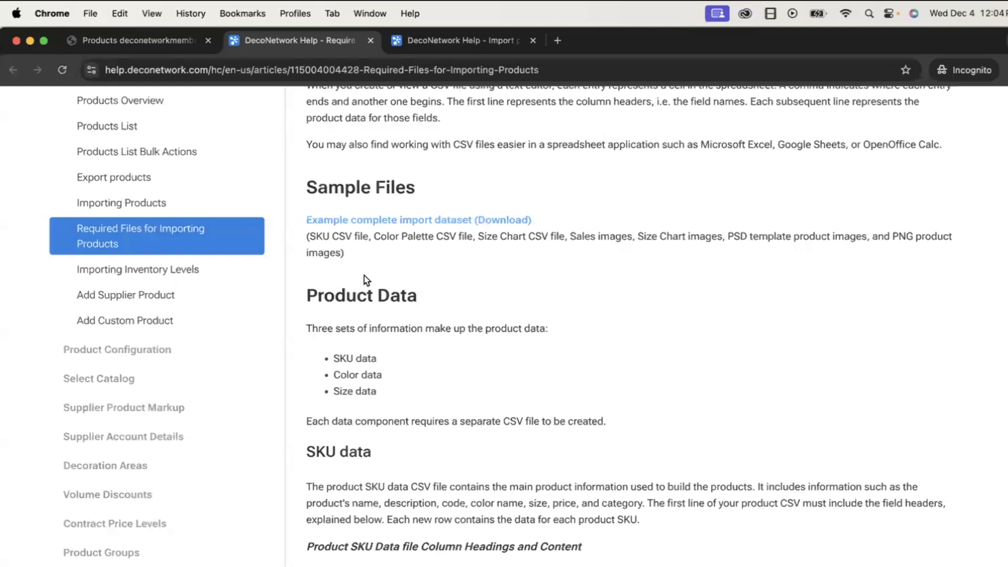
- Switch to the browser window holding the JDS Drinkware spreadsheet in Google Sheets and bring that sheet up
key("ctrl+Up")
left_click(663, 274)
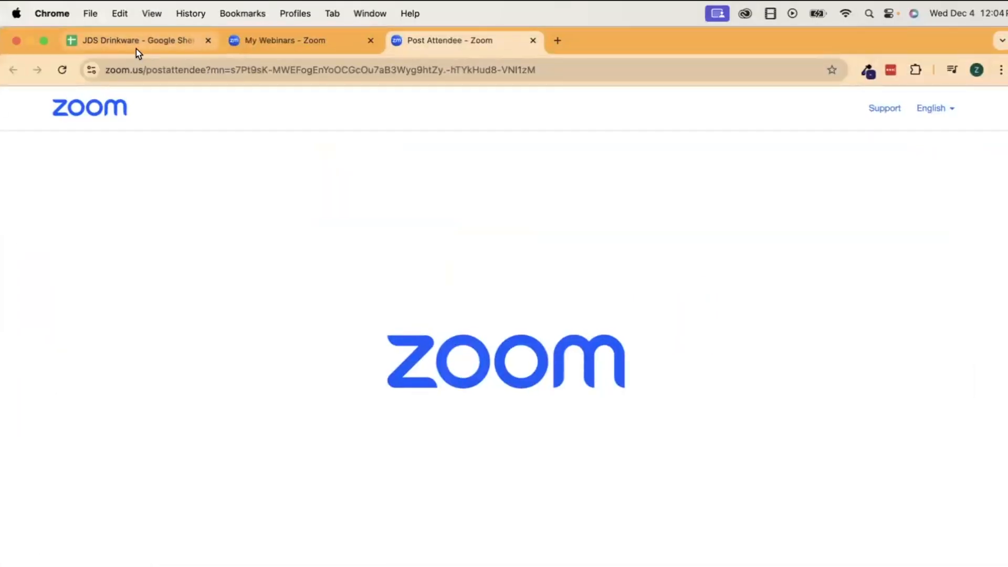
left_click(138, 47)
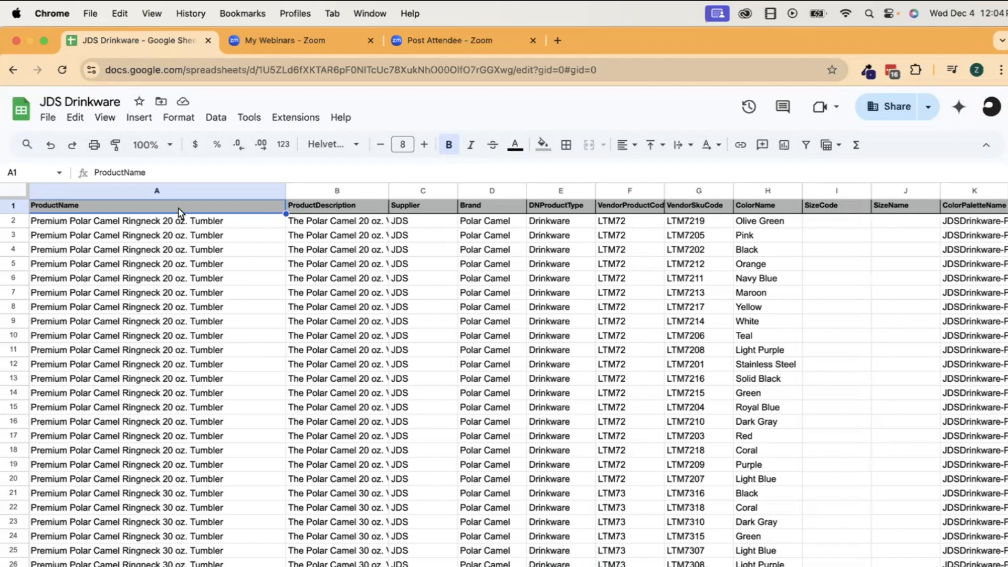
- Go through the header row cell by cell from ProductName to ColorName to examine the required product data fields
key("Right")
key("Right")
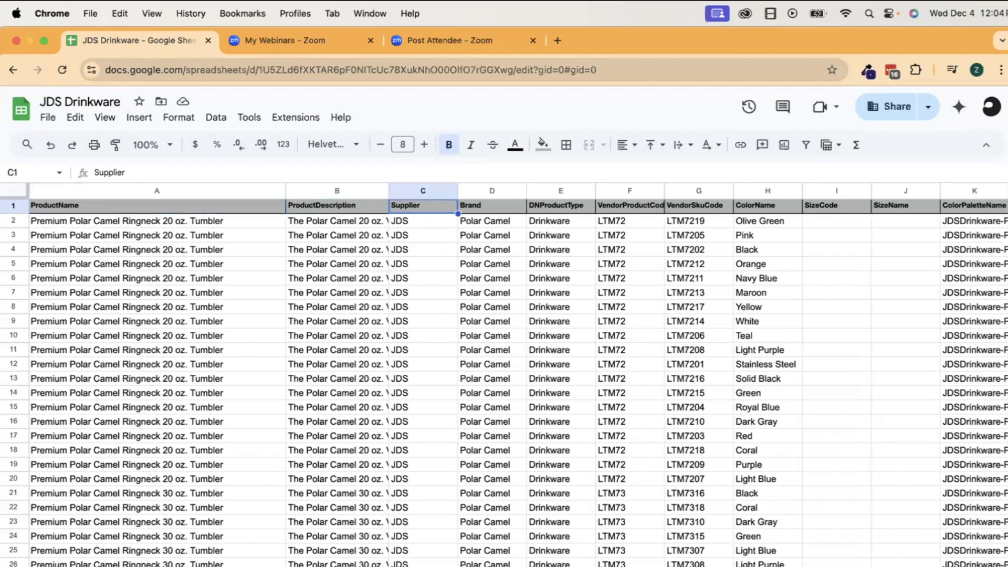
key("Right")
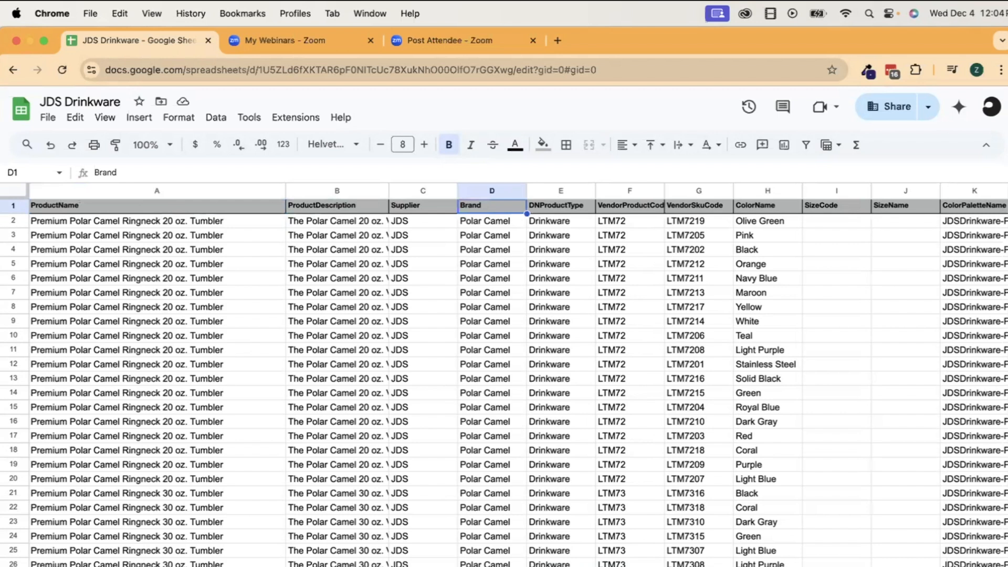
key("Right")
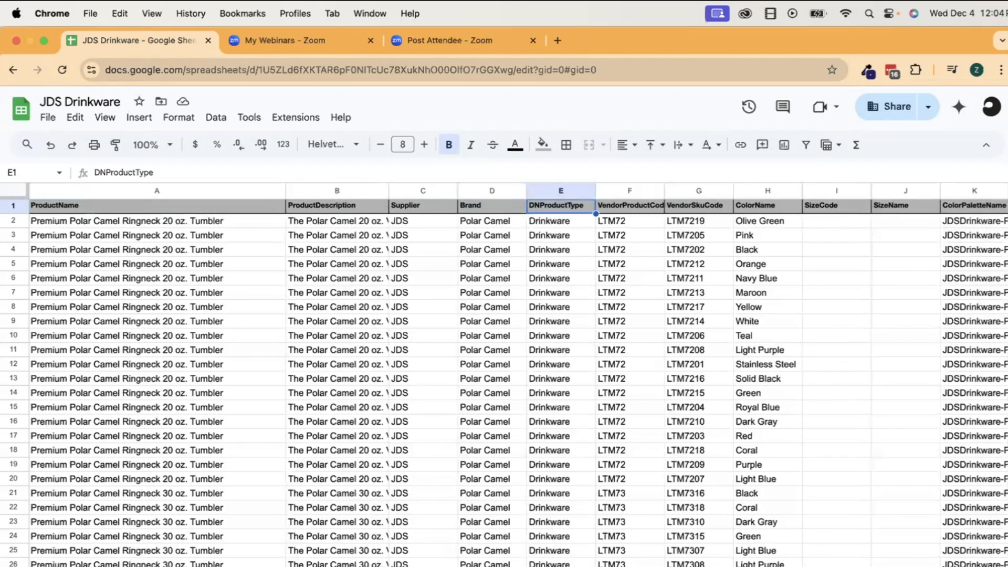
key("Right")
scroll(62, 260, "right", 5)
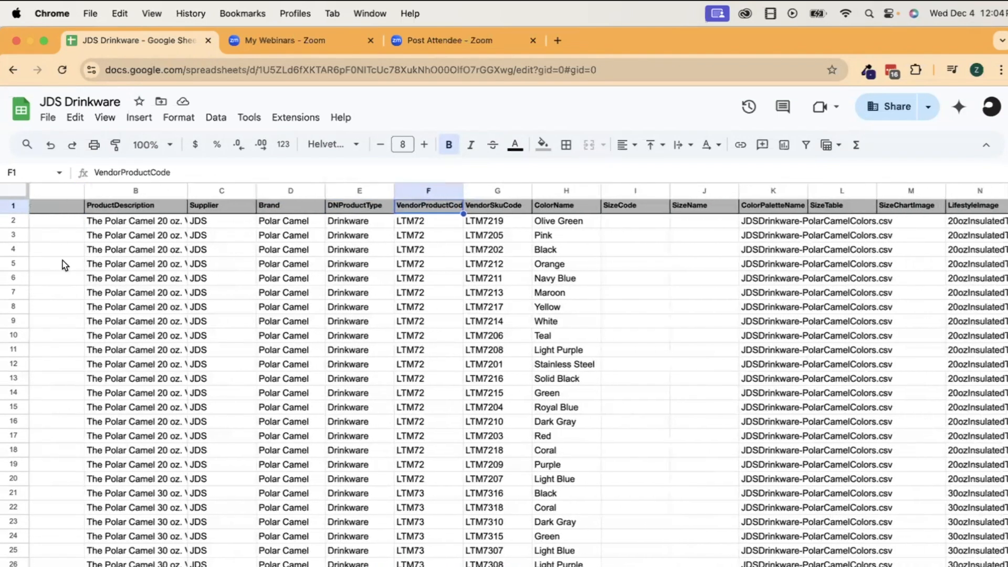
key("Right")
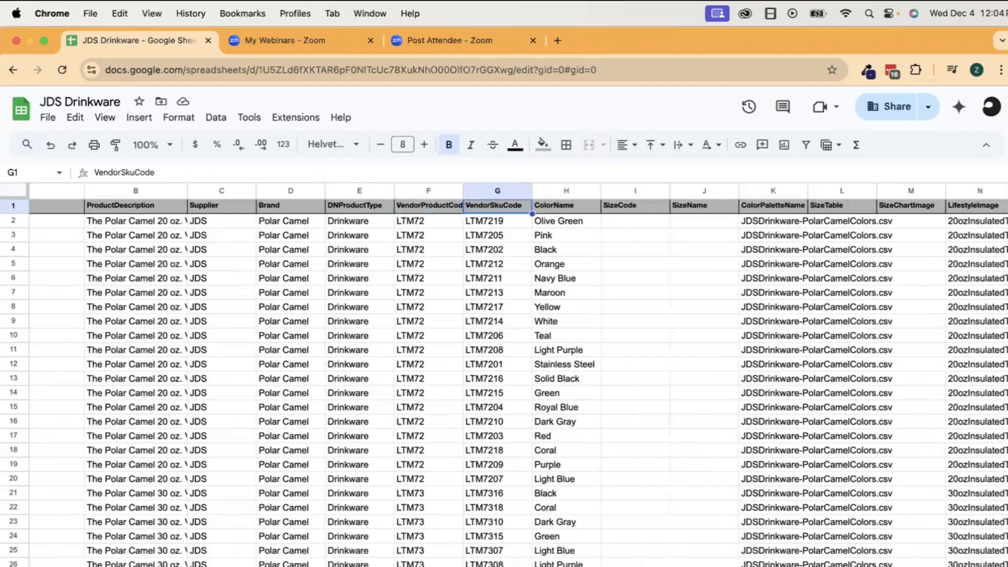
key("Right")
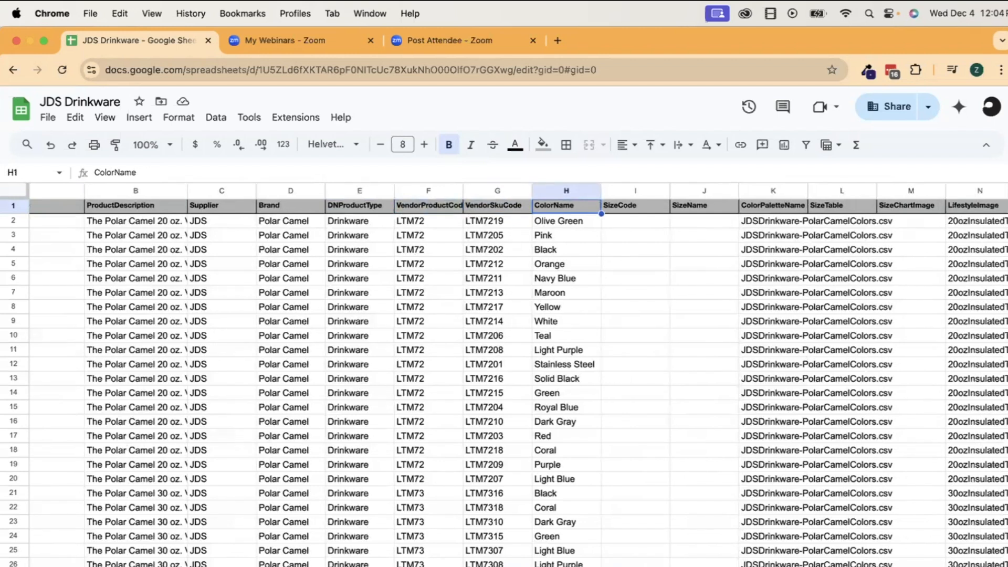
- Examine how the SKU rows are laid out, from row 2 down to the 10oz Sippy Cup entries, and return to the first tumbler rows
left_click(135, 221)
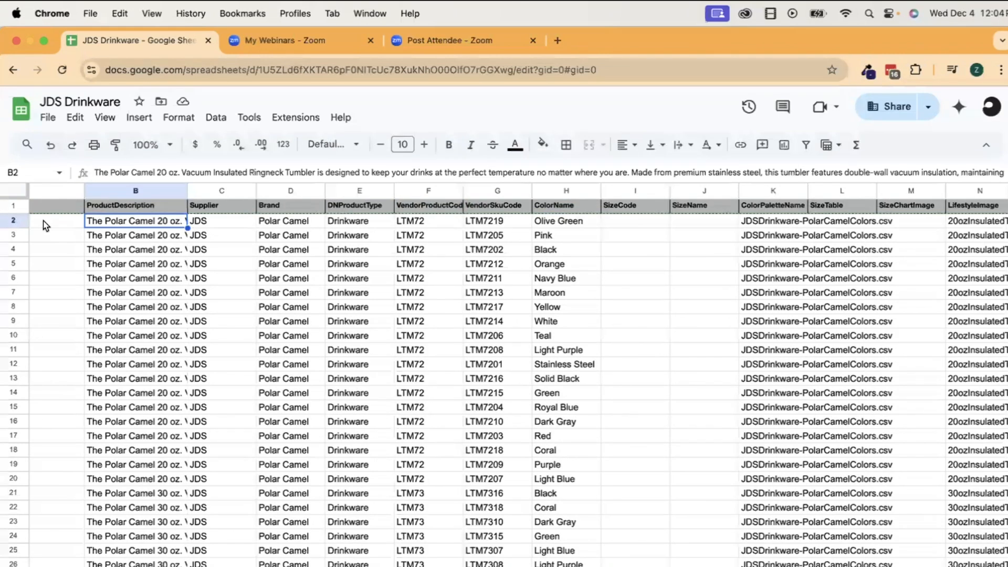
left_click(15, 221)
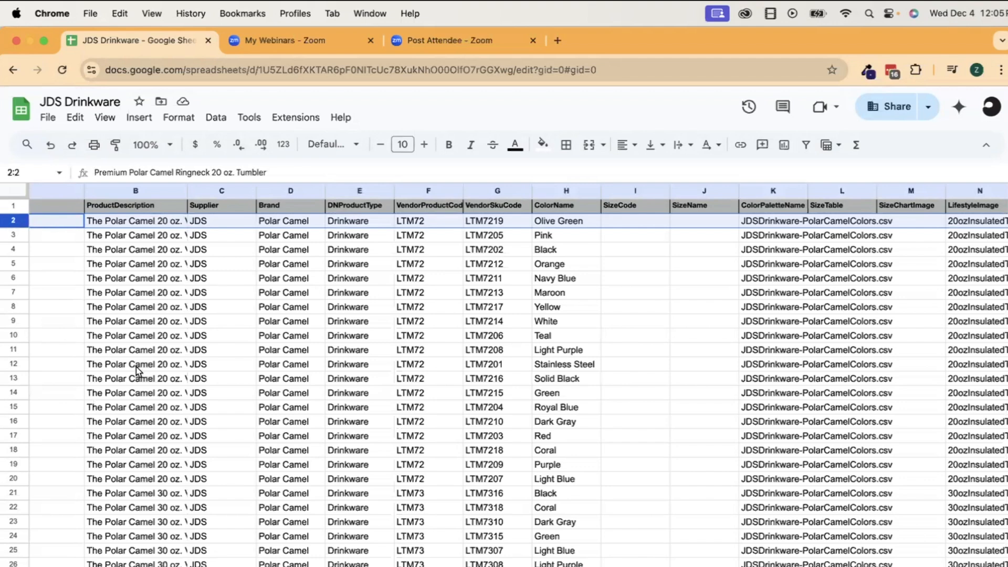
scroll(137, 366, "down", 20)
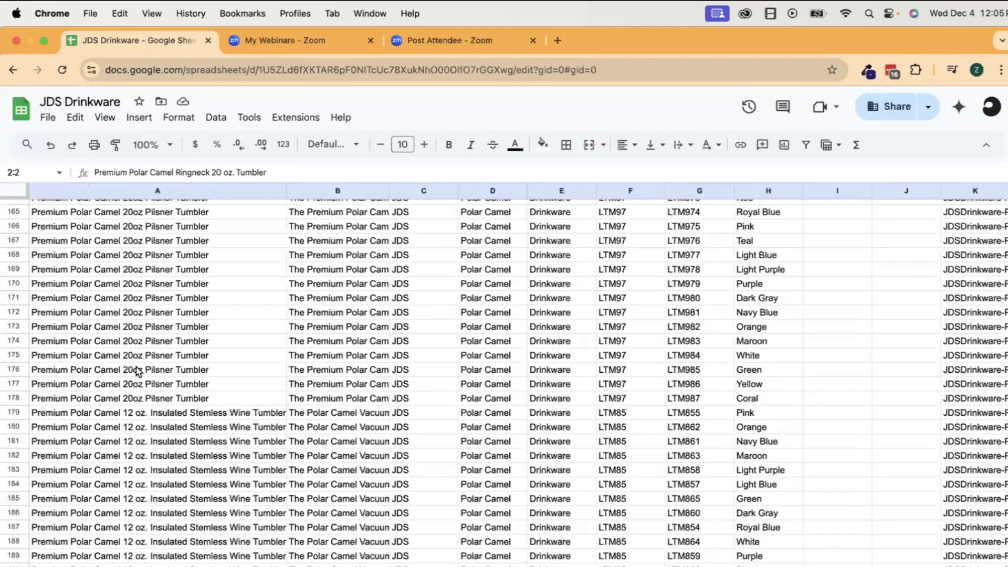
scroll(136, 367, "down", 10)
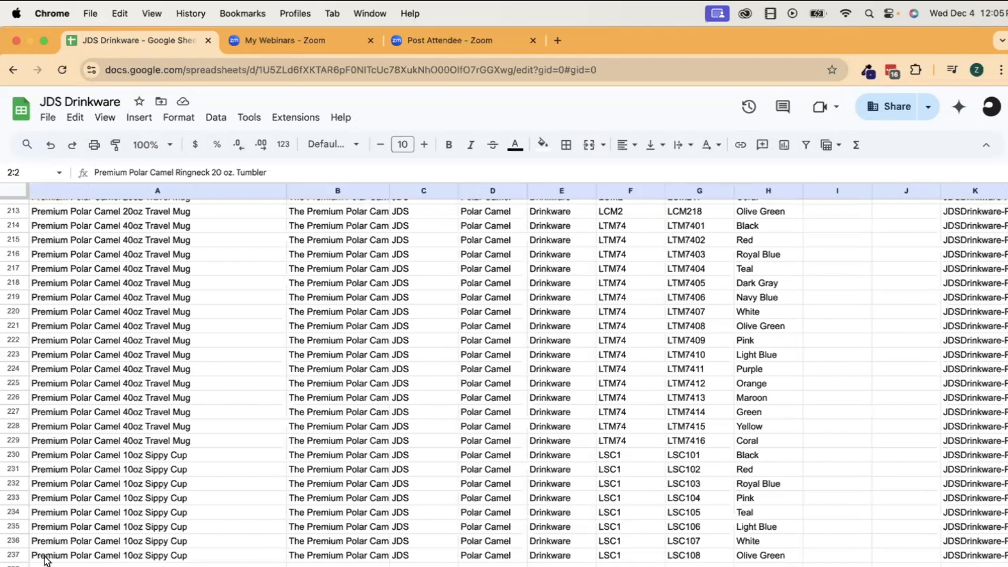
left_click_drag(177, 397, 177, 483)
right_click(178, 483)
left_click_drag(89, 397, 90, 297)
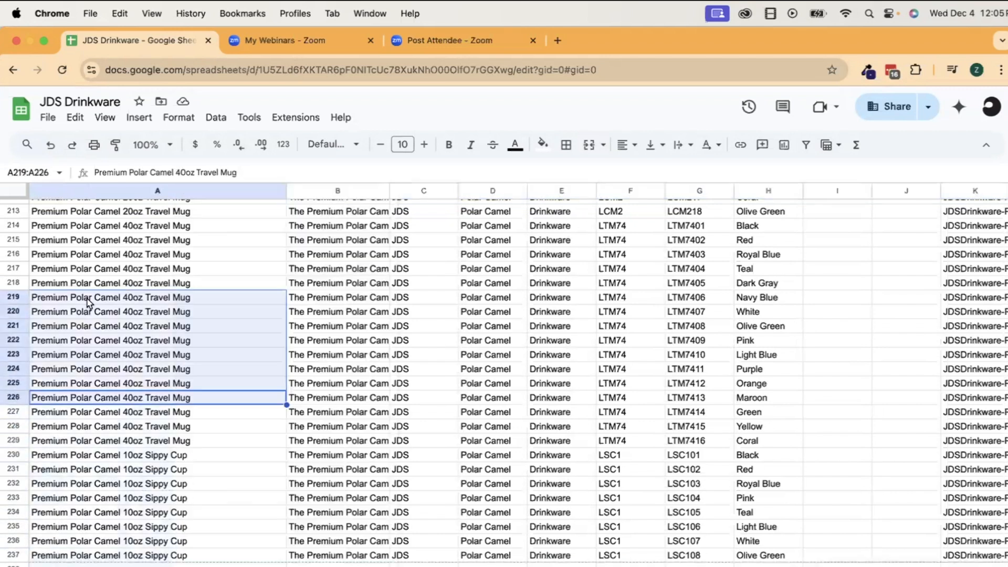
scroll(116, 318, "up", 20)
left_click(115, 312)
left_click(172, 235)
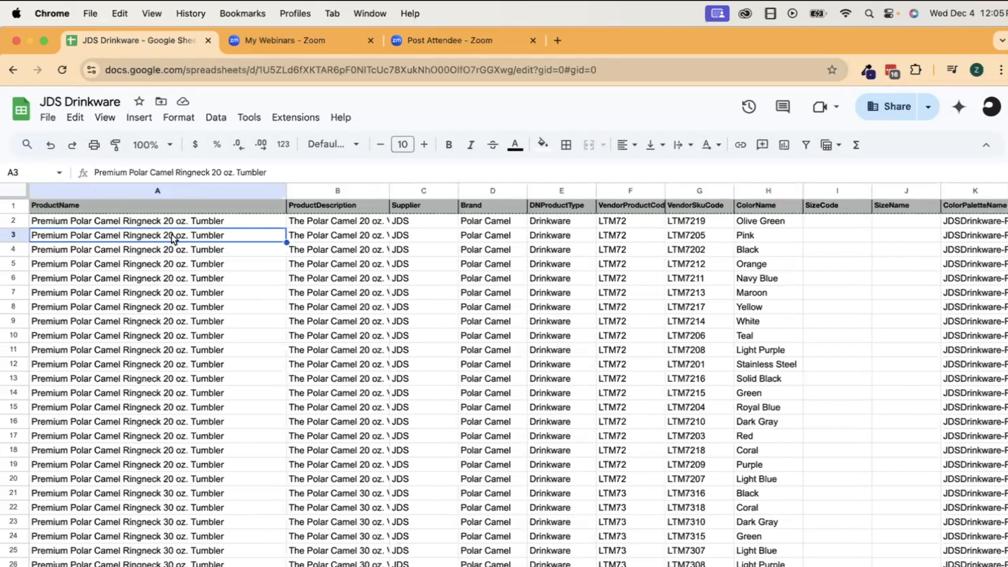
- Check the SizeCode and SizeName cells in row 2 and widen the ColorPaletteName column so the palette file names fit
scroll(582, 251, "right", 10)
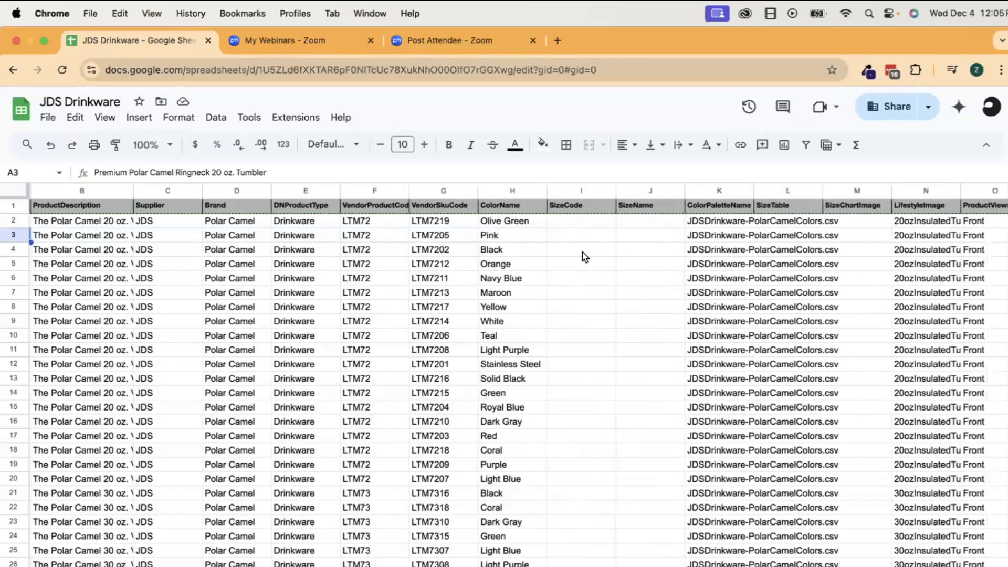
left_click(392, 222)
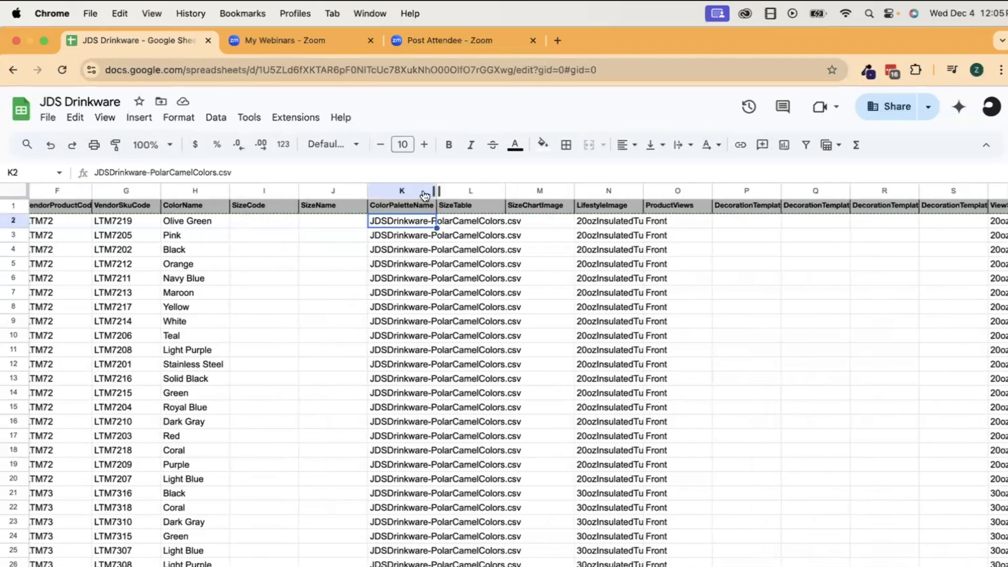
left_click(264, 221)
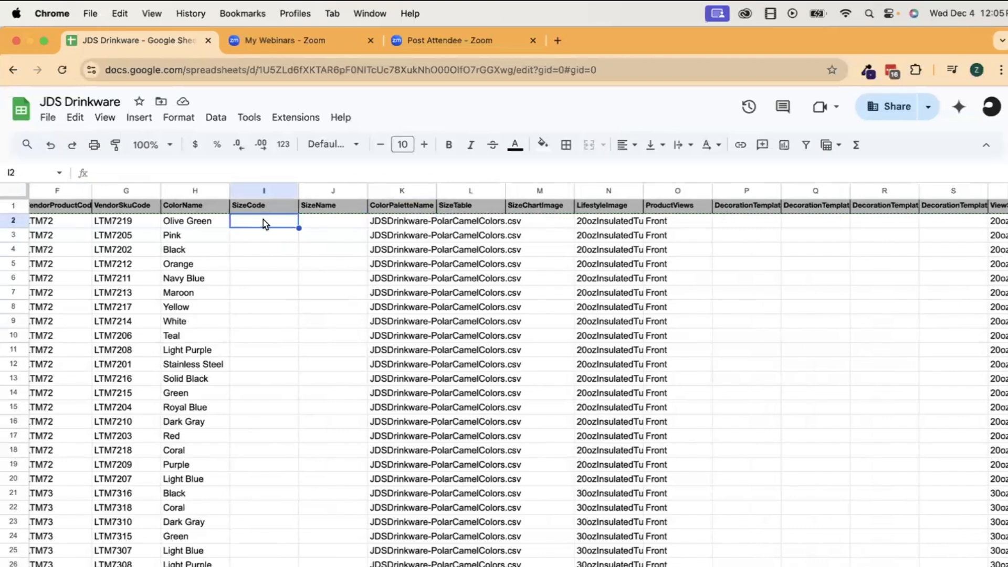
left_click(329, 226)
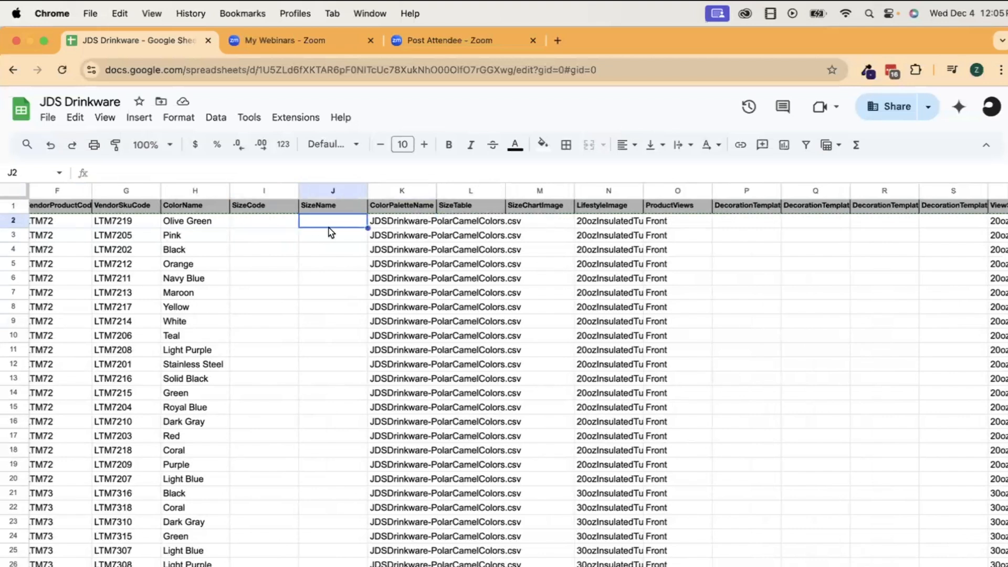
left_click(373, 222)
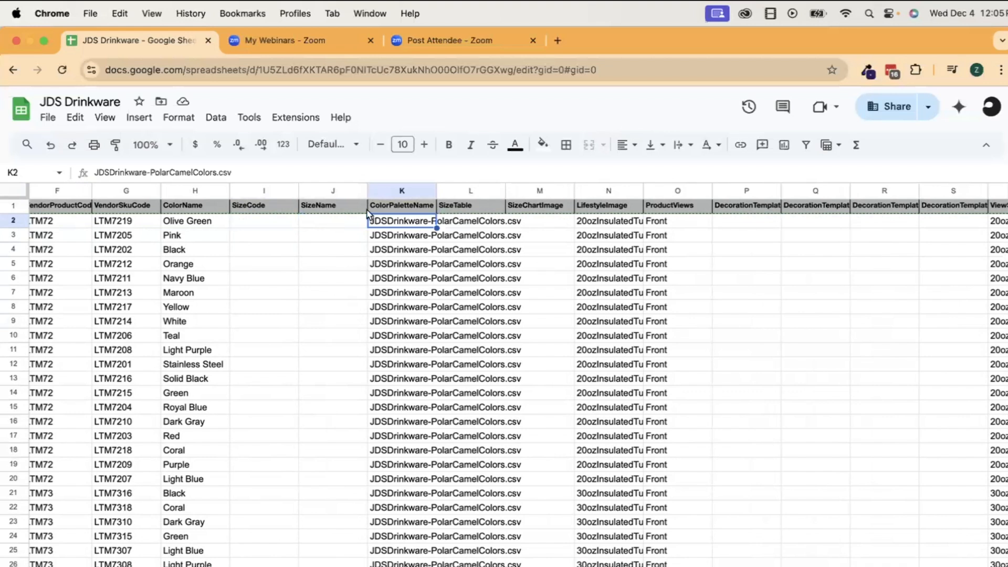
left_click_drag(437, 190, 558, 218)
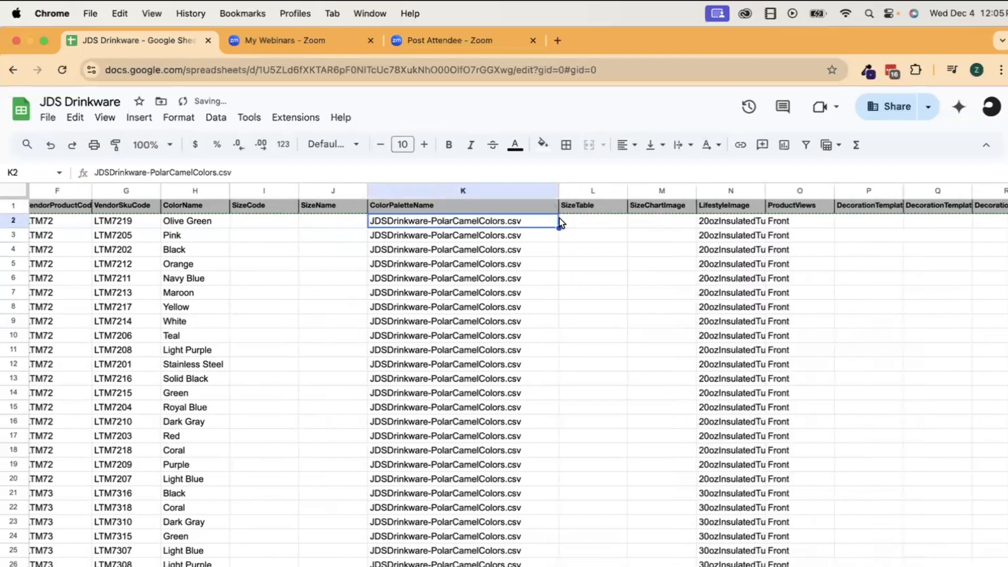
- Check the first product's ColorName, open the color palette sheet and inspect the color name and Hex1 value for Black
left_click(211, 225)
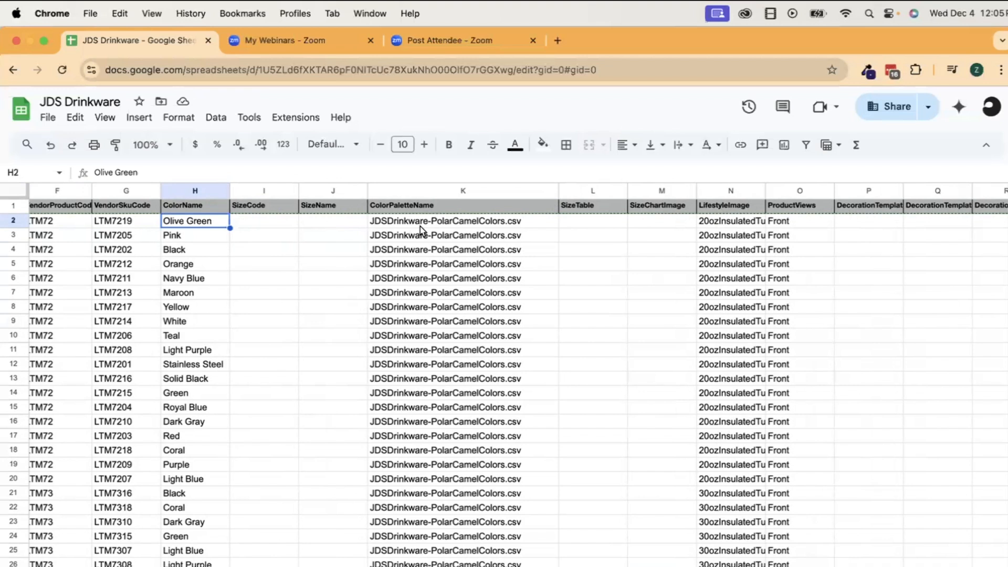
left_click(199, 566)
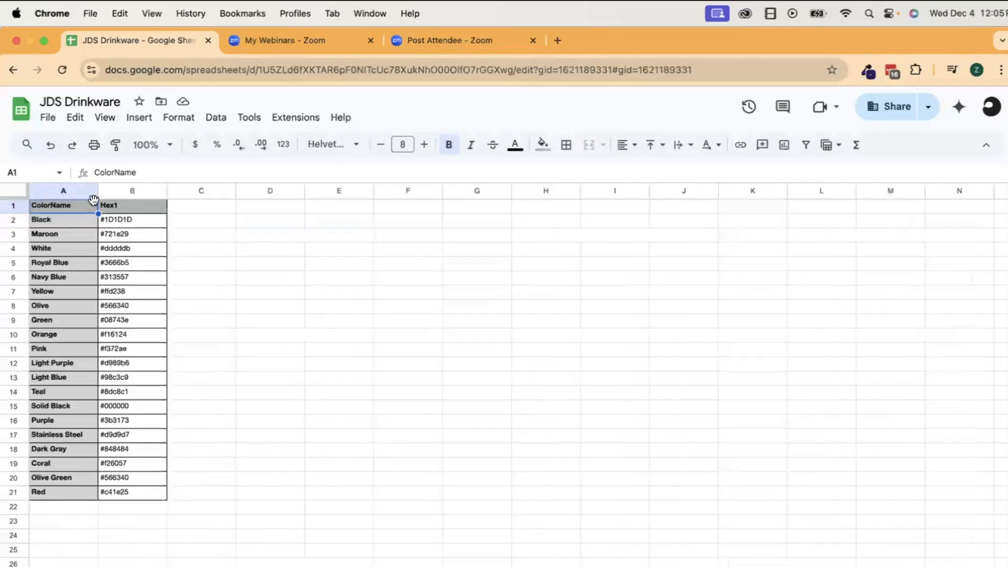
left_click(61, 223)
left_click(116, 224)
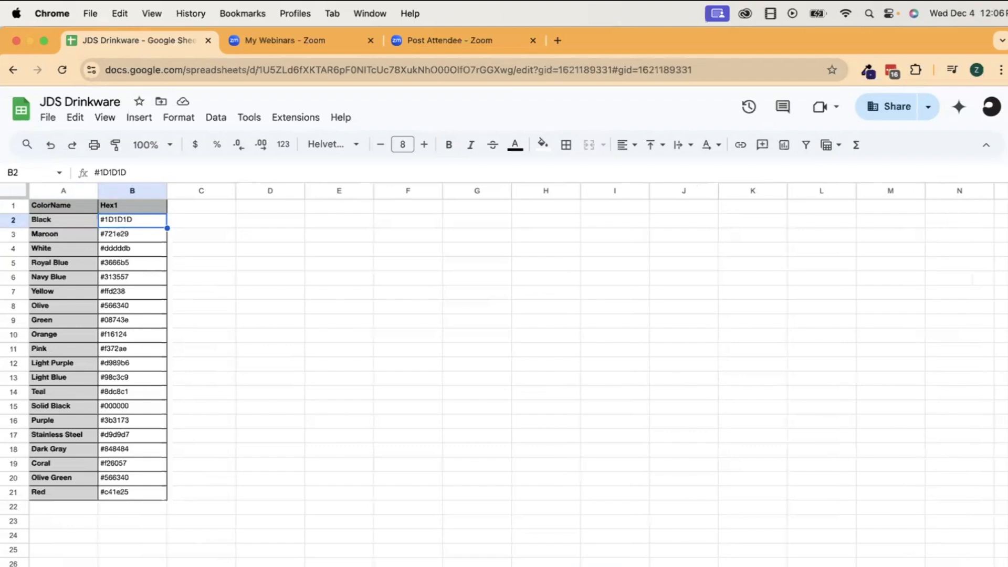
- Return to the product data sheet and check the SizeTable cell in row 2
left_click(121, 566)
scroll(434, 316, "right", 3)
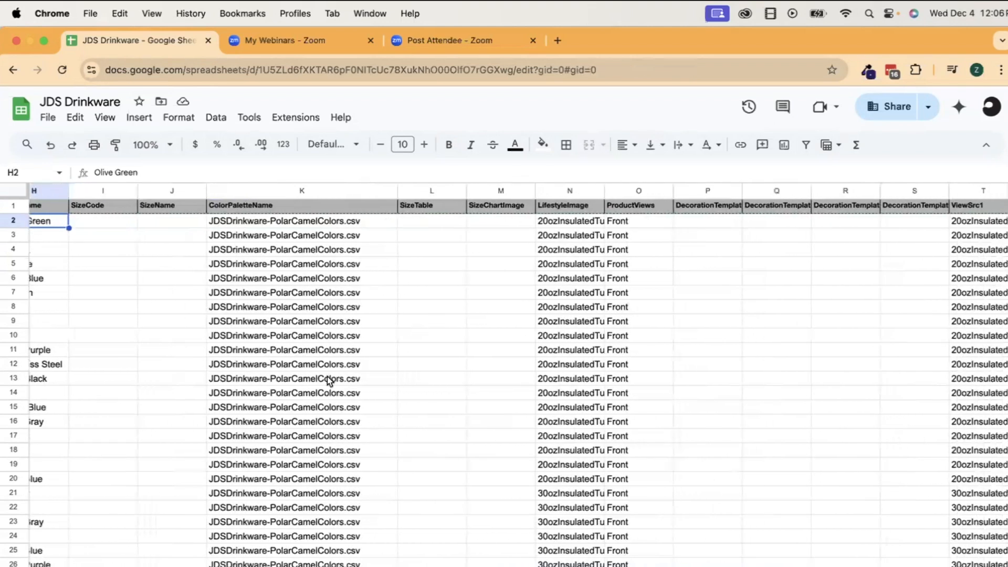
scroll(329, 315, "right", 2)
left_click(322, 223)
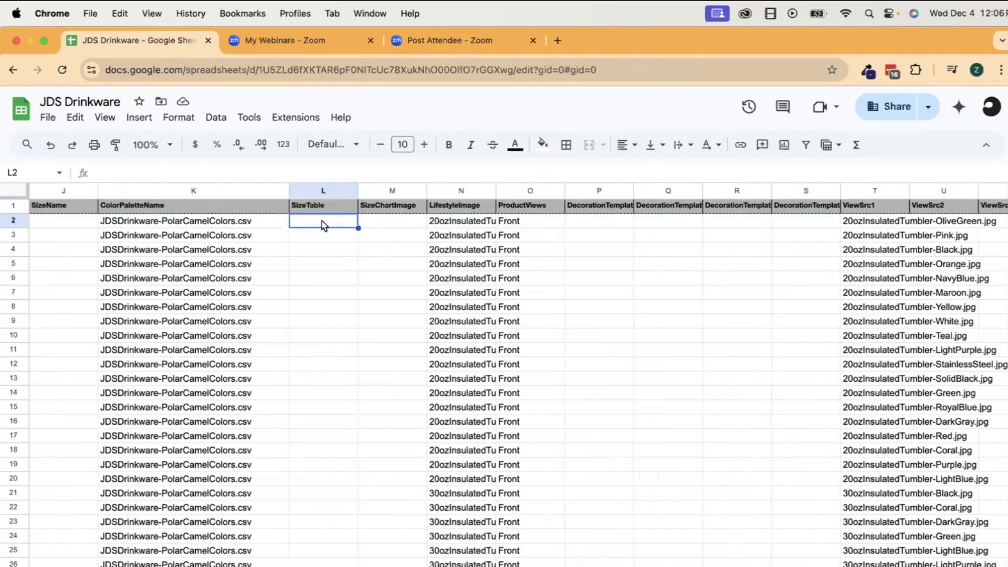
- Check the SizeChartImage and LifestyleImage cells in row 2 and widen the LifestyleImage column to show more of the file names
key("Right")
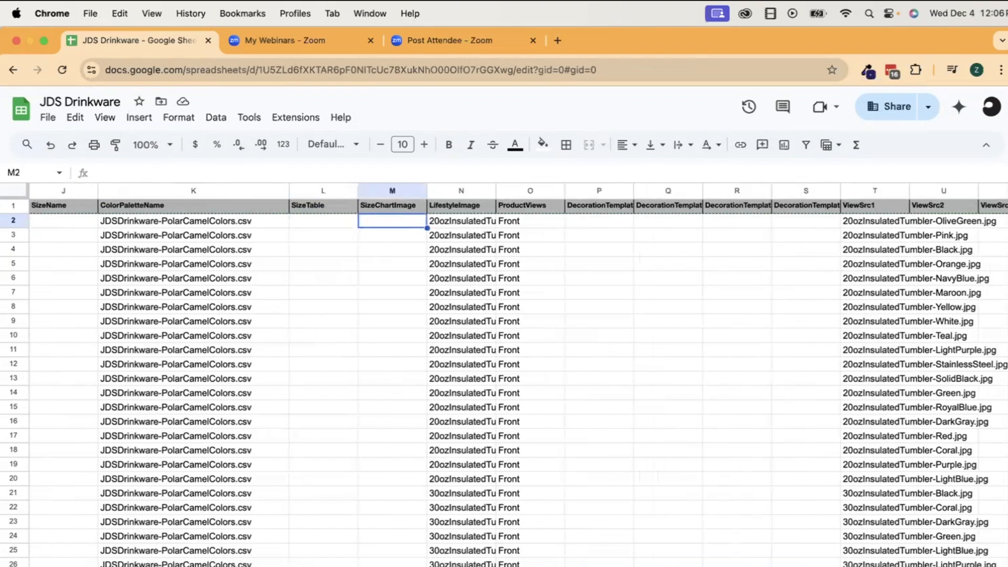
key("Right")
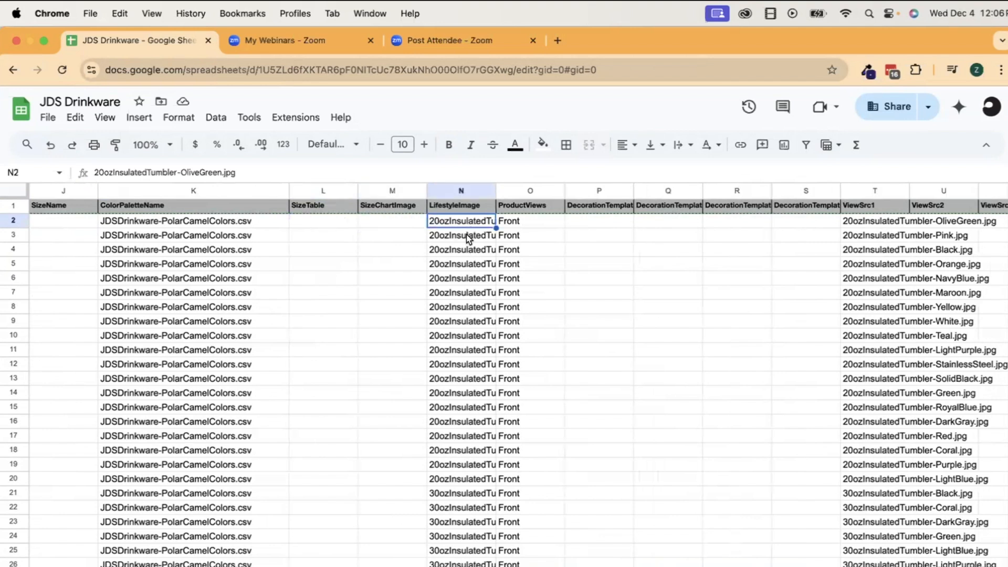
left_click(498, 189)
left_click(490, 189)
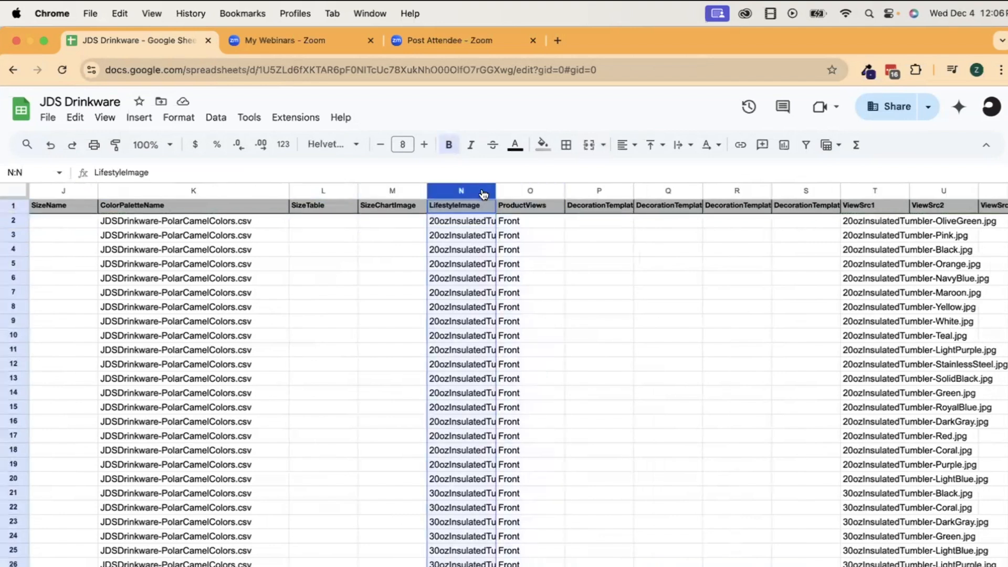
left_click_drag(492, 189, 562, 194)
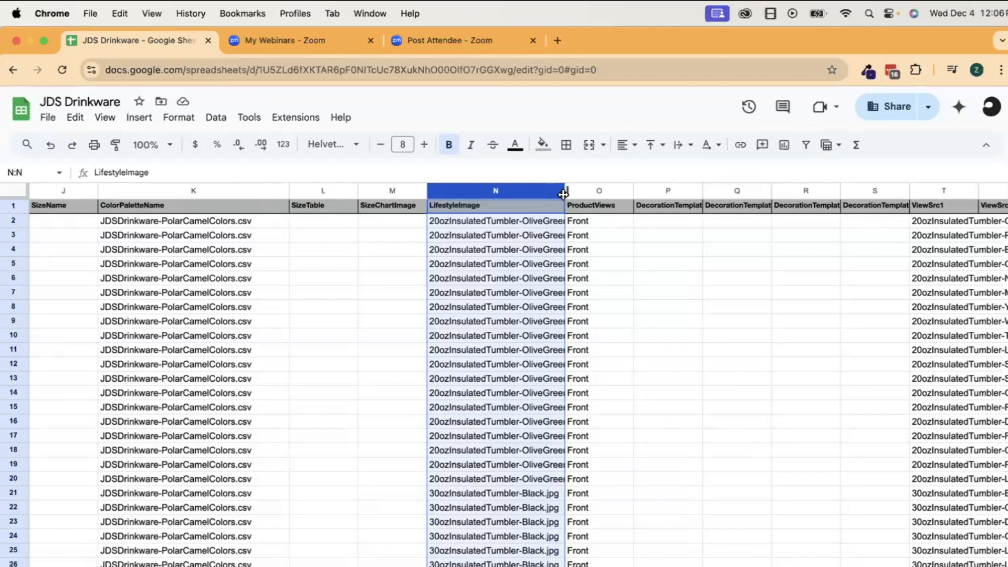
- Compare the LifestyleImage and ViewSrc1 file names in row 2 of the product data sheet
left_click(921, 190)
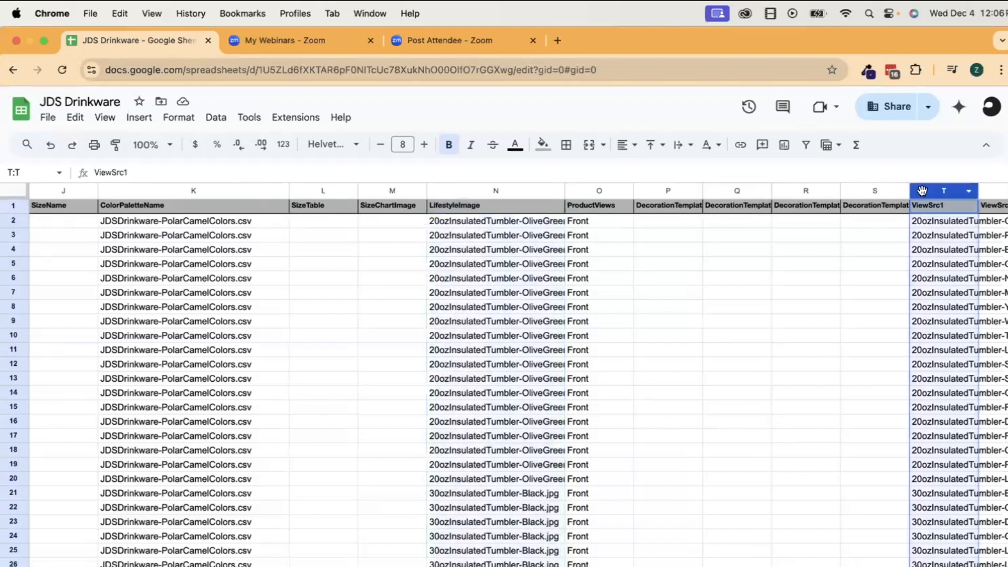
scroll(890, 222, "right", 5)
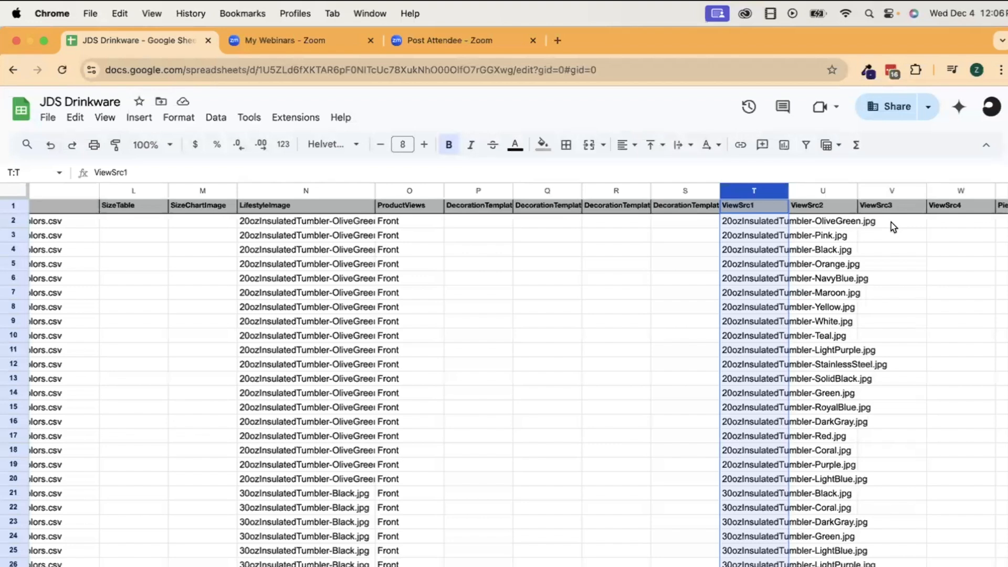
left_click(281, 216)
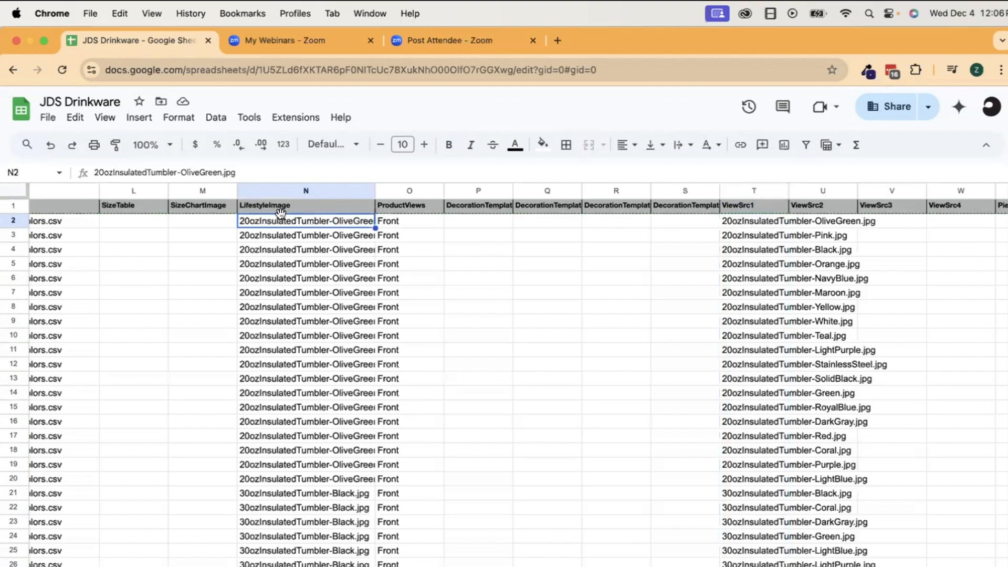
left_click(743, 221)
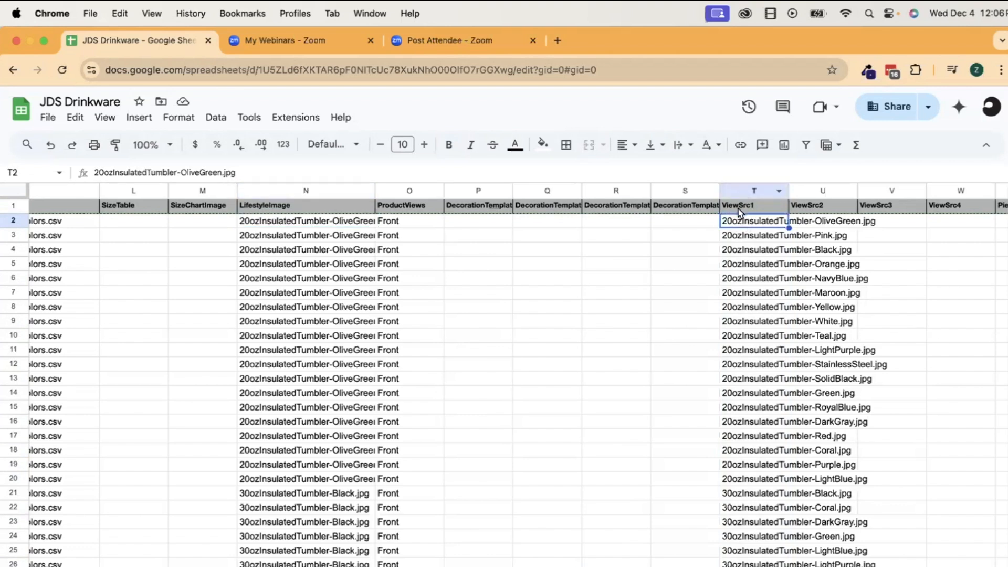
scroll(736, 326, "right", 3)
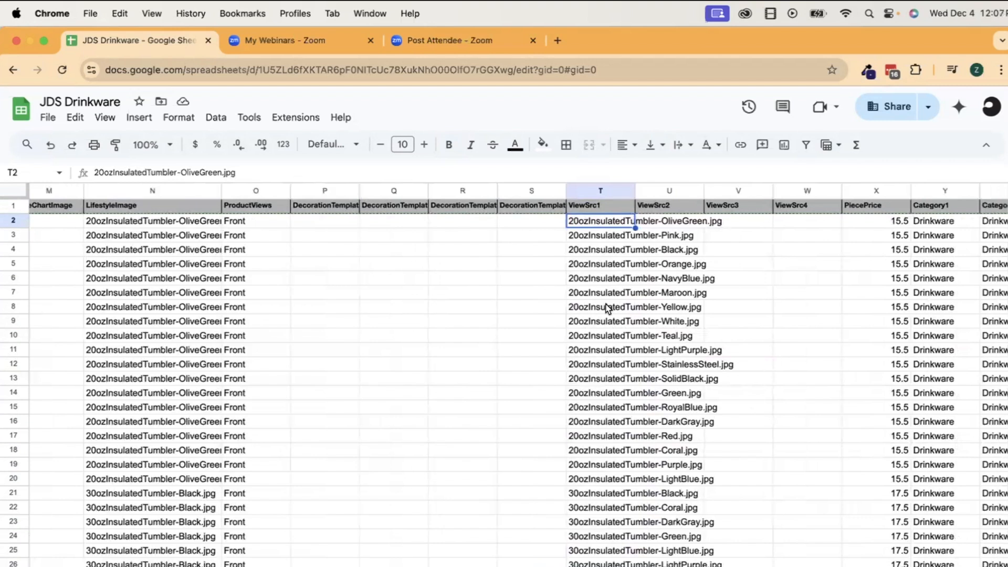
- Extend the ProductViews value in row 2 to Front Back Left Right
double_click(254, 219)
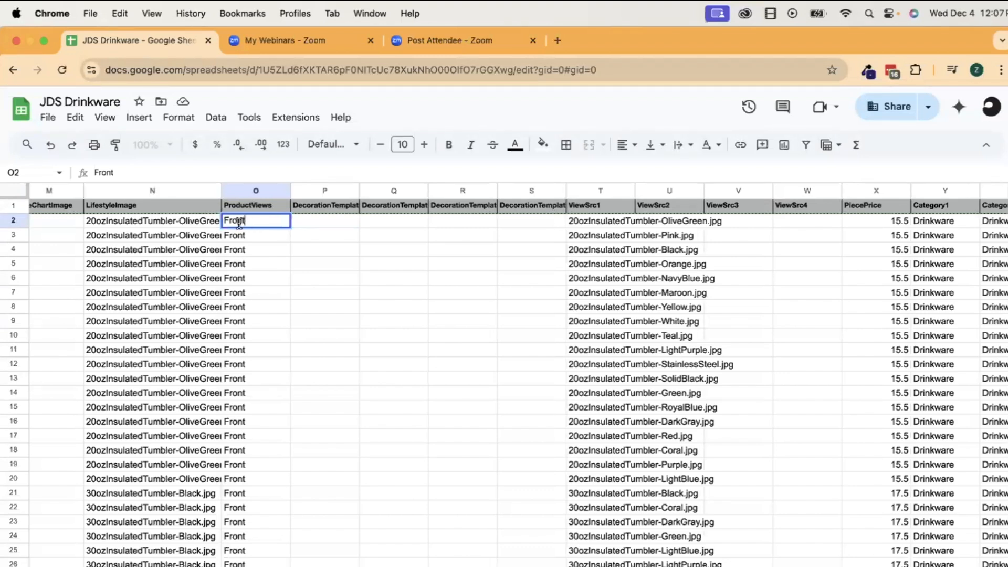
type("Back Left Right")
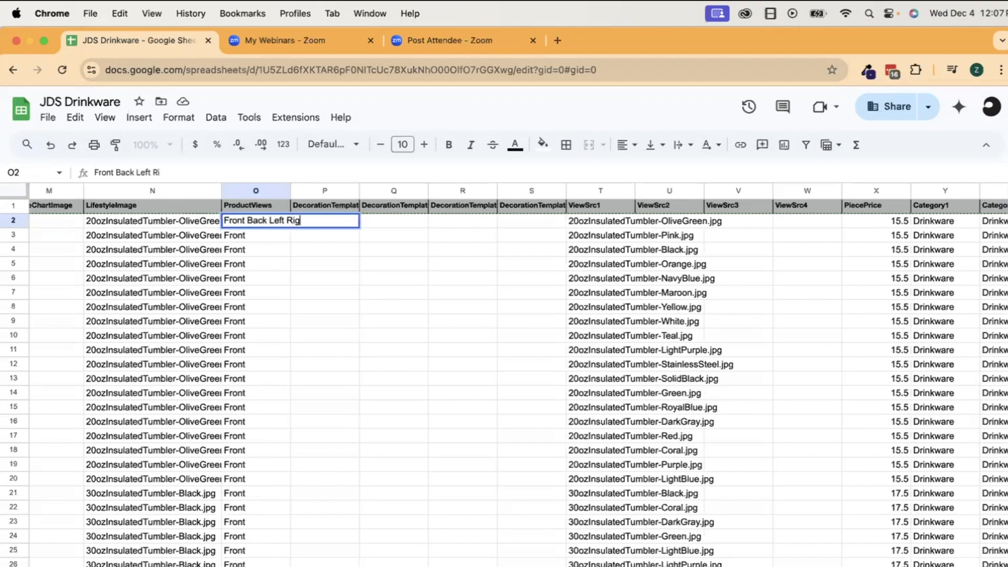
left_click(347, 317)
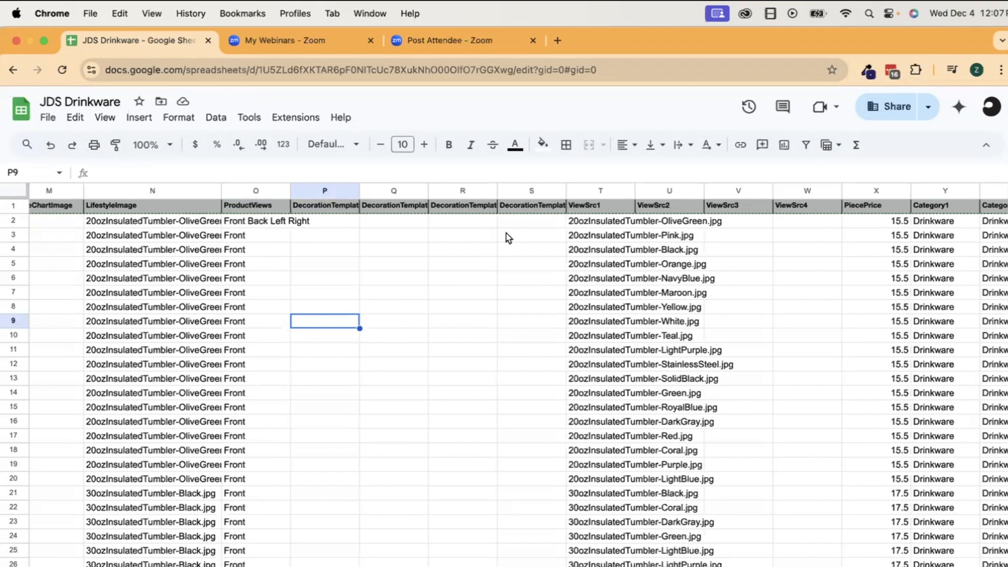
- Try adding a space after 20oz in the ViewSrc1 file name in row 4, and undo that edit
double_click(606, 249)
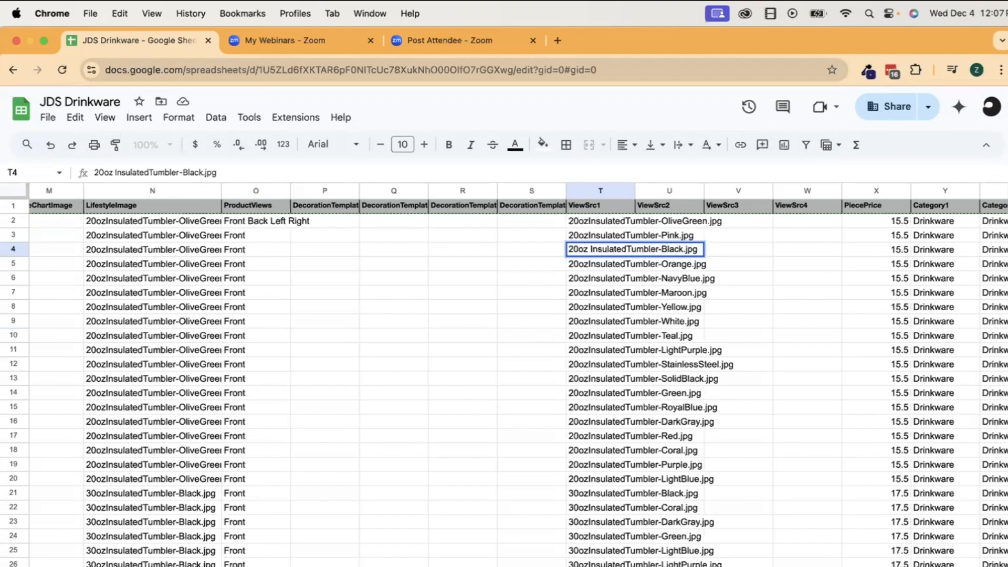
left_click(714, 307)
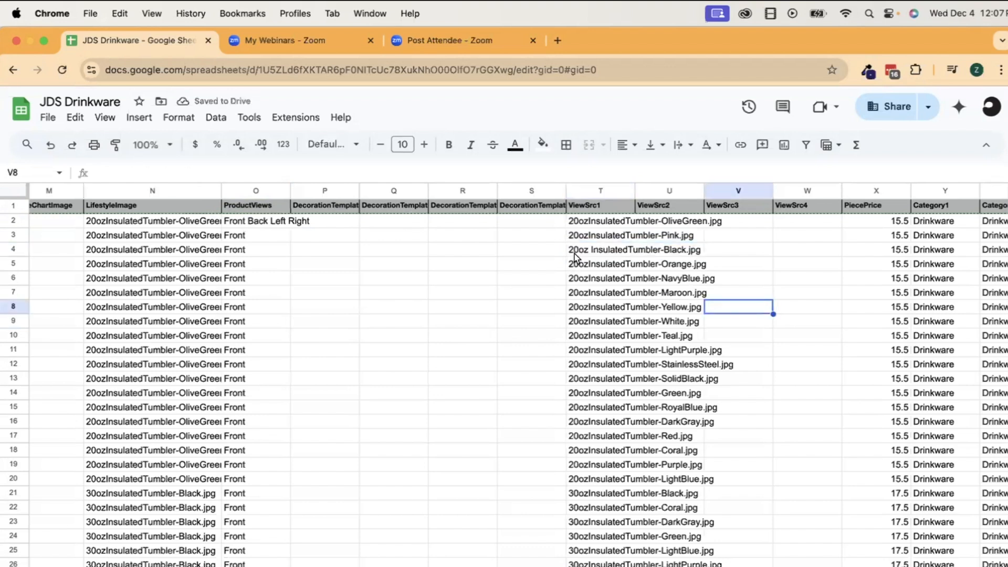
key("super+z")
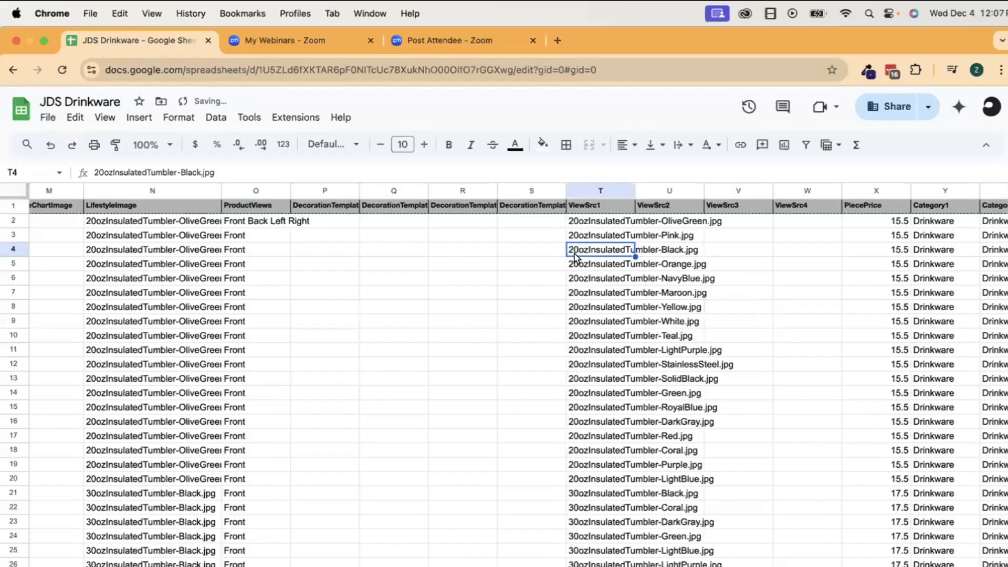
- Switch to the DecoNetwork help article on required import files and save its example complete import dataset to the Downloads folder
key("ctrl+Up")
left_click(272, 396)
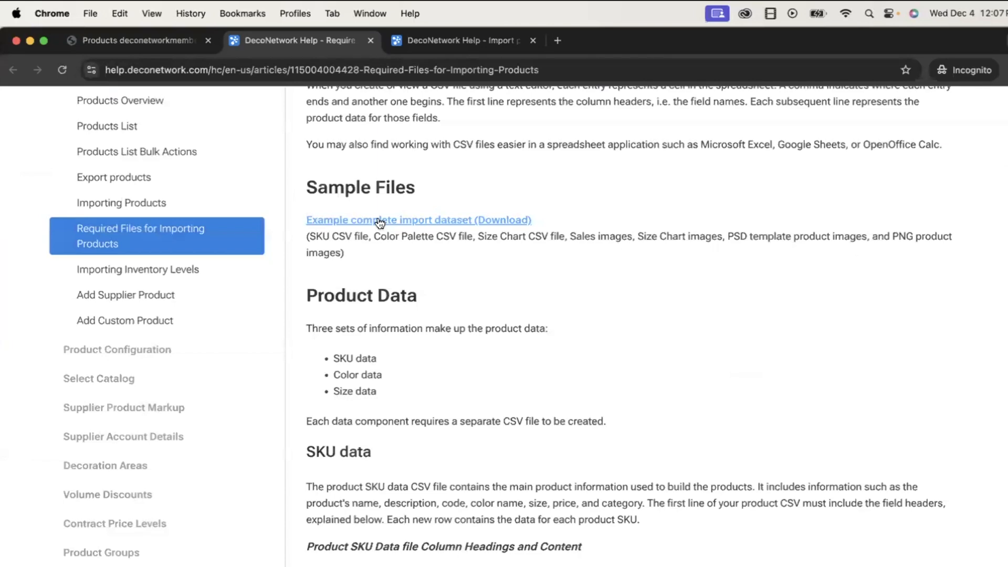
scroll(380, 222, "down", 2)
scroll(380, 222, "up", 1)
left_click(367, 140)
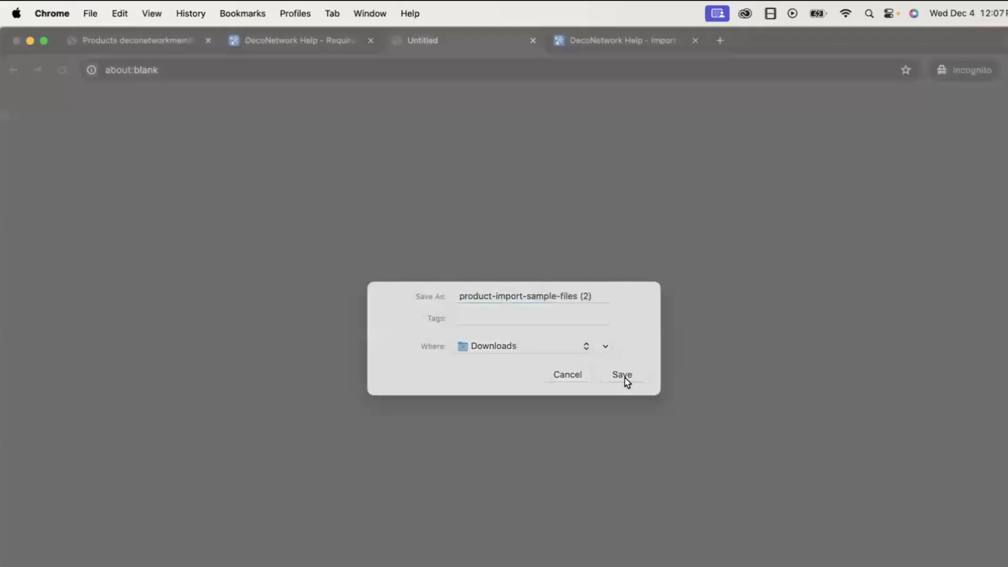
left_click(624, 378)
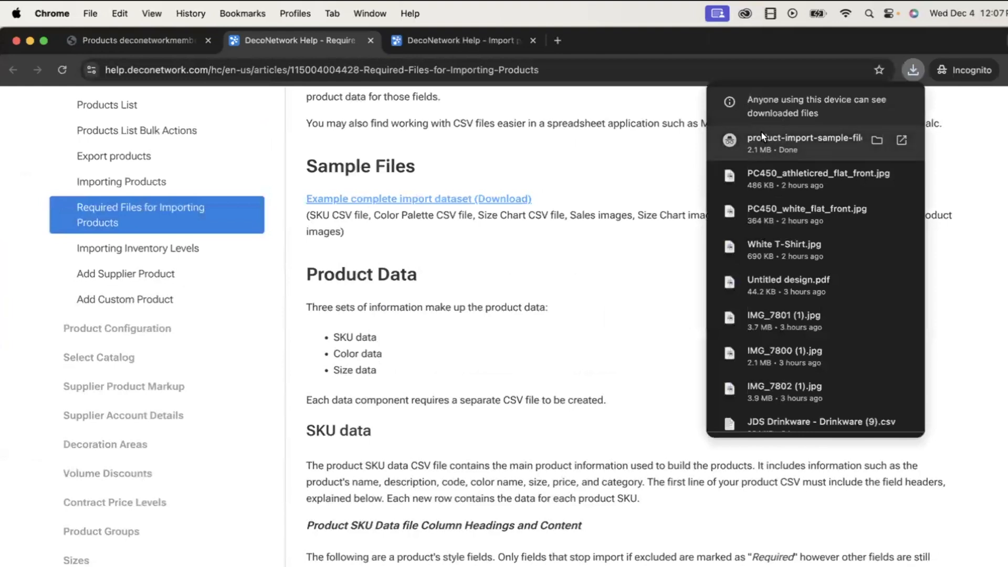
- Unpack the downloaded product-import-sample-files archive and open example-product-skus.csv from its folder
mouse_move(843, 146)
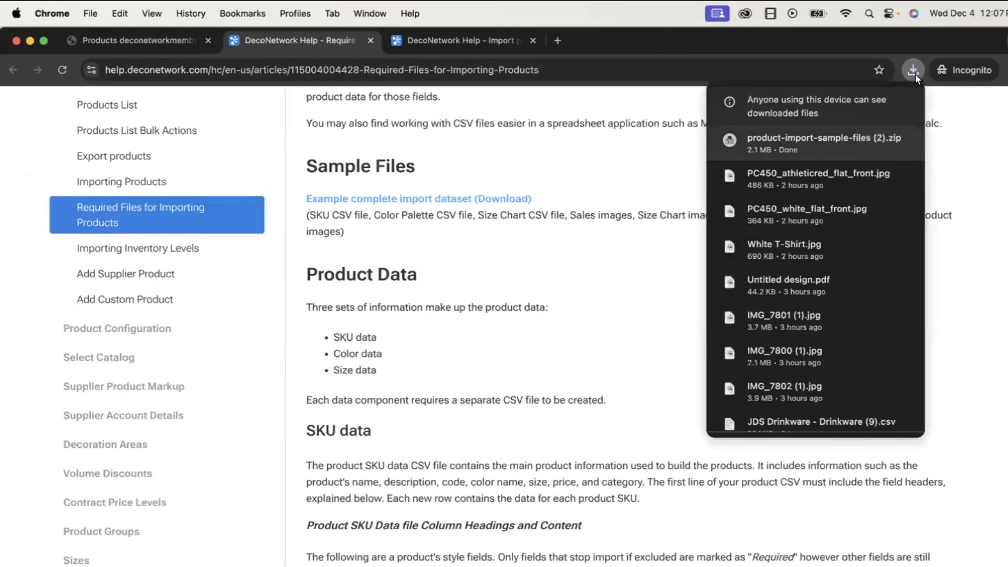
left_click(839, 142)
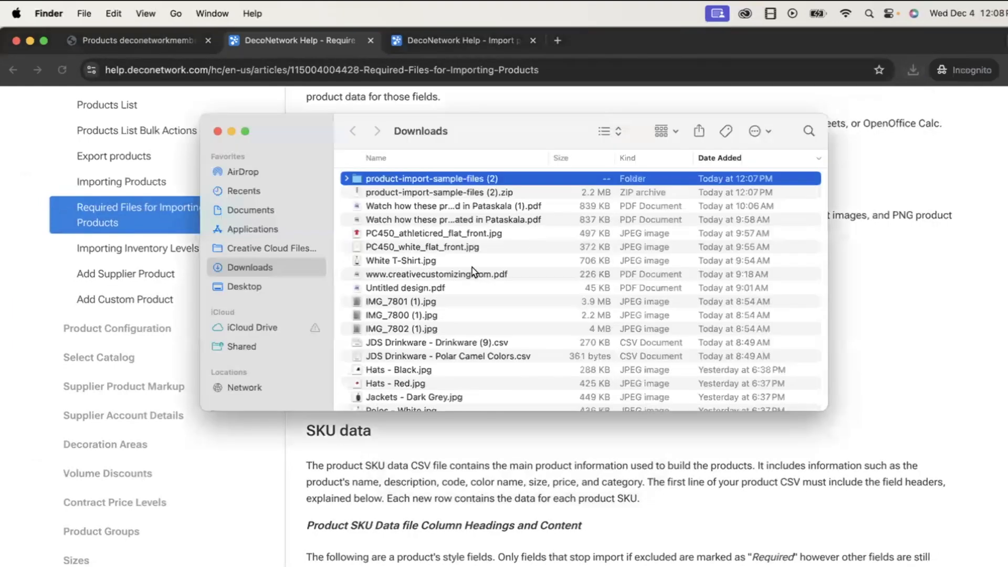
left_click(346, 180)
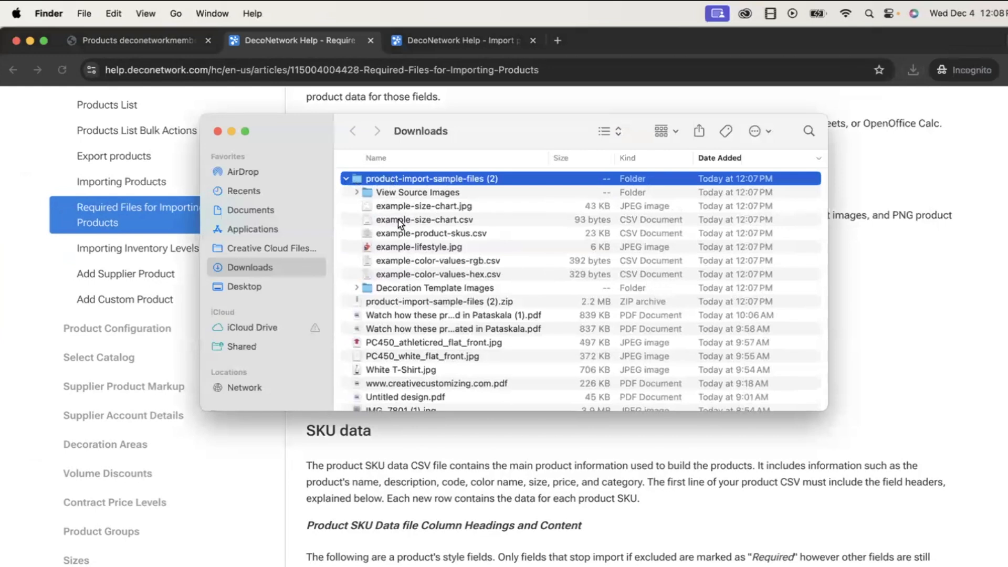
left_click(413, 220)
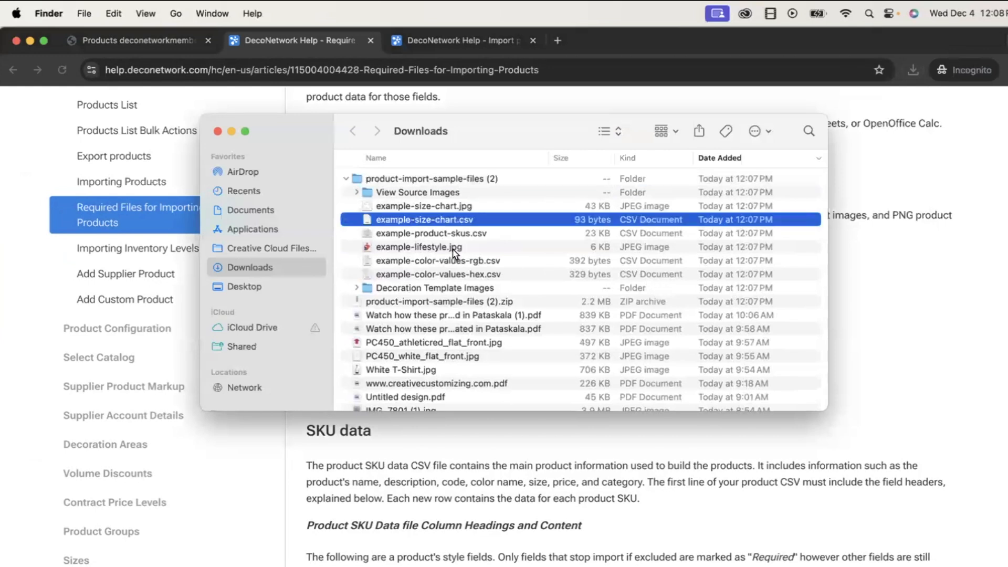
double_click(412, 234)
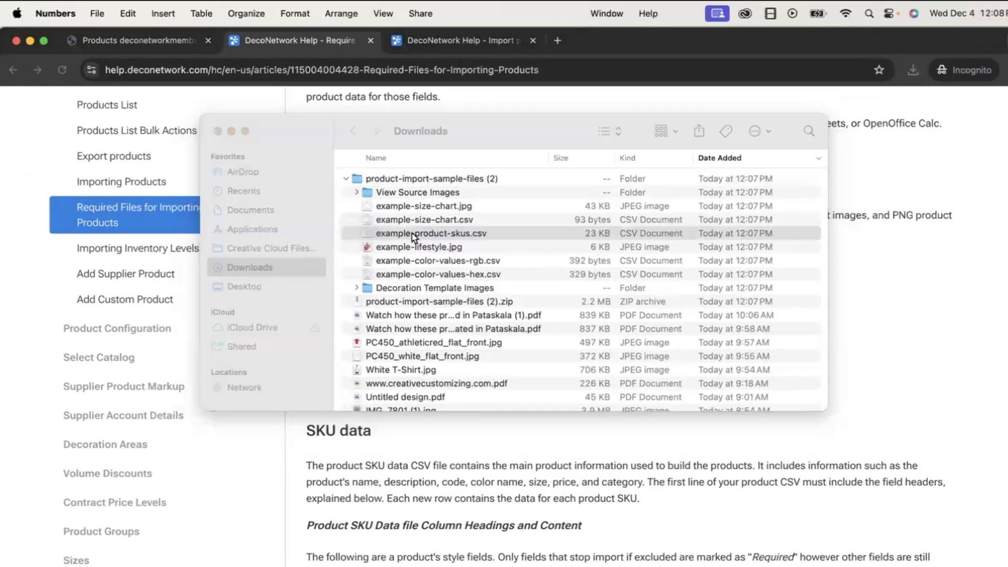
- Find the ProductViews column in the example SKU file and copy row 2's Front|Back|Left Side|Right Side value
scroll(412, 233, "right", 10)
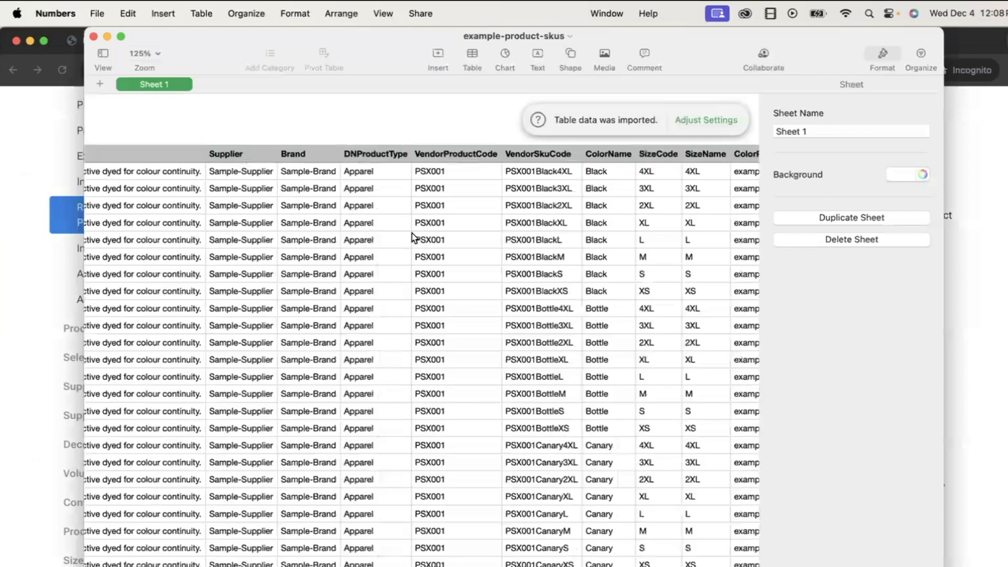
scroll(411, 233, "right", 10)
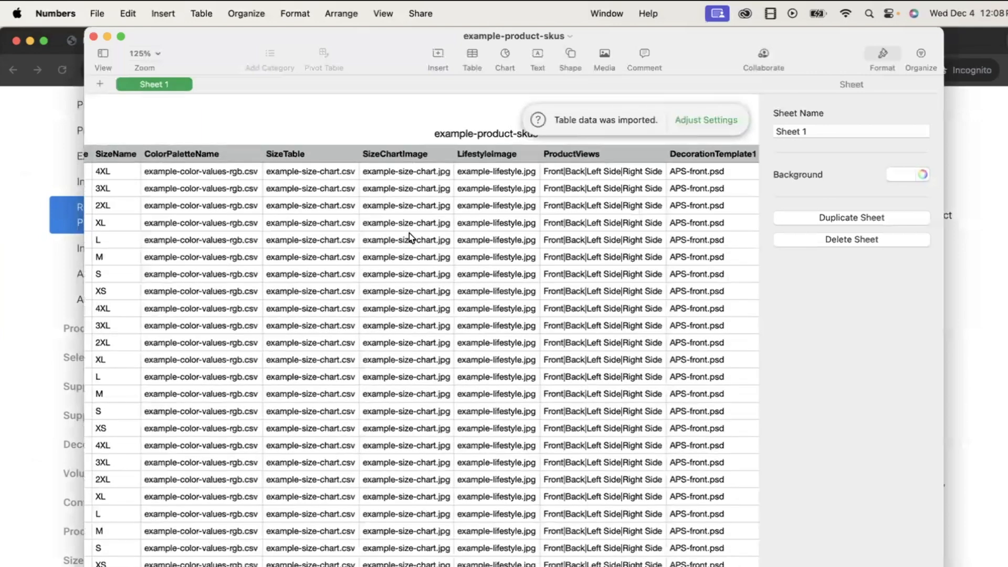
scroll(408, 233, "right", 6)
scroll(408, 233, "left", 4)
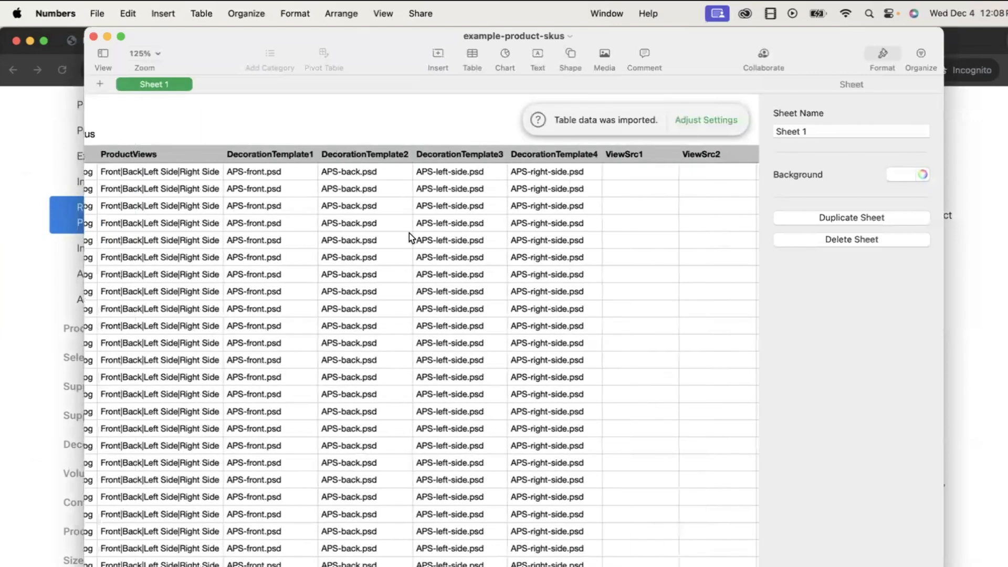
left_click(300, 177)
double_click(298, 174)
key("super+c")
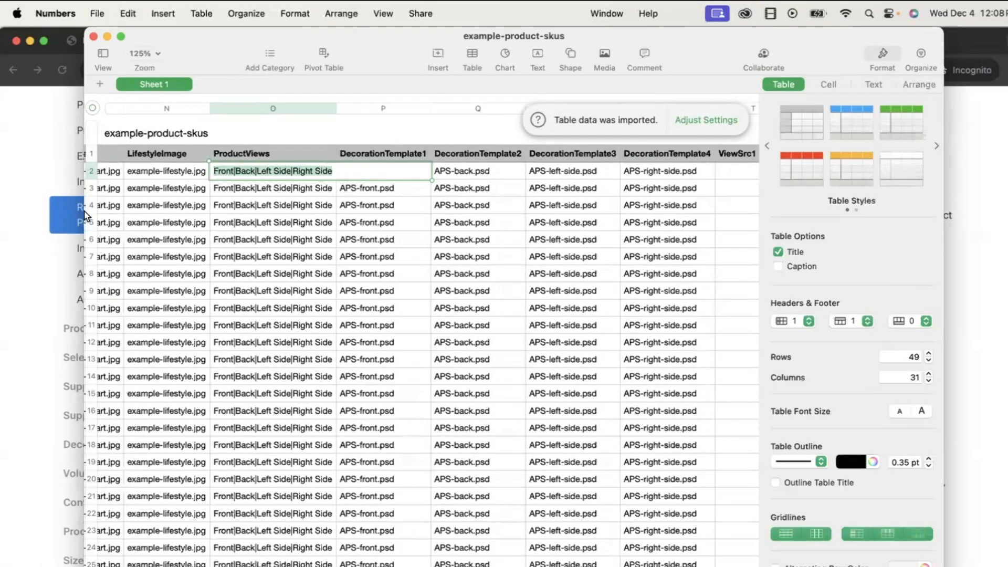
- Switch back to the JDS Drinkware spreadsheet and replace row 2's ProductViews value with the copied Front|Back|Left Side|Right Side
left_click(68, 231)
left_click(125, 51)
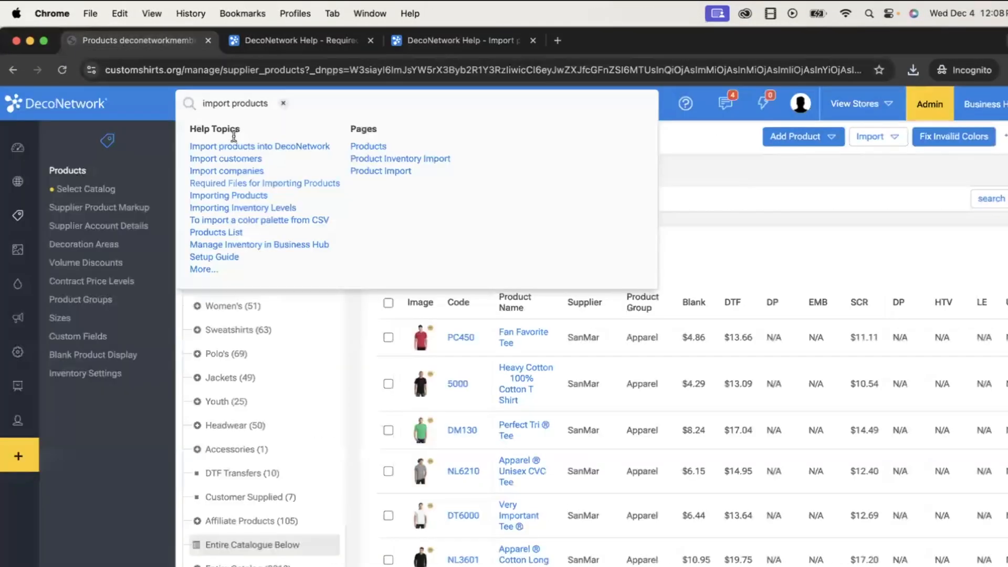
left_click(332, 46)
key("ctrl+Up")
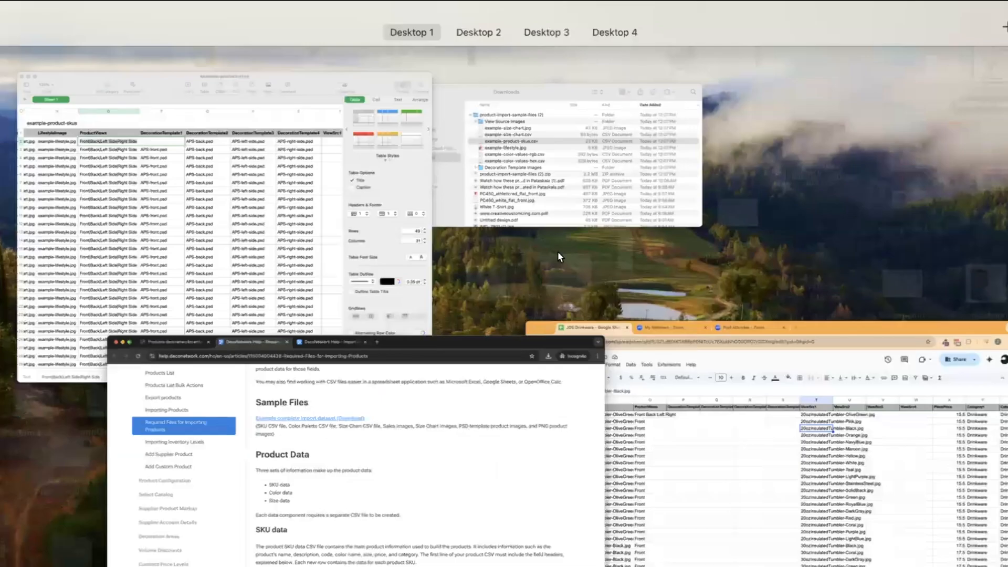
left_click(701, 468)
left_click(265, 223)
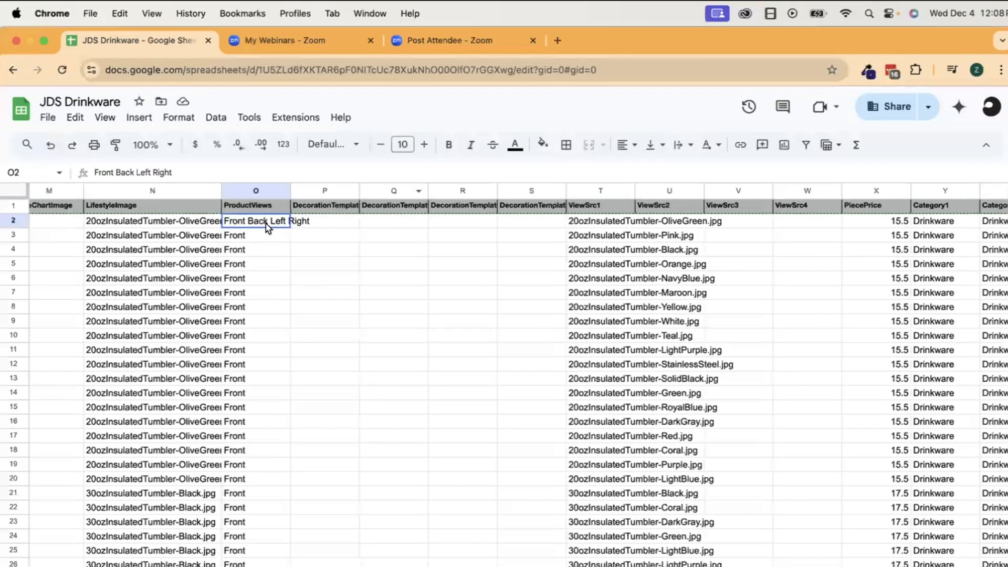
double_click(266, 222)
key("super+v")
left_click(311, 281)
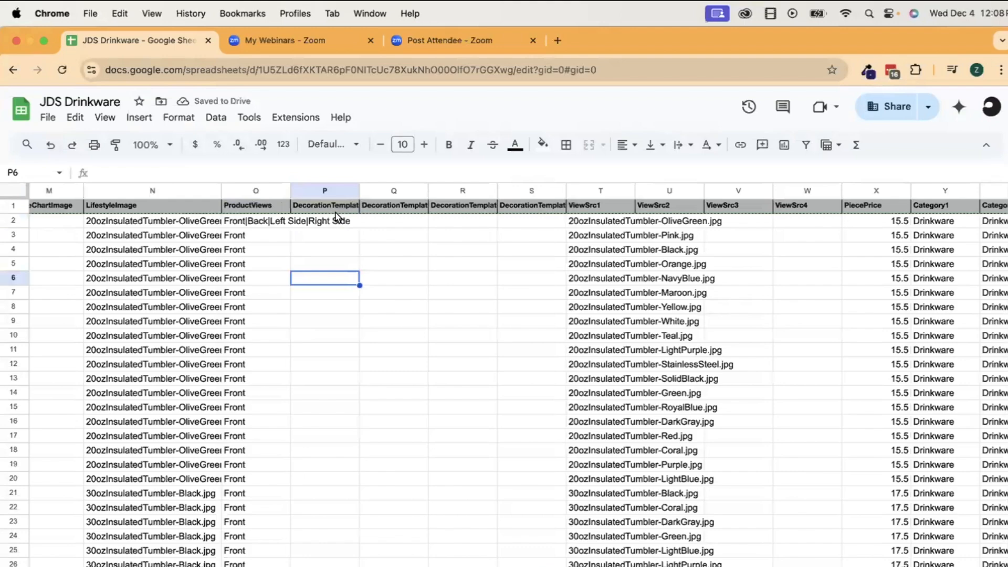
- Switch to the example-product-skus file and examine its DecorationTemplate, ViewSrc, PiecePrice, Category, shipping and VendorCostType columns
key("ctrl+Up")
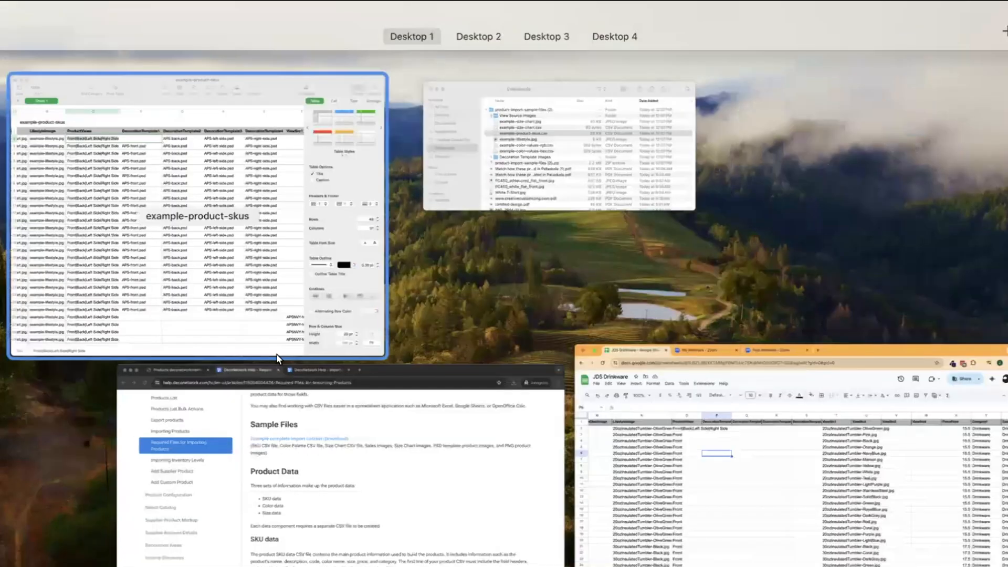
left_click(273, 311)
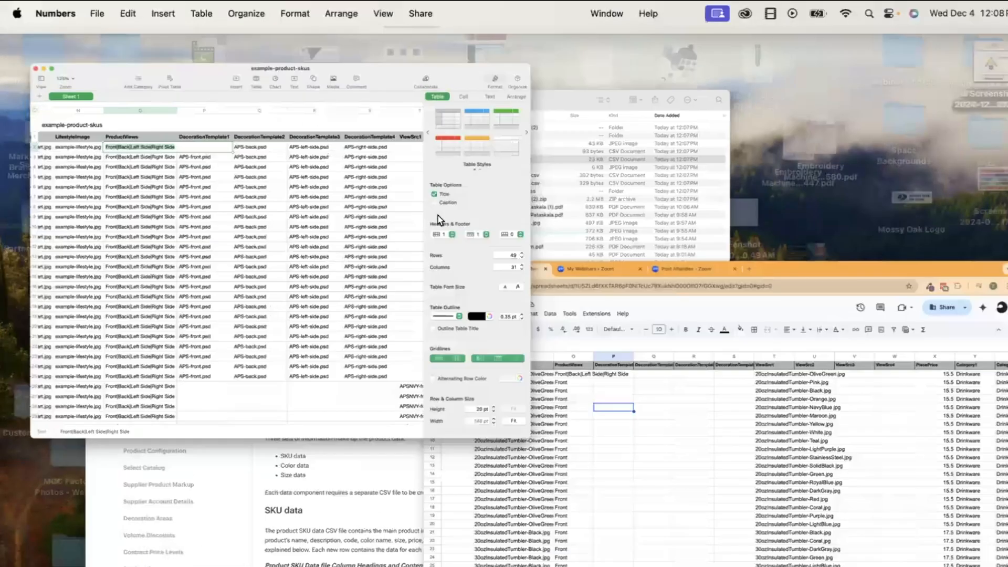
scroll(441, 225, "right", 10)
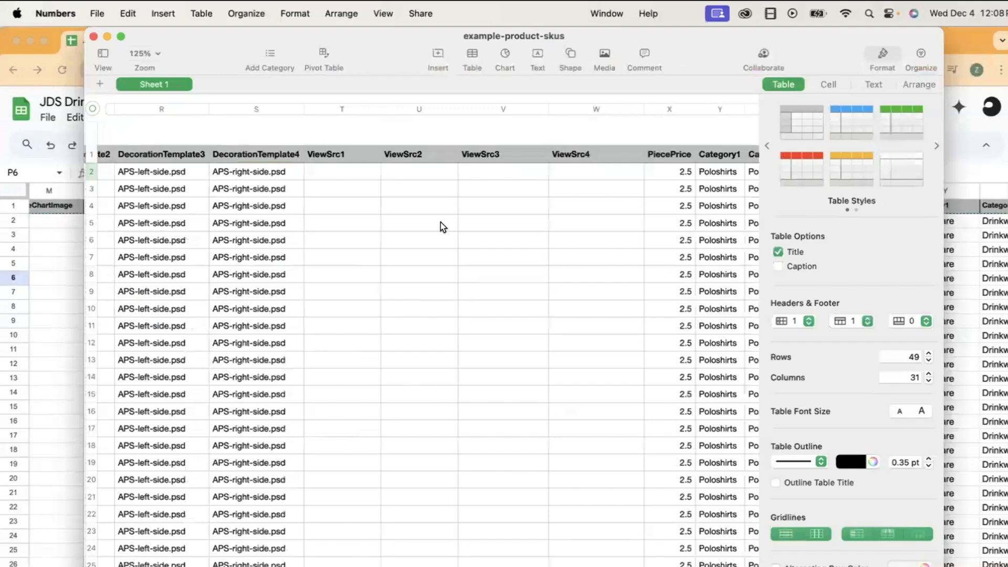
scroll(439, 222, "right", 10)
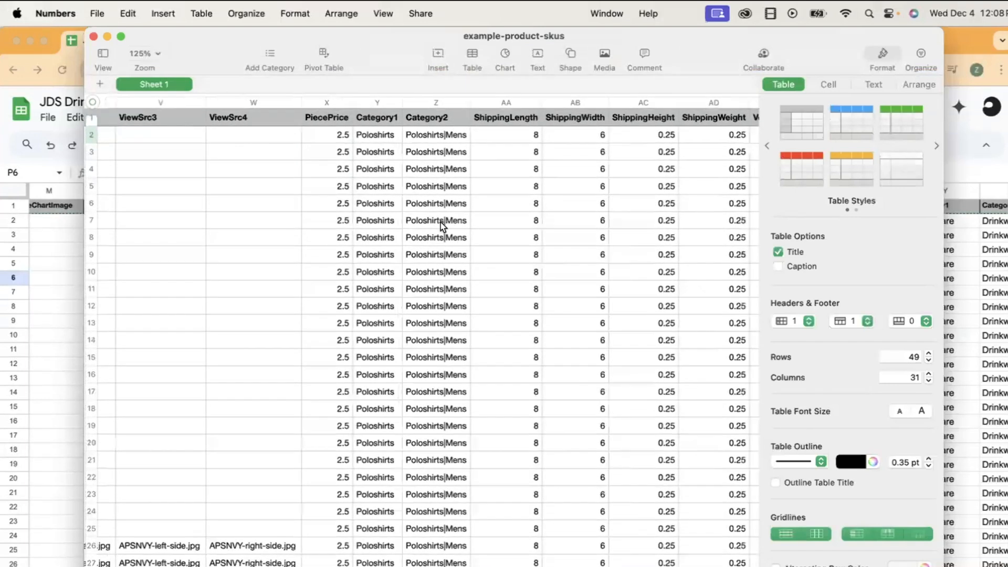
scroll(440, 222, "left", 5)
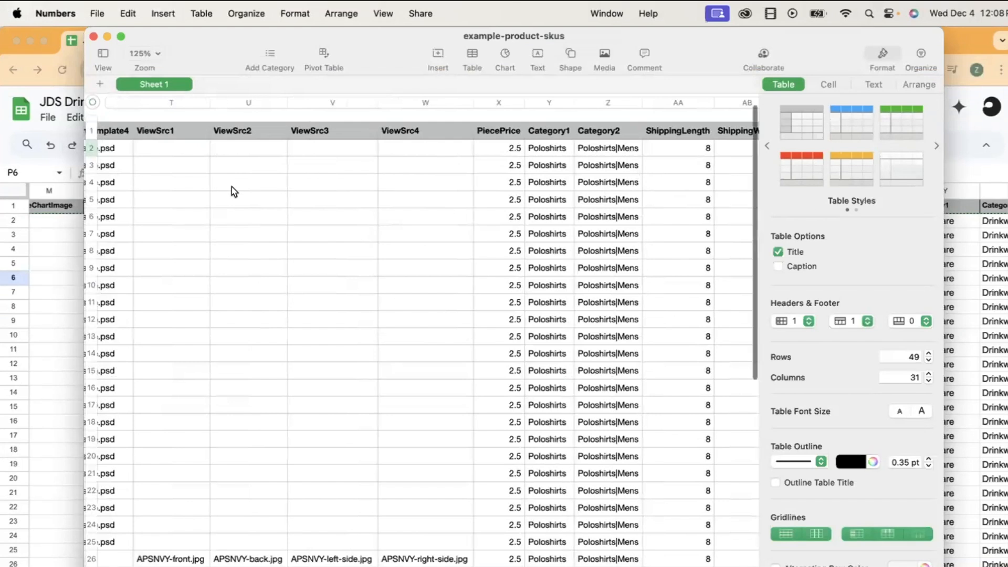
scroll(231, 187, "left", 10)
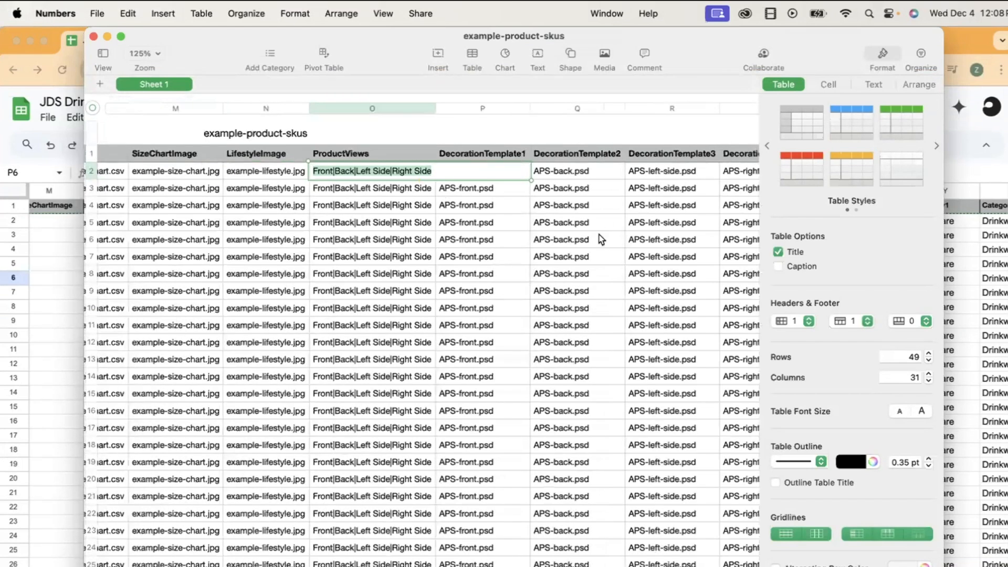
left_click(559, 295)
scroll(559, 295, "right", 6)
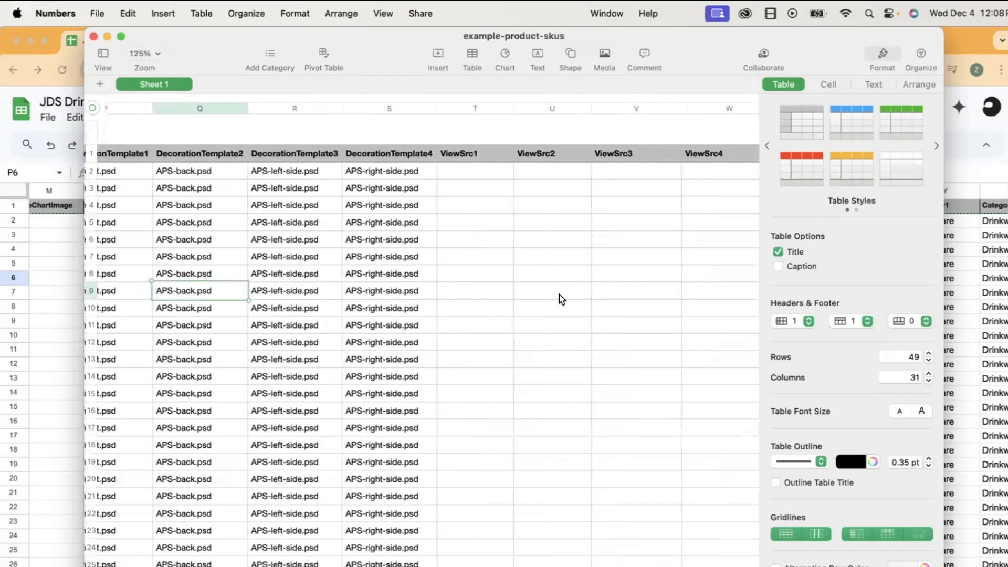
scroll(559, 294, "right", 8)
scroll(388, 191, "right", 4)
left_click_drag(323, 171, 625, 258)
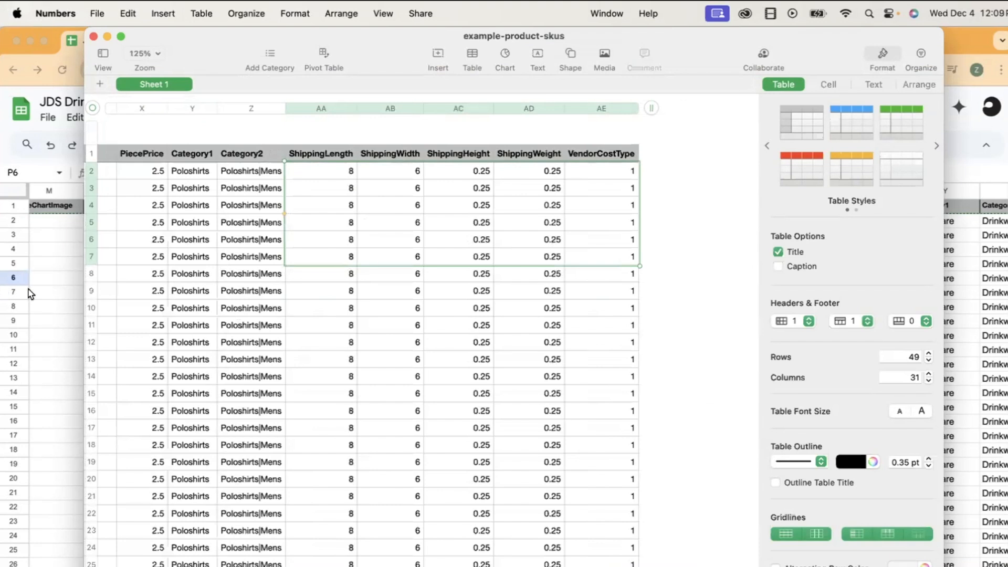
- Delete every row below row 2 in the example SKU table and add one blank row beneath it
scroll(203, 282, "left", 10)
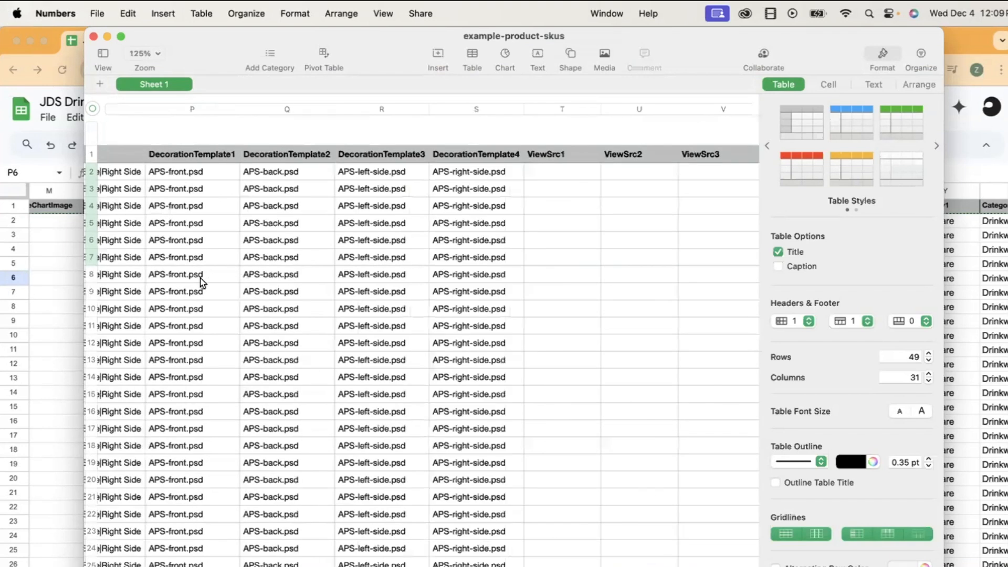
scroll(203, 282, "left", 10)
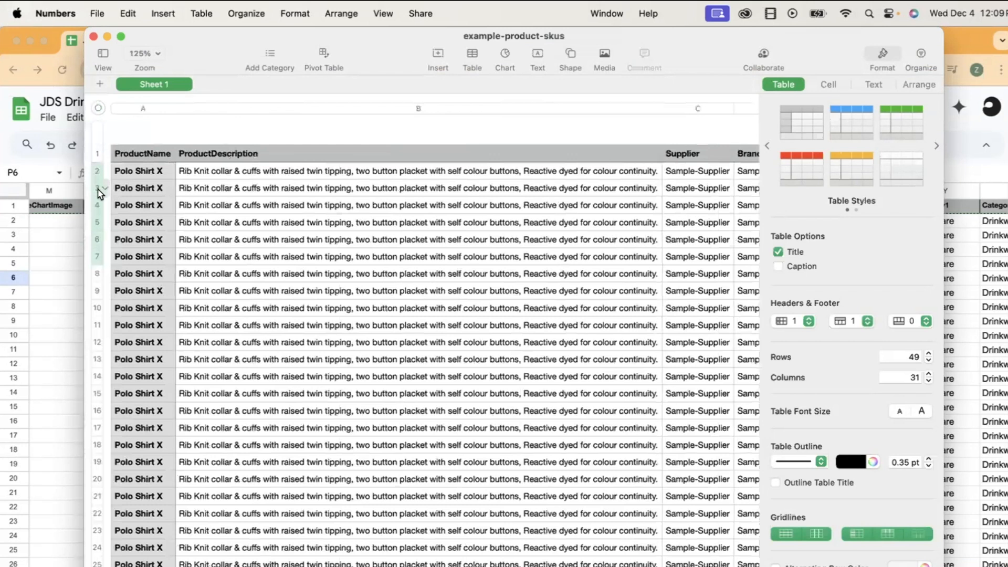
scroll(100, 194, "down", 10)
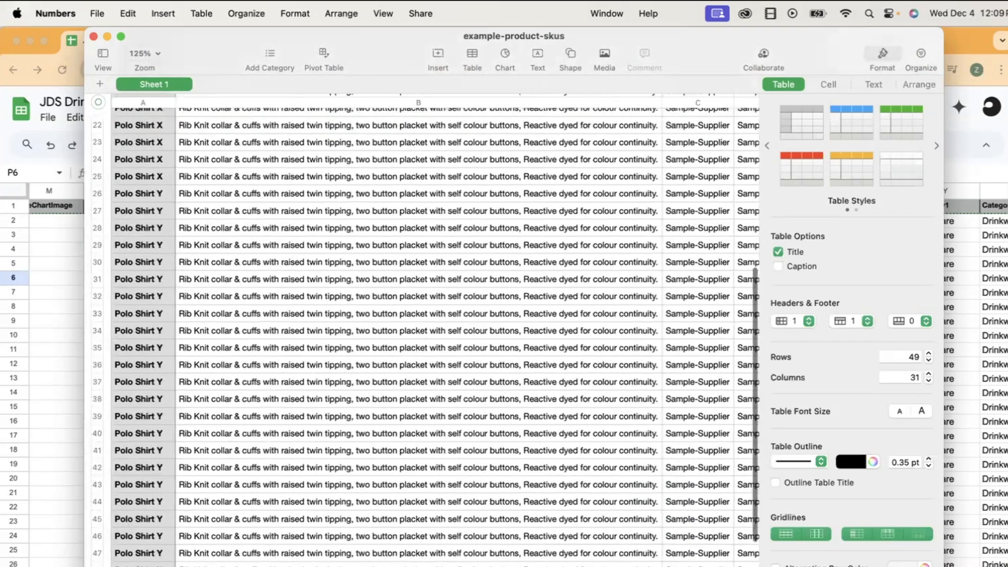
right_click(99, 303)
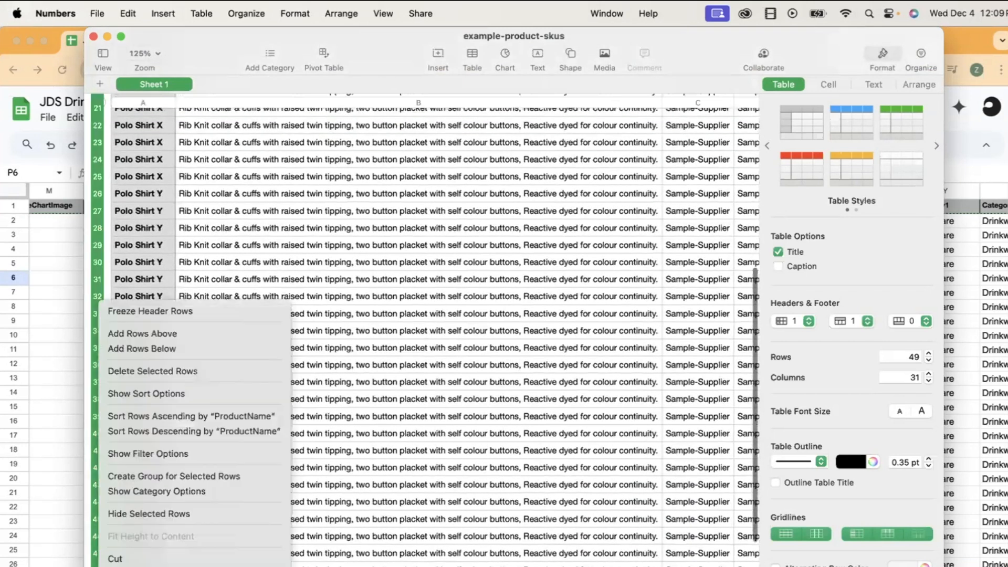
left_click(160, 370)
left_click(119, 165)
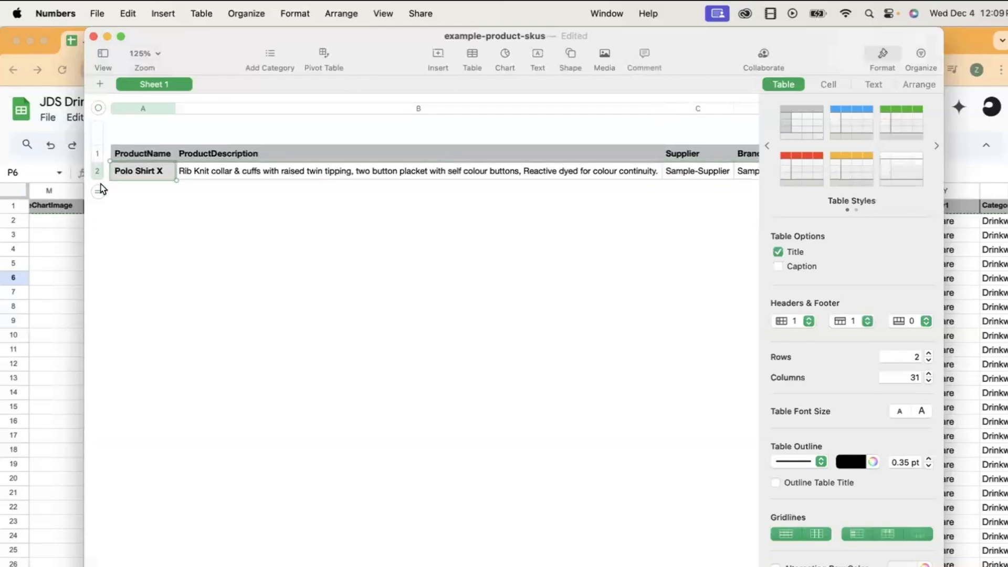
left_click(98, 191)
- Copy row 2's ProductViews value Front|Back|Left Side|Right Side into row 3 of the example SKU table
scroll(158, 190, "right", 3)
scroll(297, 192, "right", 10)
scroll(297, 192, "right", 5)
left_click(386, 171)
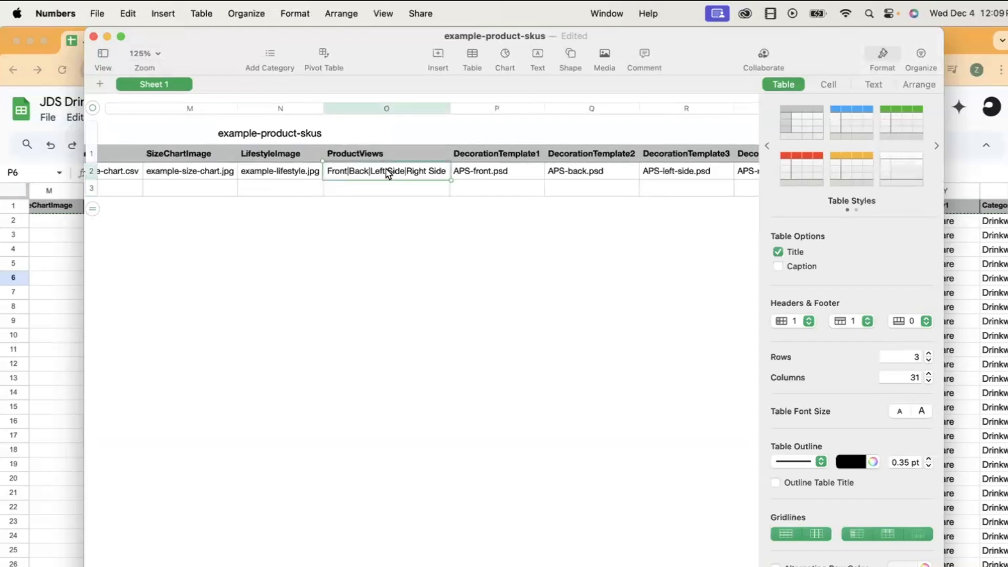
key("super+c")
key("Down")
key("super+v")
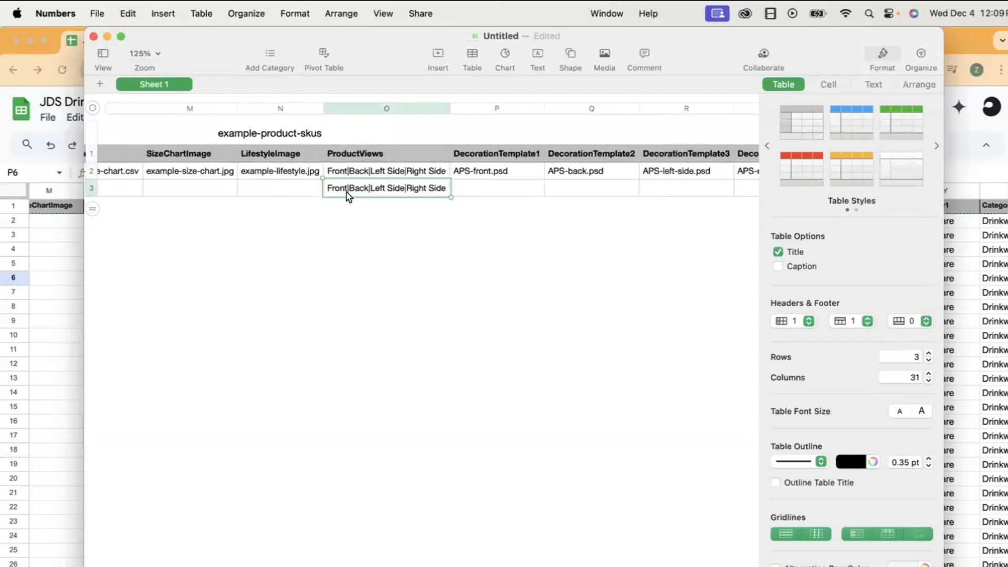
- Shorten row 3's ProductViews value to Front|Back and check the separator between the two views
left_click(370, 188)
left_click_drag(370, 188, 566, 197)
key("BackSpace")
key("BackSpace")
left_click(486, 236)
left_click(350, 187)
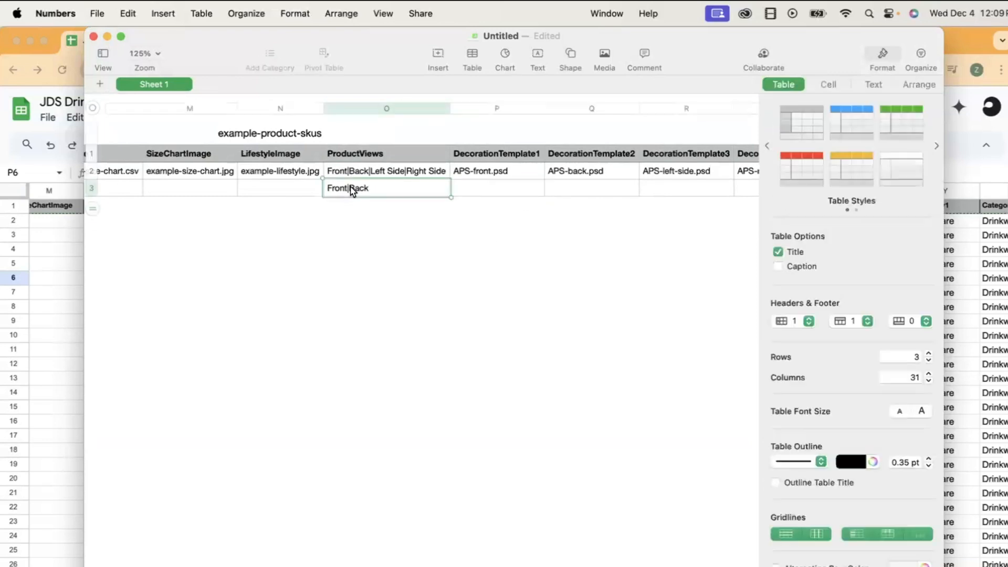
double_click(350, 188)
key("Left")
left_click(316, 385)
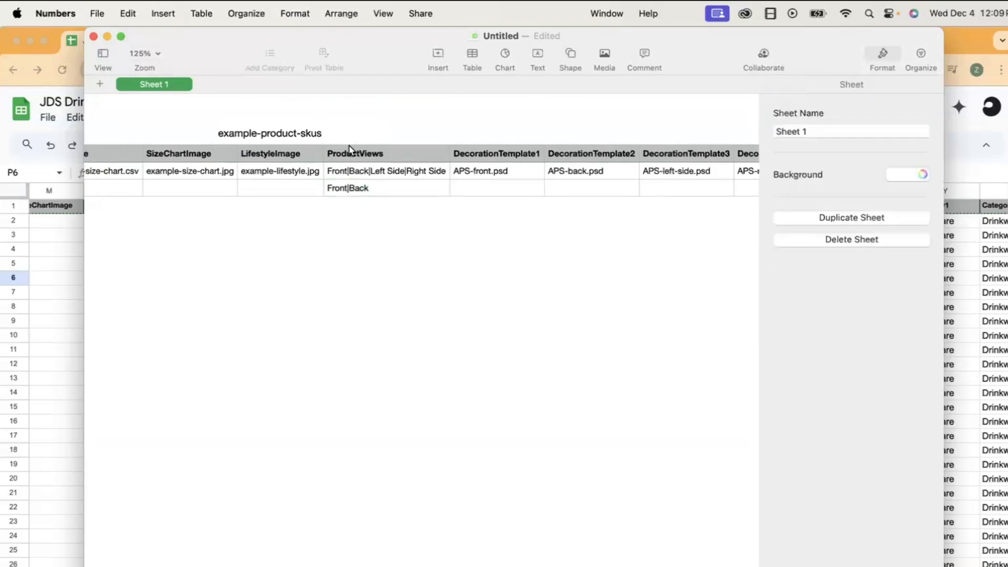
- Switch to the JDS Drinkware spreadsheet and to the required-files help article to check its Product Data section
left_click(45, 293)
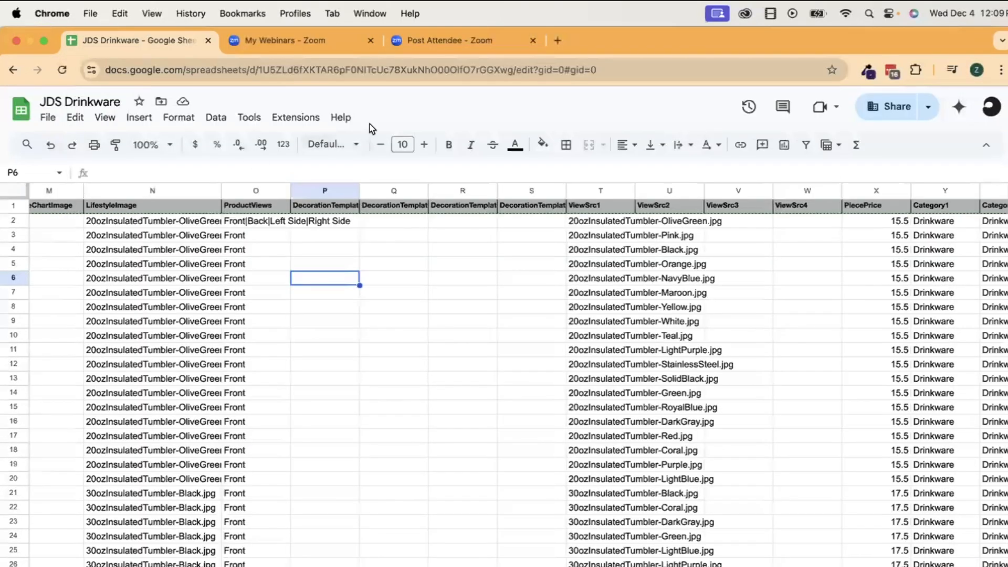
key("ctrl+Up")
left_click(370, 407)
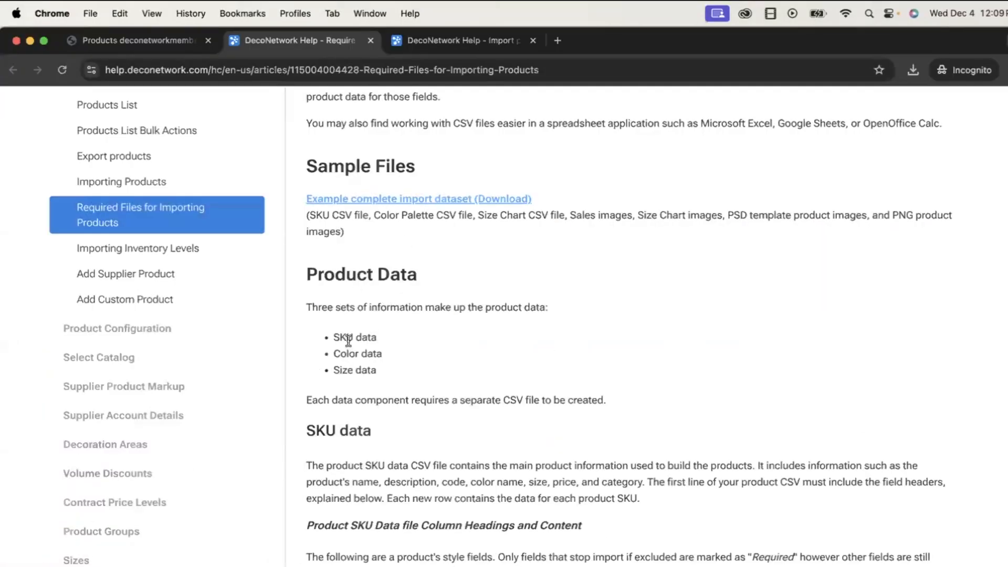
- Return to the example SKU table and try adding a trailing | separator after Front|Back in row 3, removing it again
key("ctrl+Up")
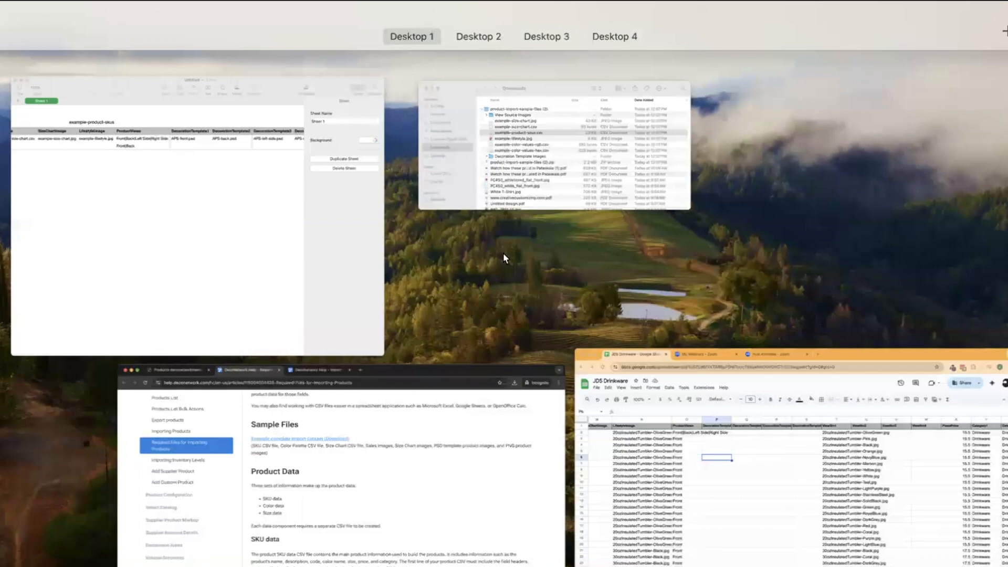
left_click(314, 227)
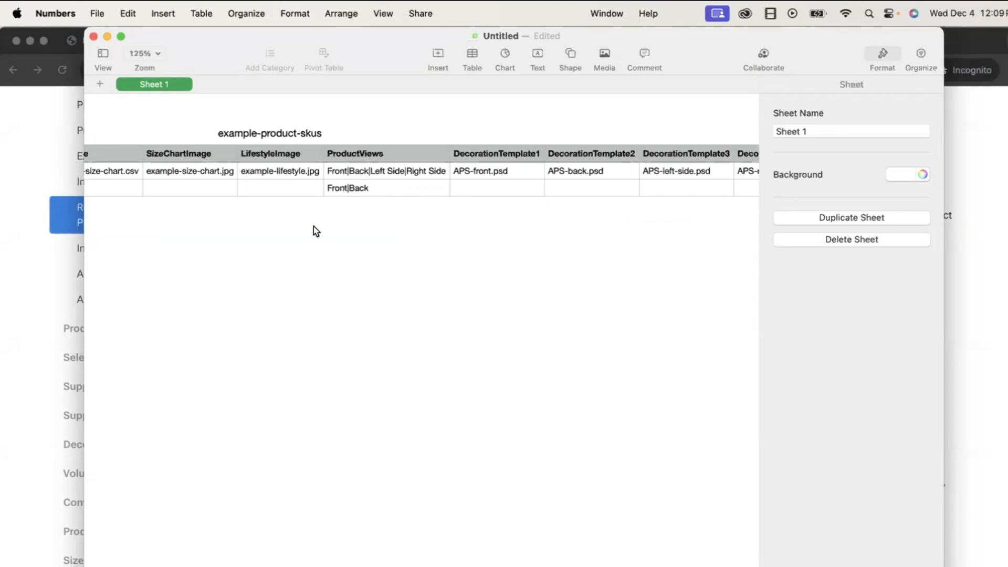
left_click(394, 188)
double_click(390, 185)
left_click(397, 185)
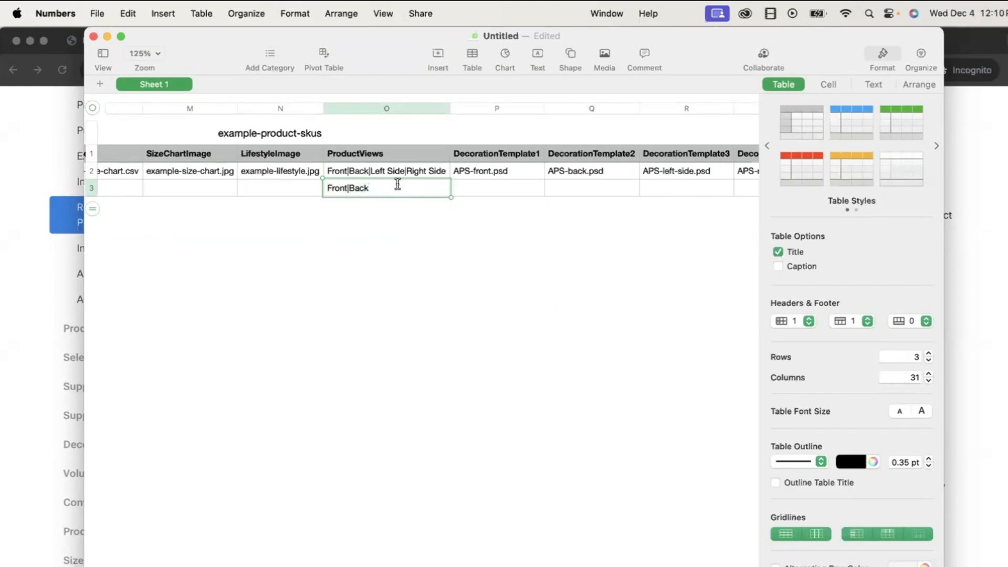
type("|")
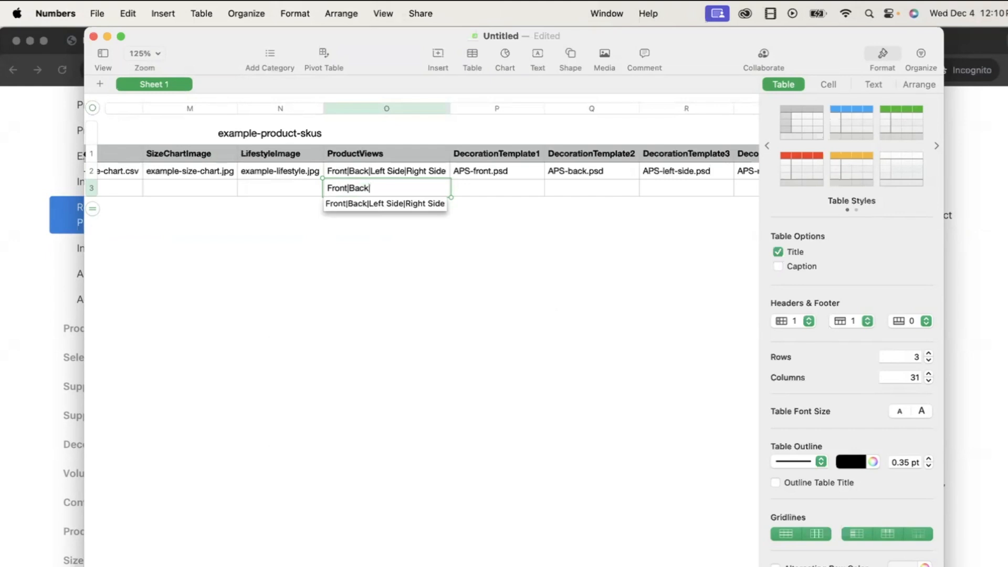
key("BackSpace")
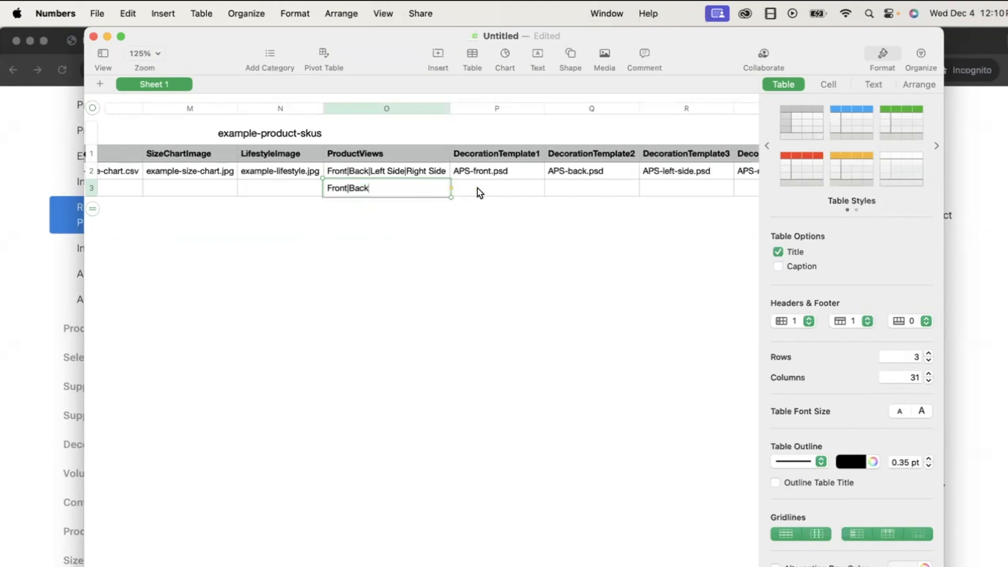
type("|")
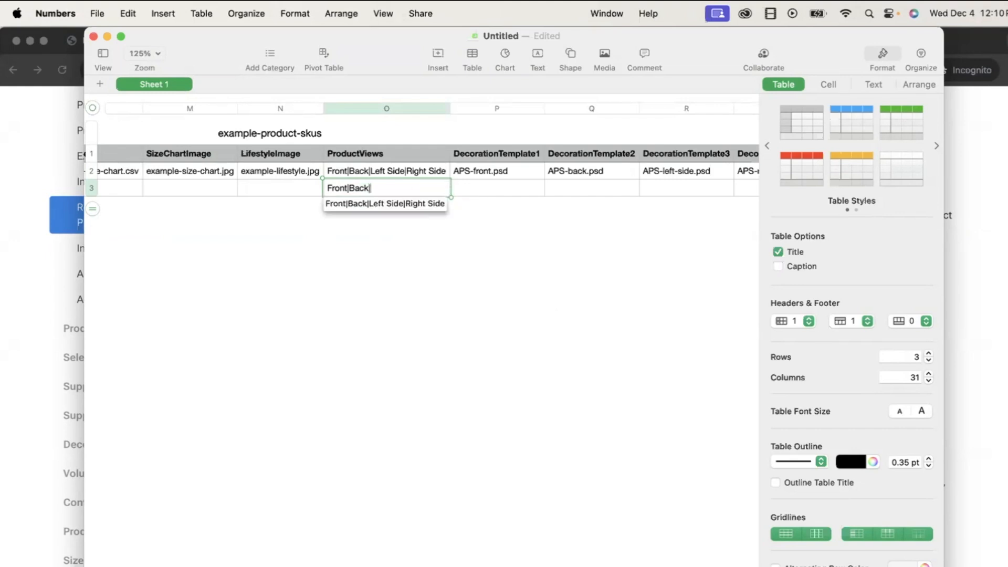
key("BackSpace")
left_click(465, 283)
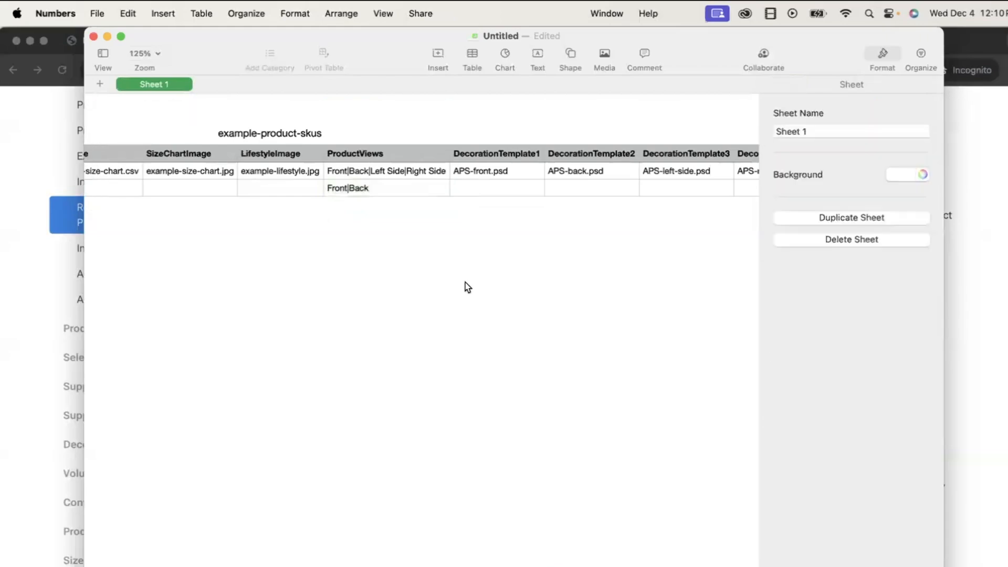
- Open example-size-chart.csv from the sample files in Downloads and examine its size columns and Chest row
key("ctrl+Up")
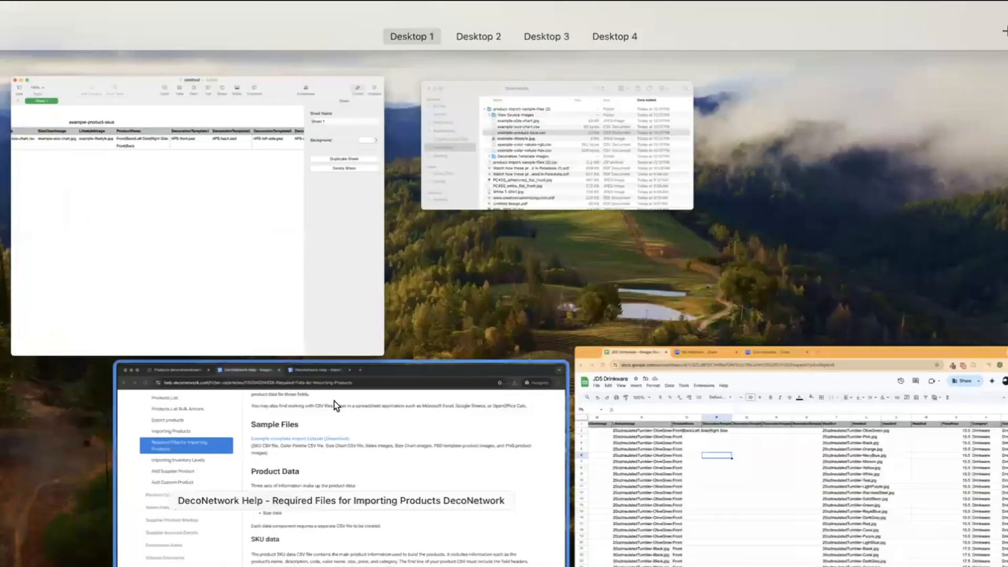
left_click(484, 202)
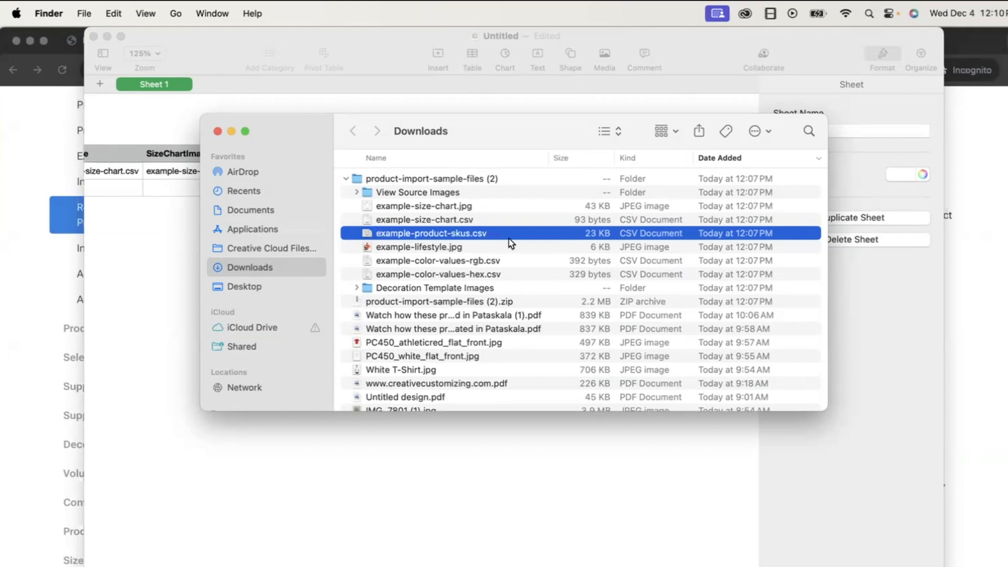
double_click(471, 217)
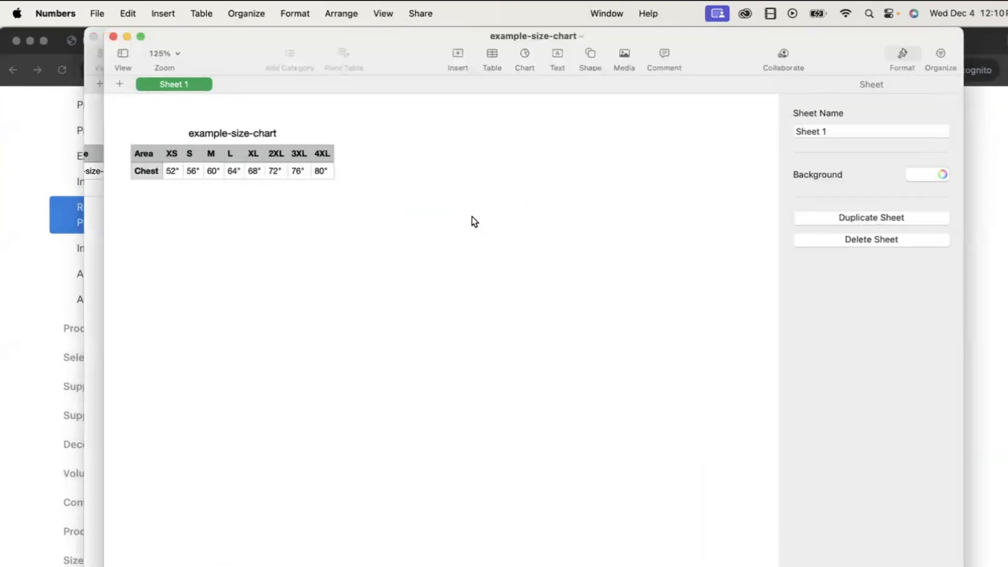
left_click(233, 171)
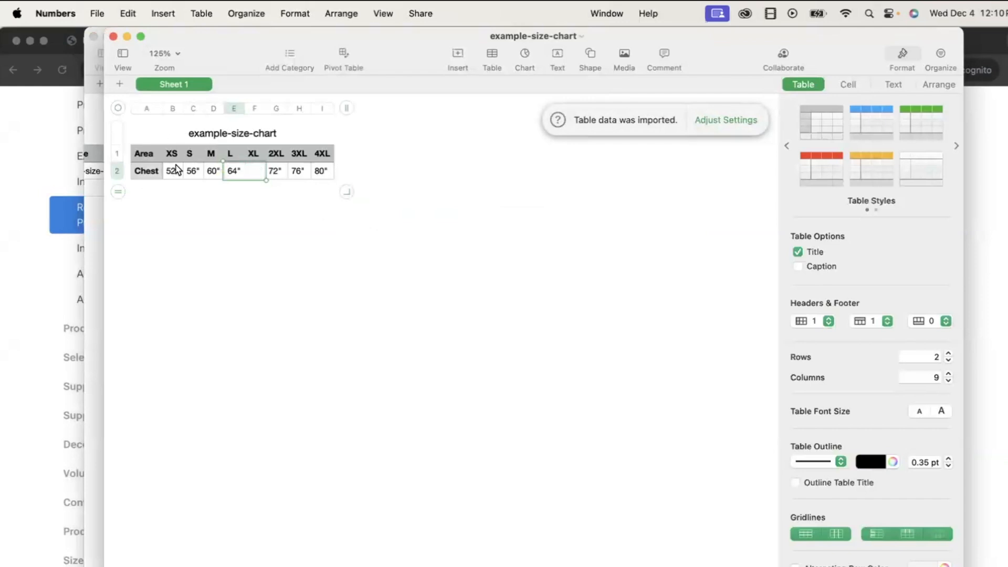
left_click(259, 216)
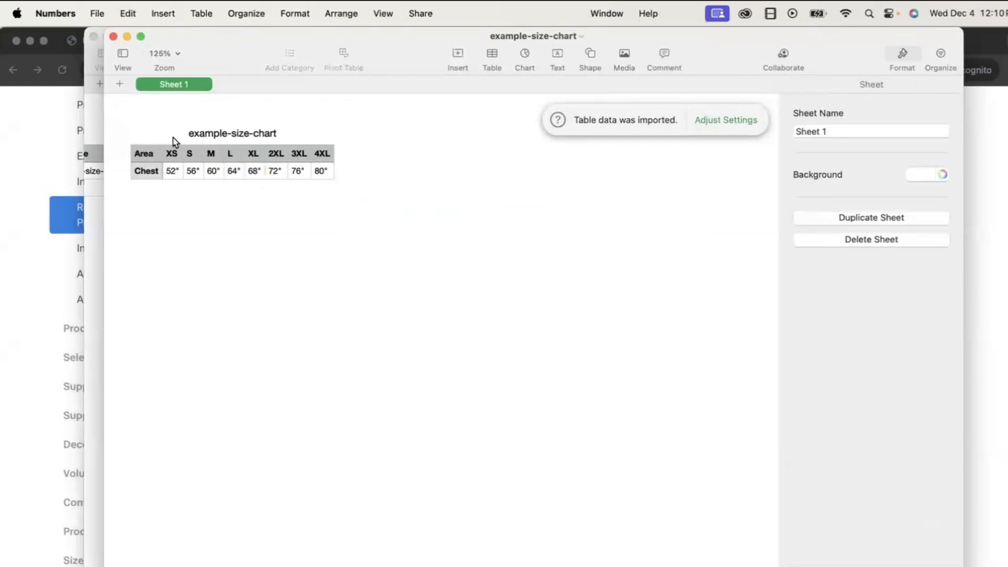
- Check row 2's SizeChartImage file name in the example SKU table and return to the example size chart
left_click(95, 187)
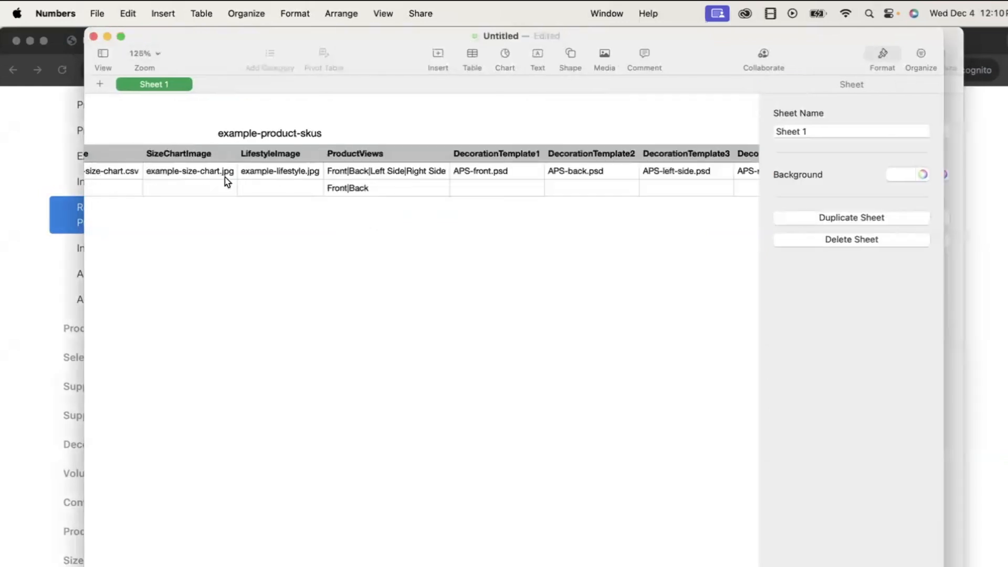
left_click(205, 173)
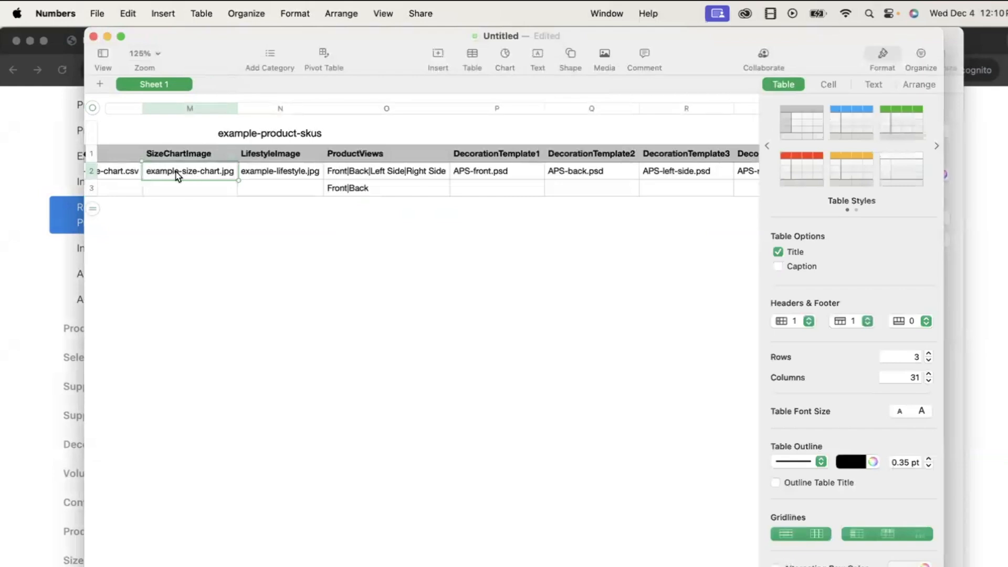
key("ctrl+Up")
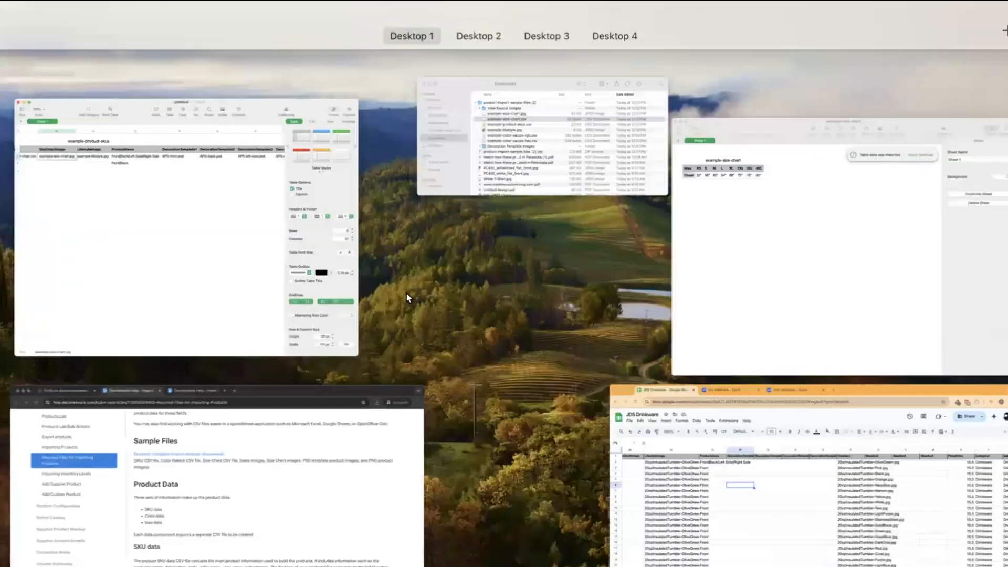
left_click(782, 269)
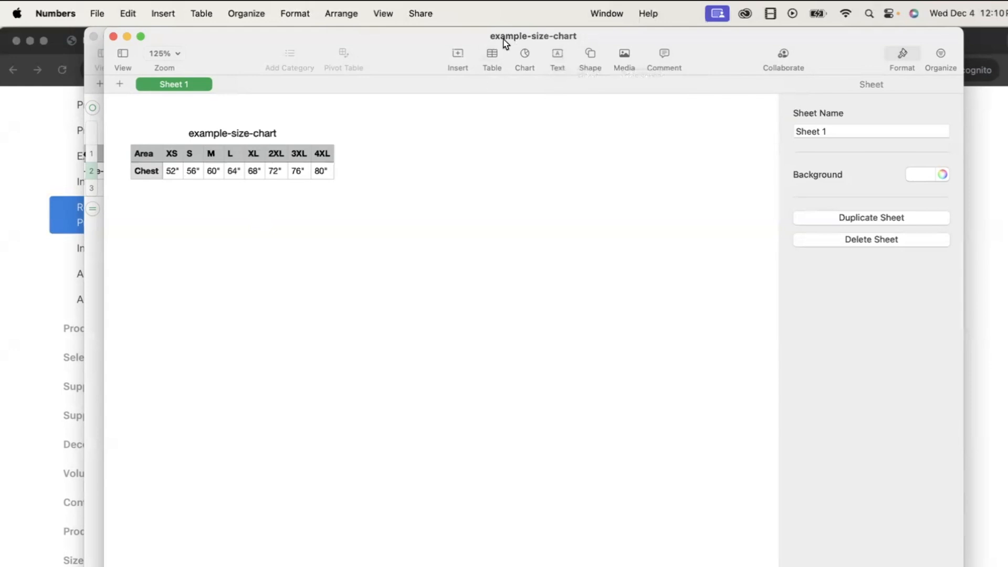
- Return to the example SKU table and compare row 2's file names under SizeTable and SizeChartImage
left_click(103, 240)
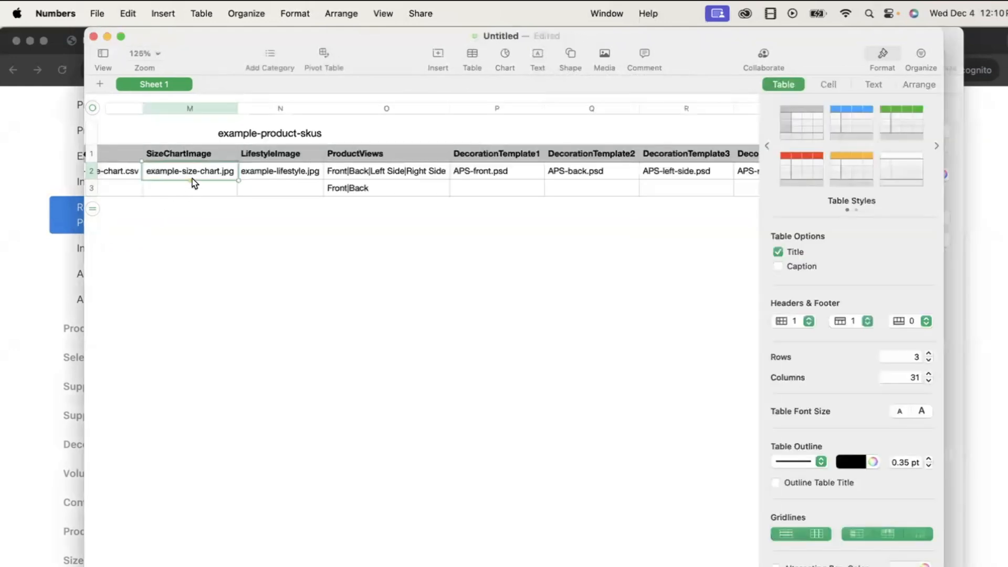
double_click(192, 178)
left_click(242, 232)
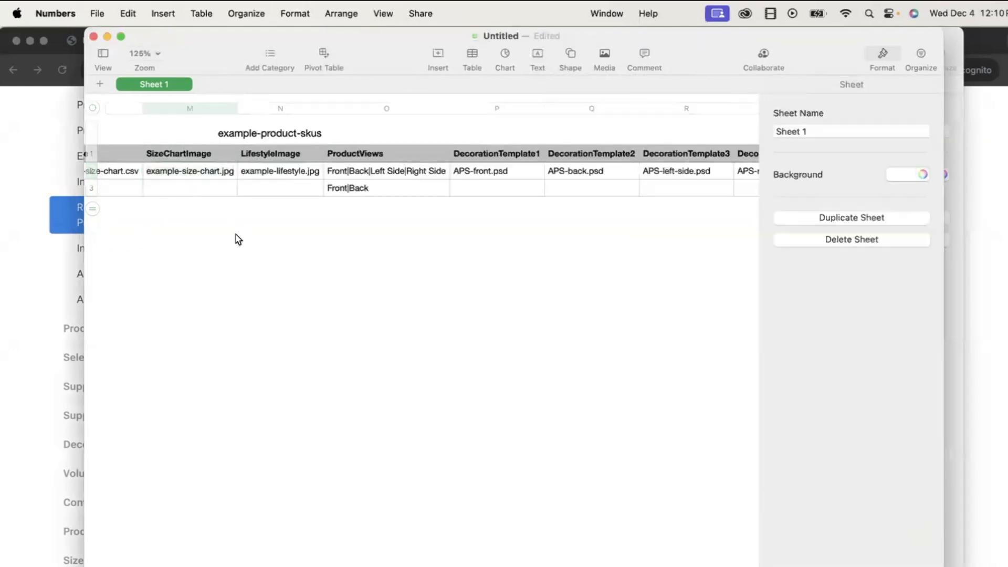
scroll(198, 169, "left", 5)
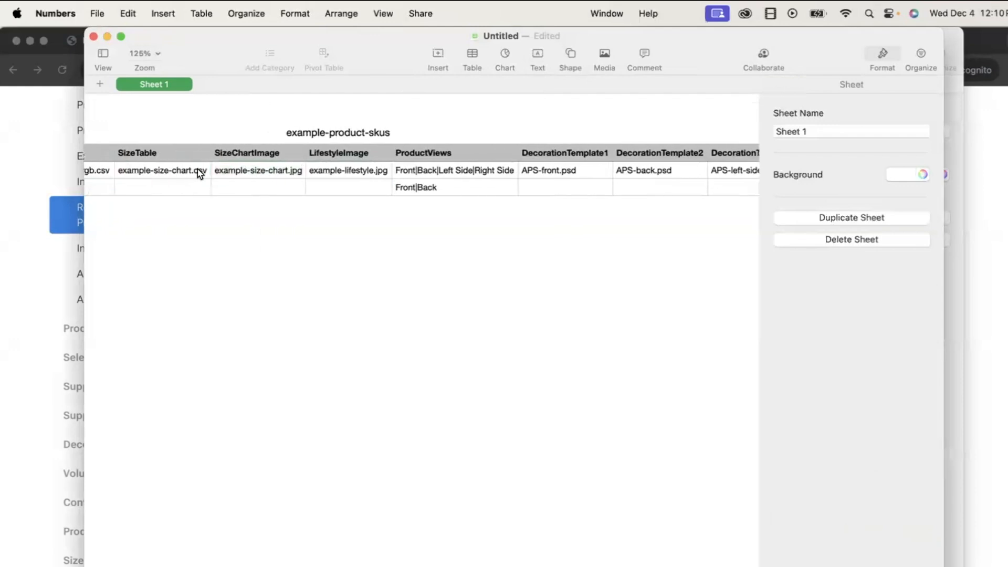
left_click(197, 169)
double_click(198, 171)
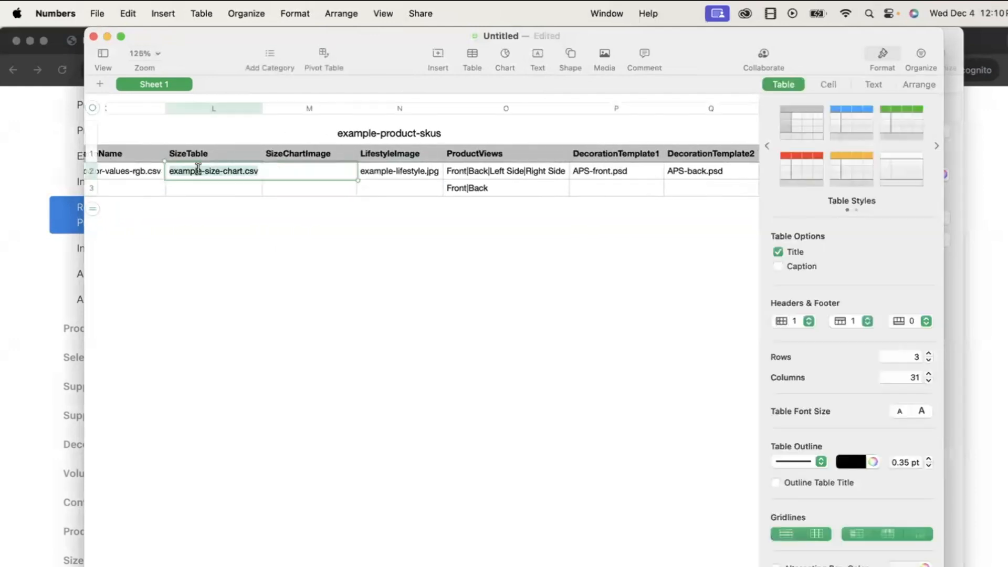
left_click(300, 273)
left_click(235, 175)
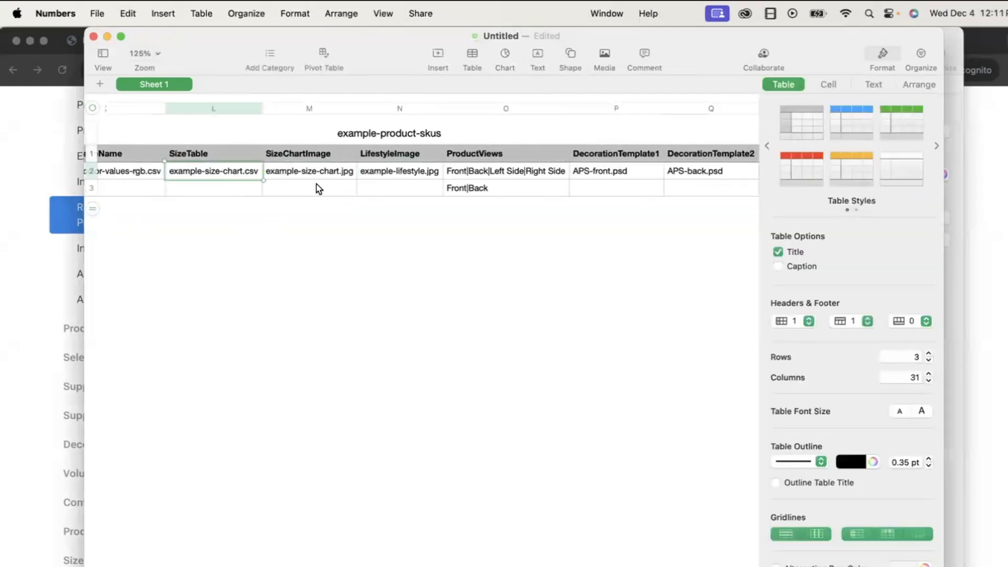
left_click(317, 170)
left_click(316, 170)
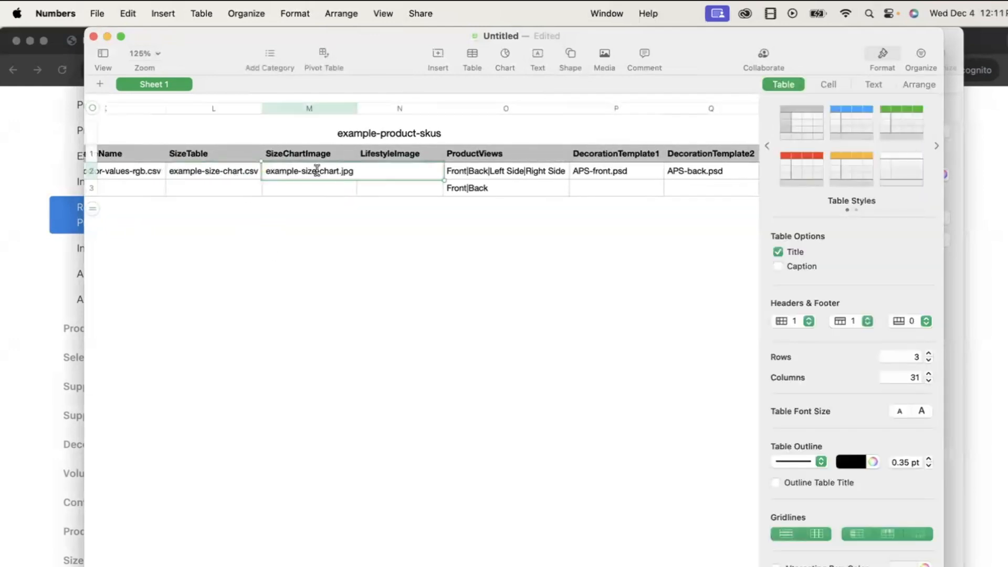
left_click(327, 221)
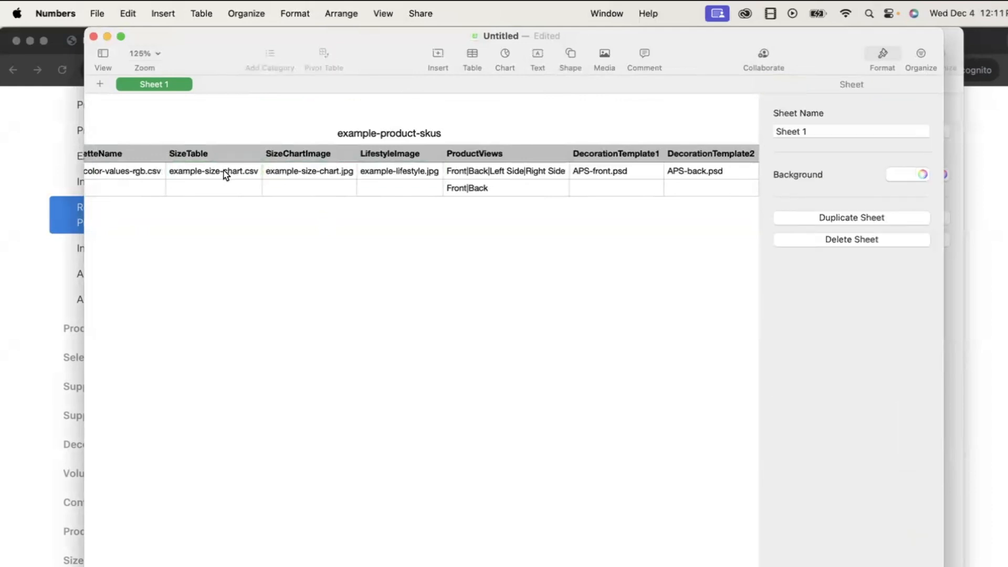
- Check the help article's Product Data list, and look through the matching size chart, SKU and color sample files in Downloads
key("ctrl+Up")
left_click(215, 483)
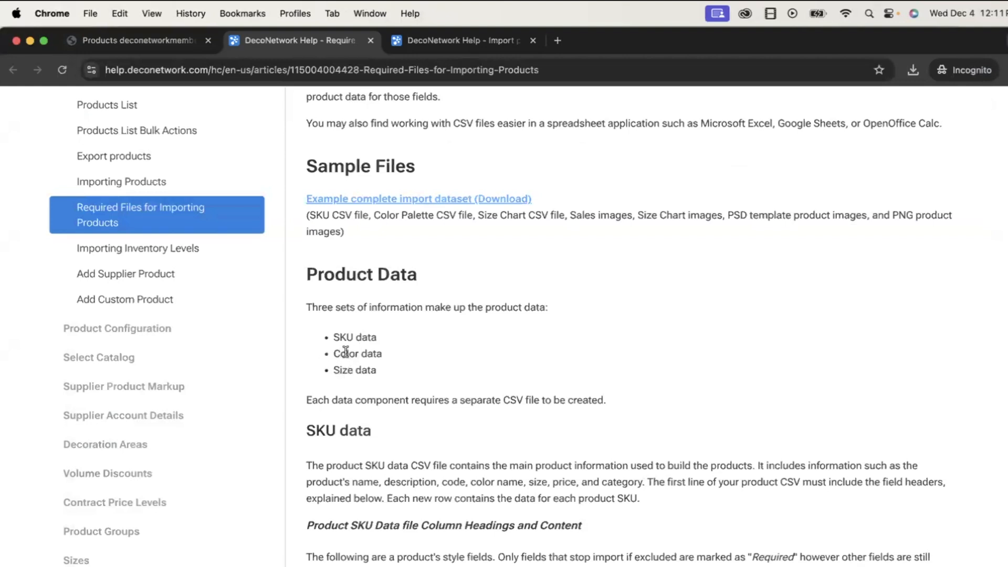
key("ctrl+Up")
left_click(557, 163)
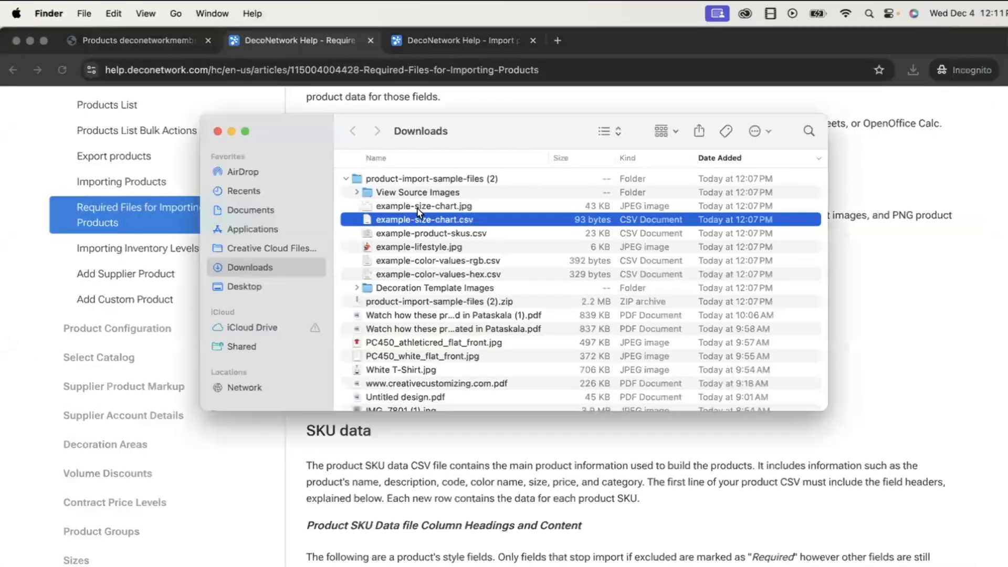
left_click(435, 155)
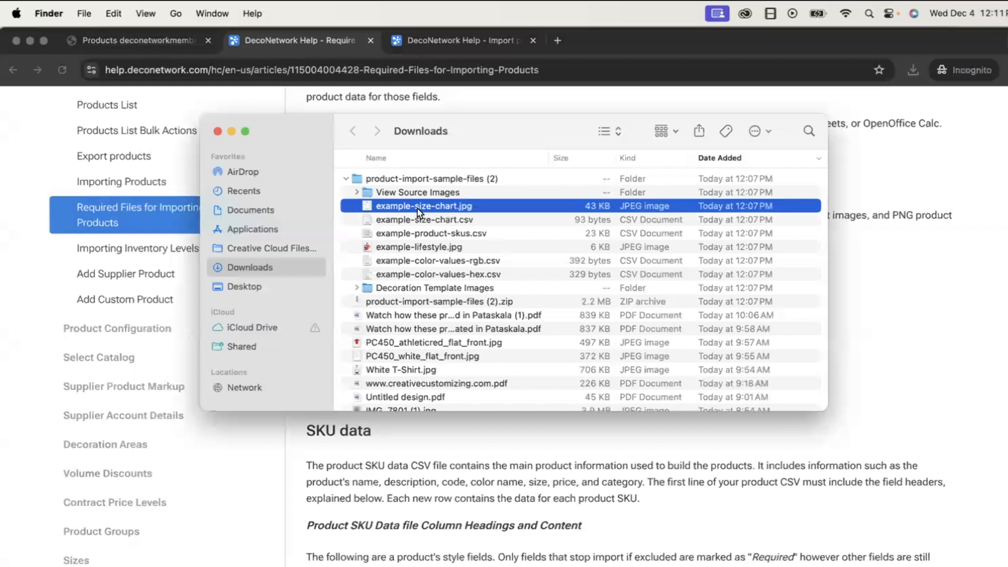
key("Down")
key("Down")
key("Down")
key("Down")
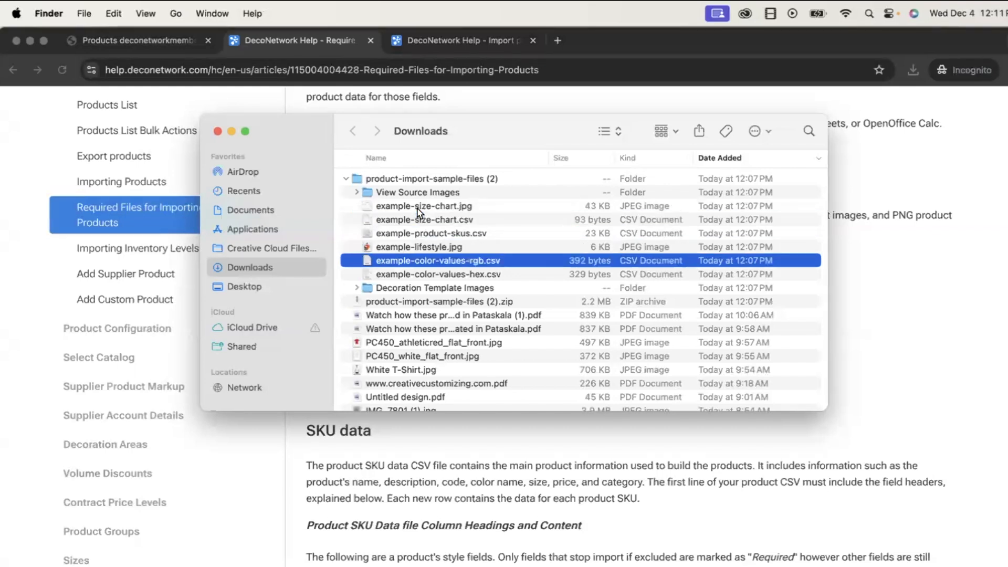
- Expand the View Source Images sample folder to examine its product image file names, and close the Downloads window
left_click(355, 192)
left_click(422, 209)
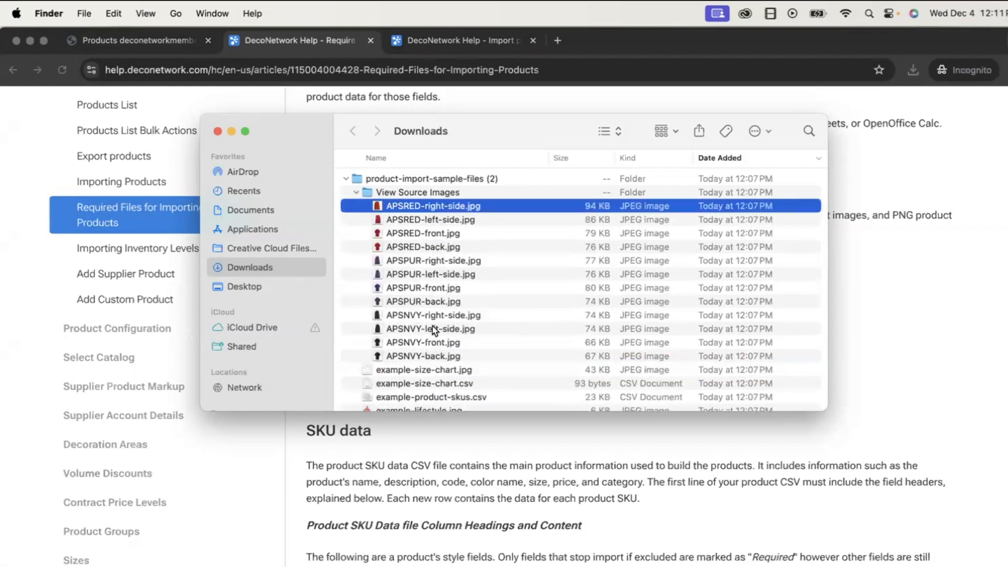
left_click(218, 132)
- Switch to the DecoNetwork products page, open Import Products and review the product import history
key("ctrl+Up")
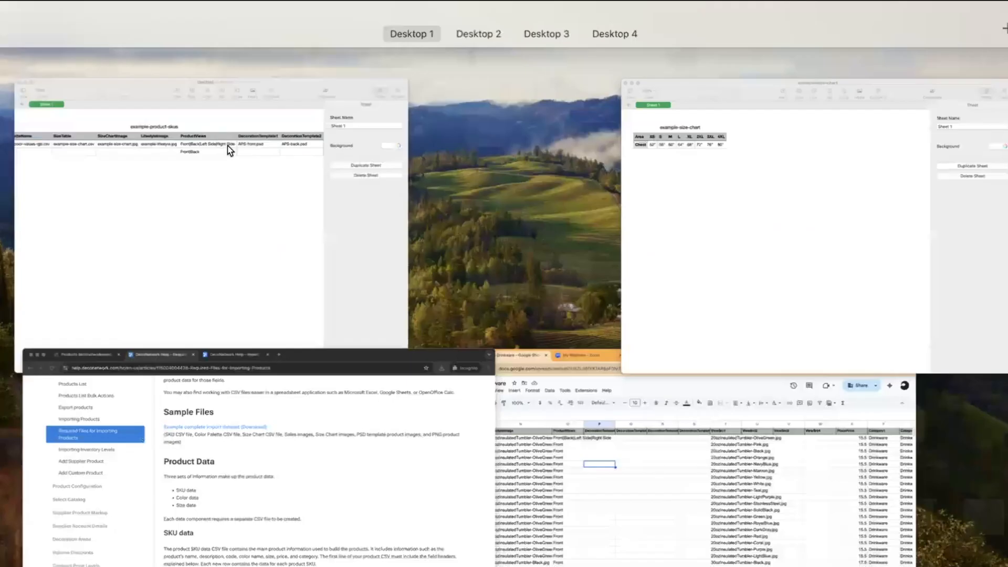
left_click(295, 465)
left_click(114, 39)
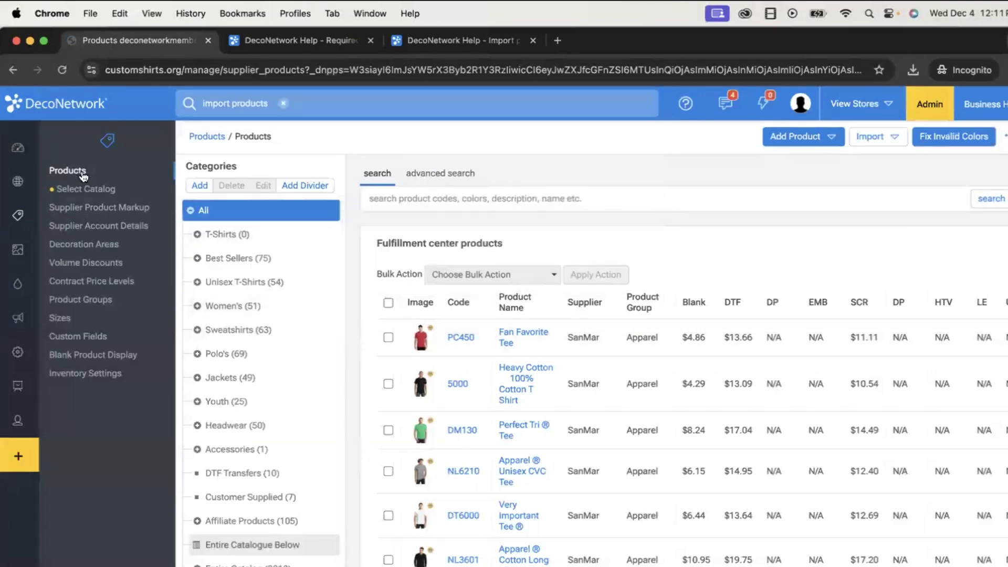
mouse_move(895, 137)
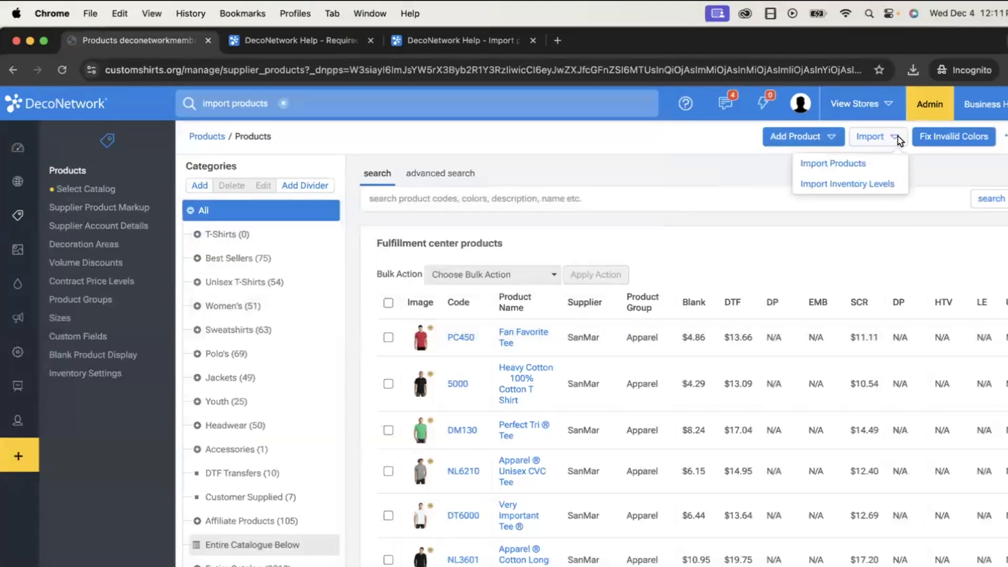
left_click(853, 165)
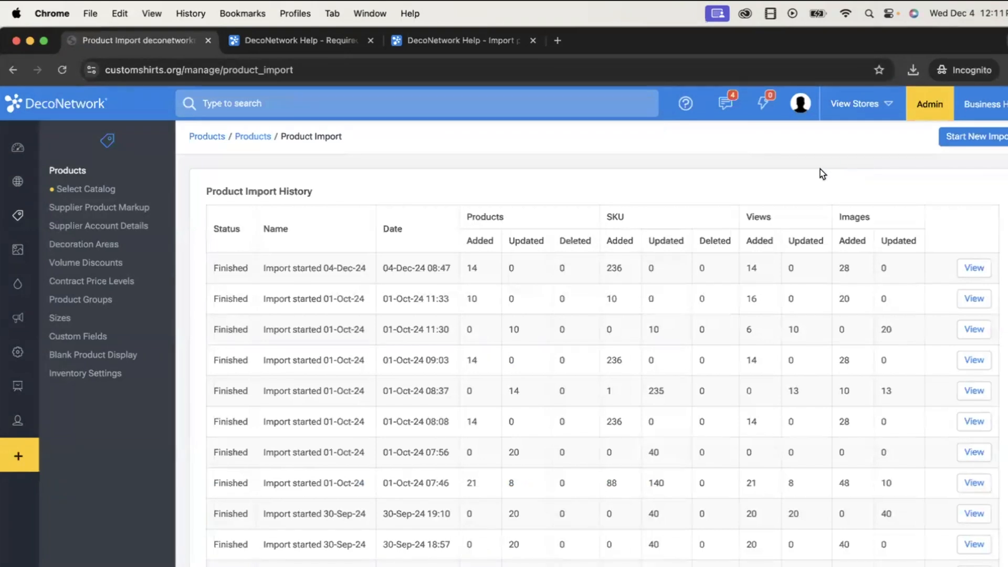
scroll(668, 296, "down", 5)
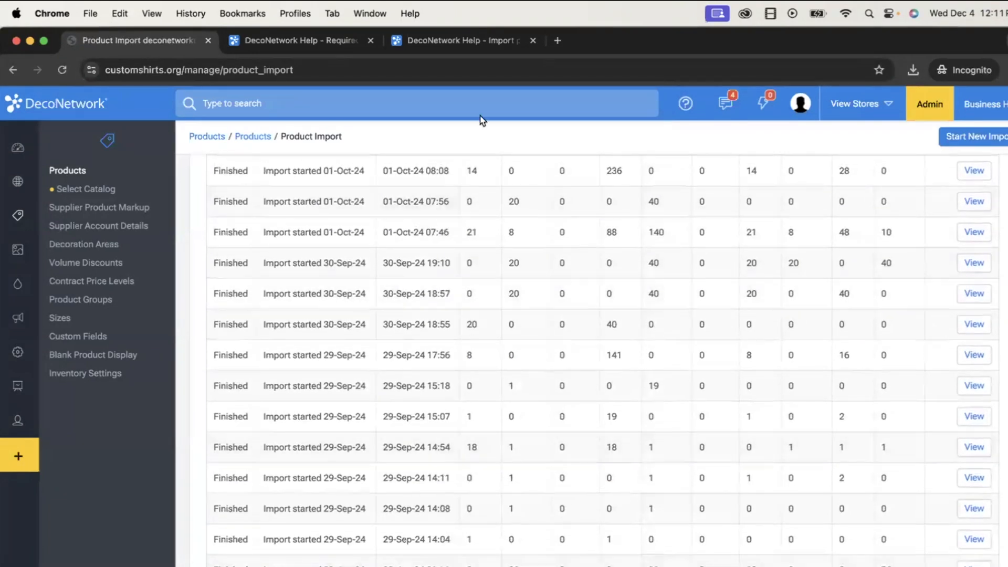
scroll(461, 240, "up", 5)
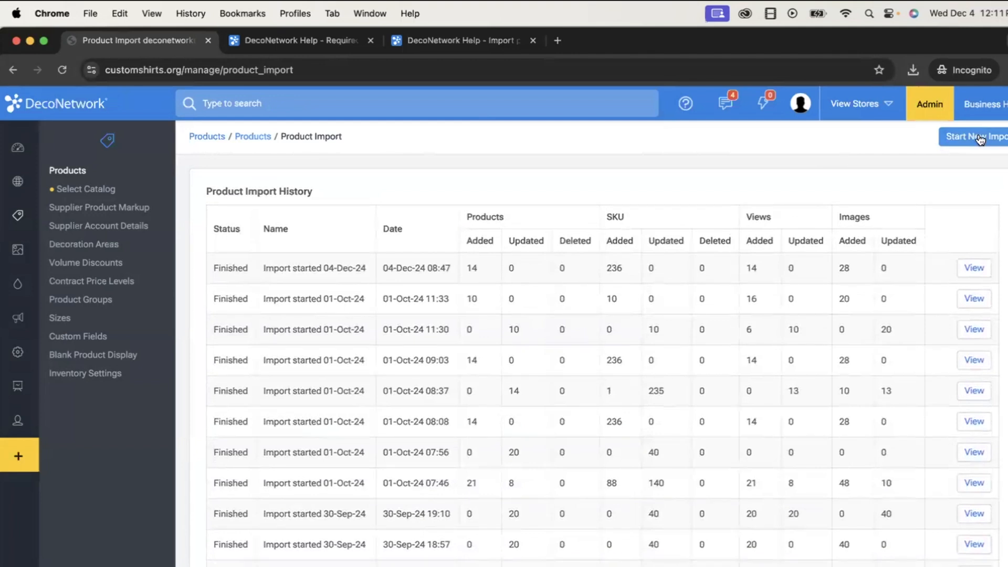
- Start a new product import with the default name and set the upload file type to SKU CSV File
left_click(979, 139)
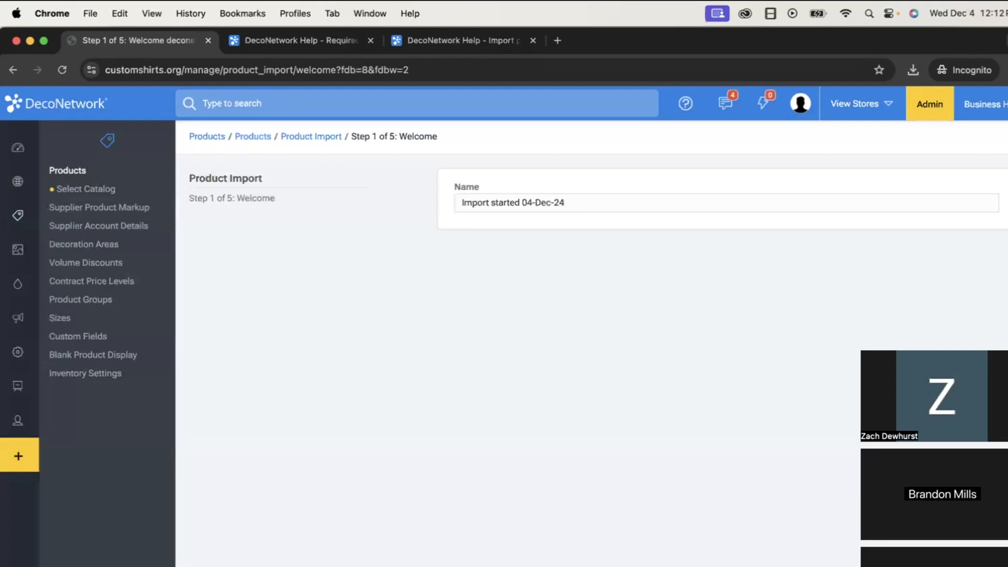
key("Return")
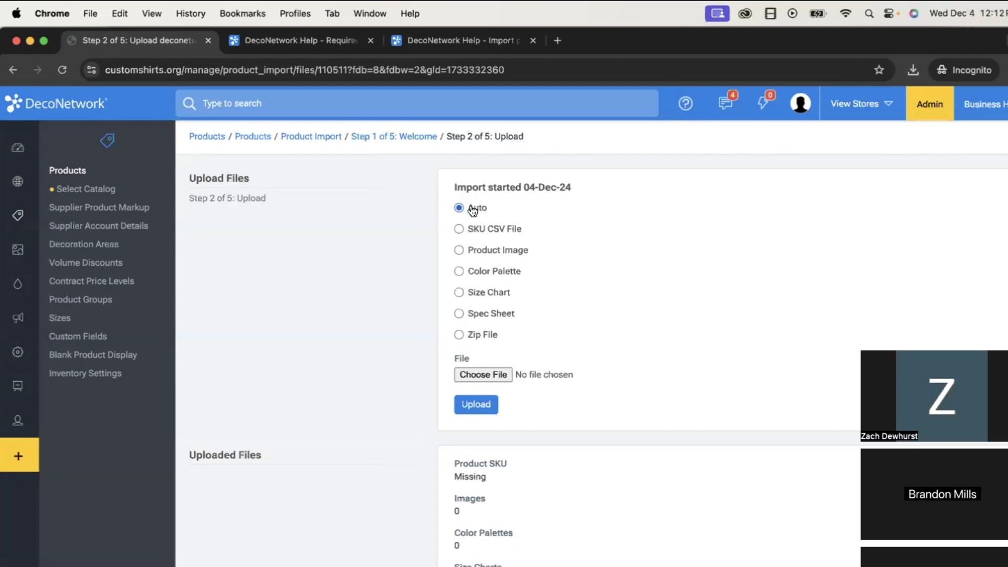
left_click(476, 252)
left_click(484, 237)
- Switch to the JDS Drinkware spreadsheet and shorten the ProductViews entry in row 2 to Front
key("ctrl+Up")
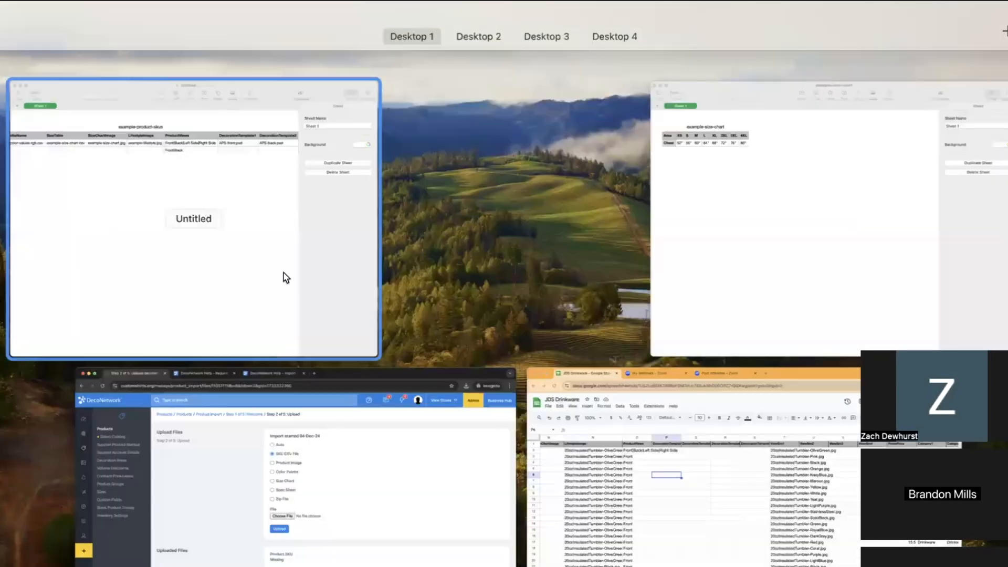
left_click(641, 525)
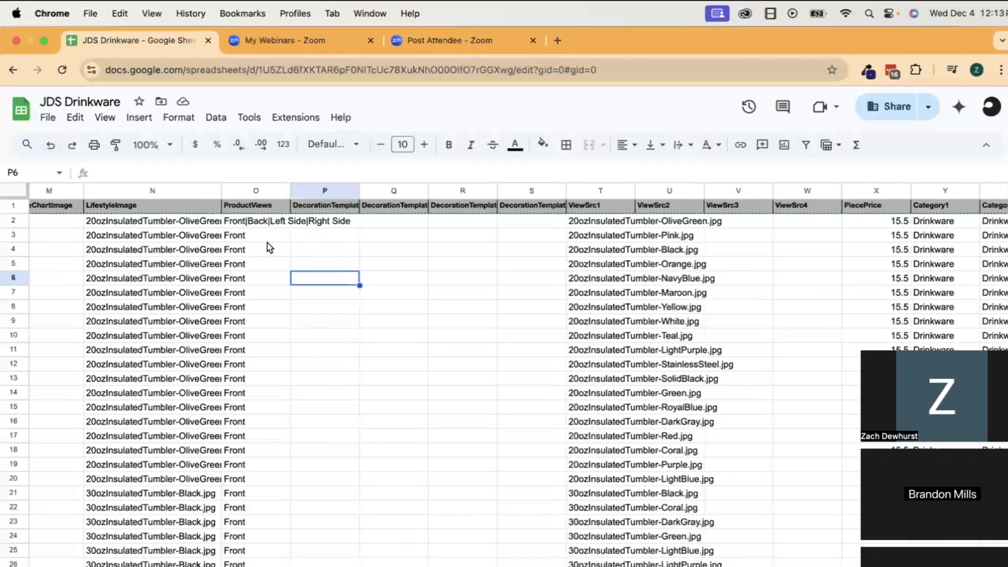
left_click(271, 226)
double_click(269, 224)
left_click_drag(245, 221, 445, 247)
key("BackSpace")
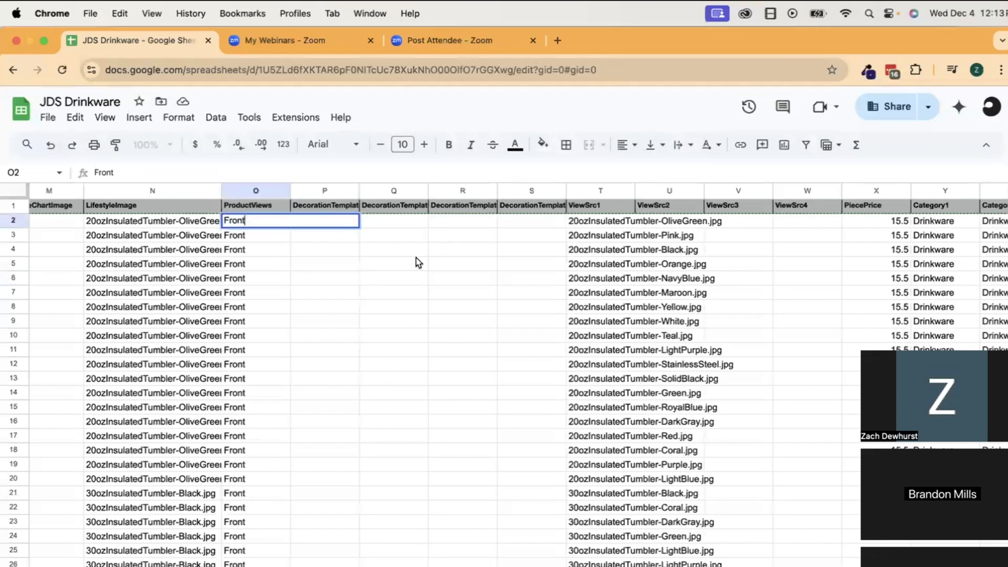
left_click(317, 304)
- Download the Drinkware sheet as a Comma Separated Values (.csv) file
left_click(48, 117)
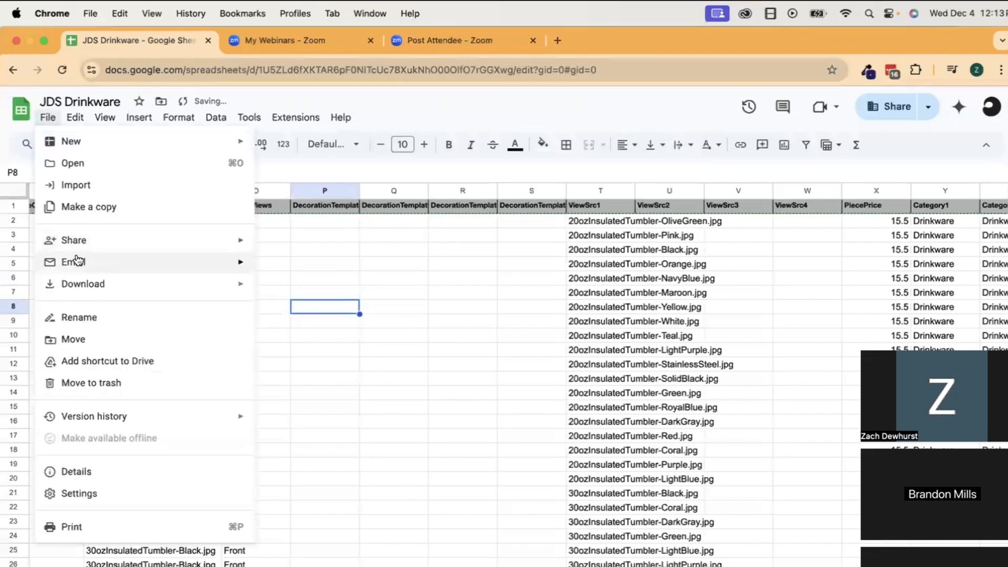
mouse_move(110, 284)
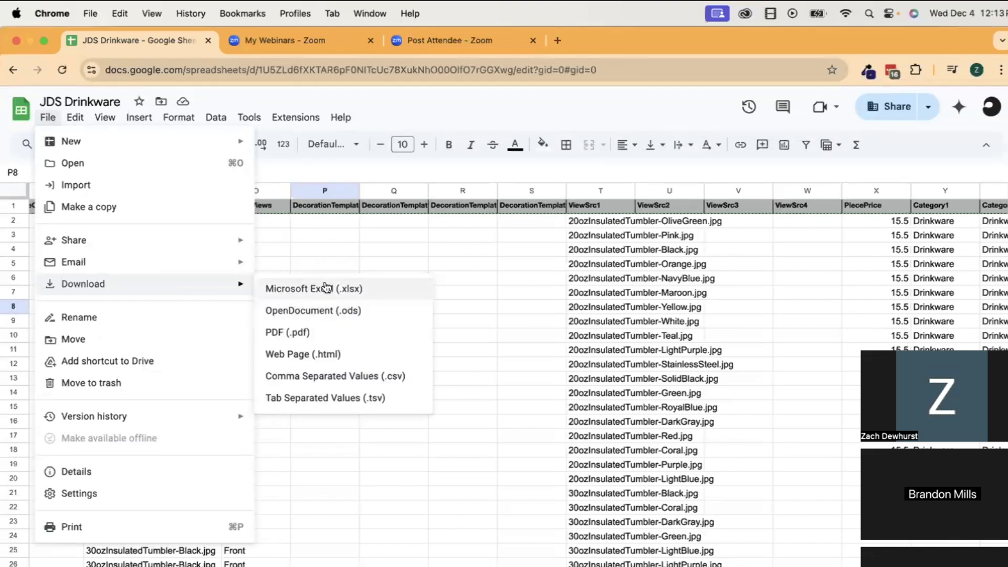
left_click(334, 375)
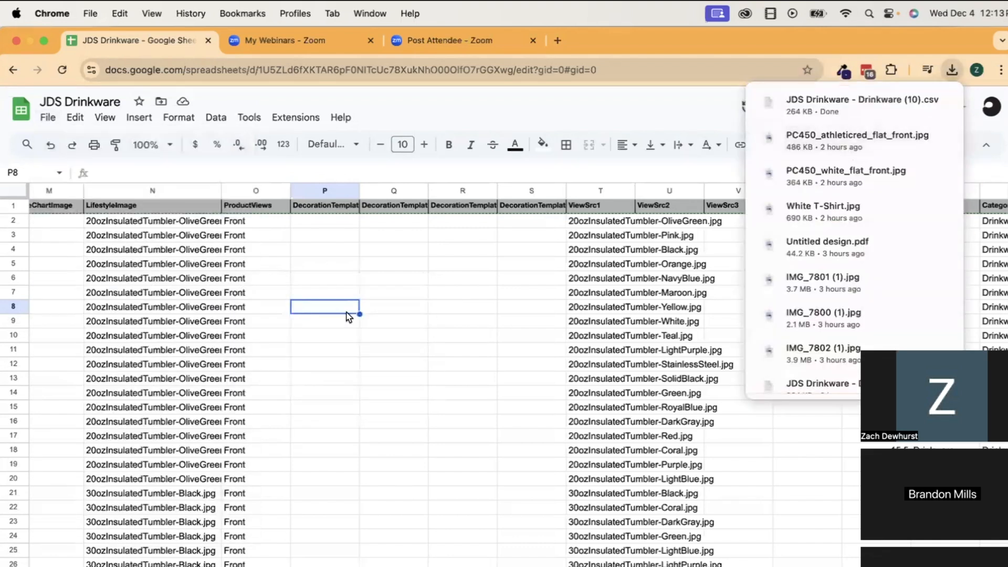
- Open the Polar Camel Colors sheet and download it as a Comma Separated Values (.csv) file
left_click(273, 565)
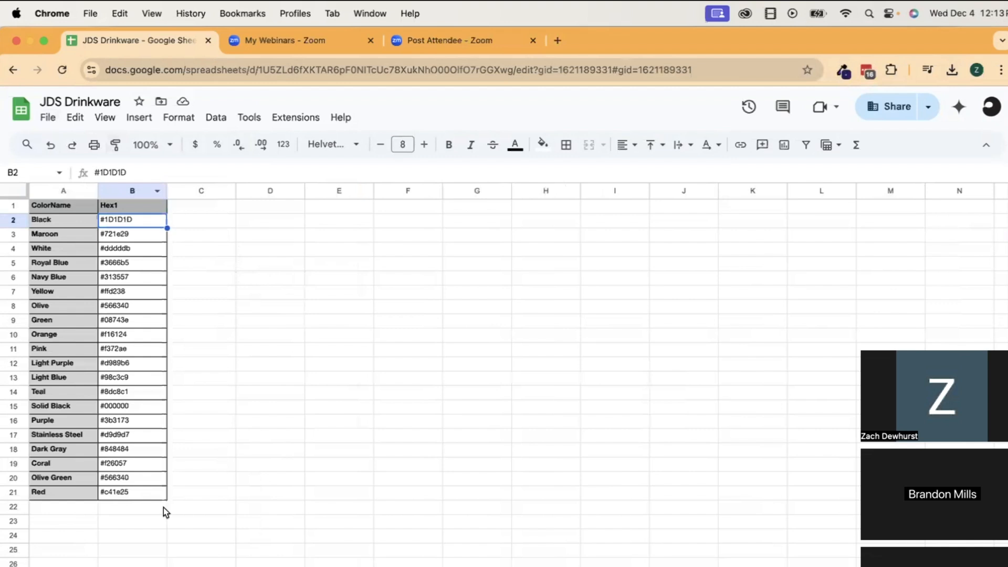
left_click(48, 117)
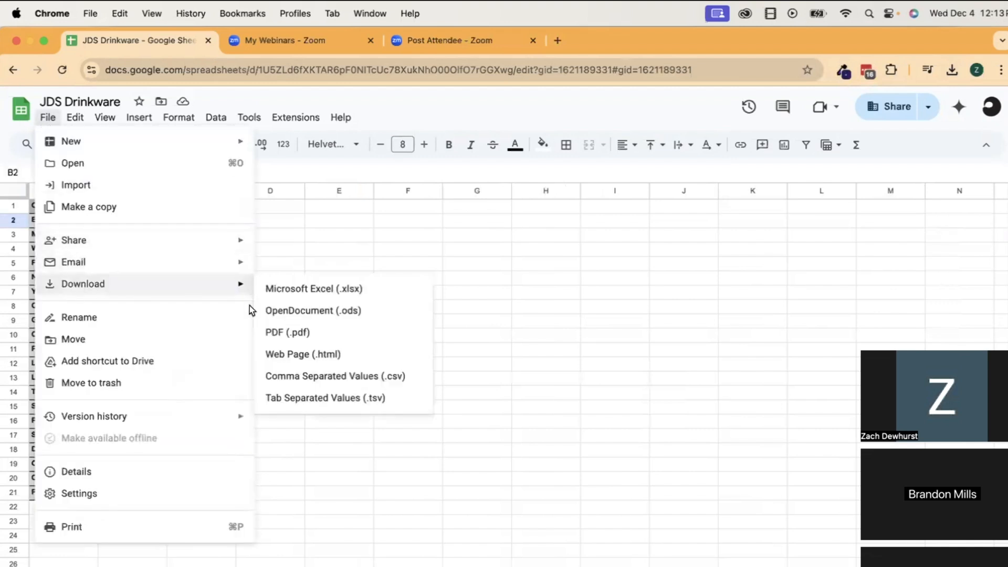
left_click(364, 375)
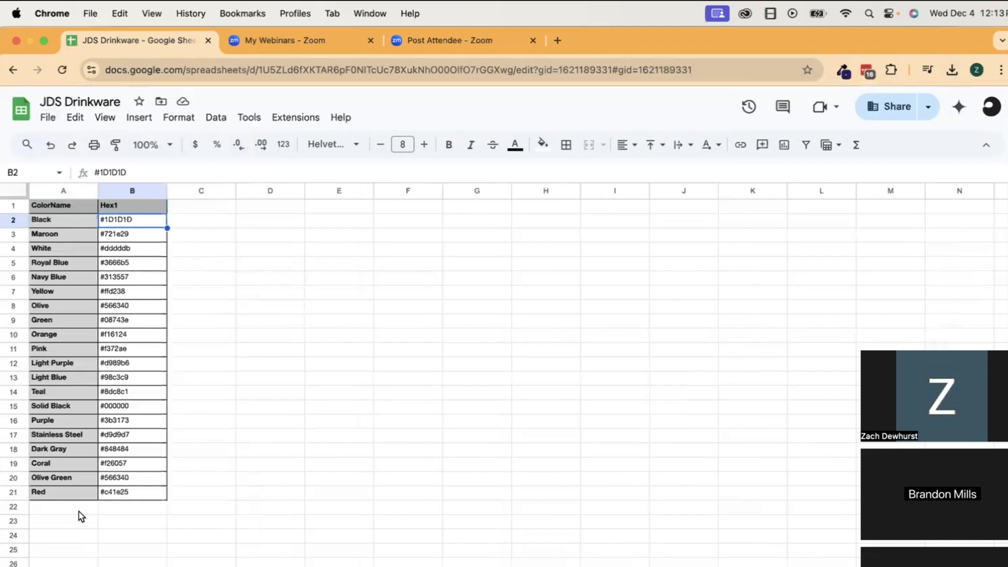
- Switch to the DecoNetwork import and upload JDS Drinkware - Drinkware (10).csv from Downloads as the SKU CSV file
key("ctrl+Up")
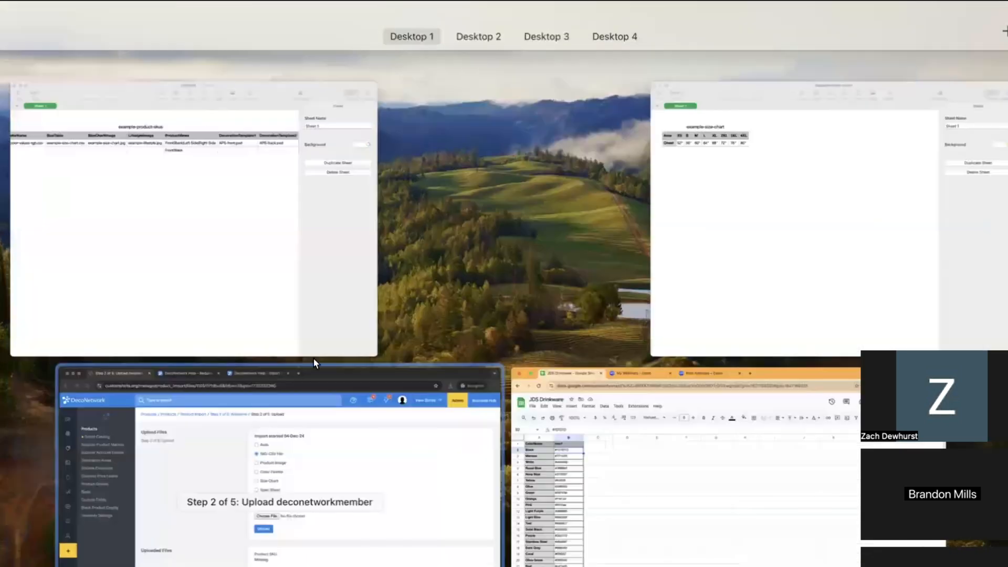
left_click(283, 474)
left_click(480, 374)
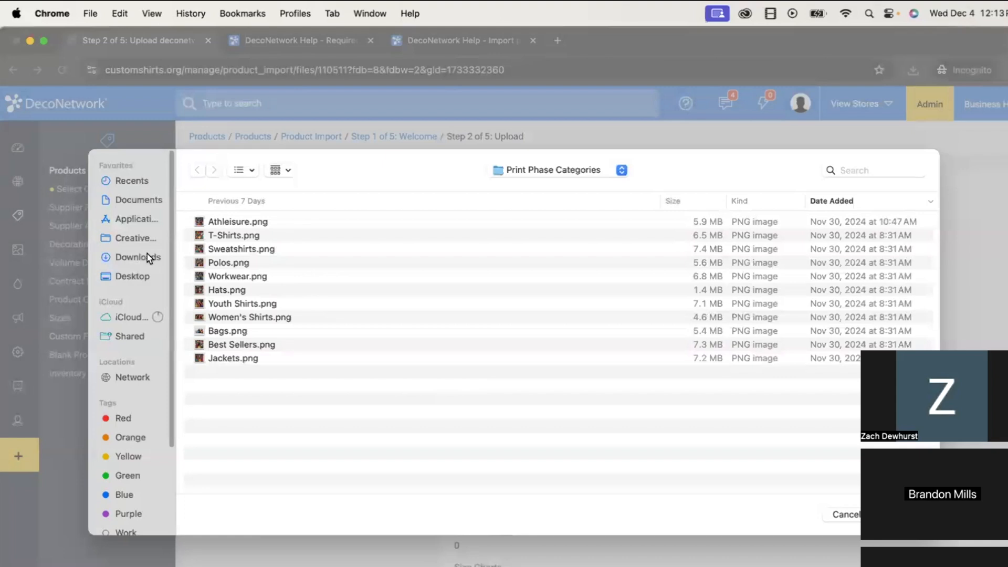
left_click(147, 255)
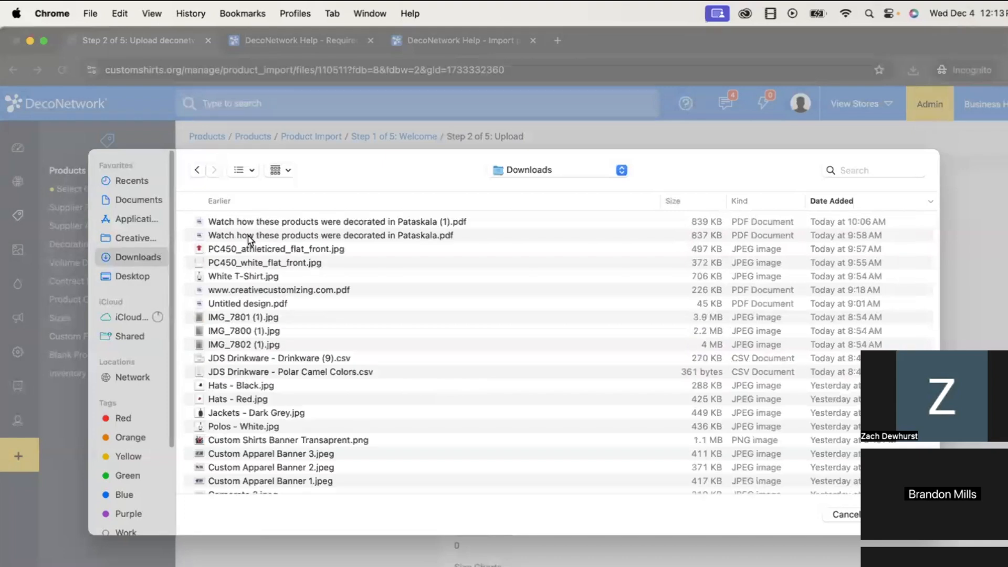
scroll(258, 224, "down", 15)
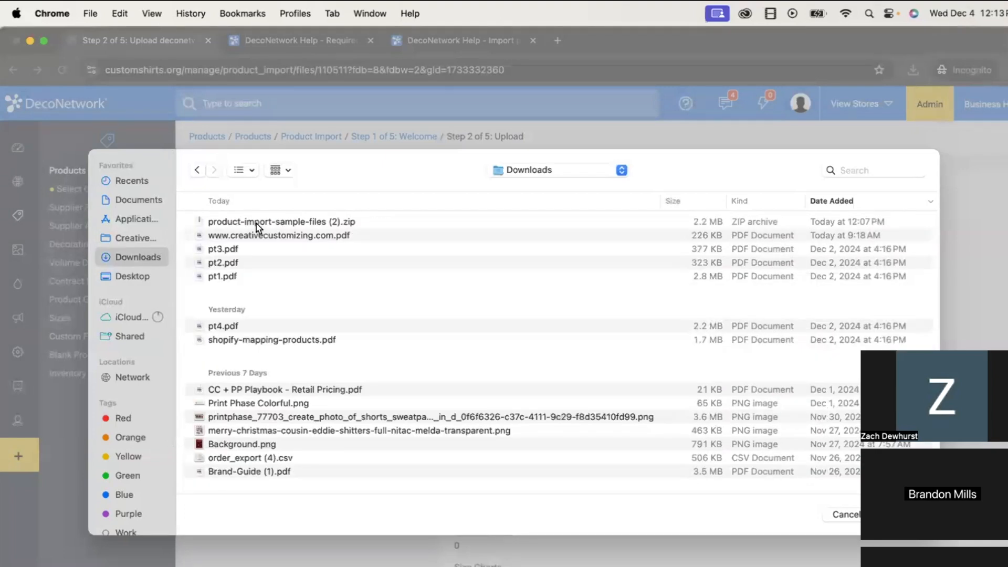
scroll(256, 223, "down", 20)
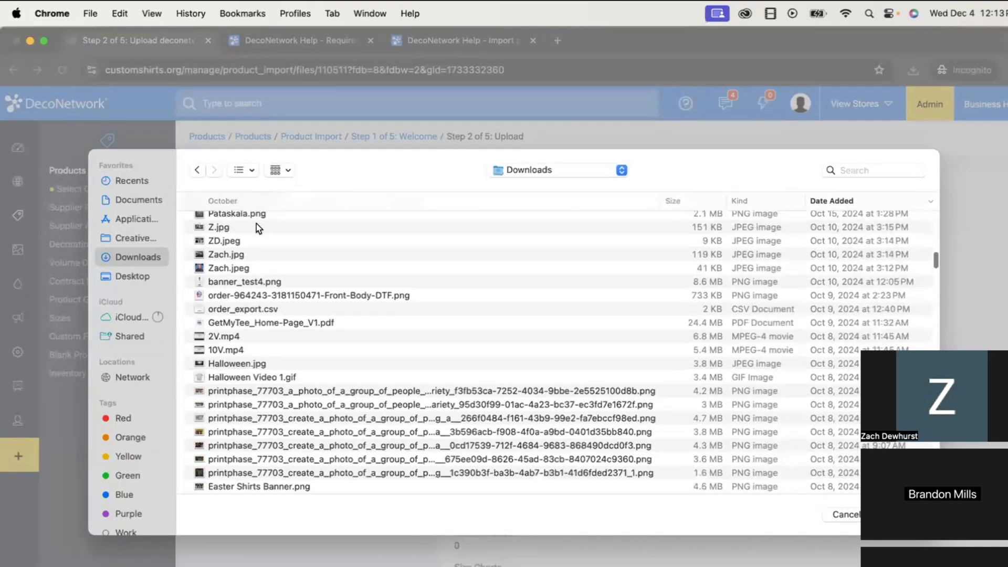
scroll(256, 223, "down", 10)
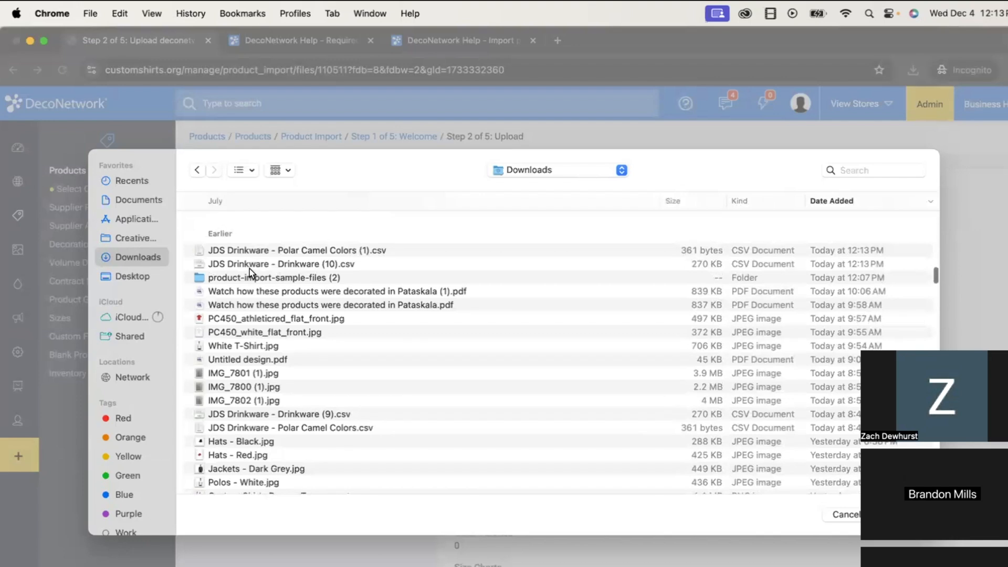
left_click(255, 252)
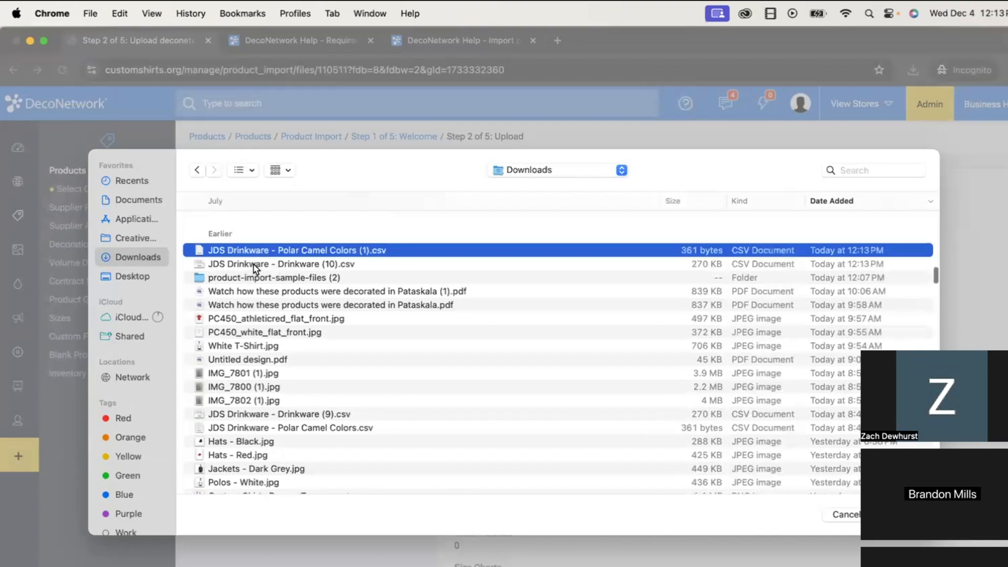
double_click(253, 265)
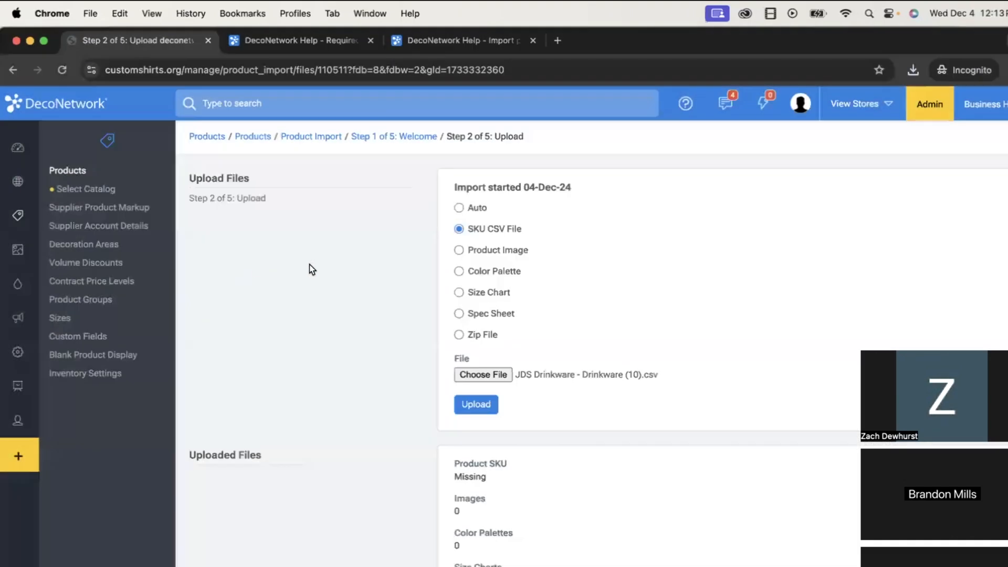
left_click(478, 405)
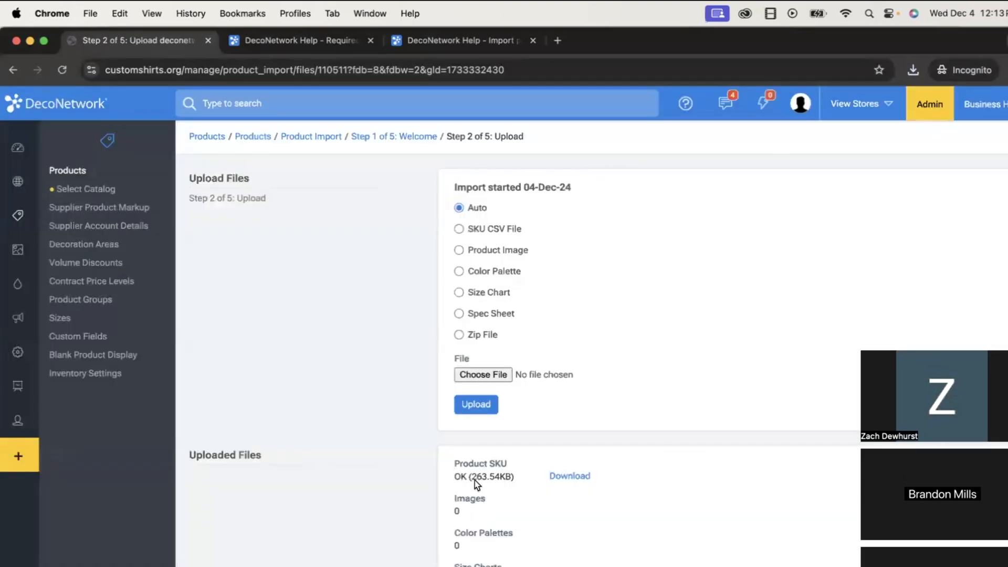
- Upload JDS Drinkware - Polar Camel Colors (1).csv from Downloads as a Color Palette file
left_click(492, 274)
left_click(484, 374)
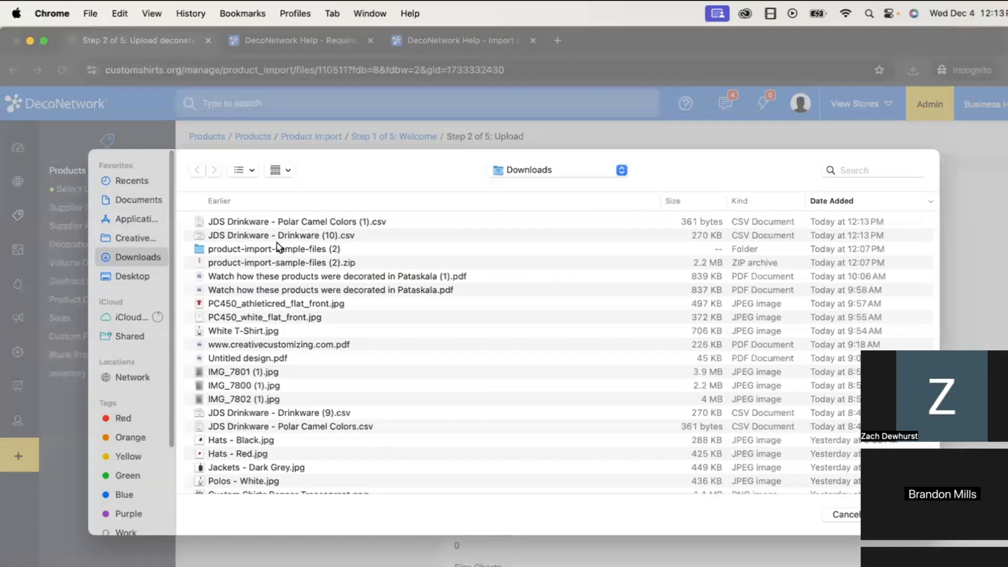
left_click(269, 226)
scroll(277, 378, "down", 20)
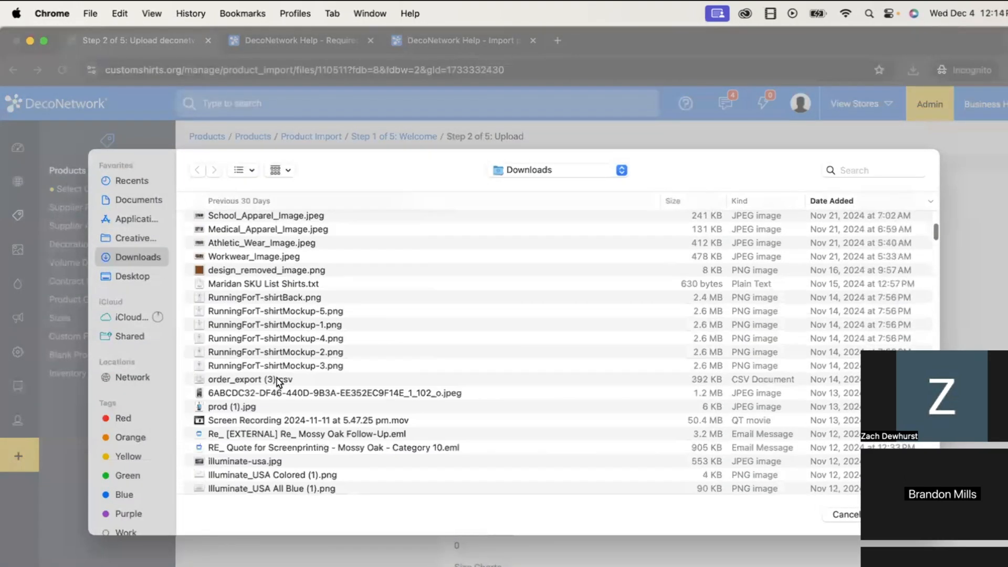
scroll(276, 377, "up", 15)
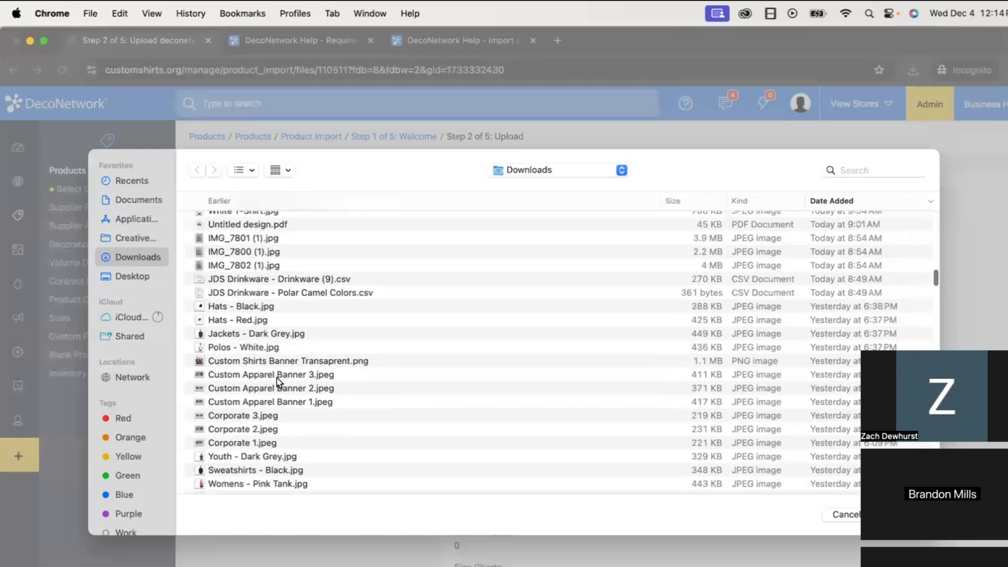
double_click(276, 329)
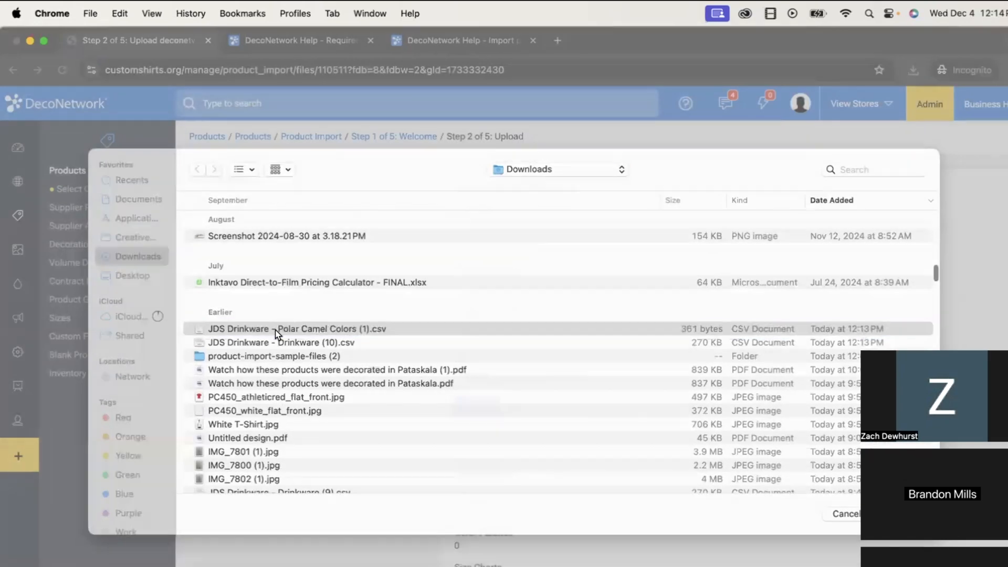
left_click(479, 407)
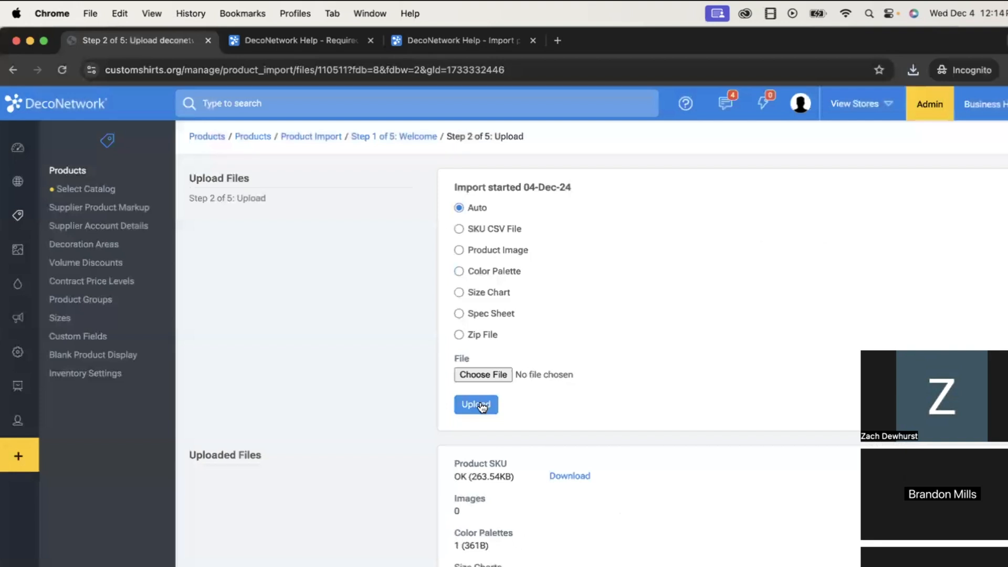
- Set the upload file type to Zip File and switch to the desktop space holding the product folders
left_click(487, 255)
left_click(481, 337)
key("ctrl+Up")
key("ctrl+Right")
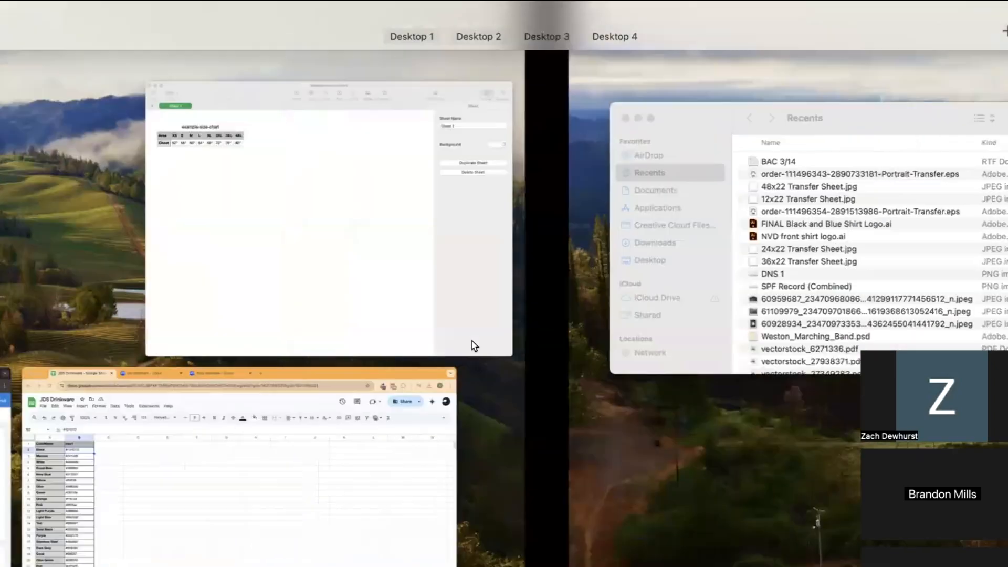
left_click(447, 425)
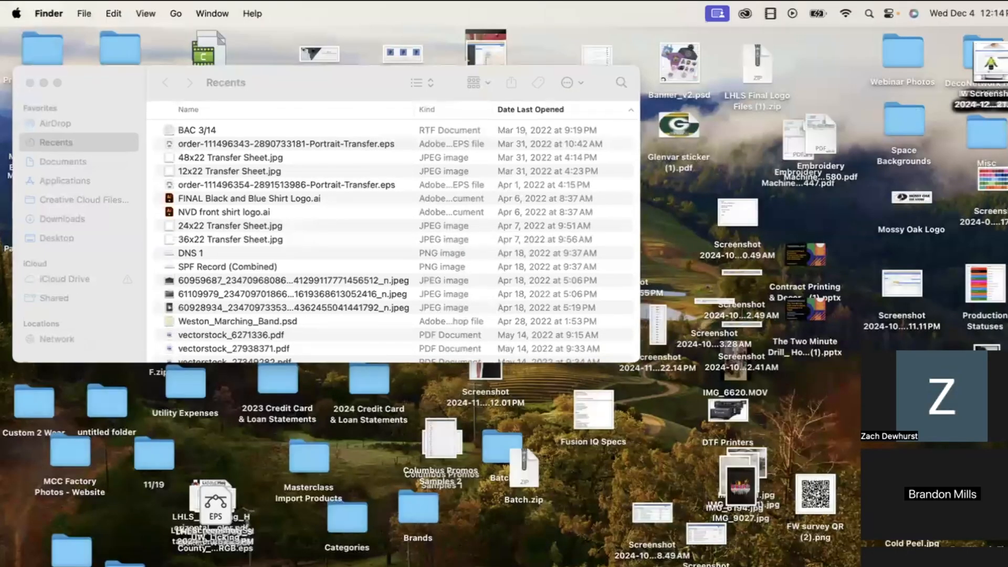
double_click(72, 550)
left_click(124, 563)
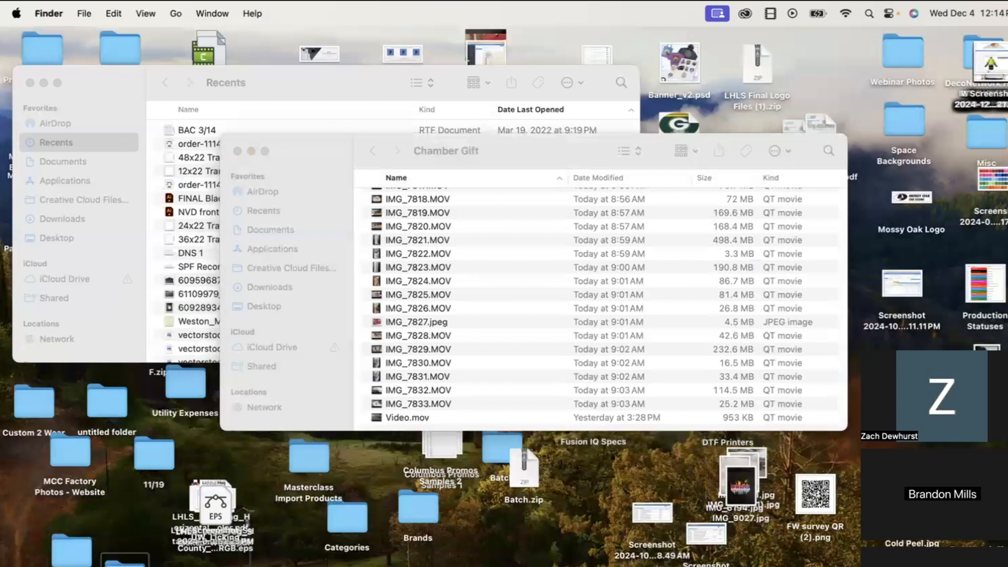
left_click(238, 151)
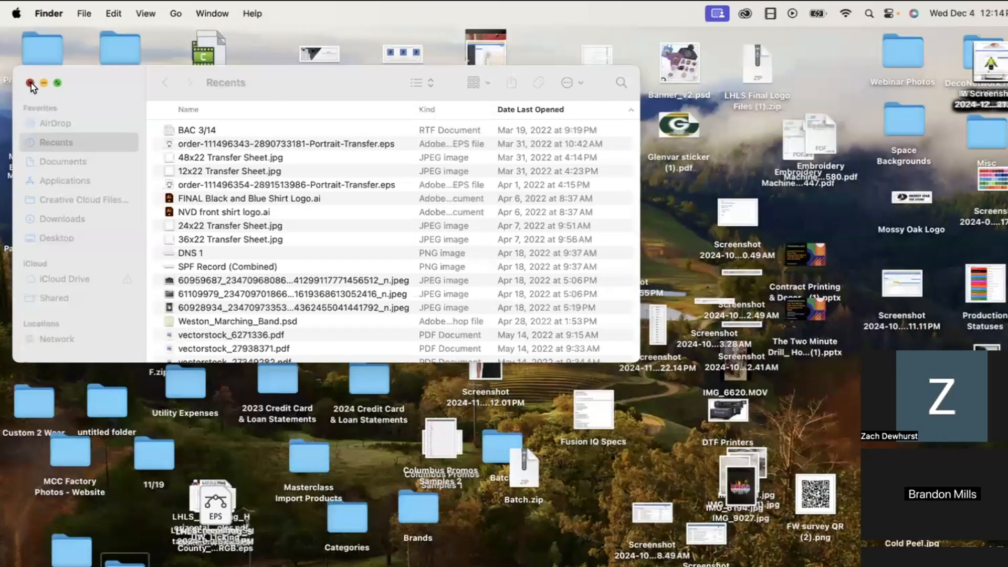
- Close the Recents window and expand 10oz Sippy Cup under Polar Camel Drinkware Photos in the Masterclass Import Products folder
left_click(30, 83)
double_click(315, 457)
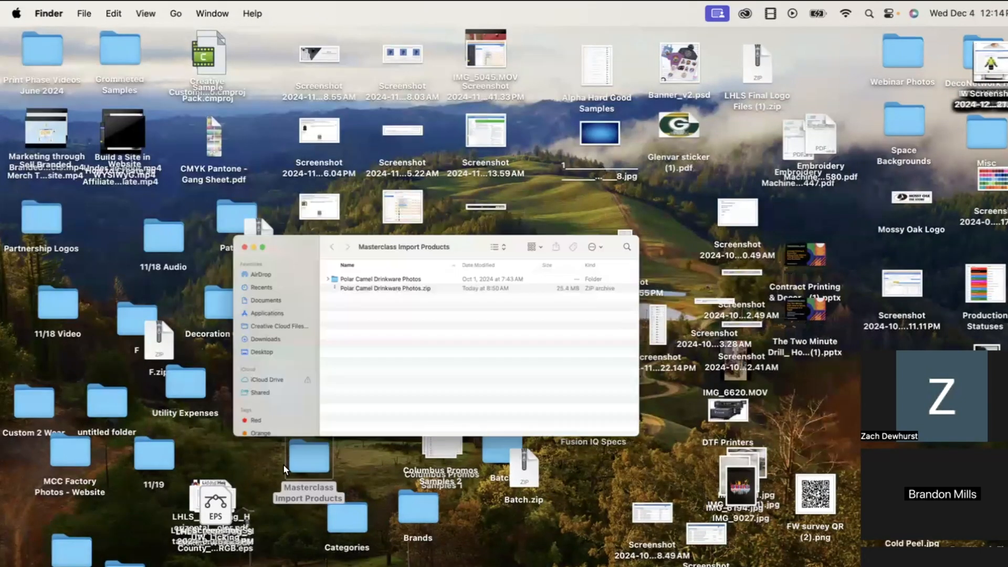
double_click(382, 181)
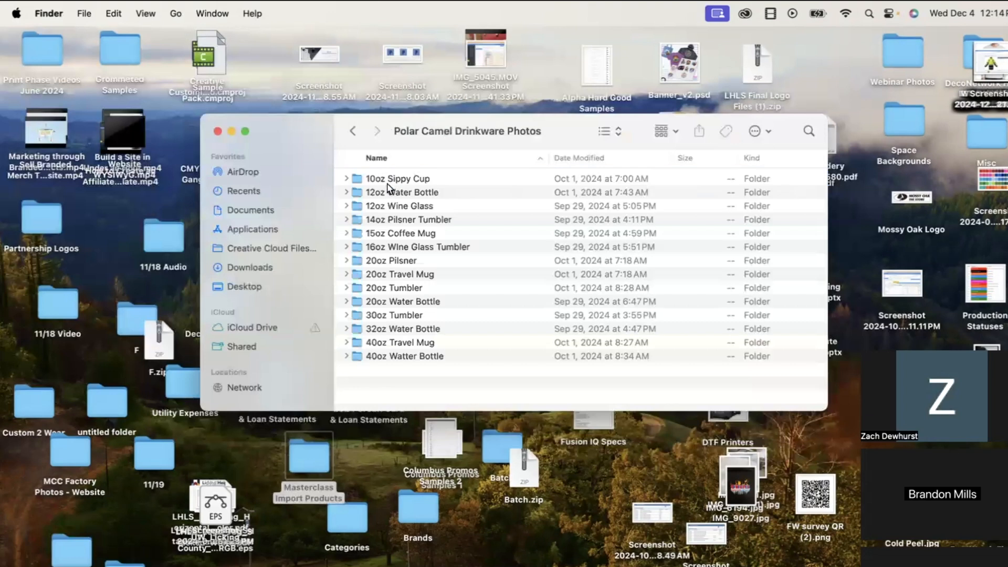
left_click(347, 181)
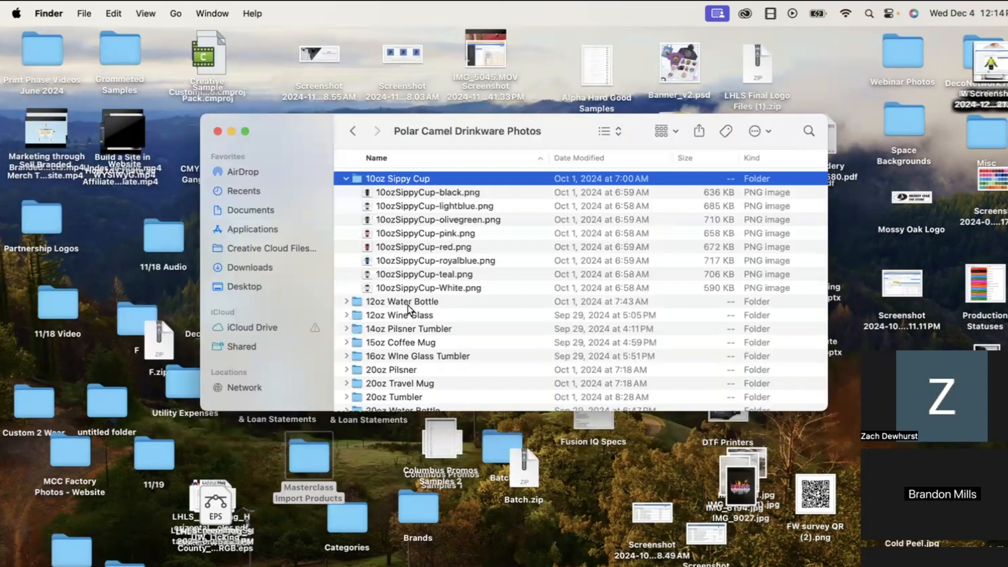
- Preview 10ozSippyCup-pink.png, close it and examine how the sippy cup image files are named
left_click(412, 238)
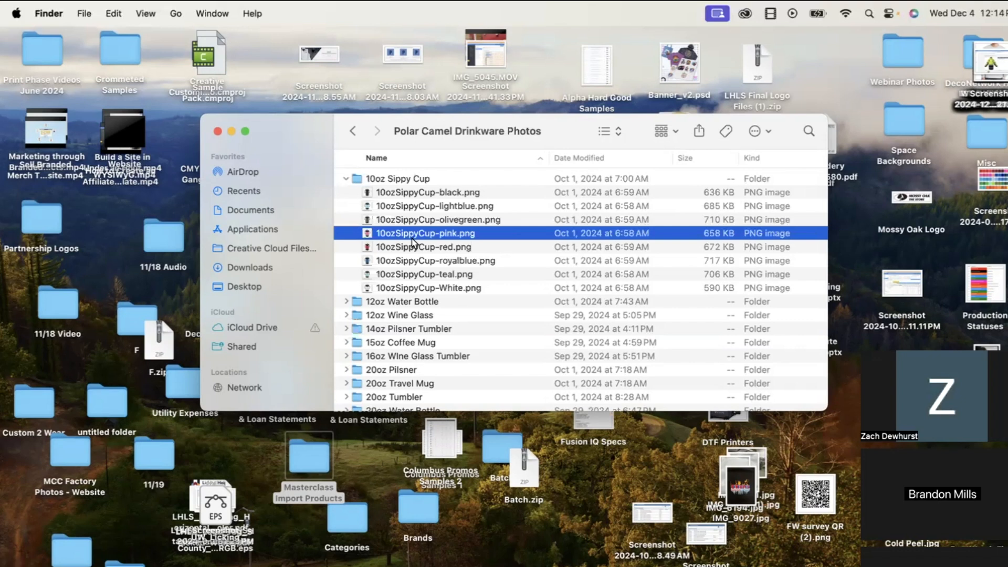
double_click(395, 235)
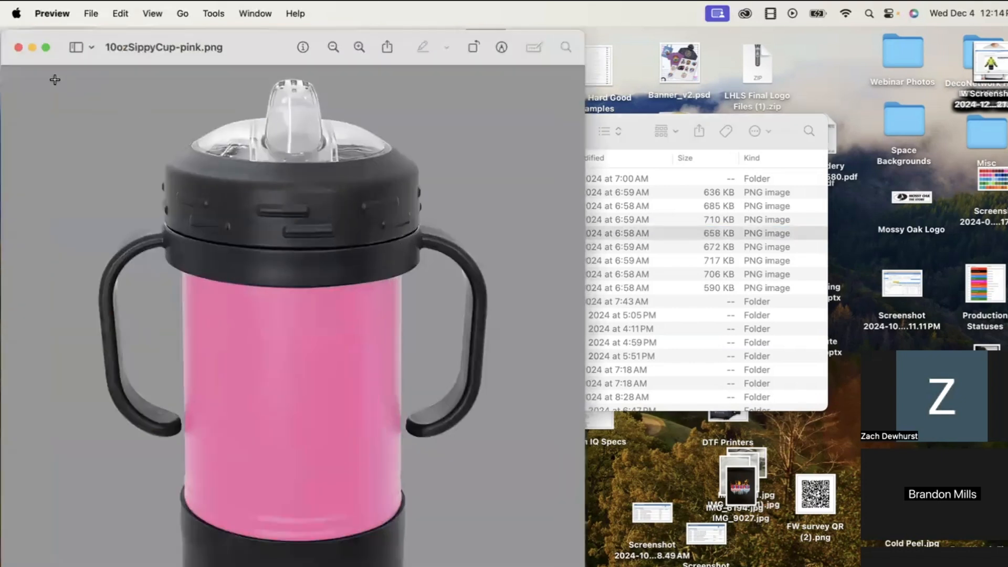
left_click(18, 47)
left_click(392, 233)
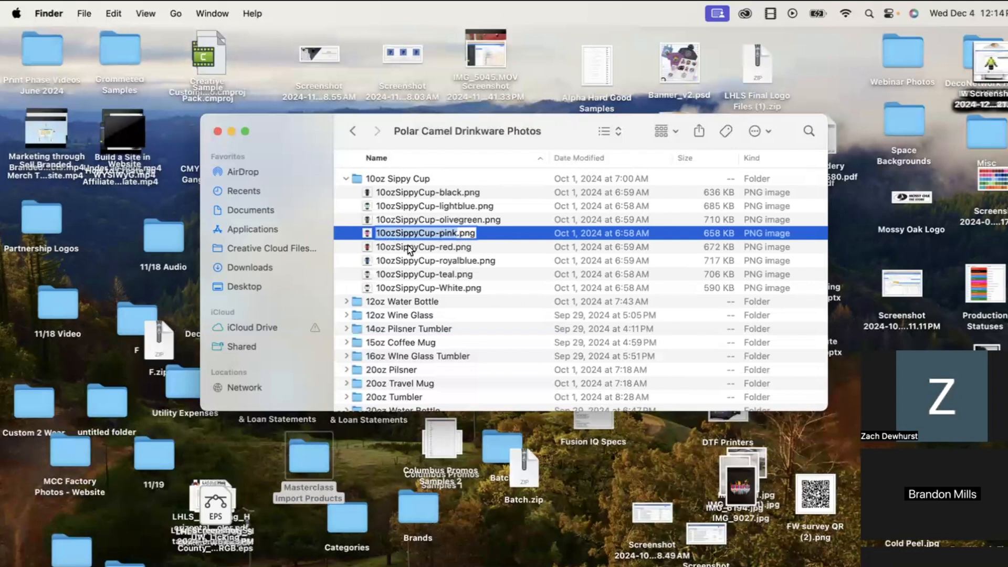
left_click(383, 242)
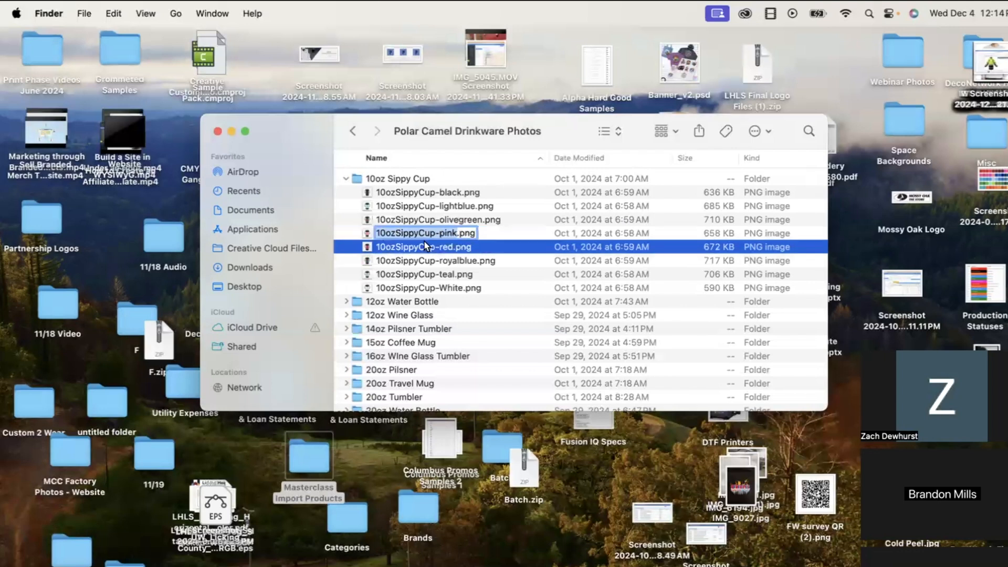
- Switch to the JDS Drinkware spreadsheet and examine the image file names in the Drinkware sheet's ViewSrc1 column
key("ctrl+Left")
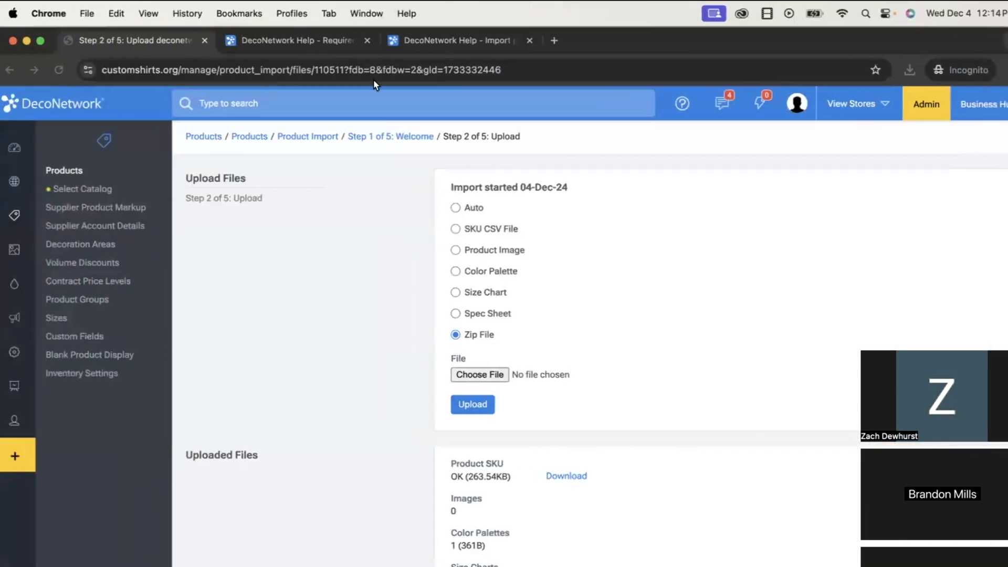
key("ctrl+Up")
left_click(562, 443)
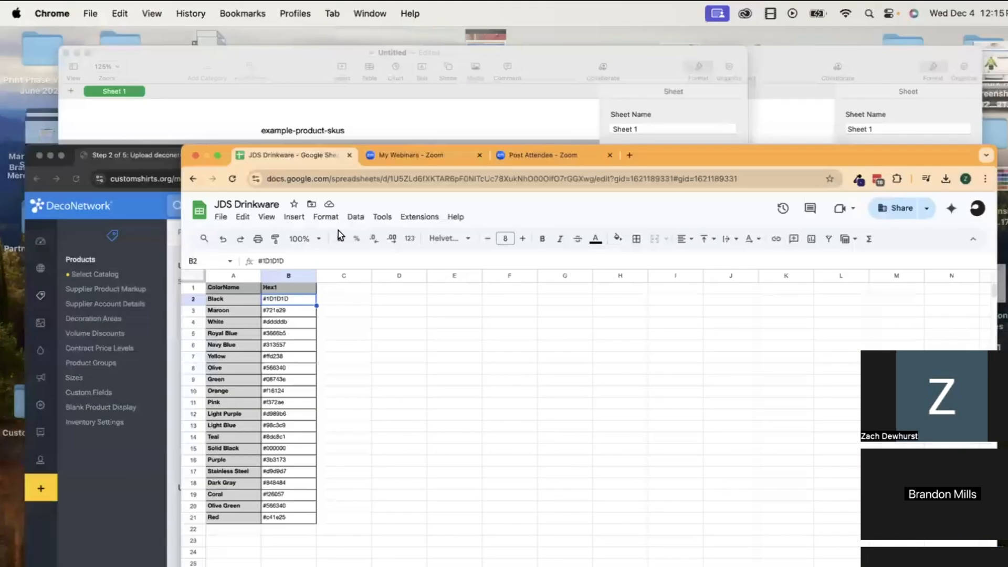
left_click(609, 231)
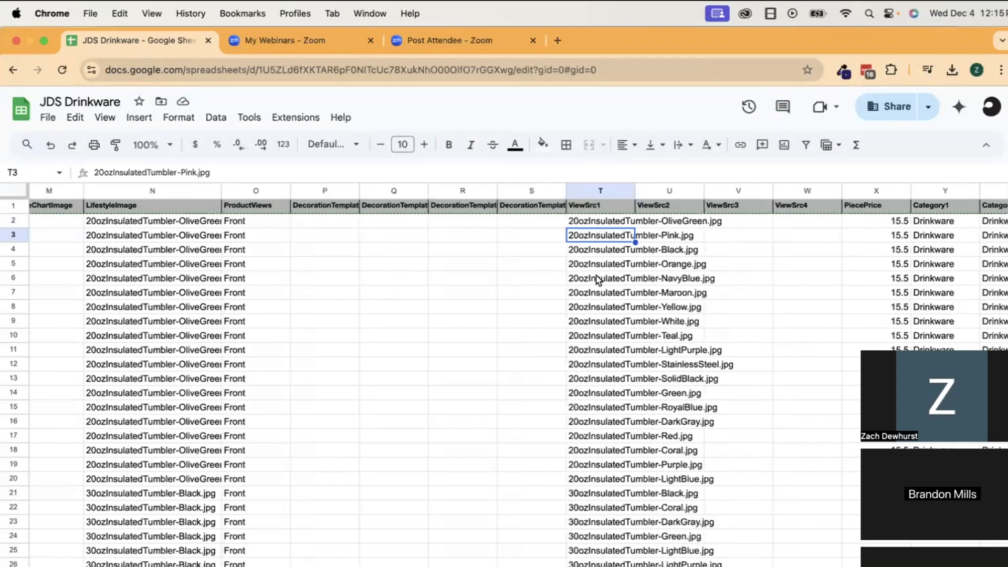
- Return to the DecoNetwork import and browse the Desktop for the zip archive of product images
key("ctrl+Up")
left_click(371, 420)
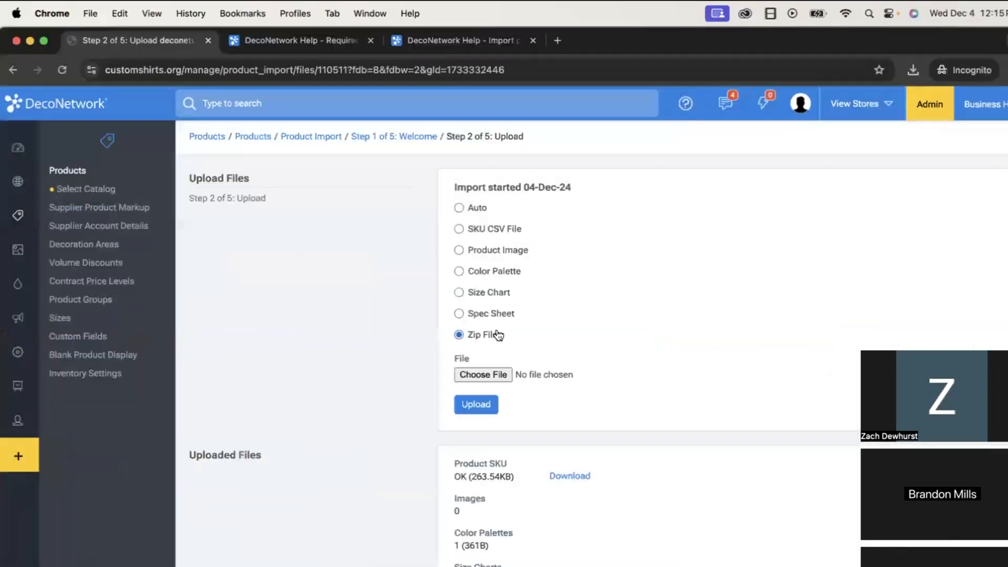
left_click(479, 376)
scroll(323, 281, "down", 1)
scroll(323, 283, "down", 10)
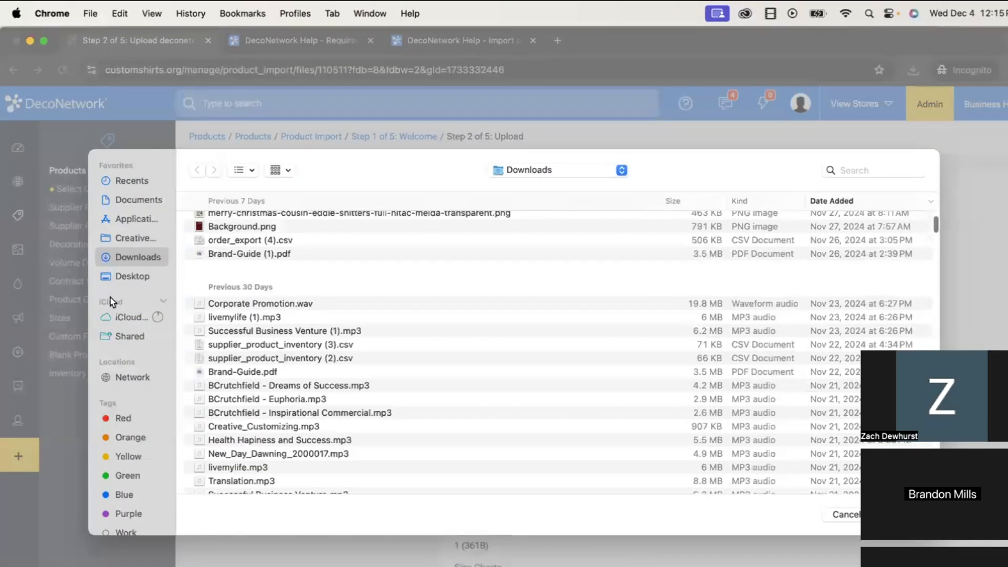
left_click(118, 277)
scroll(294, 298, "down", 10)
scroll(294, 298, "down", 15)
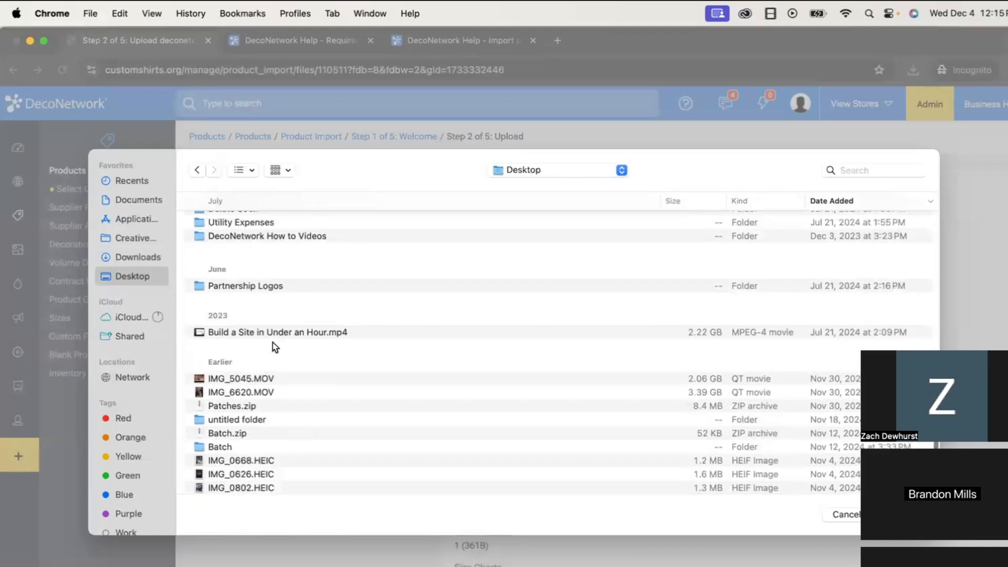
scroll(263, 376, "down", 2)
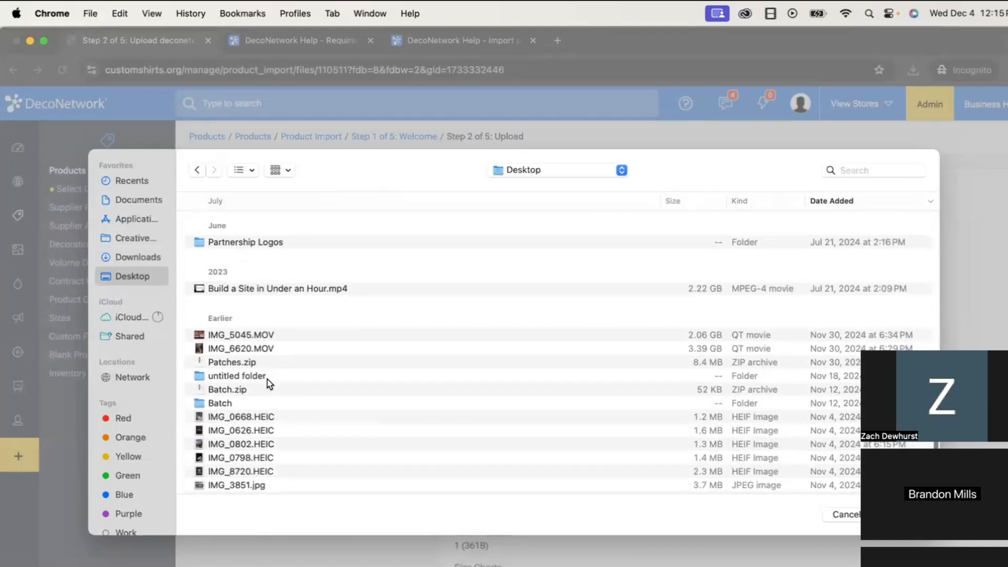
left_click(267, 389)
- Locate Polar Camel Drinkware Photos.zip in the desktop's Masterclass Import Products folder and return to the import's file chooser
key("ctrl+Right")
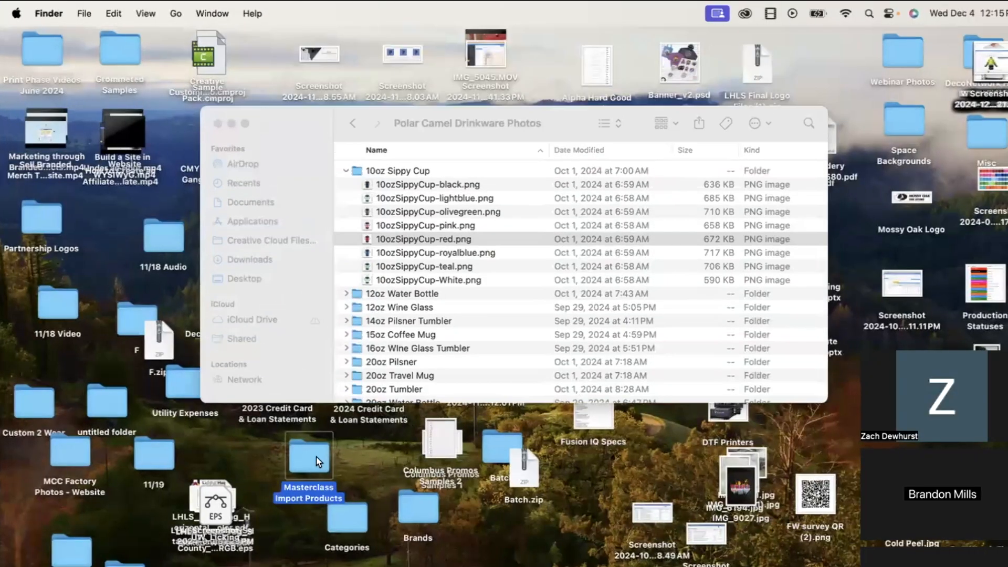
double_click(316, 457)
left_click(415, 212)
key("ctrl+Up")
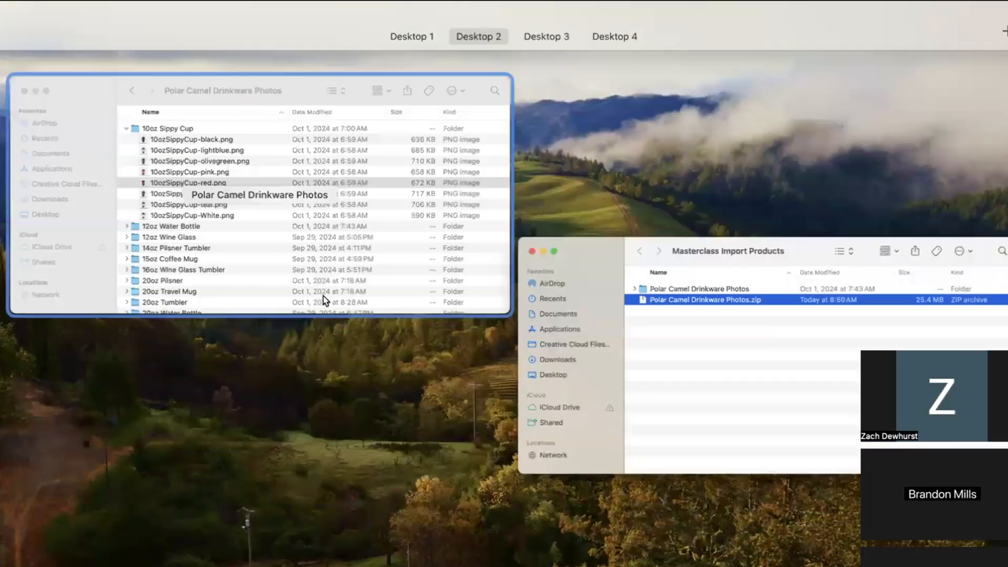
key("ctrl+Left")
left_click(367, 436)
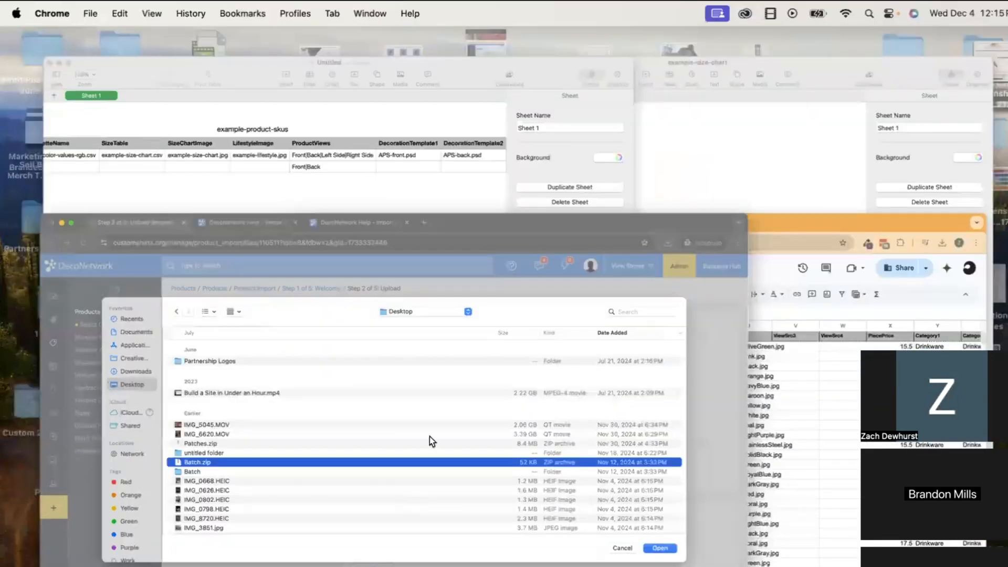
- Find the Polar Camel photos by searching for "polar", then choose and upload Polar Camel Drinkware Photos.zip as the import's Zip File
left_click(874, 169)
type("polar")
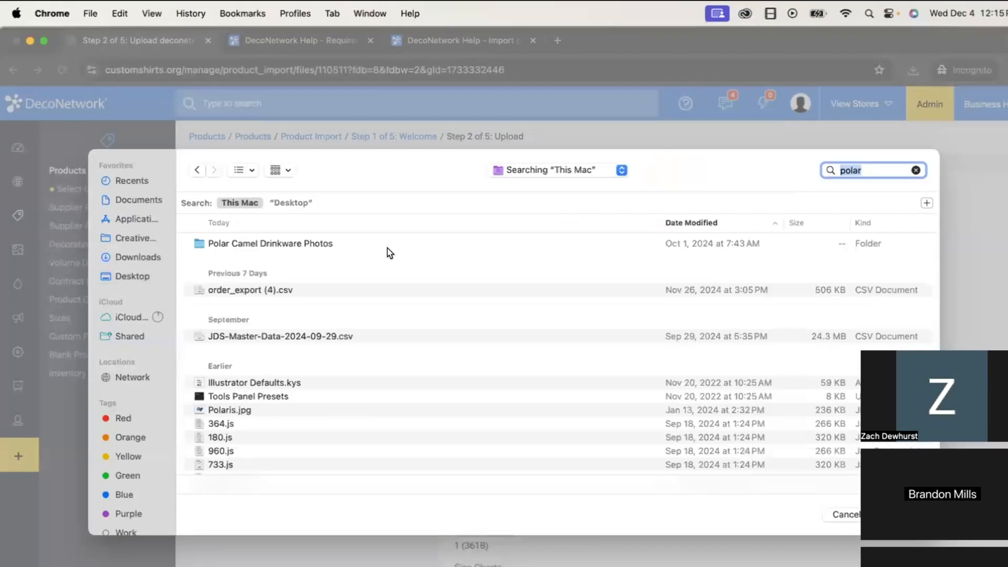
left_click(387, 246)
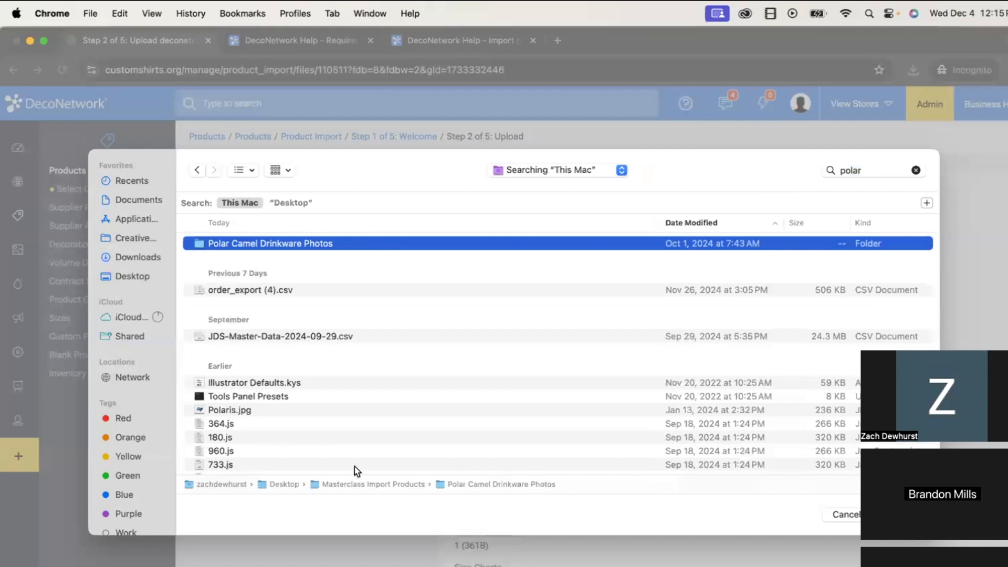
double_click(355, 484)
double_click(307, 269)
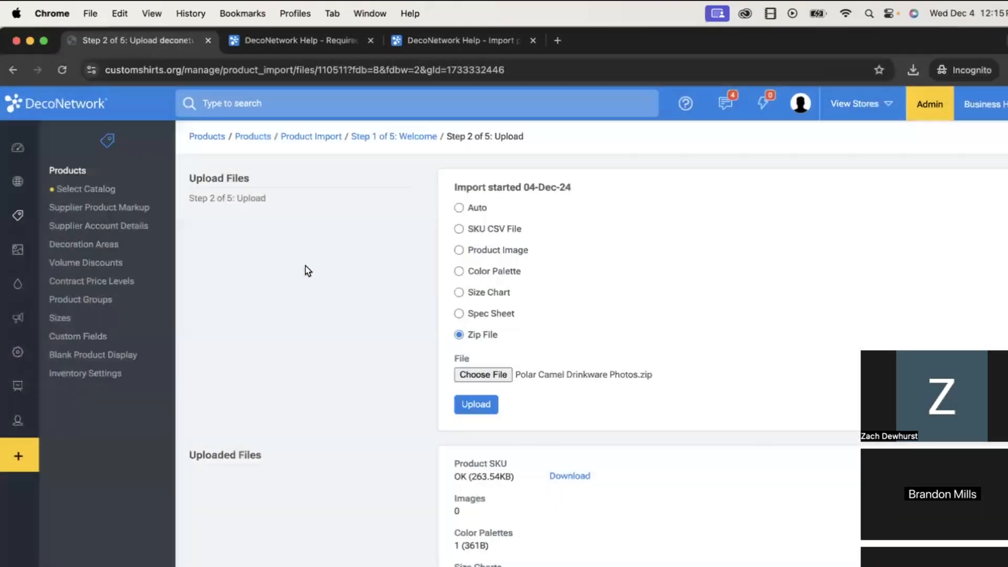
left_click(475, 405)
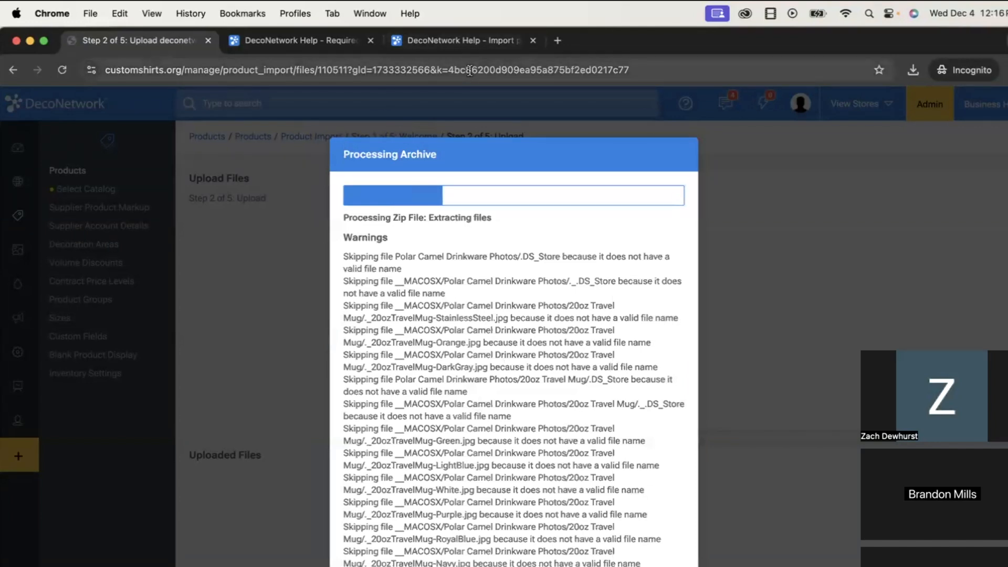
- Switch to the JDS Drinkware spreadsheet and examine the first product row's leading columns up to its DNProductType value
key("ctrl+Up")
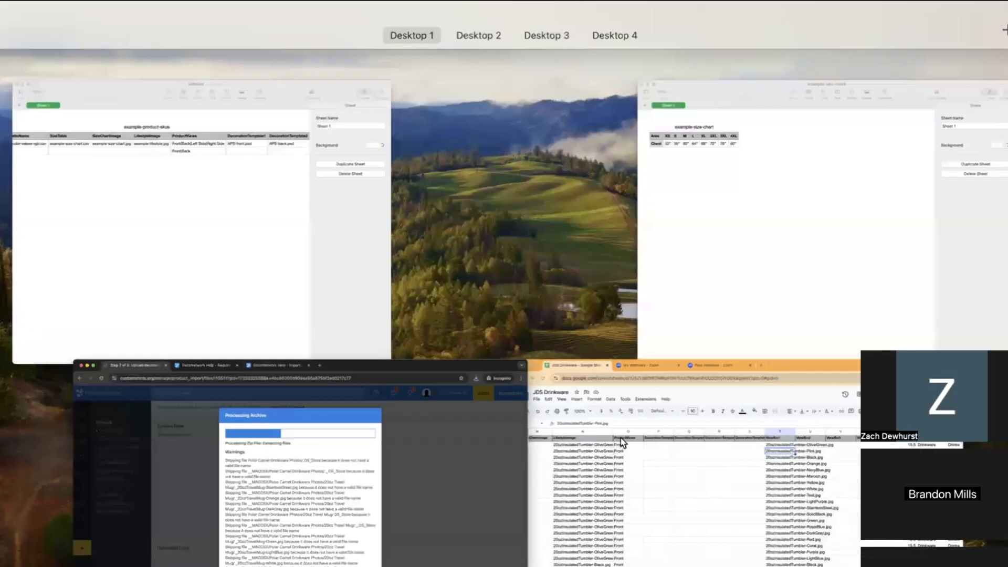
left_click(689, 539)
scroll(301, 357, "left", 10)
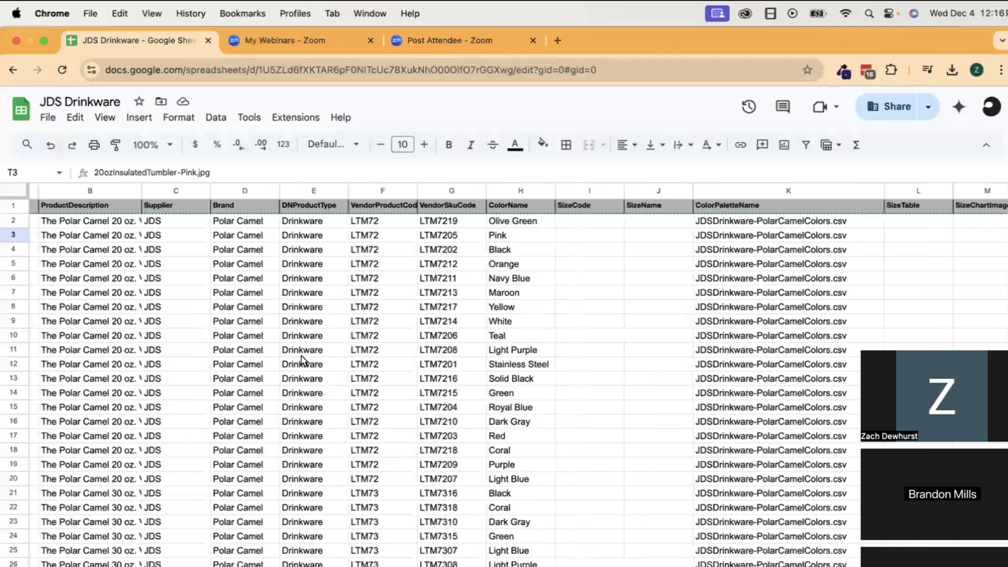
left_click(489, 221)
left_click(546, 222)
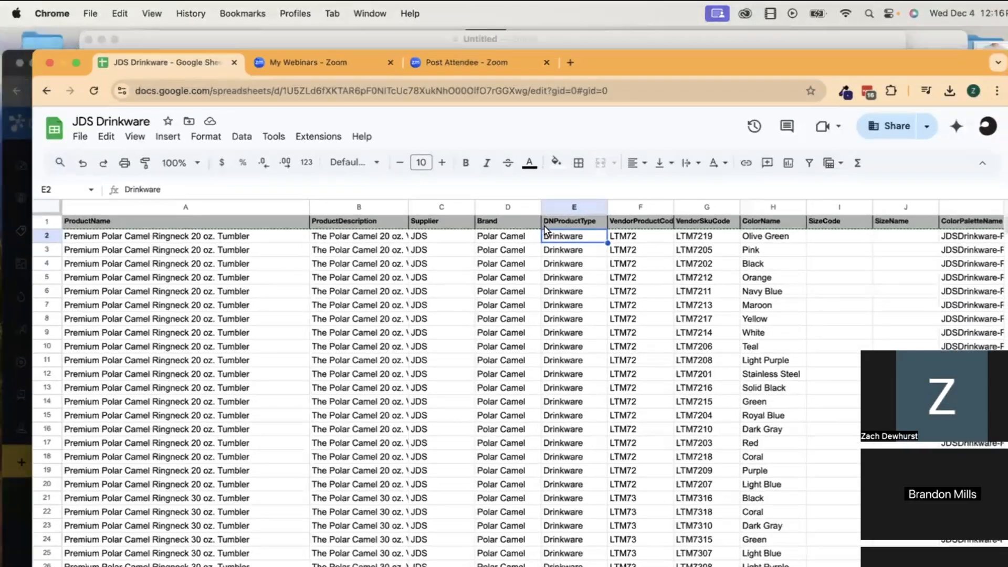
- Return to the DecoNetwork import and review the Uploaded Files summary for the SKU, image and color palette entries
key("ctrl+Up")
left_click(401, 463)
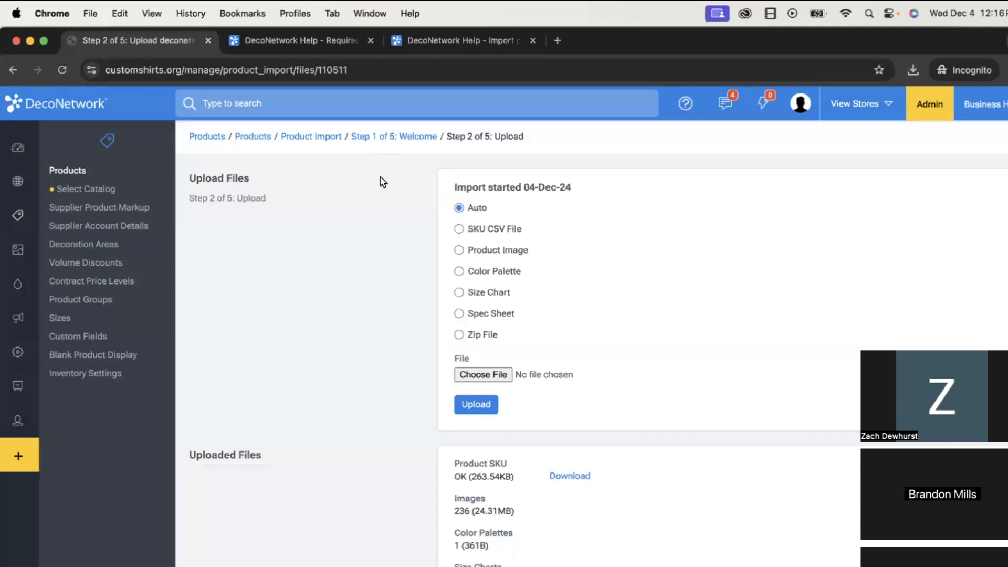
scroll(486, 333, "down", 2)
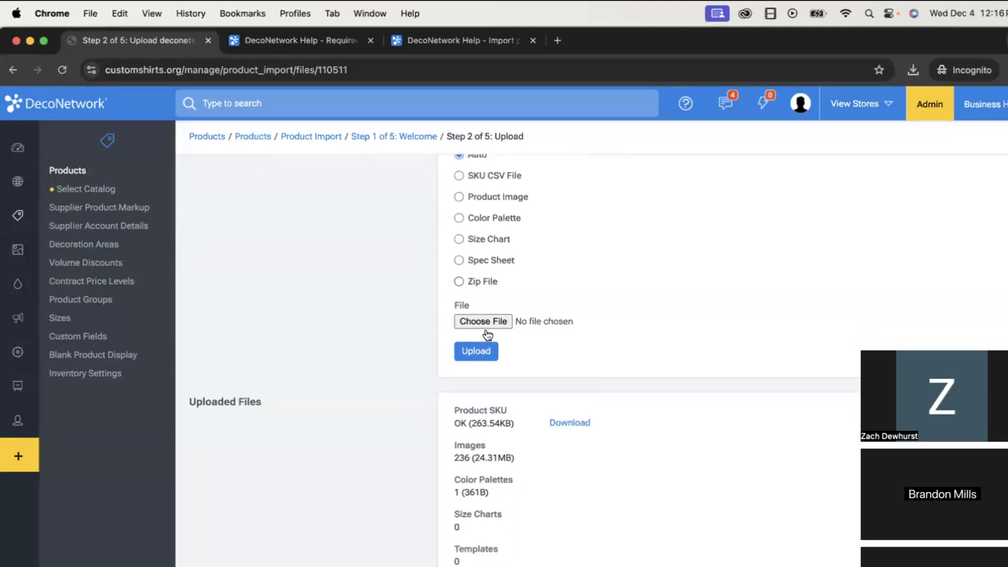
scroll(488, 335, "up", 1)
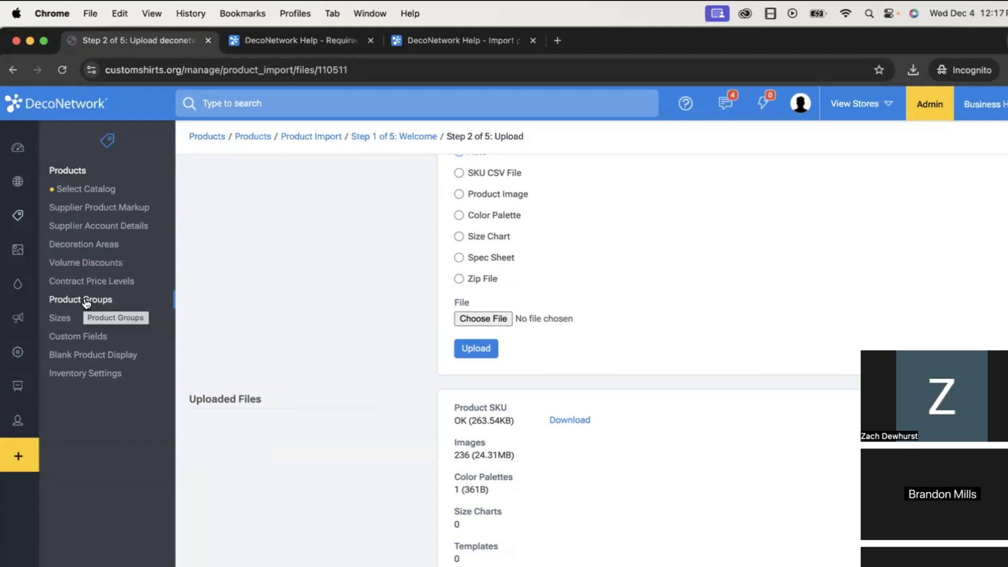
- Switch back to the JDS Drinkware spreadsheet and examine the Drinkware entries in the DNProductType column
key("ctrl+Up")
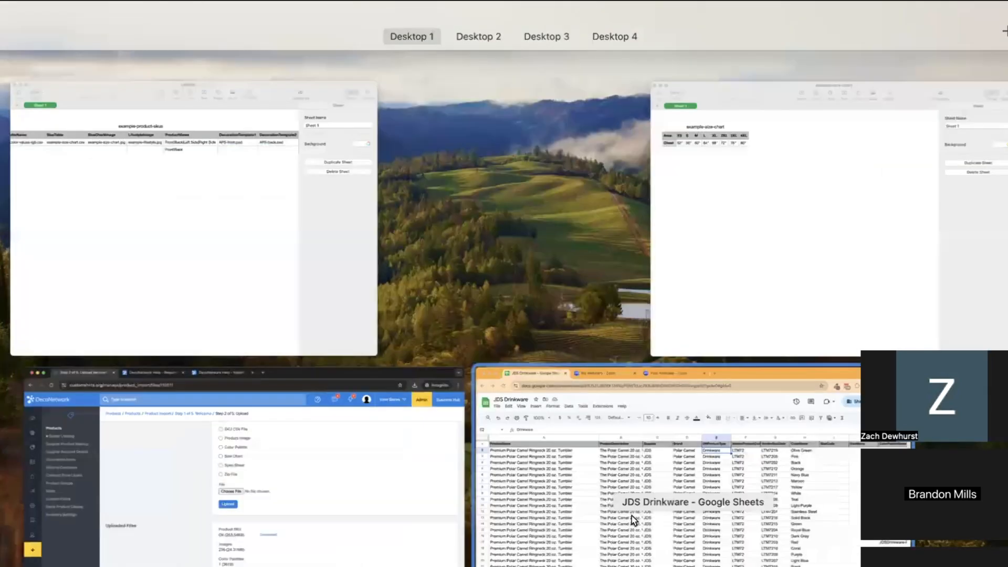
left_click(631, 515)
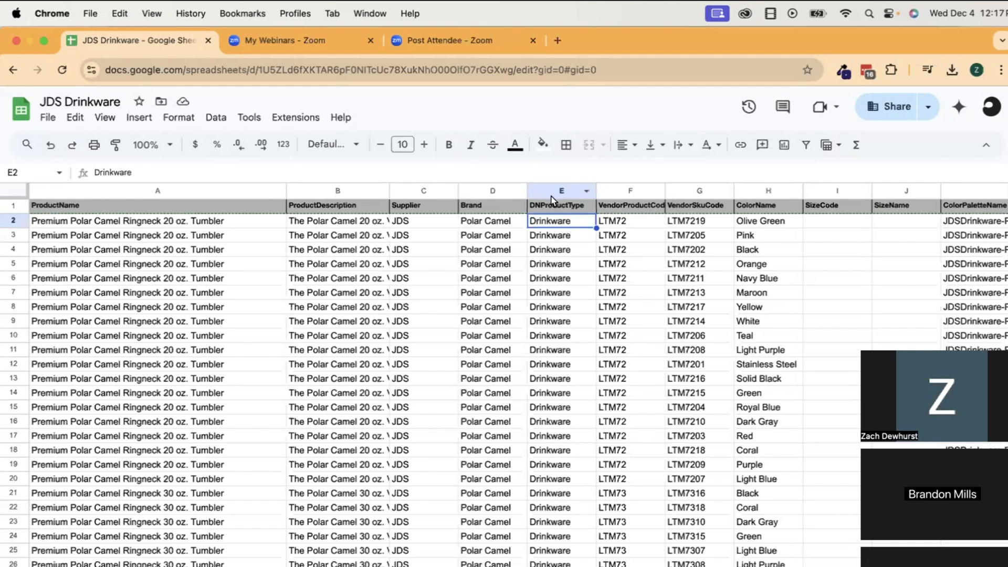
left_click(558, 254)
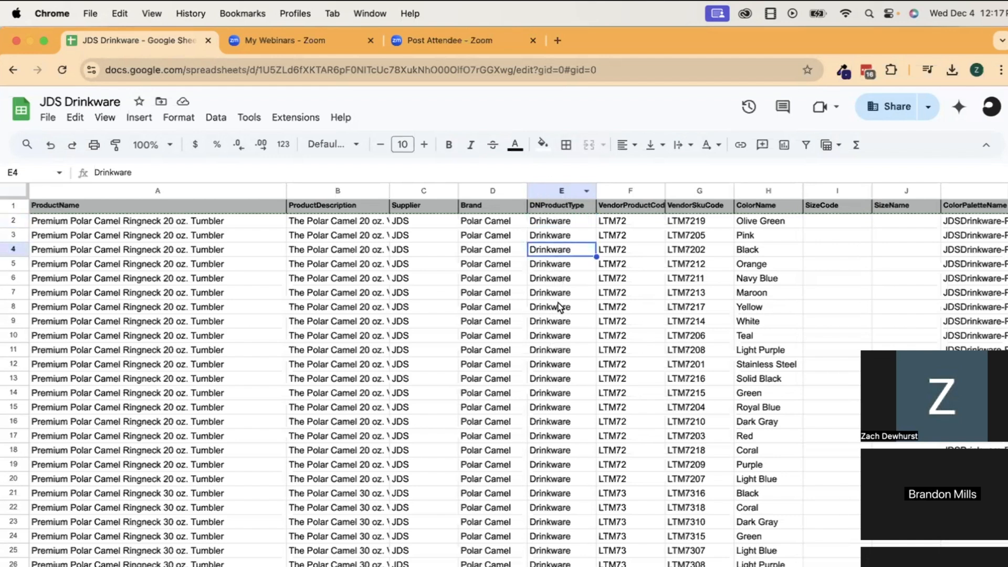
double_click(559, 235)
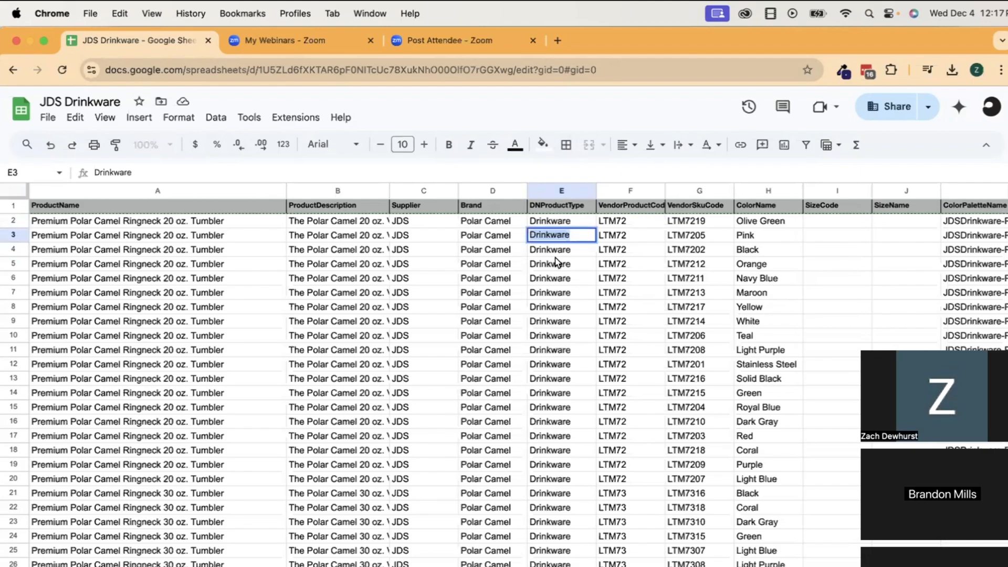
- Return to the DecoNetwork import and proceed from the Upload step to Step 3 of 5: Options
key("ctrl+Up")
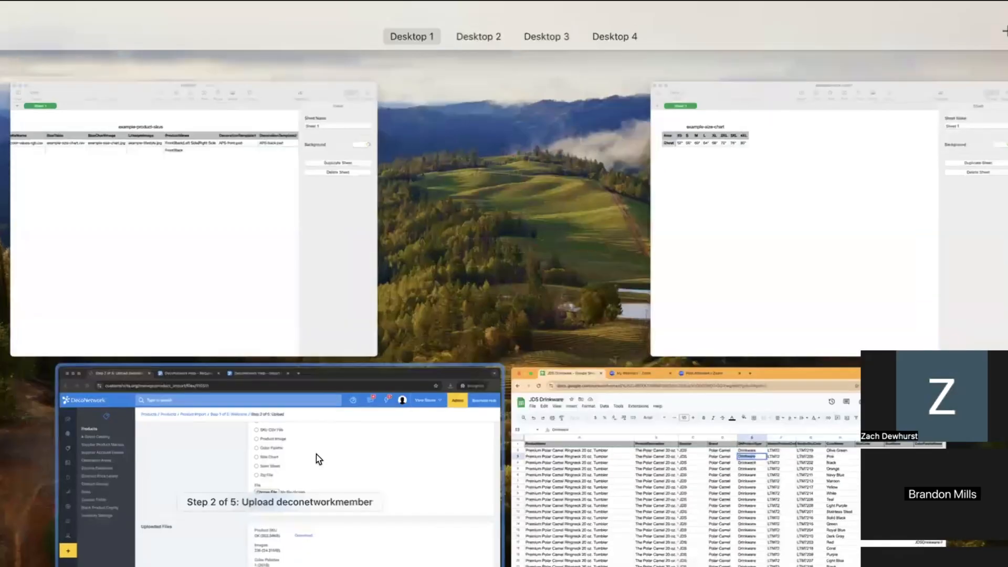
left_click(316, 455)
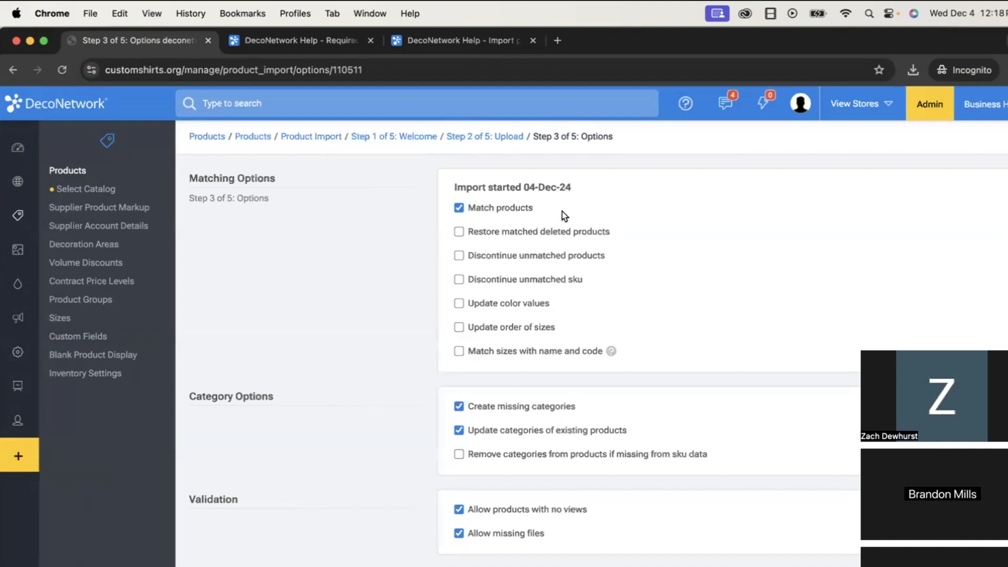
- Switch to the JDS Drinkware spreadsheet and read the full ProductDescription text of a Ringneck 20 oz. Tumbler row
key("ctrl+Up")
left_click(670, 484)
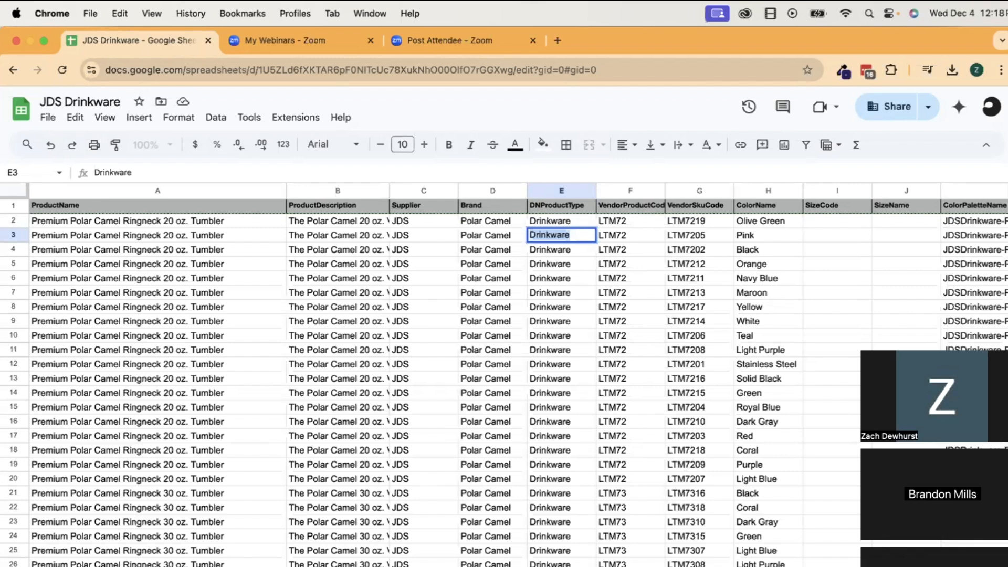
double_click(338, 292)
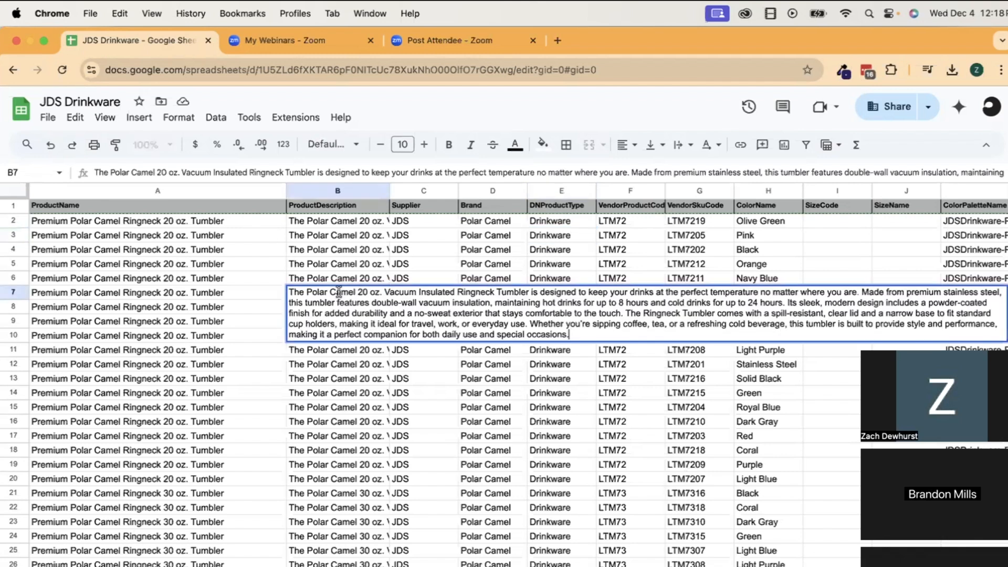
left_click(367, 252)
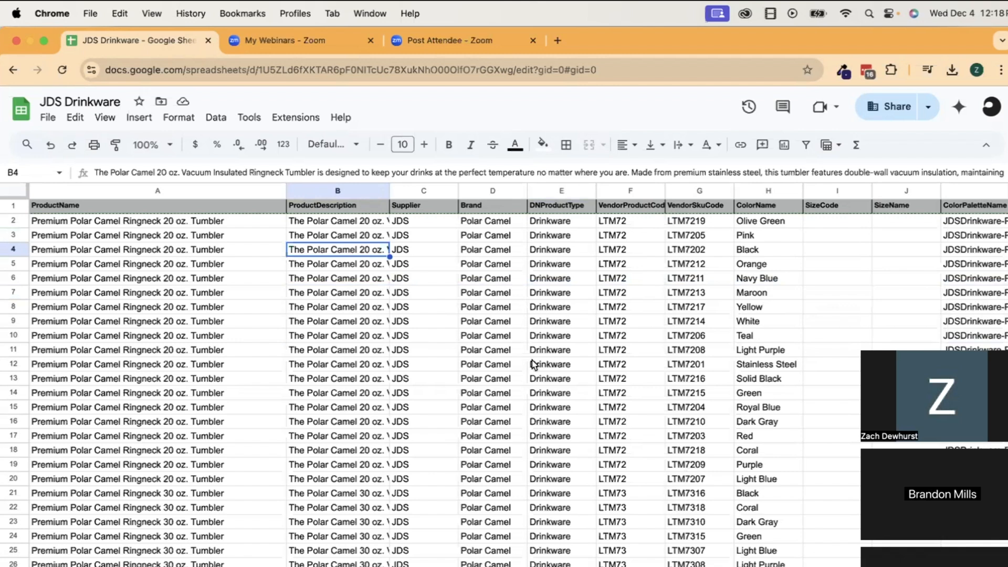
- Examine the spreadsheet's PiecePrice column at the first 20 oz. tumbler row
scroll(666, 388, "right", 6)
scroll(652, 396, "right", 3)
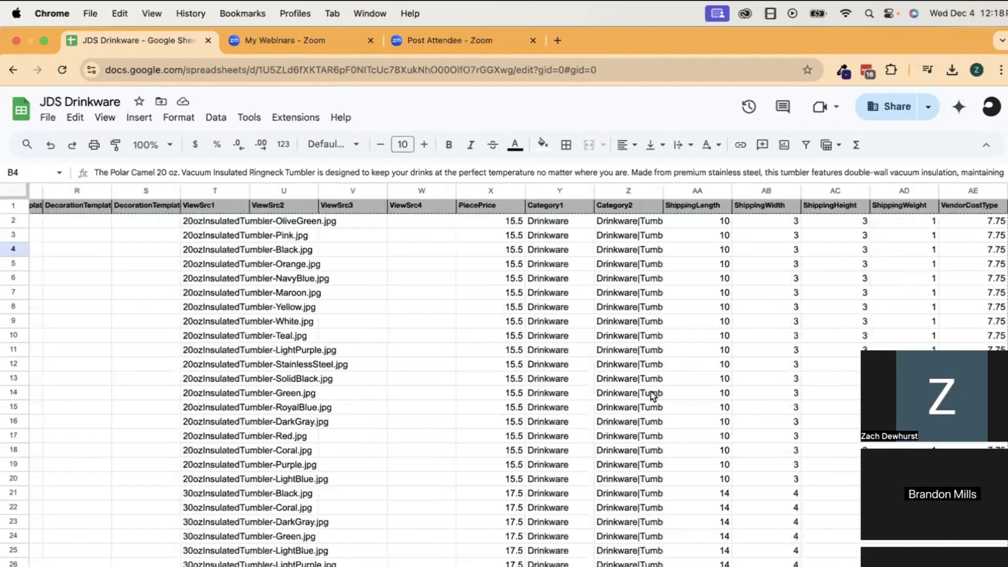
double_click(491, 221)
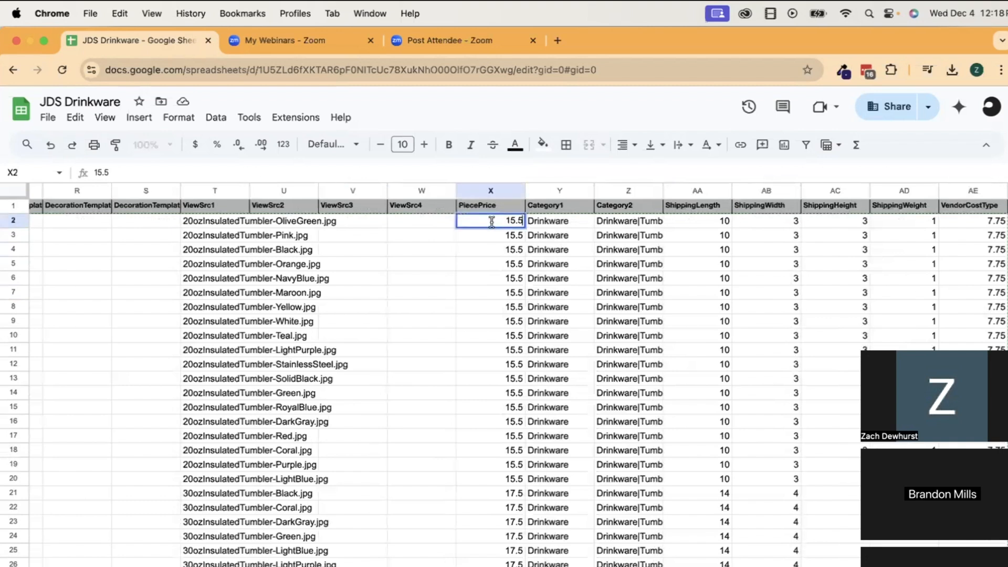
double_click(494, 223)
key("ctrl+Up")
key("ctrl+Up")
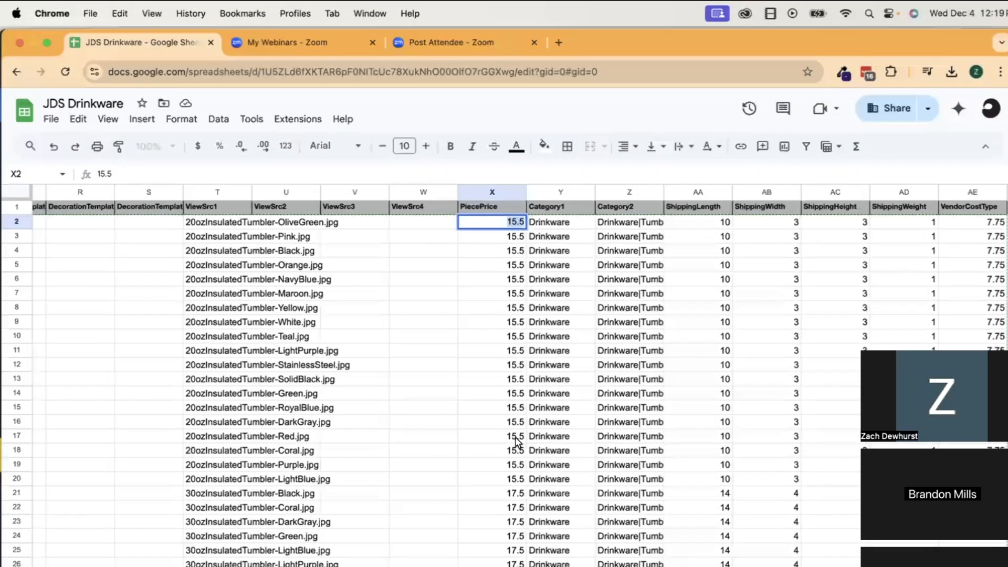
- Return to the DecoNetwork import, review its matching, category and validation options, and run it through the Check and Complete steps
key("ctrl+Up")
left_click(324, 547)
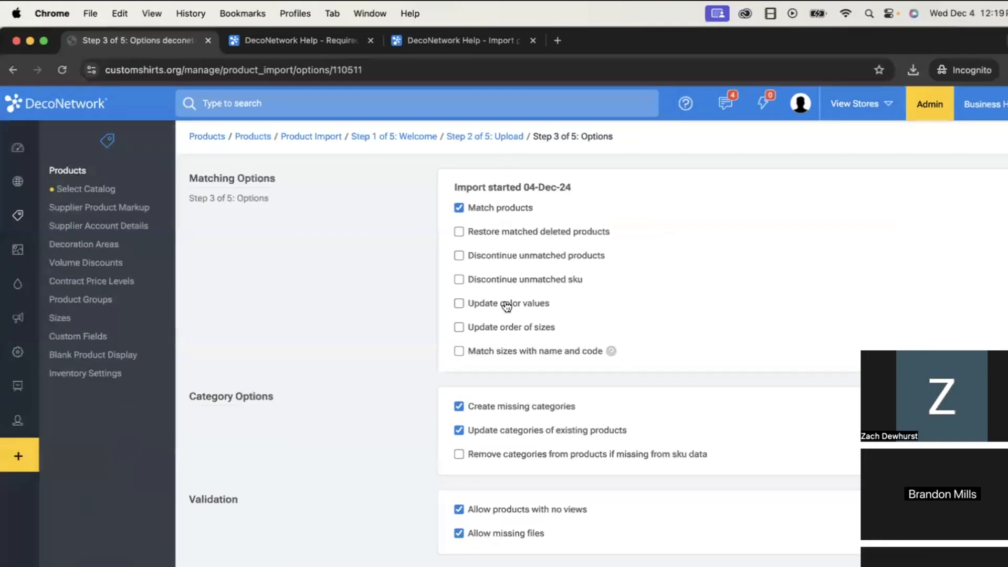
scroll(505, 306, "down", 2)
scroll(435, 371, "up", 1)
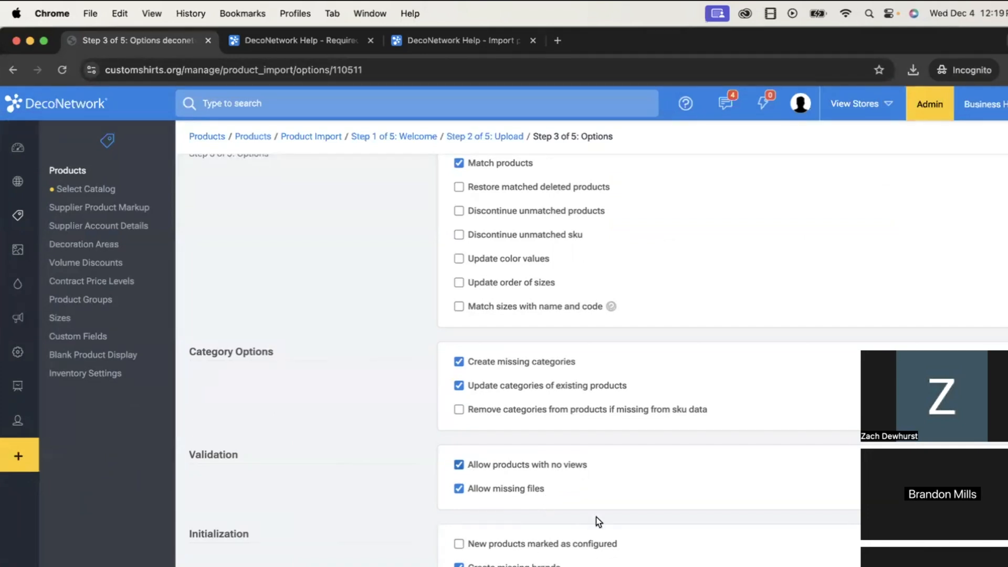
left_click(596, 566)
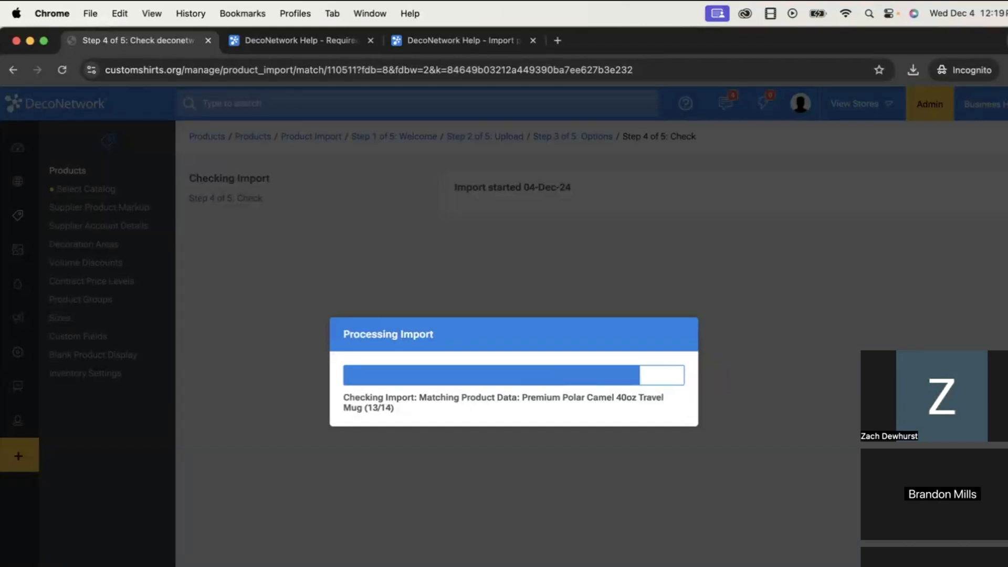
left_click(685, 426)
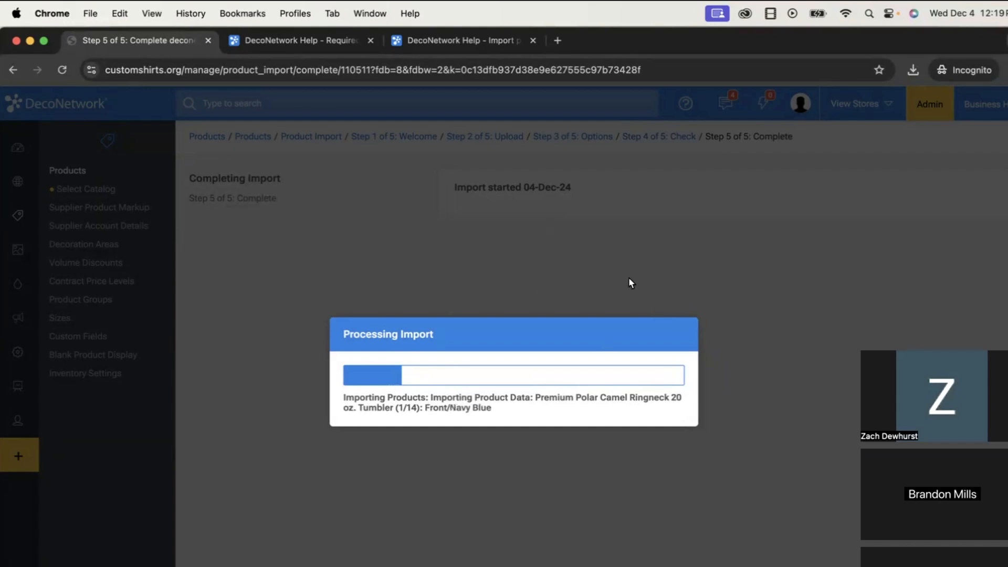
- Open the Required Files for Importing Products help article and check when it was last updated
left_click(325, 45)
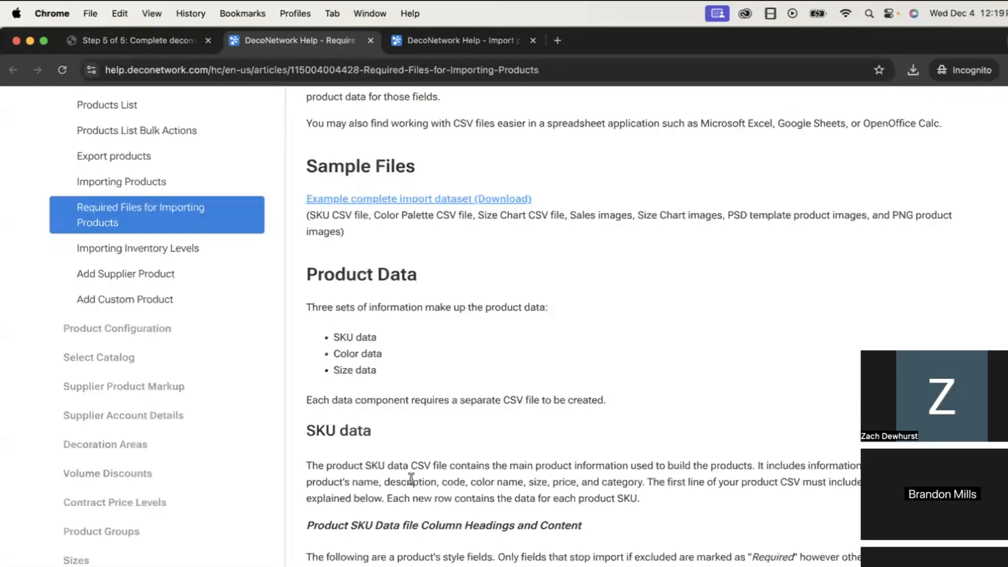
scroll(411, 479, "up", 10)
scroll(411, 478, "down", 3)
scroll(410, 480, "up", 6)
left_click_drag(379, 284, 430, 284)
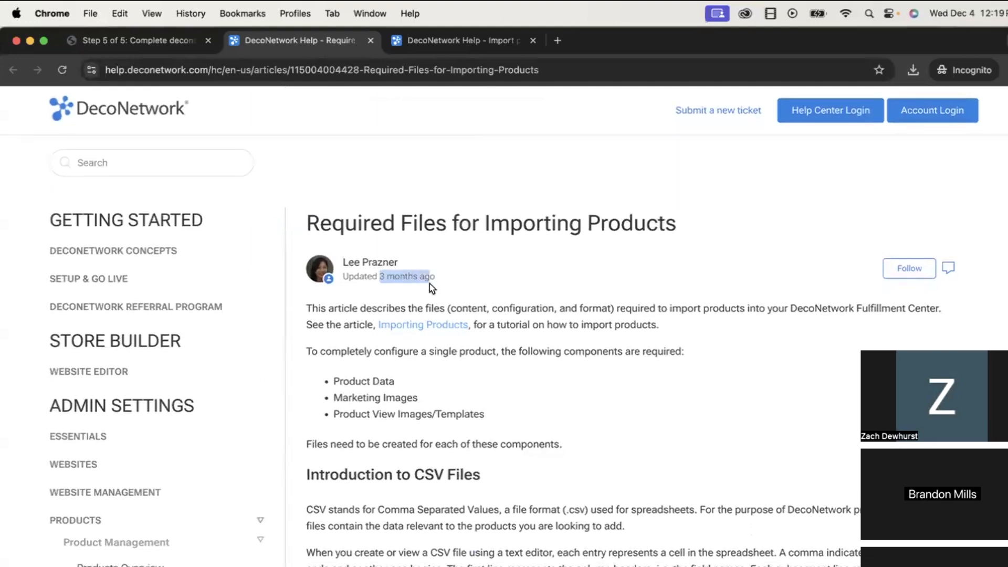
- Examine the help article's SKU data column headings, including the required fields, categories, view images and pricing columns
scroll(485, 321, "down", 12)
scroll(486, 321, "down", 6)
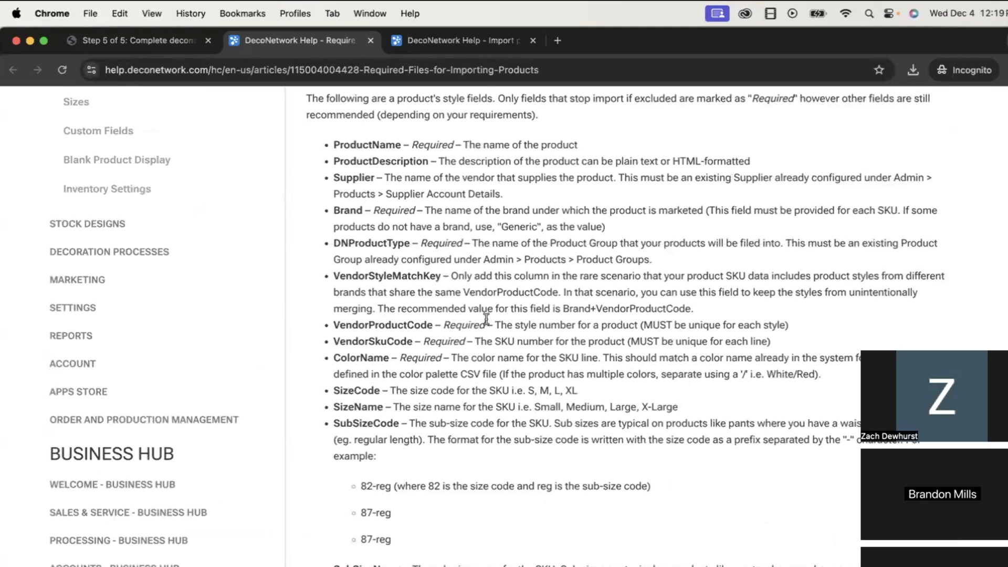
scroll(486, 319, "down", 12)
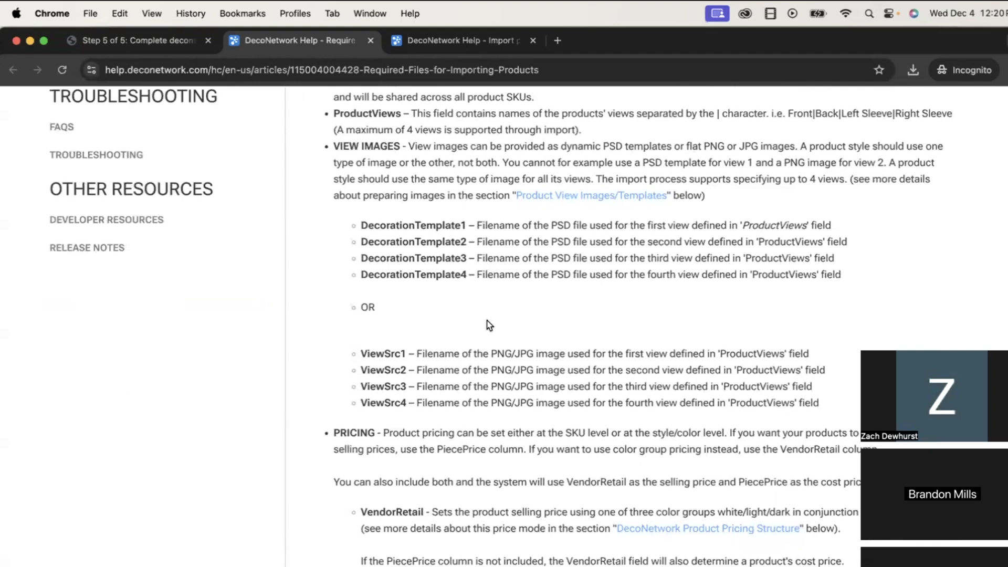
scroll(489, 325, "down", 3)
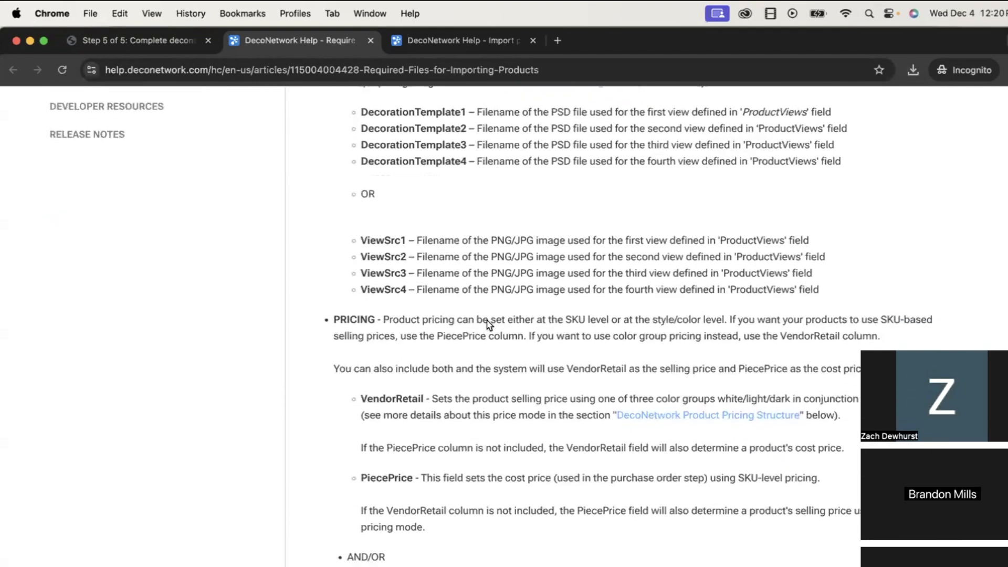
scroll(488, 324, "down", 2)
scroll(488, 324, "up", 3)
scroll(488, 324, "up", 8)
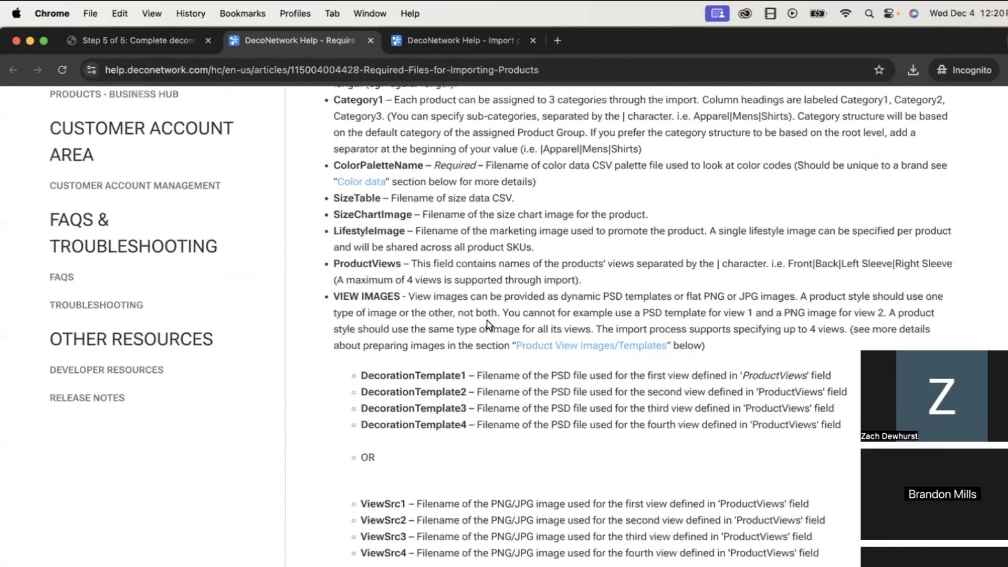
scroll(488, 325, "up", 7)
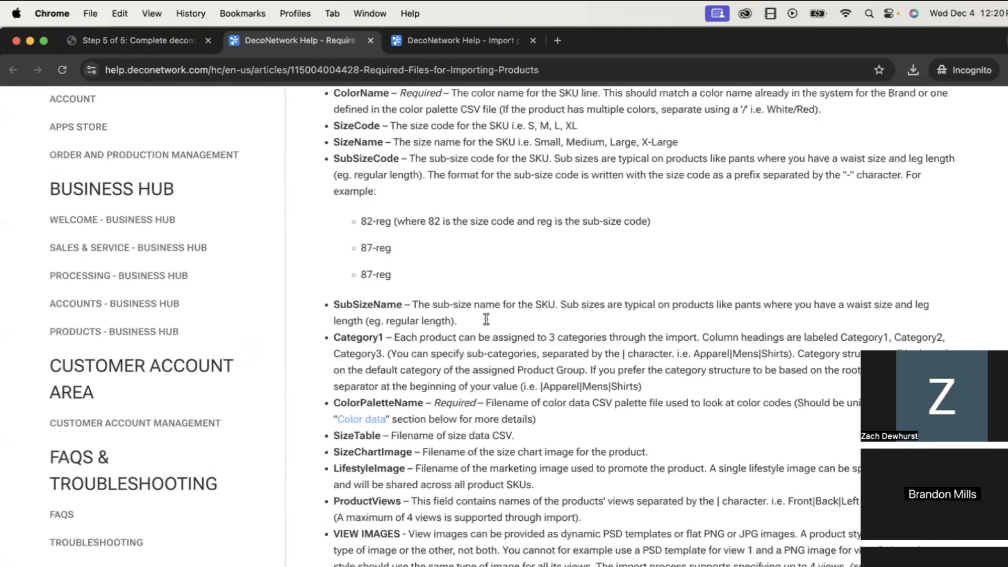
scroll(488, 324, "up", 15)
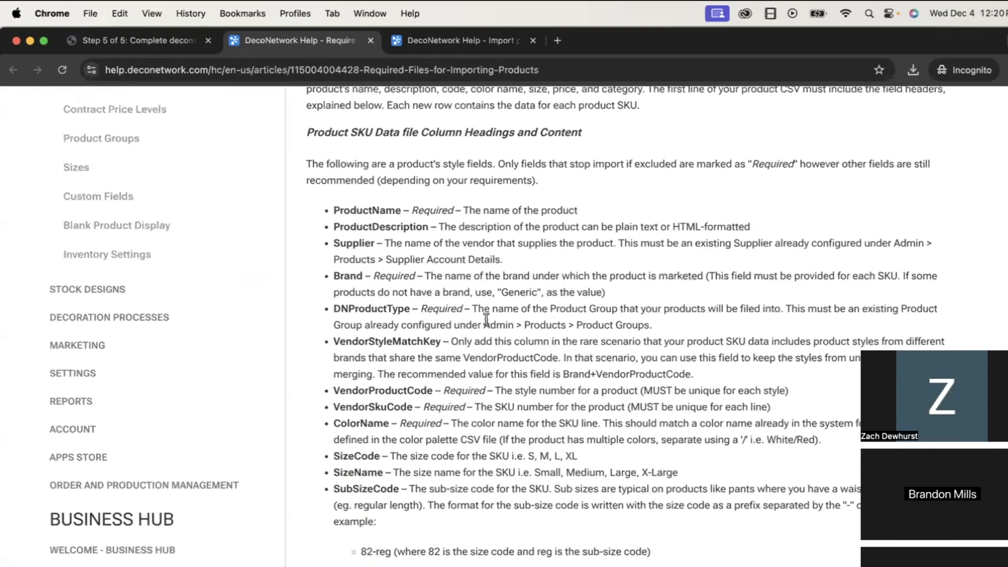
scroll(486, 319, "up", 4)
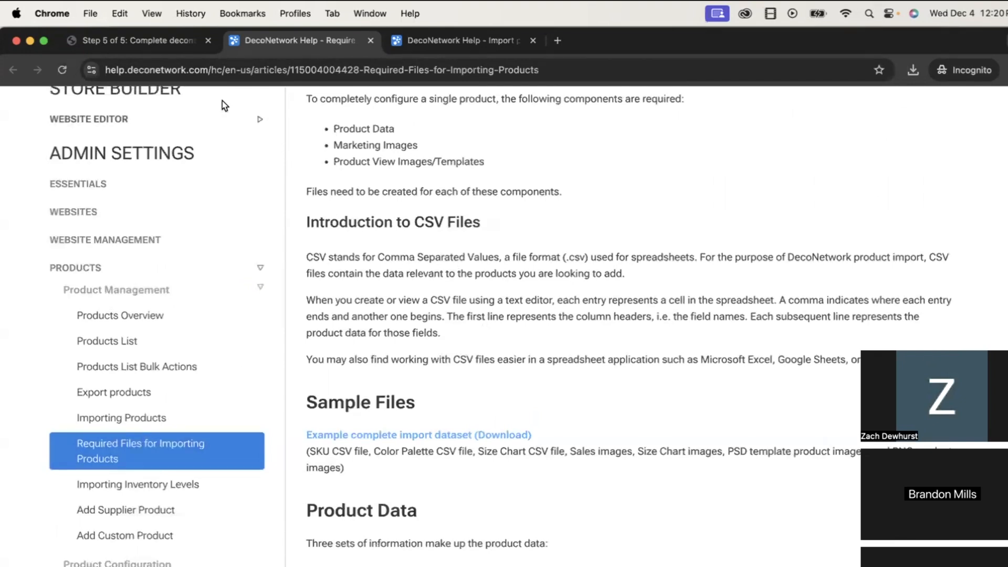
- Check the progress of the running product import against the open help article
left_click(166, 45)
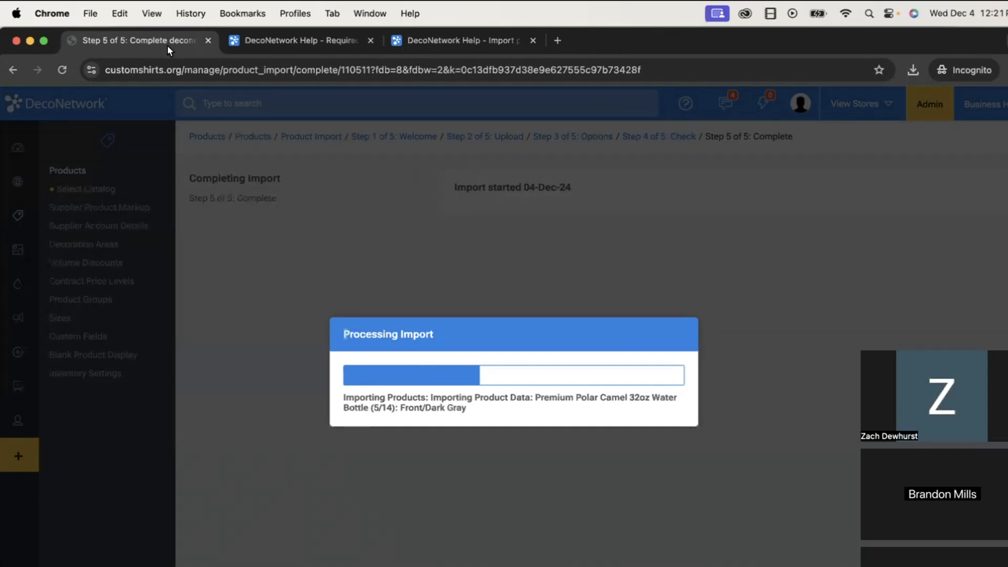
left_click(273, 39)
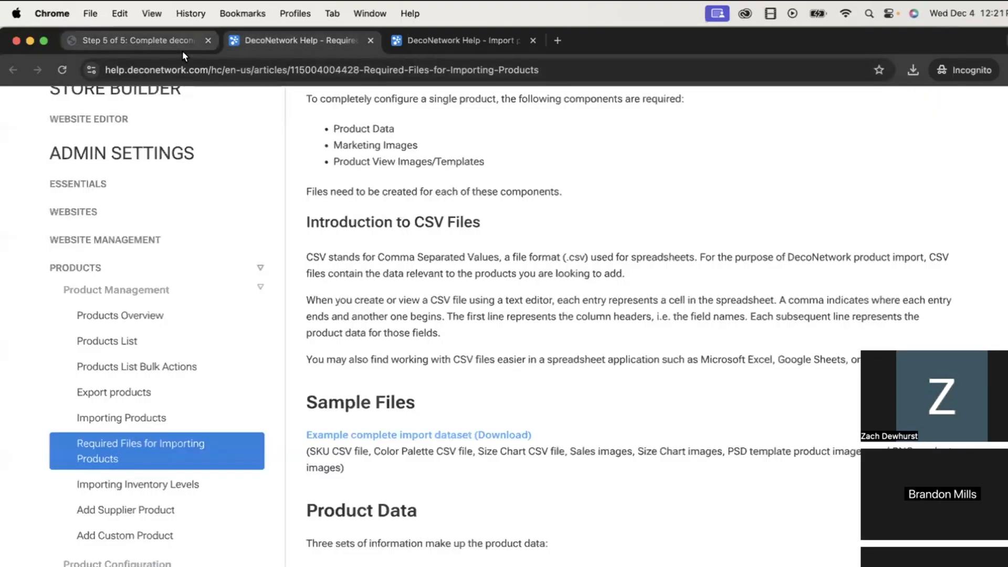
left_click(151, 37)
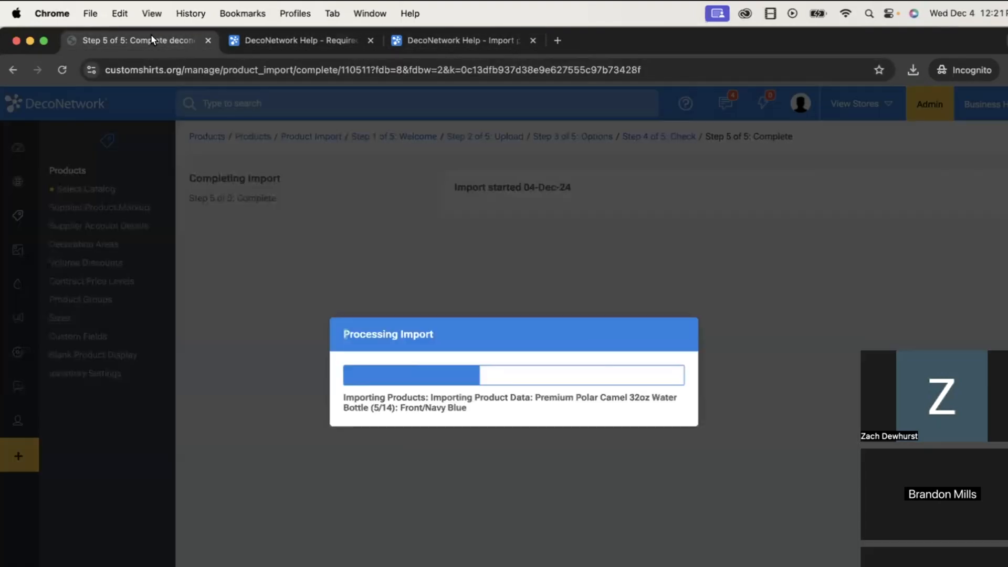
- Open customshirts.org in a separate tab and go to the product list in its admin area
left_click(219, 70)
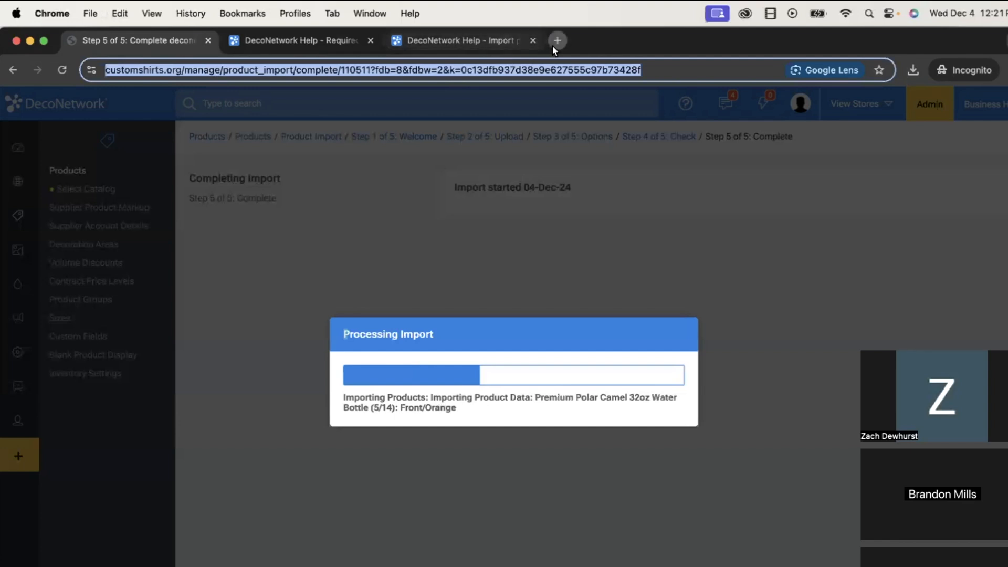
left_click(553, 44)
key("super+v")
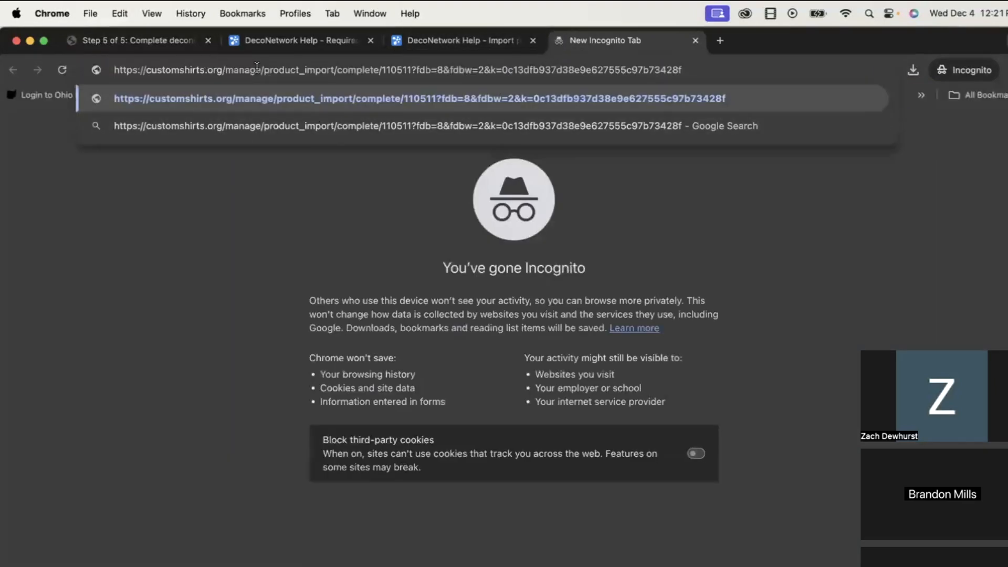
left_click_drag(223, 69, 540, 96)
key("BackSpace")
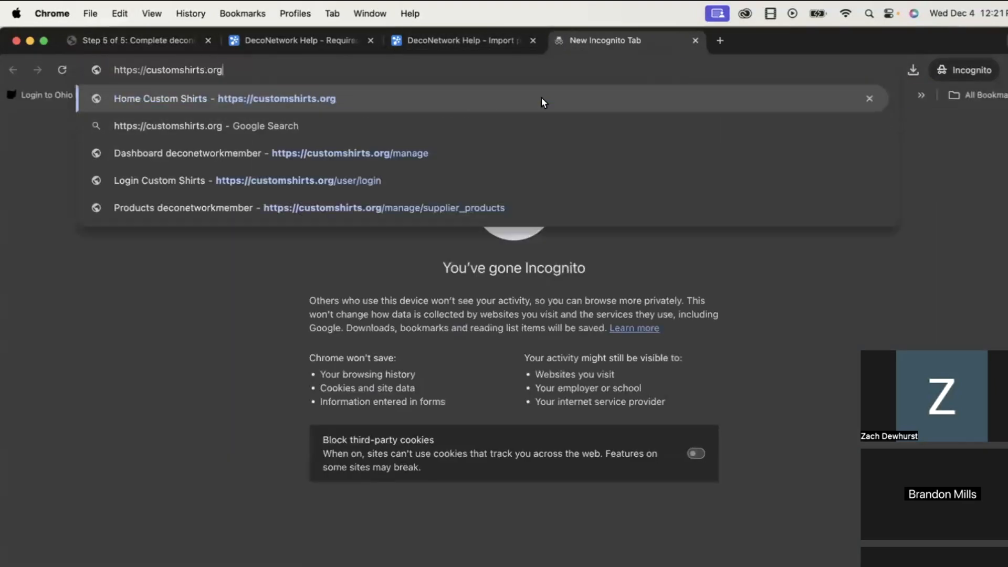
key("Return")
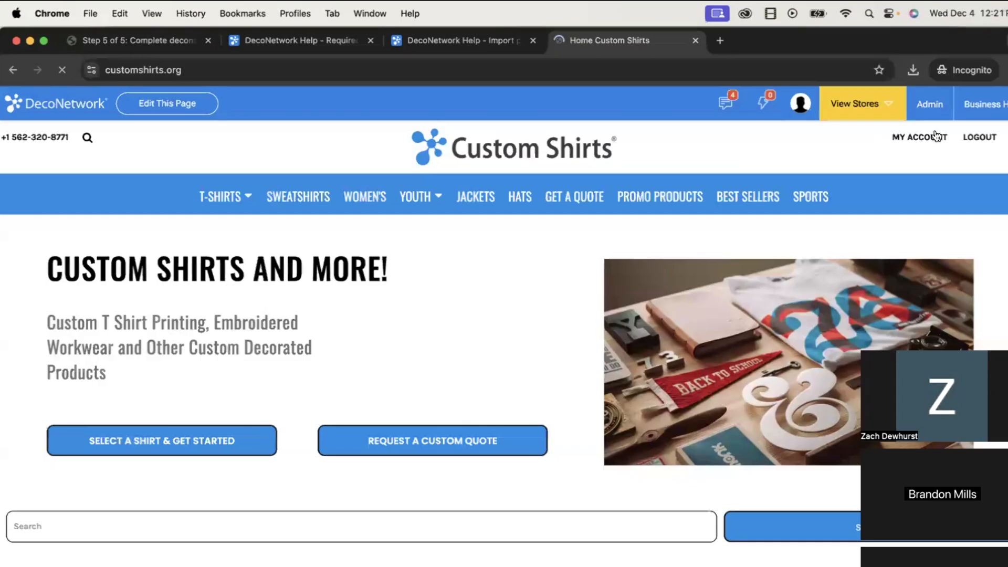
left_click(943, 100)
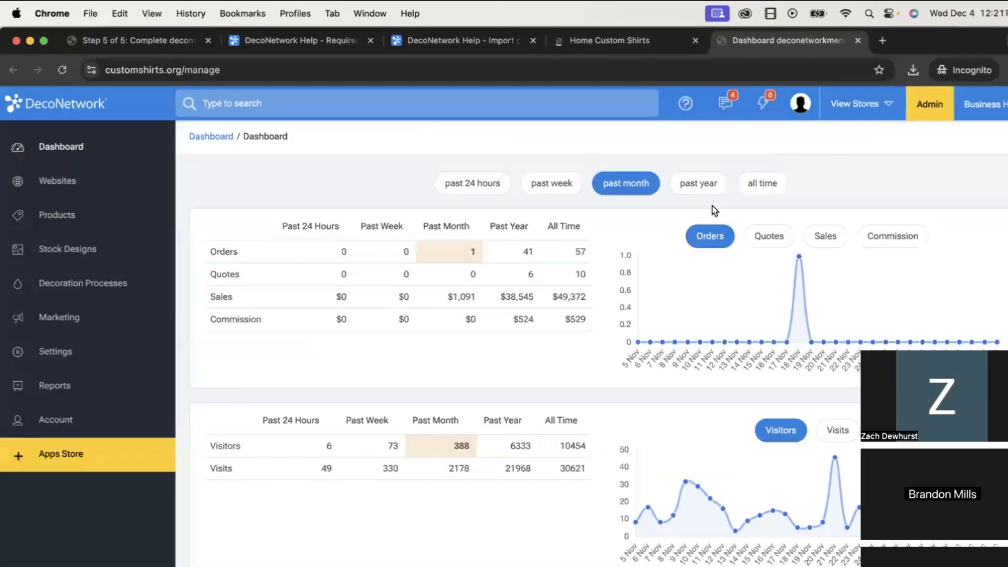
left_click(55, 222)
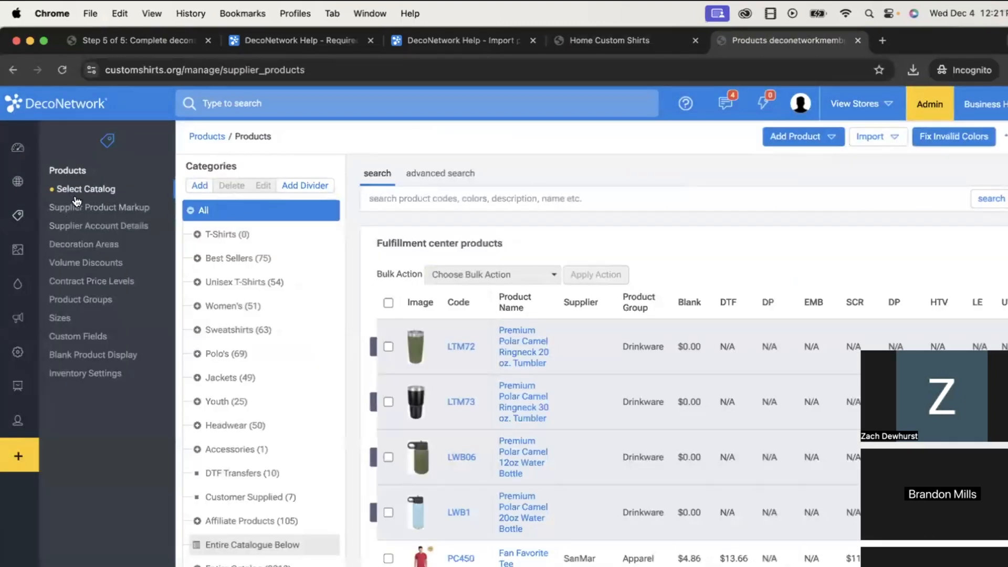
- Review the suppliers' inventory level support and tick SmartPO Integration for Alphabroder to examine its account settings
left_click(95, 226)
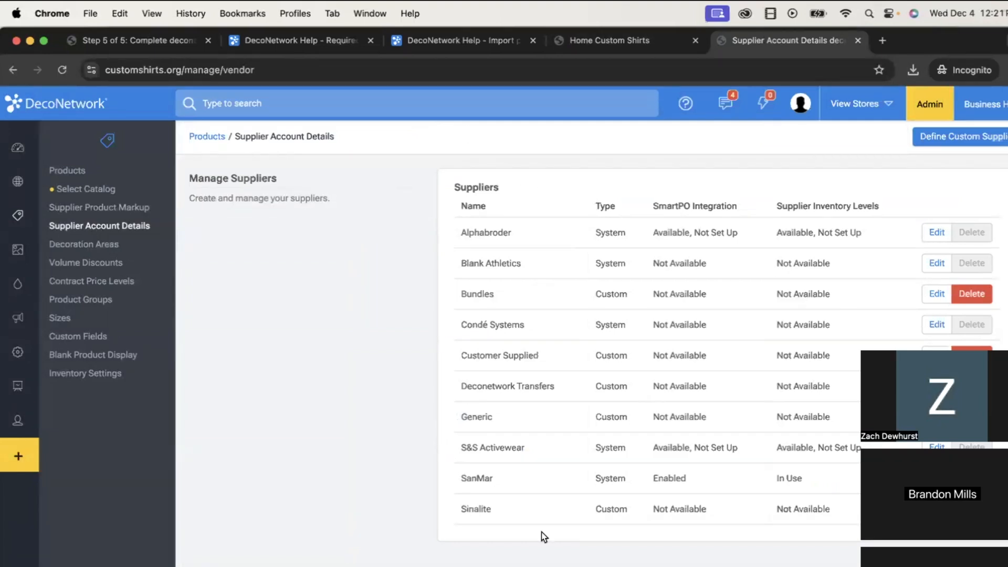
left_click_drag(657, 206, 875, 206)
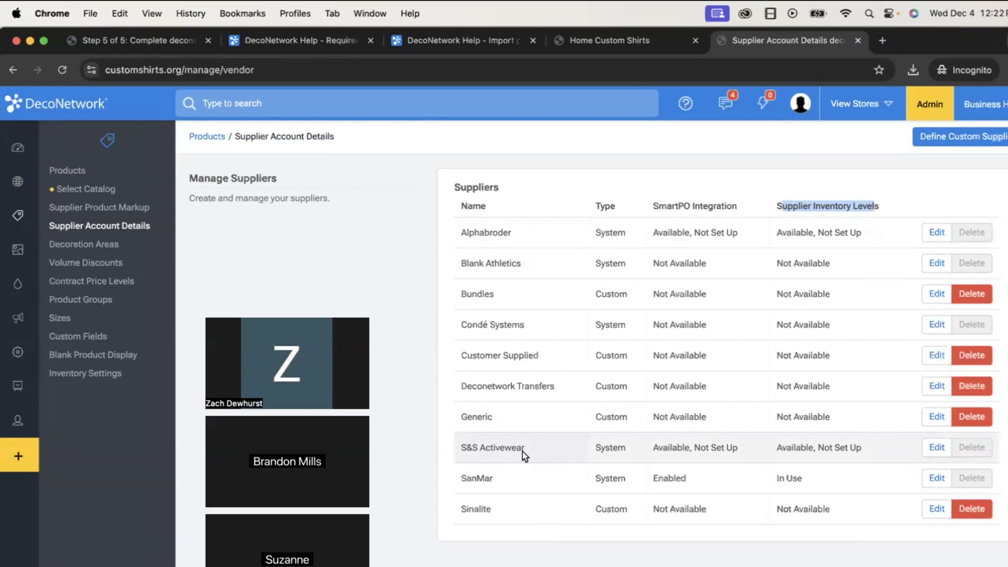
left_click(939, 235)
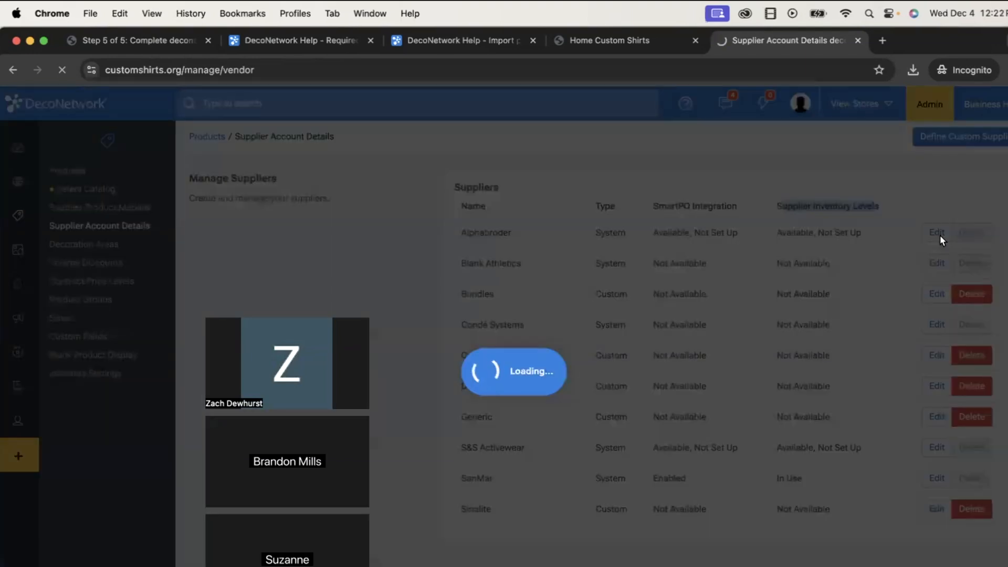
scroll(669, 320, "down", 7)
left_click(527, 559)
scroll(514, 467, "down", 3)
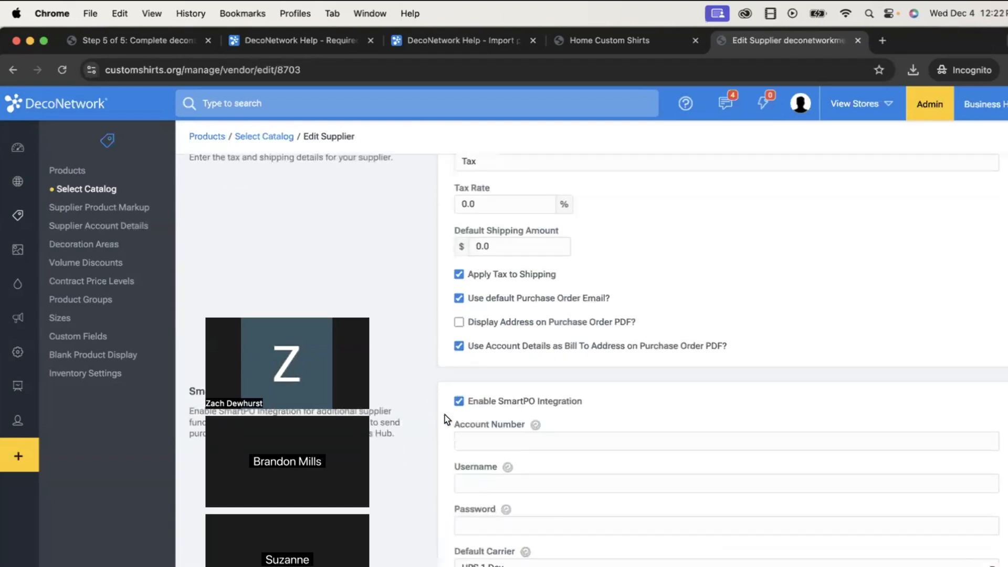
scroll(445, 415, "down", 2)
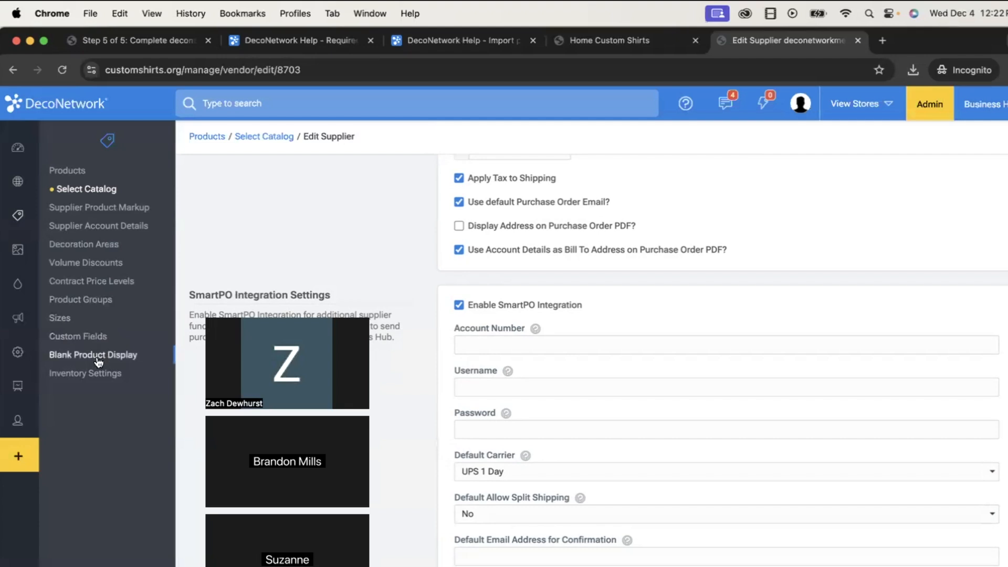
- Block adding out-of-stock items to cart by checking on-hand and supplier inventory, set the supplier threshold to 10, and save the Inventory Settings
left_click(84, 374)
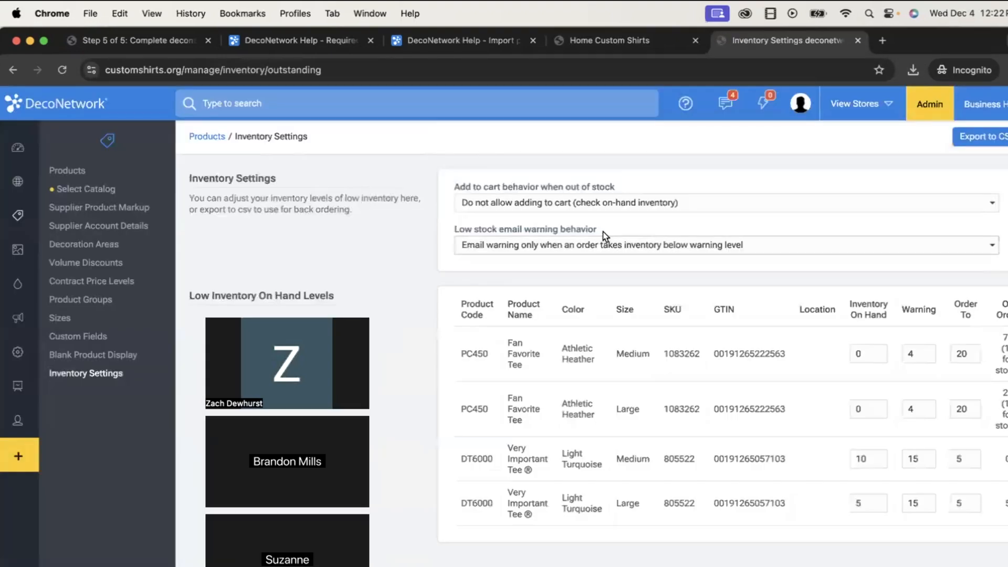
left_click(546, 203)
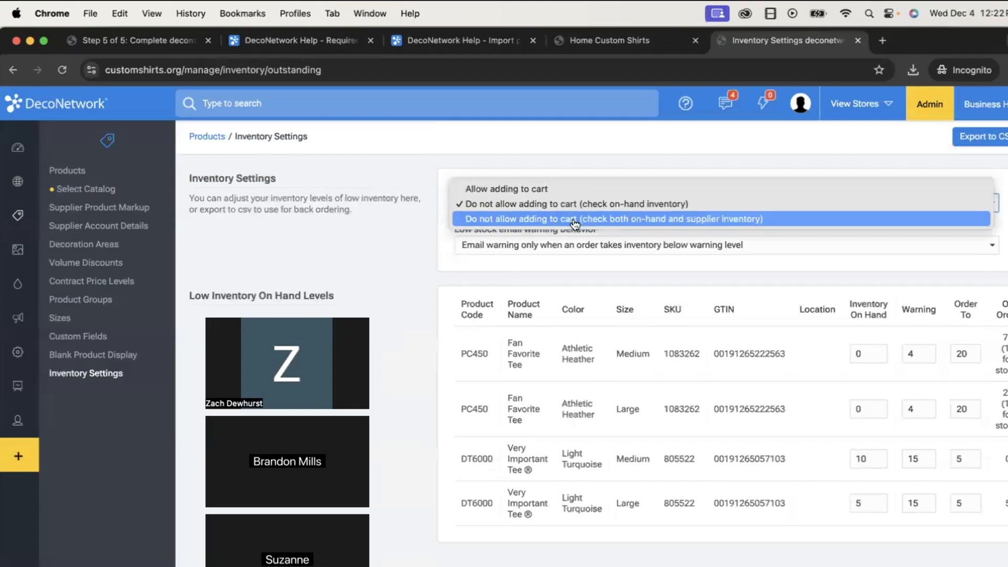
left_click(524, 221)
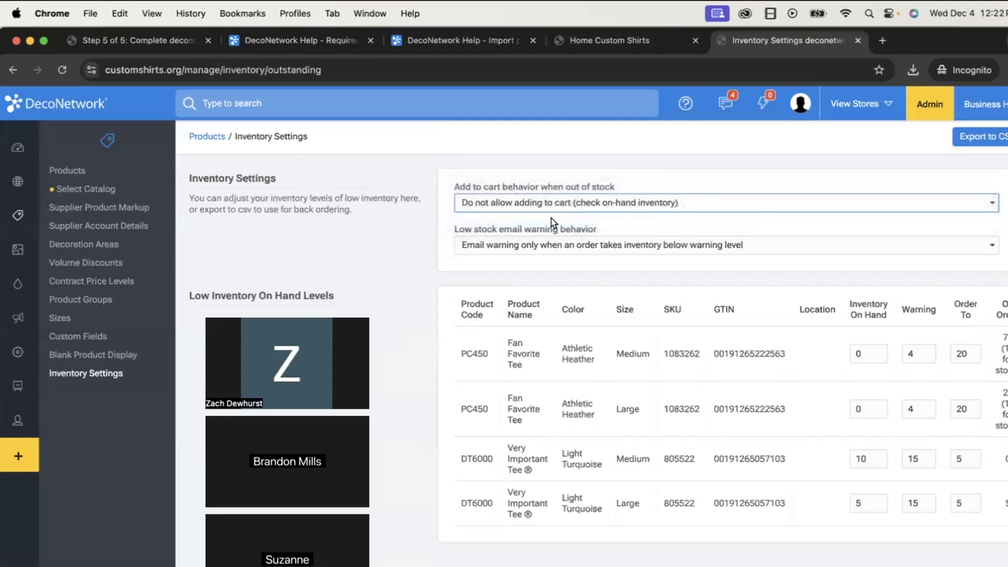
left_click(530, 252)
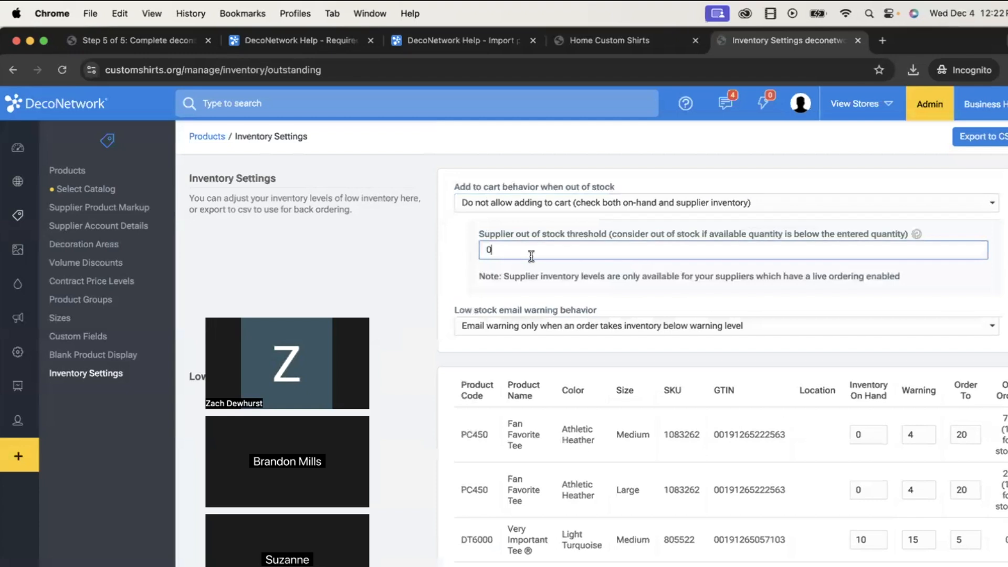
key("BackSpace")
type("10")
key("Return")
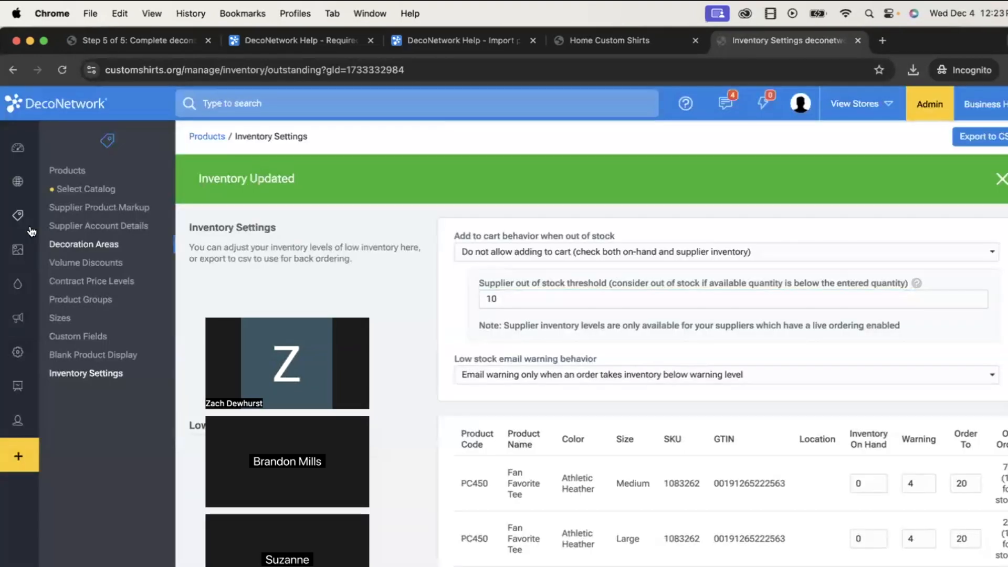
- Return to the product list, look over the imported drinkware, and open the LTM72 Premium Polar Camel Ringneck 20 oz. Tumbler
left_click(89, 169)
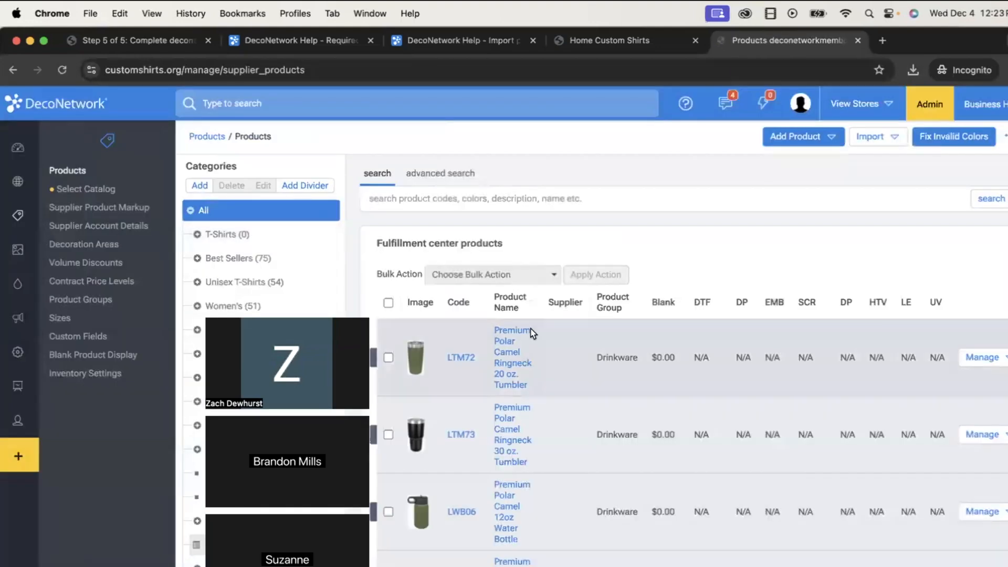
scroll(513, 252, "down", 10)
scroll(458, 280, "up", 10)
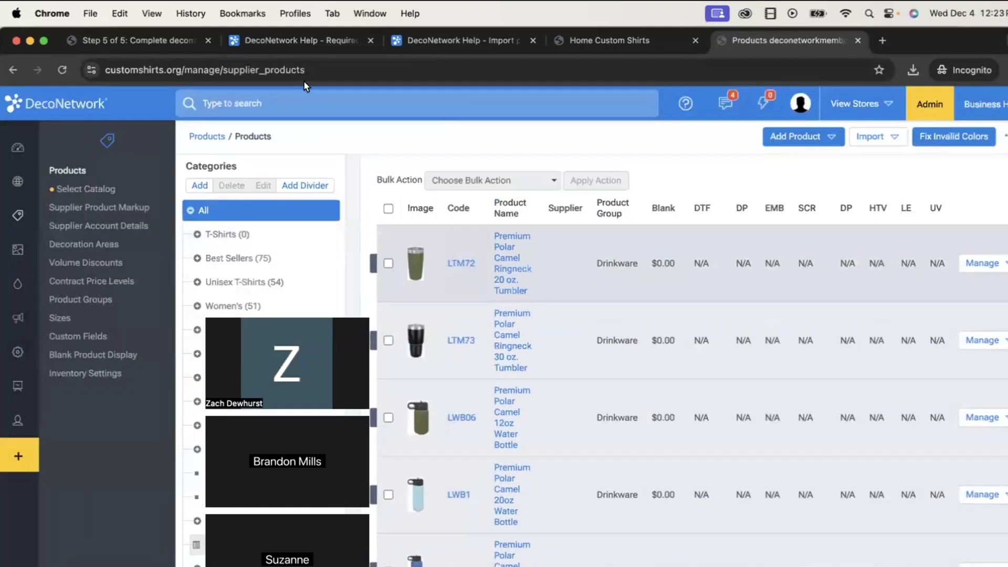
left_click(131, 40)
left_click(607, 40)
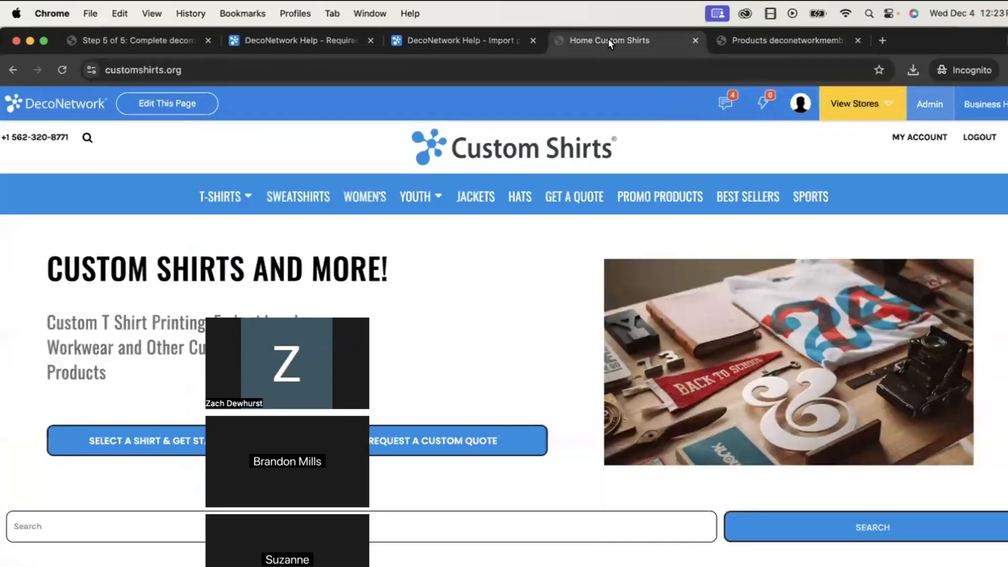
left_click(790, 37)
key("super+r")
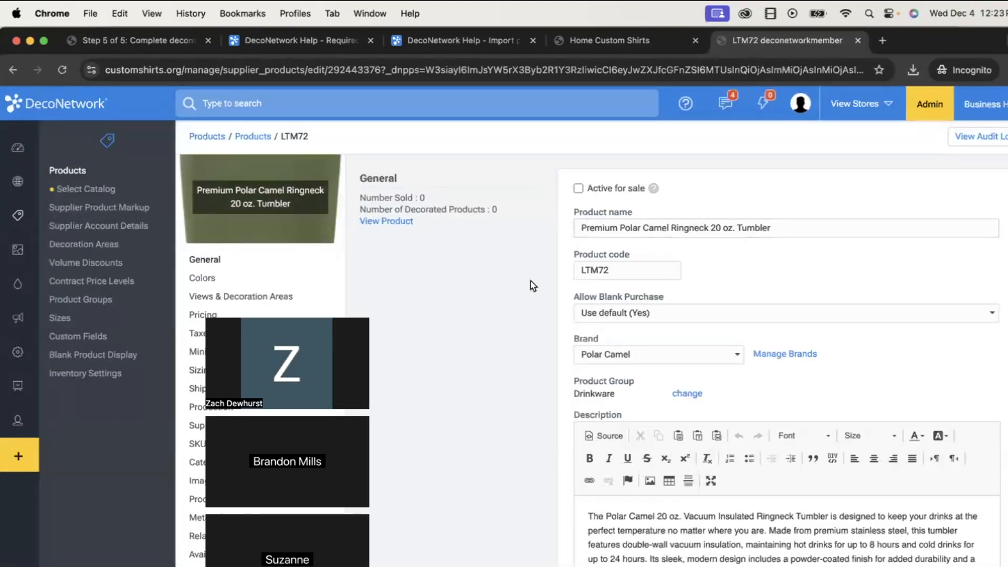
- Review the LTM72 tumbler's general details, including its product name, code, brand, product group and description
left_click(636, 225)
left_click(629, 271)
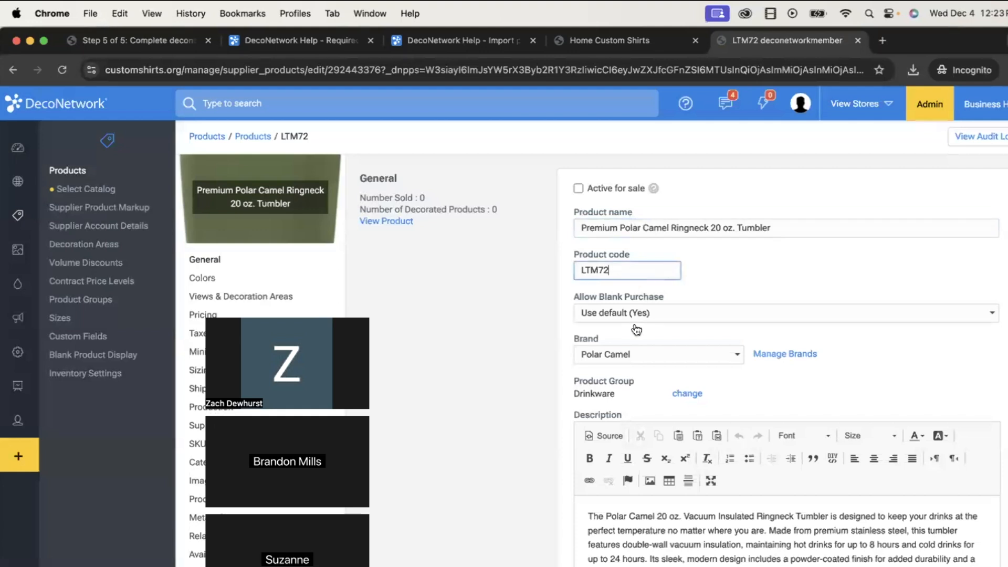
scroll(620, 365, "down", 3)
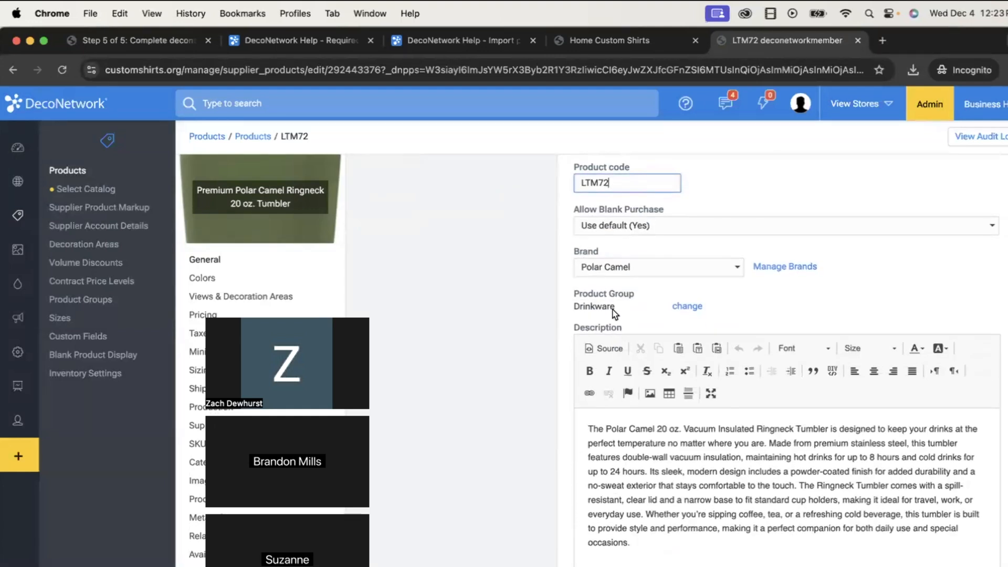
left_click(630, 455)
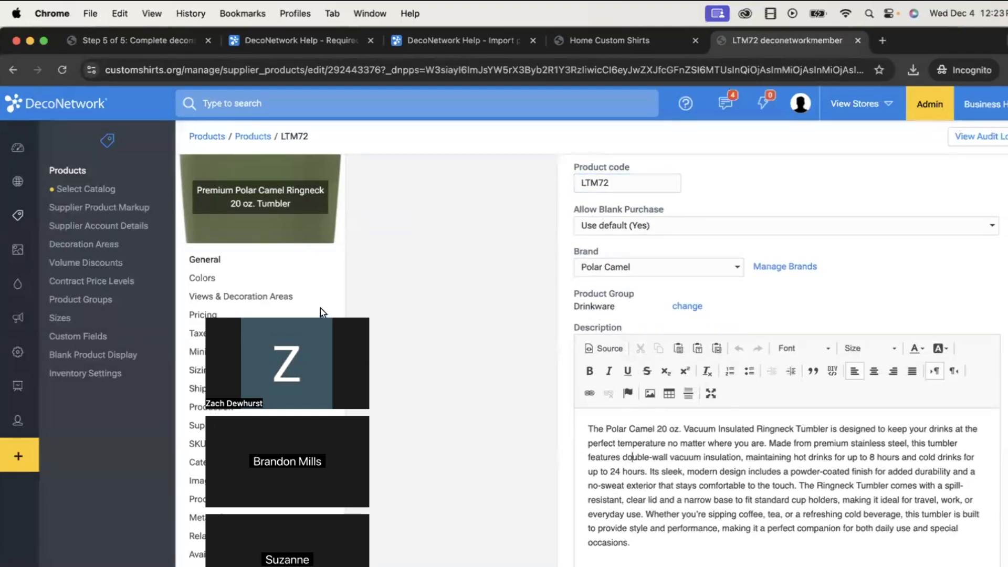
- Review the LTM72 tumbler's colors and disable Yellow
left_click(204, 278)
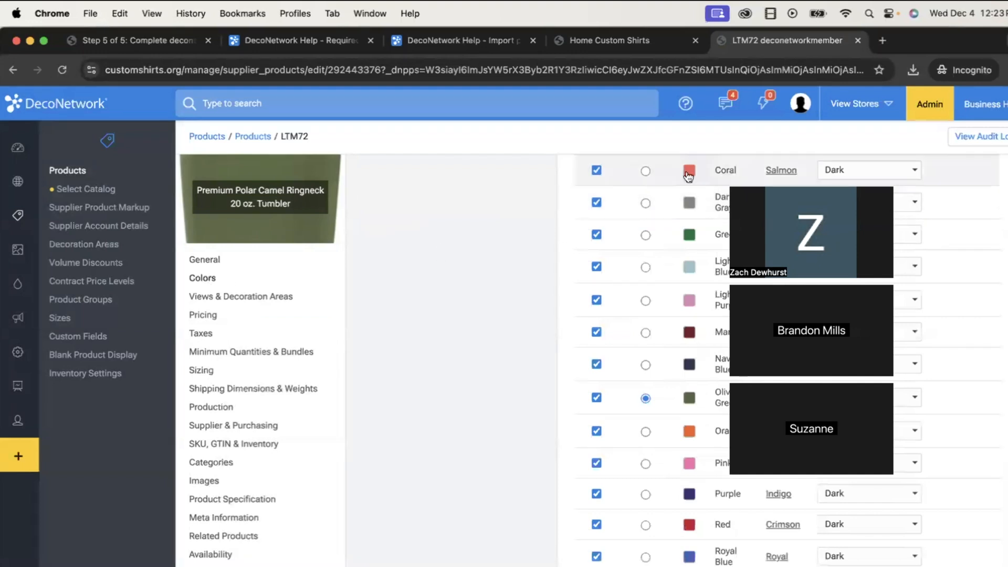
scroll(671, 338, "down", 5)
scroll(669, 405, "up", 7)
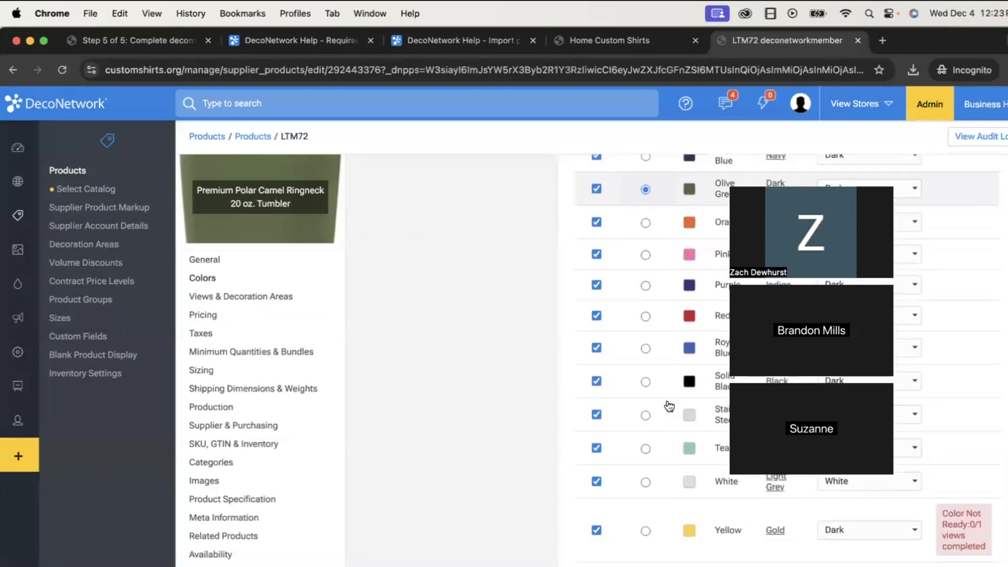
scroll(669, 406, "down", 7)
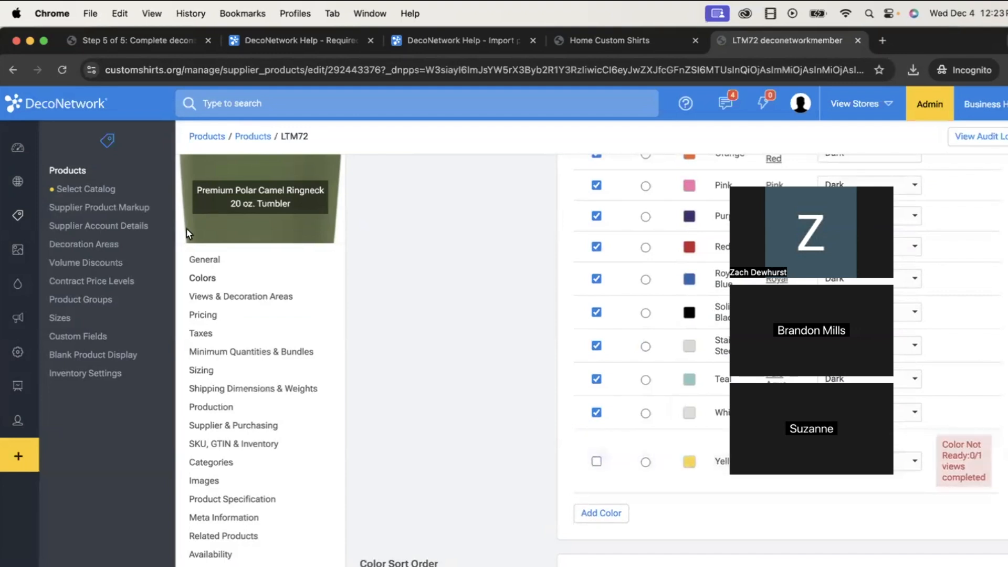
- Limit the LTM72 tumbler's supported decoration processes to LE by disabling DTF, both DP options, EMB, SCR, HTV and UV
left_click(210, 297)
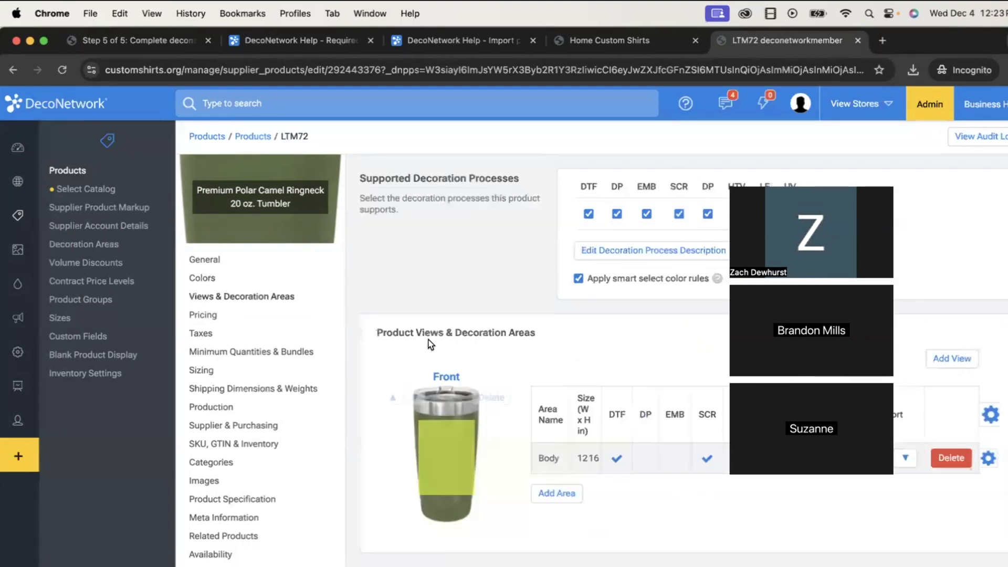
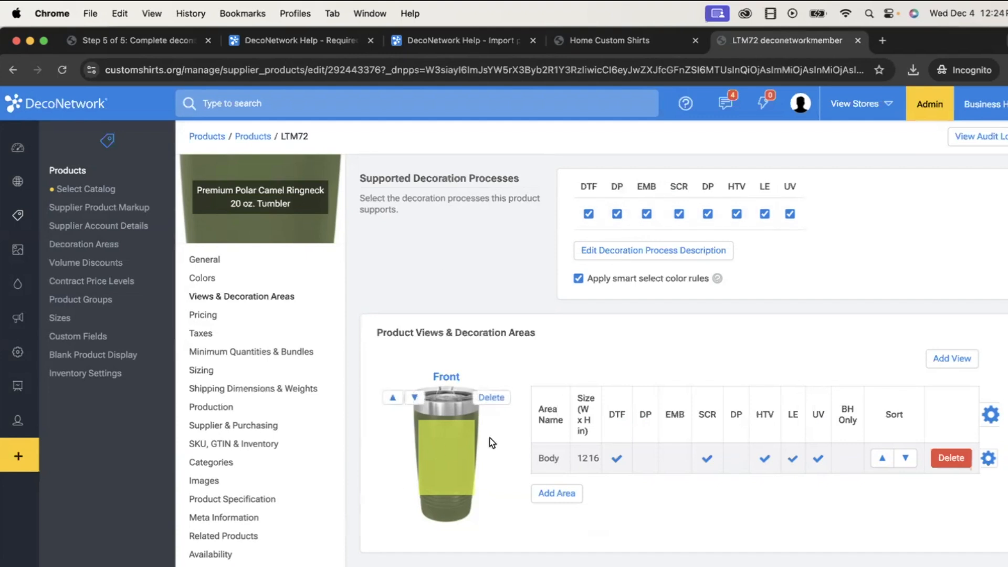
left_click(588, 214)
left_click(616, 213)
left_click(646, 213)
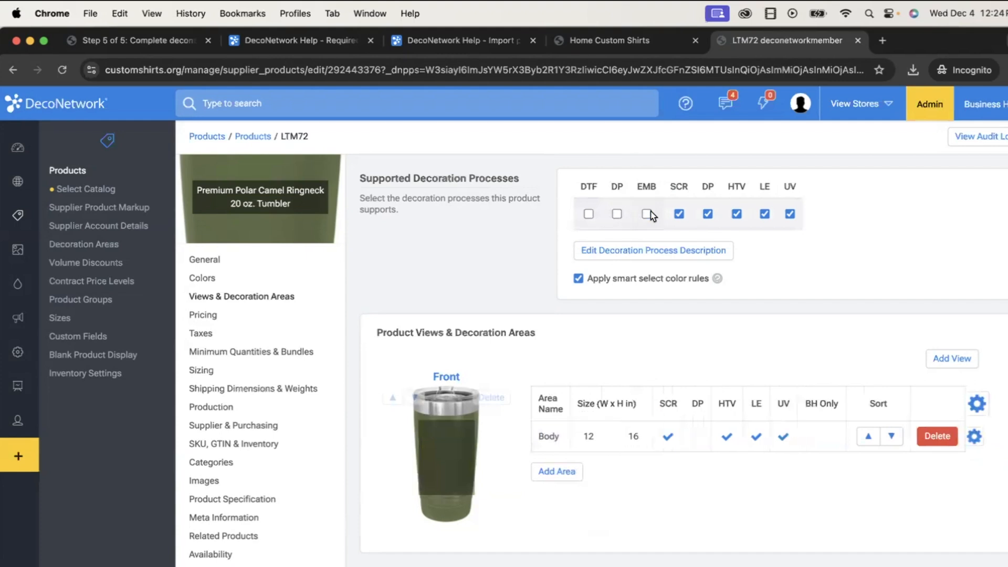
left_click(674, 213)
left_click(708, 214)
left_click(736, 213)
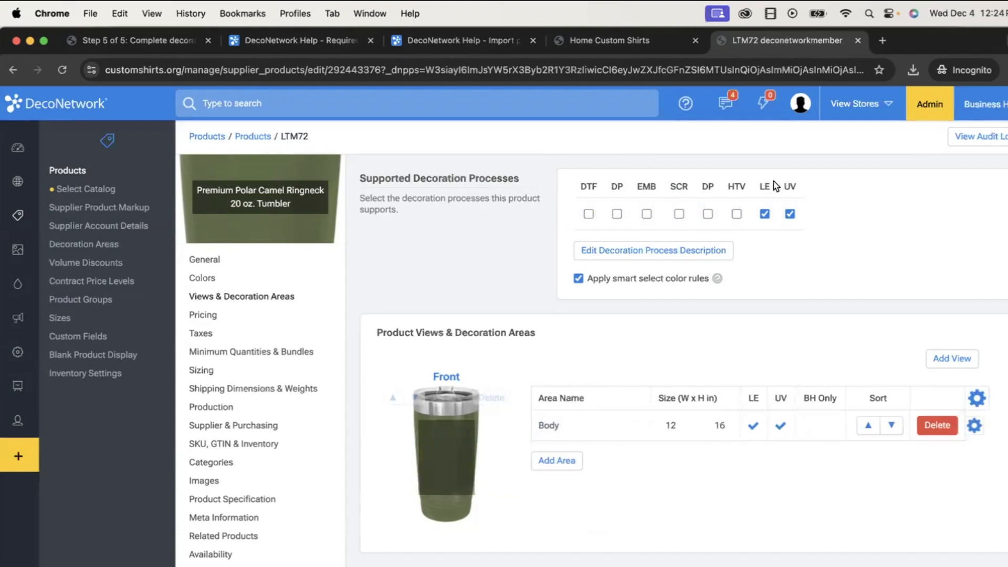
left_click(790, 213)
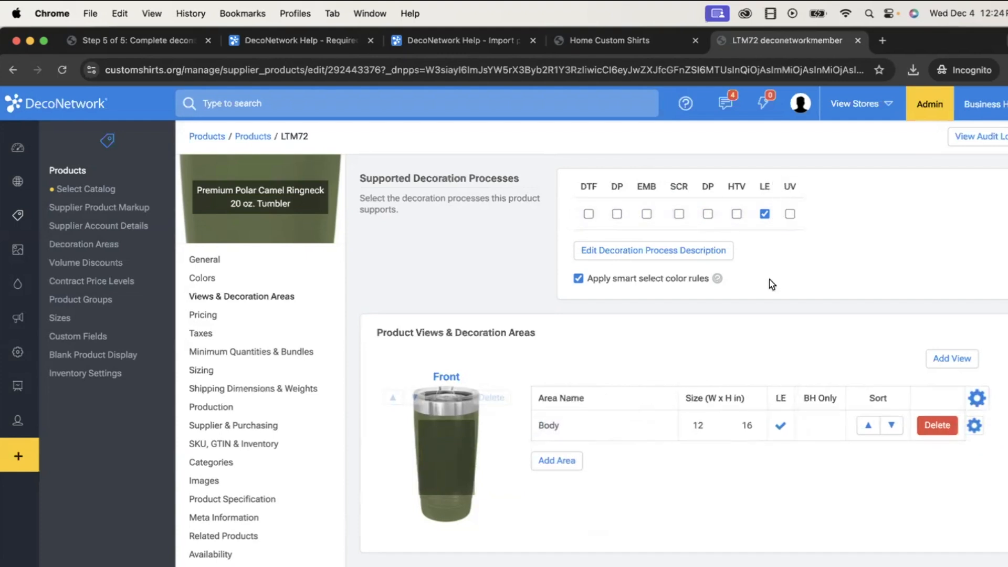
mouse_move(435, 452)
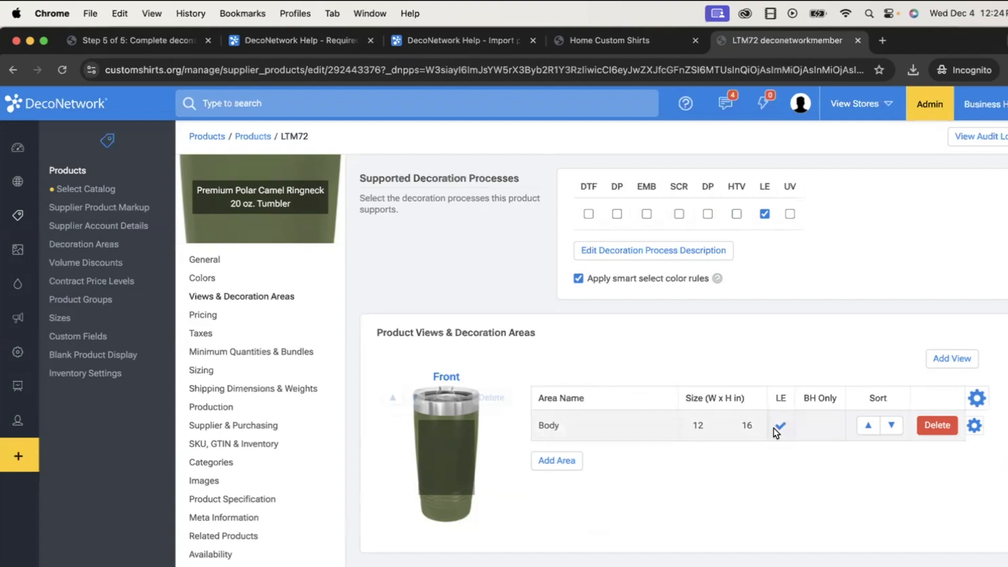
- Delete the Body area from the LTM72 tumbler's Front view and look through the system areas available to add
left_click(944, 424)
left_click(676, 404)
left_click(562, 462)
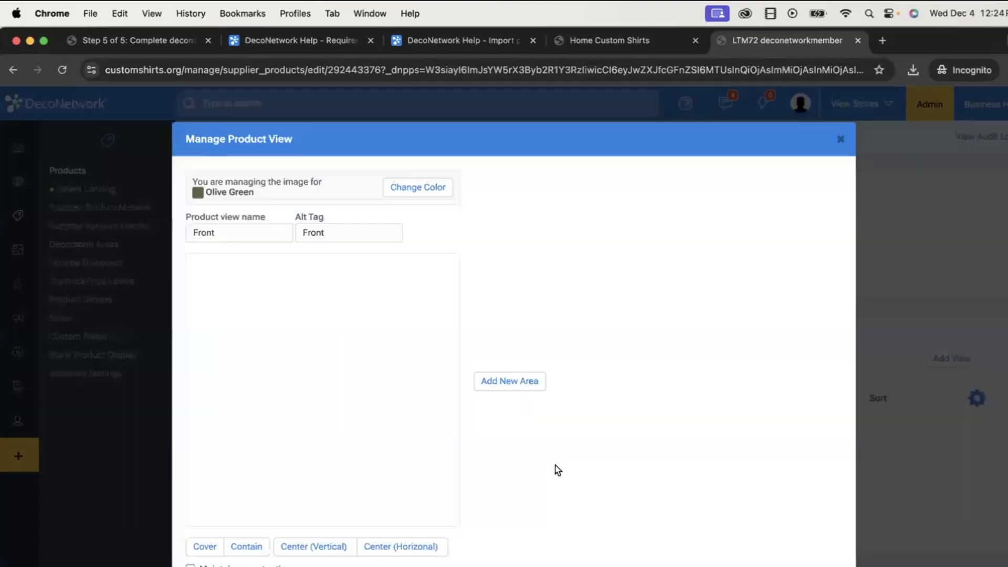
left_click(488, 382)
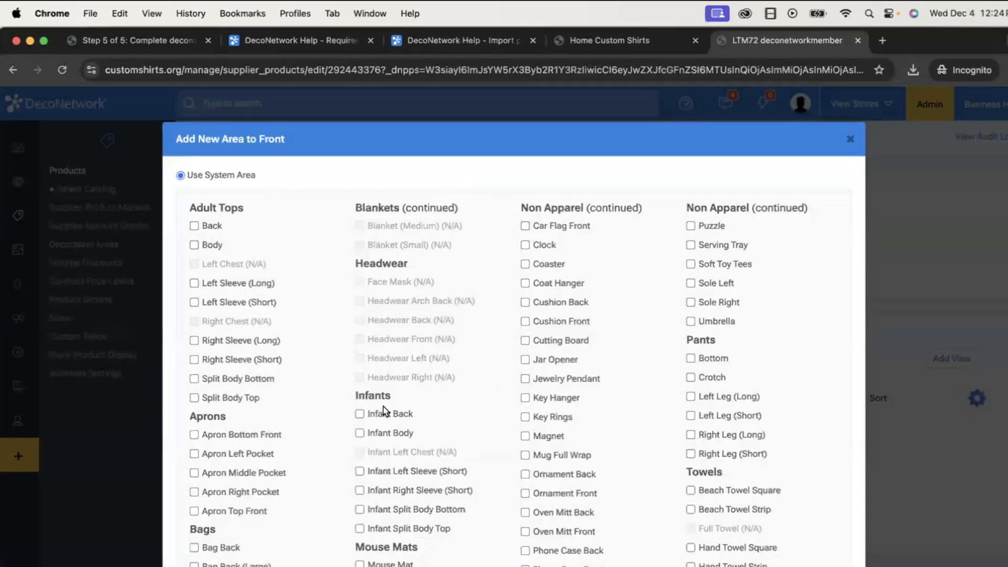
scroll(383, 410, "down", 5)
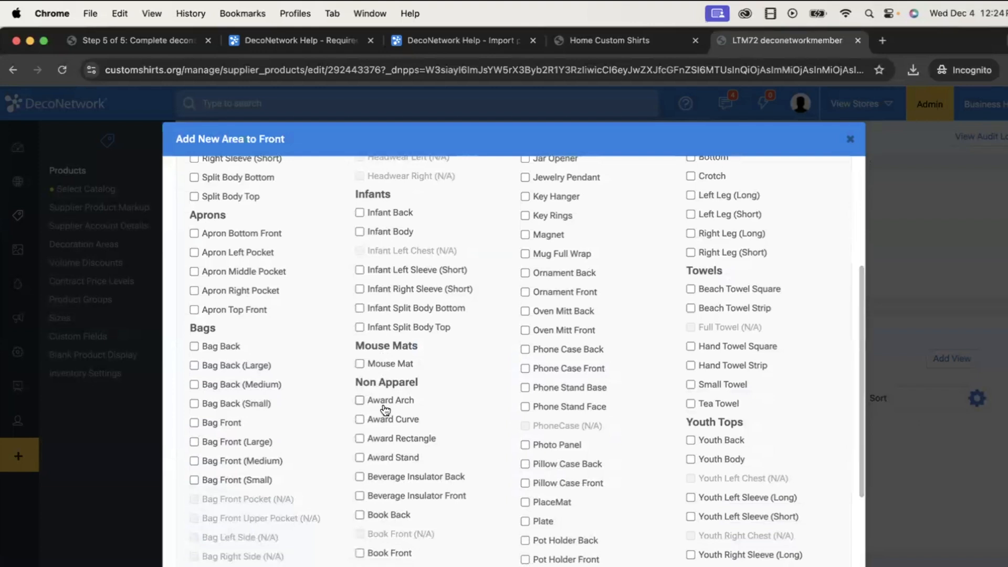
scroll(385, 407, "down", 3)
scroll(384, 401, "up", 7)
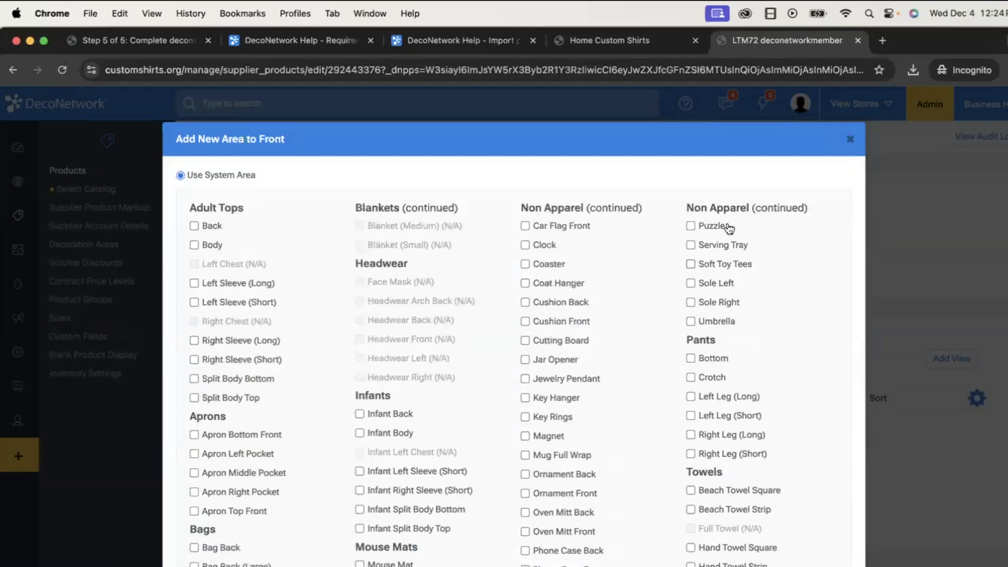
scroll(706, 430, "down", 1)
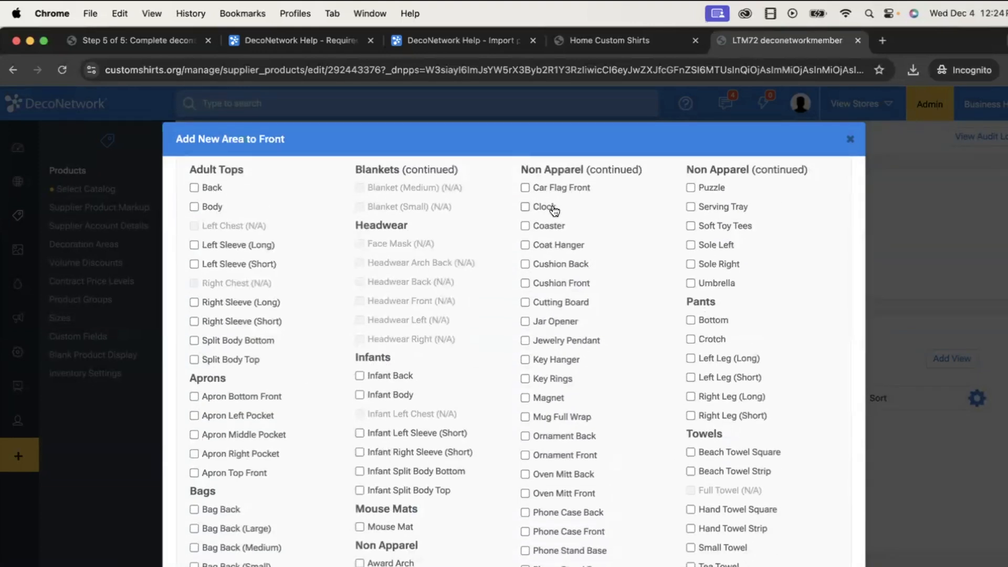
scroll(536, 317, "down", 6)
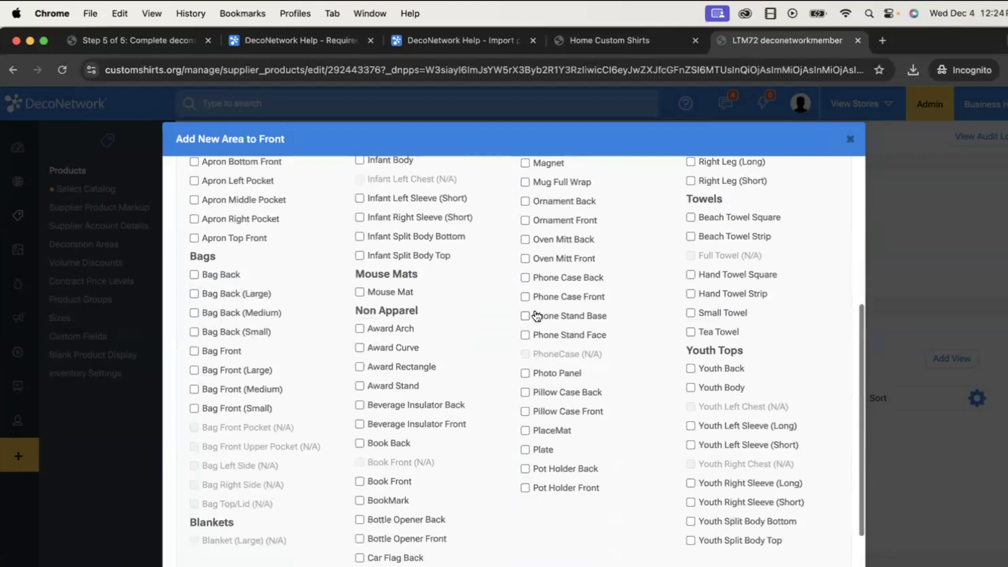
scroll(543, 501, "up", 1)
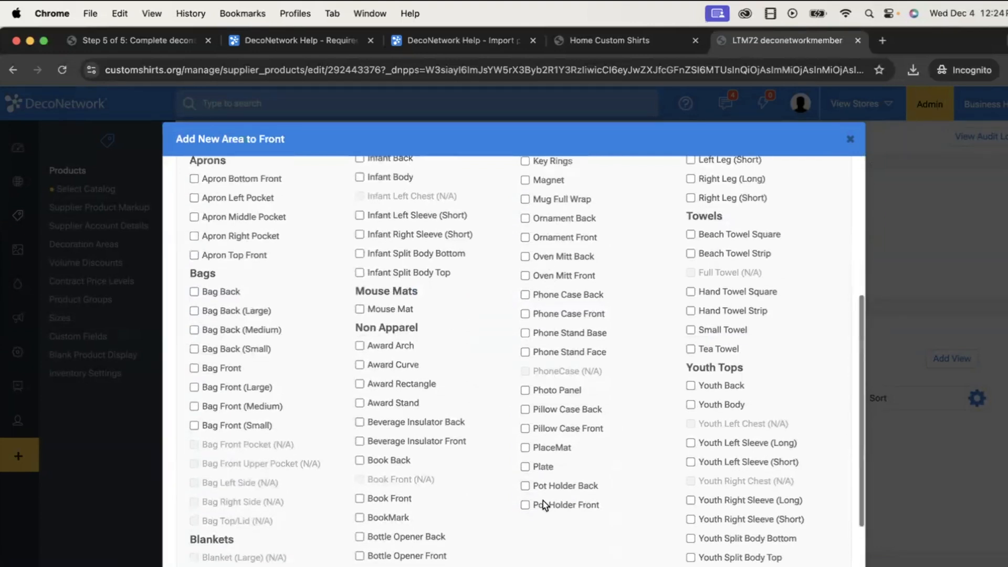
key("Escape")
key("Escape")
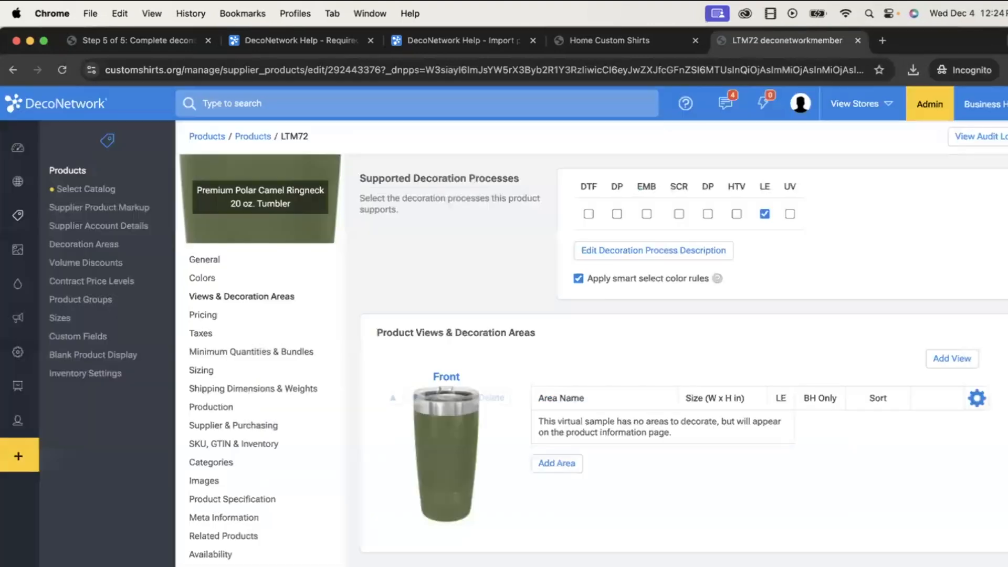
- Add a new area named Drinkware to the Non Apparel group in the decoration area settings
left_click(105, 251)
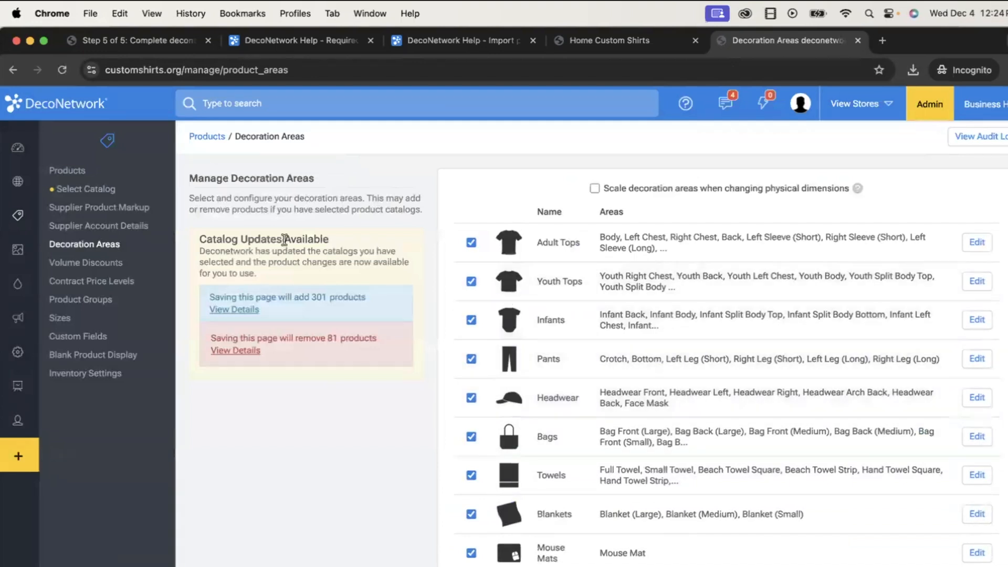
scroll(604, 342, "down", 3)
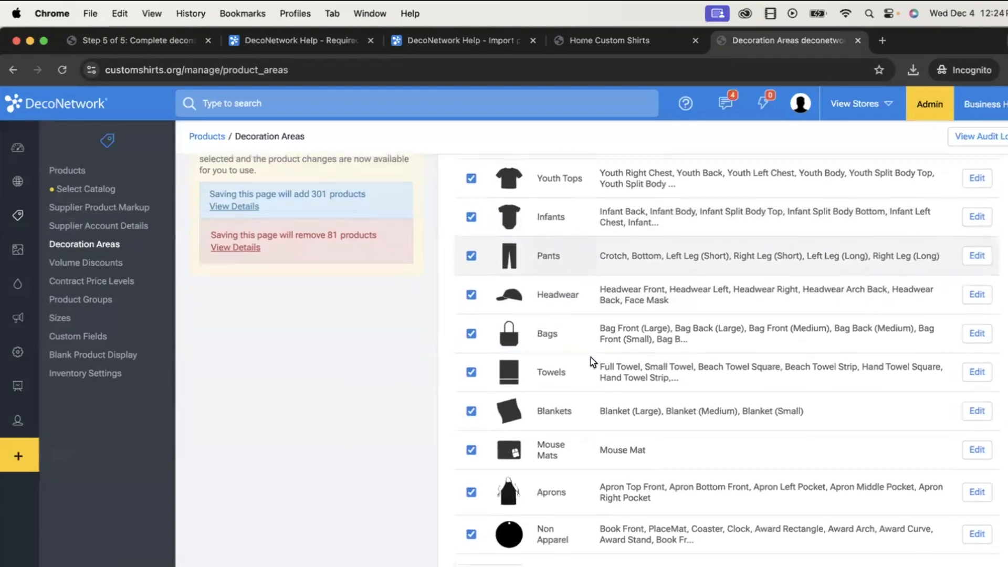
left_click(976, 546)
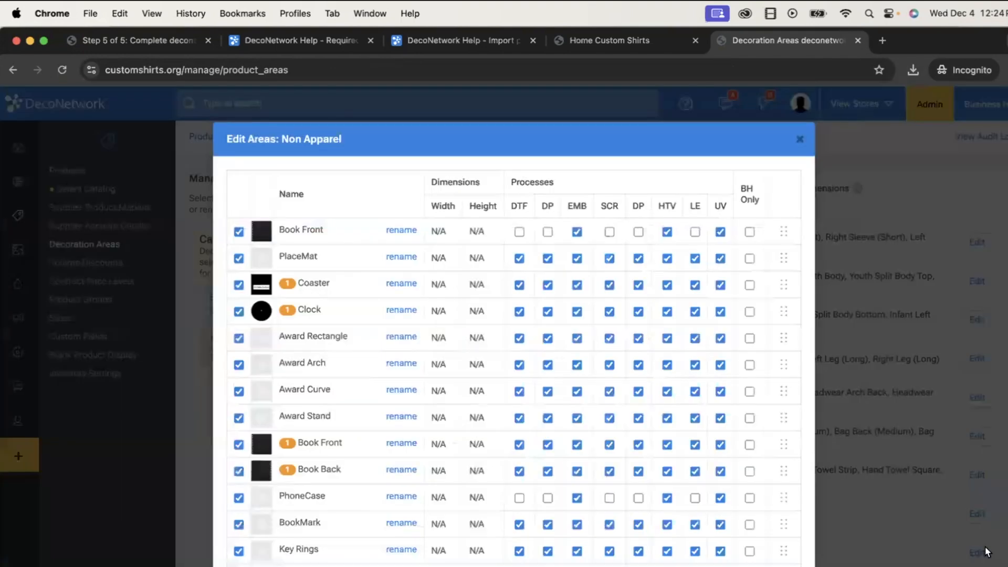
scroll(505, 447, "down", 4)
scroll(505, 447, "down", 15)
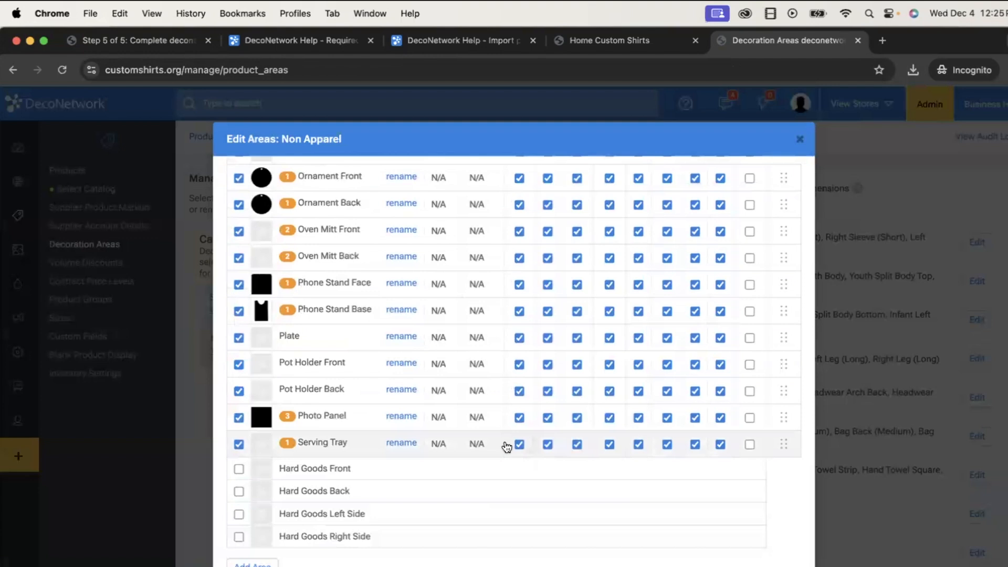
left_click(252, 563)
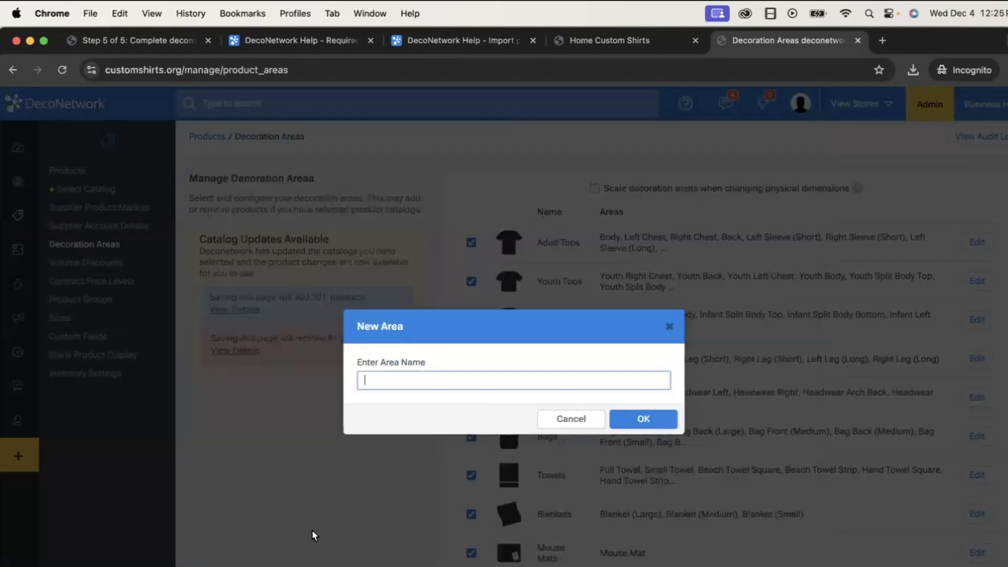
type("drinkware")
left_click(641, 418)
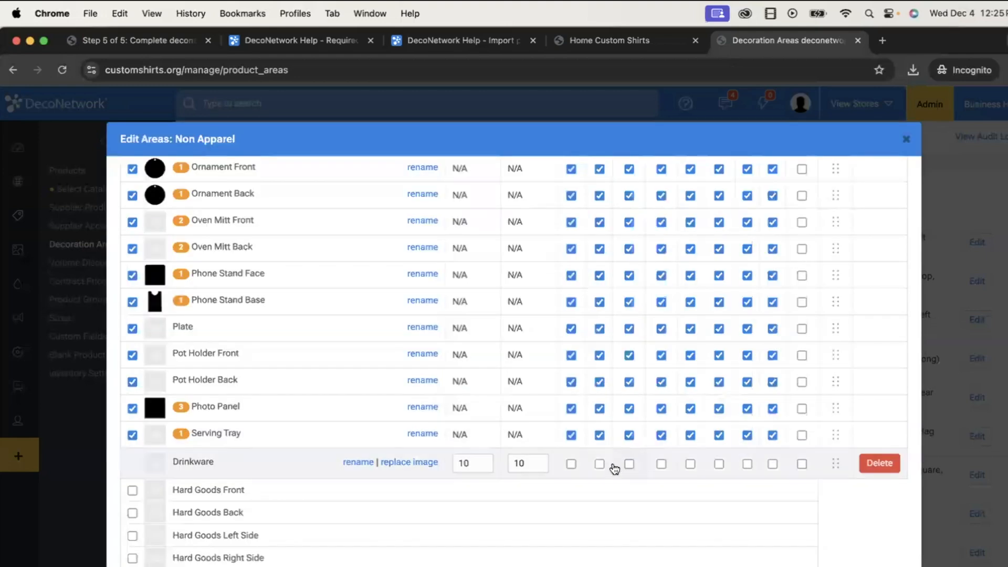
- Set the Drinkware area to 3 wide by 3 high, enable only the LE process for it, and save the Non Apparel areas
scroll(599, 469, "up", 15)
scroll(754, 337, "down", 10)
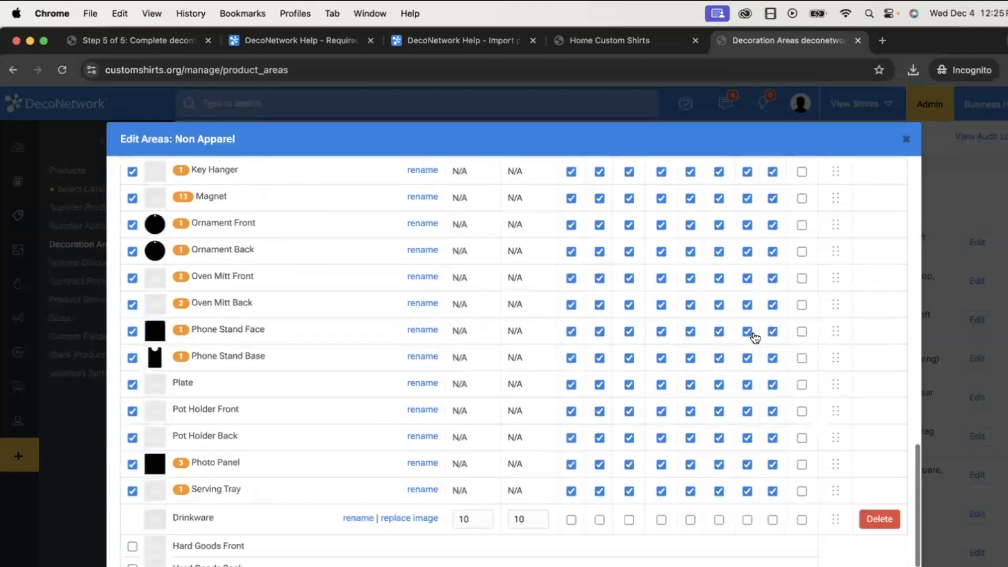
left_click(746, 442)
left_click(484, 440)
double_click(483, 439)
type("3")
key("Tab")
type("3")
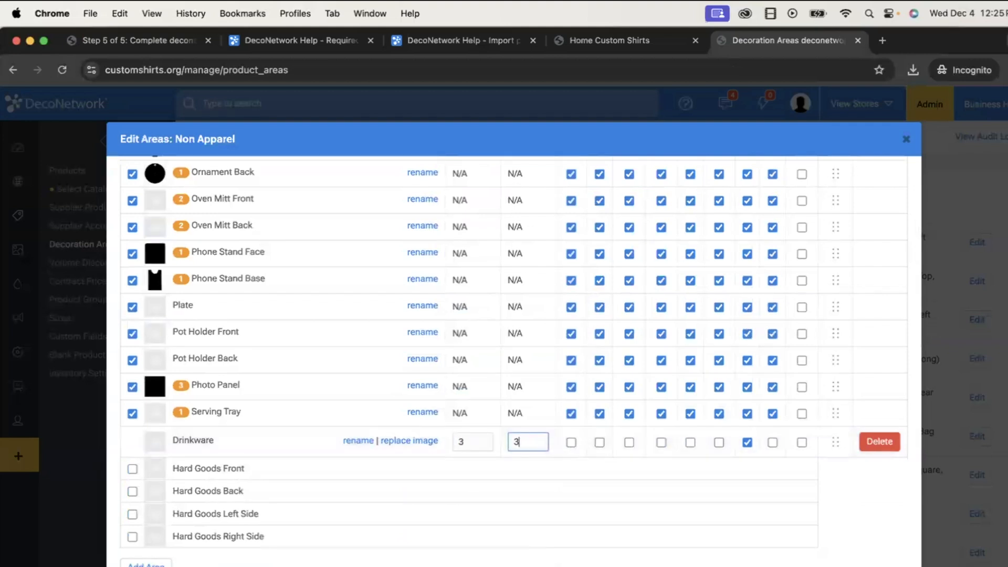
left_click_drag(132, 442, 132, 441)
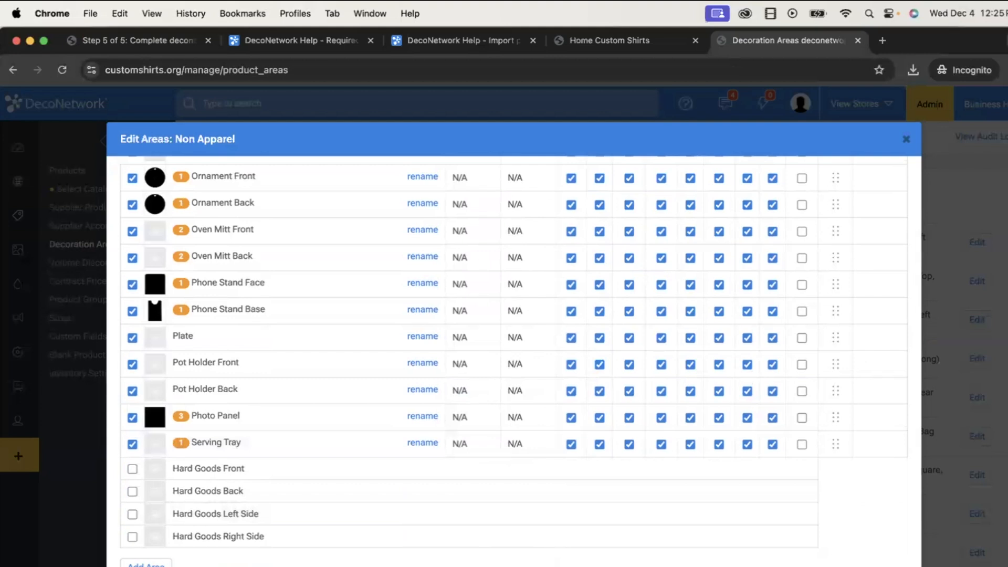
left_click(892, 566)
- Check the Drinkware entry in the Non Apparel areas and save the decoration area settings
scroll(904, 557, "down", 2)
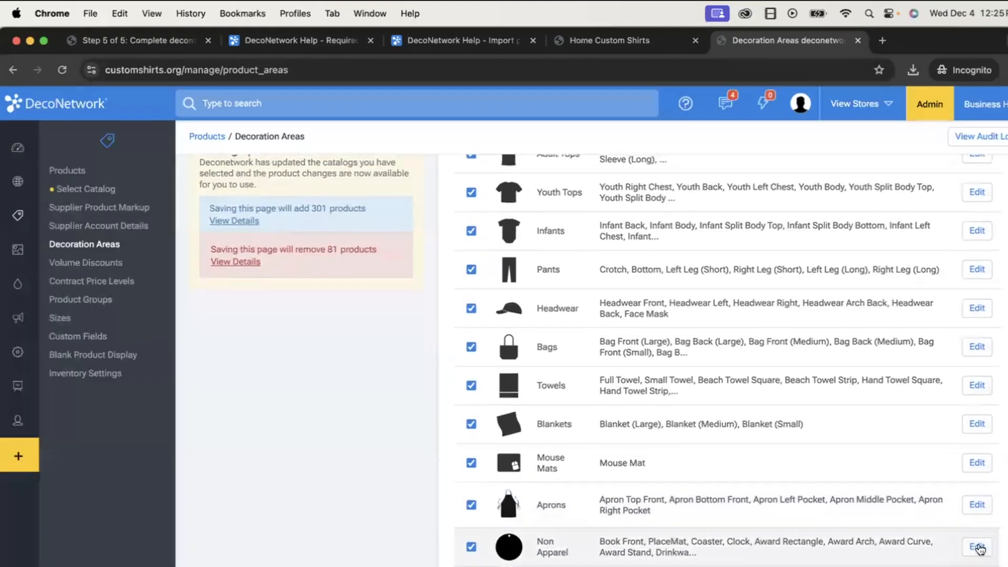
left_click(977, 546)
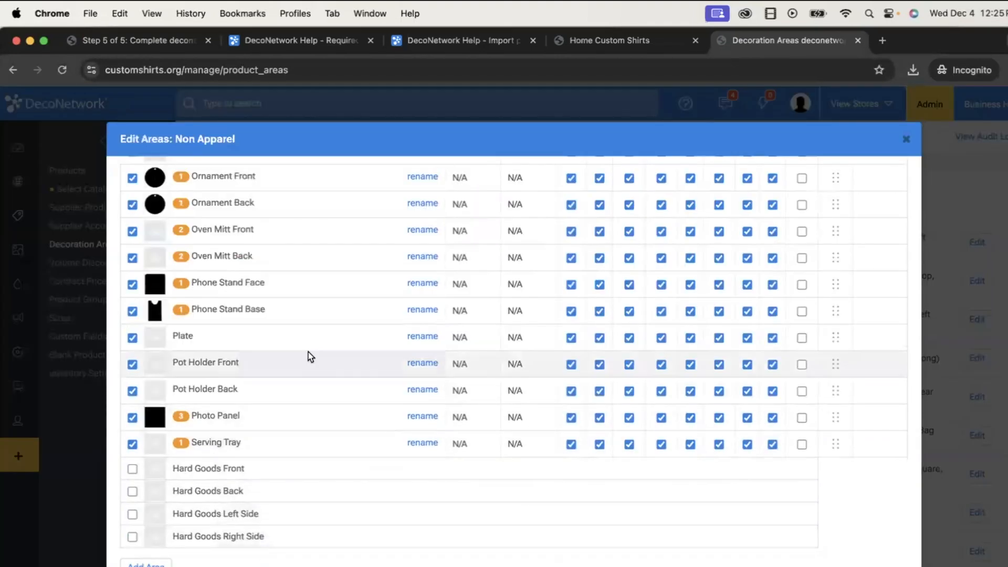
scroll(302, 341, "up", 20)
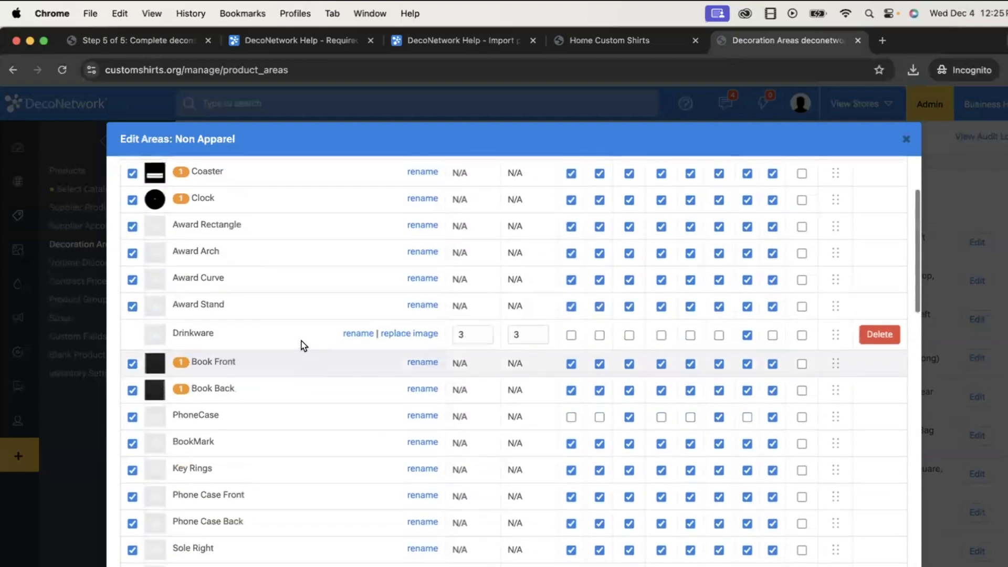
scroll(302, 342, "up", 3)
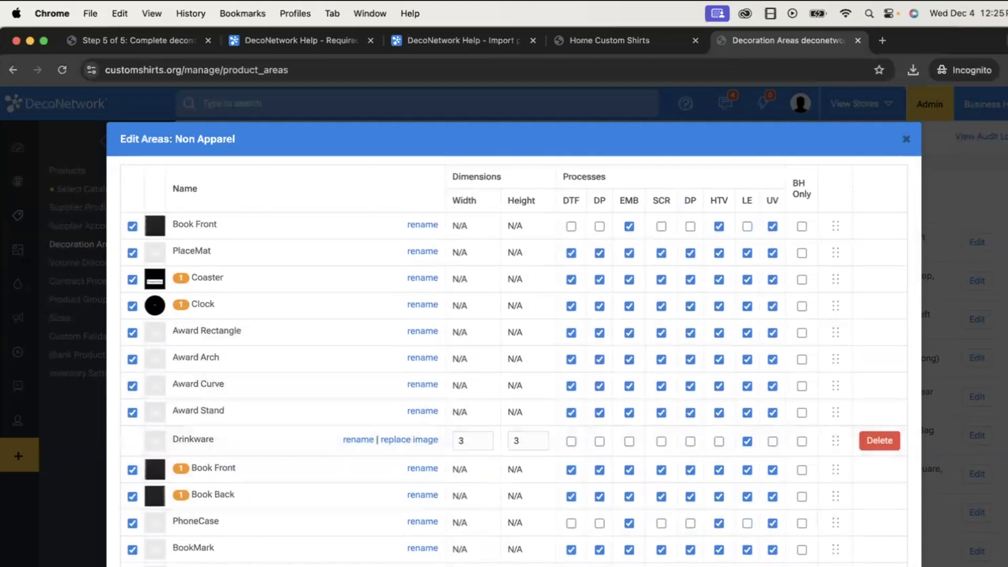
left_click(133, 441)
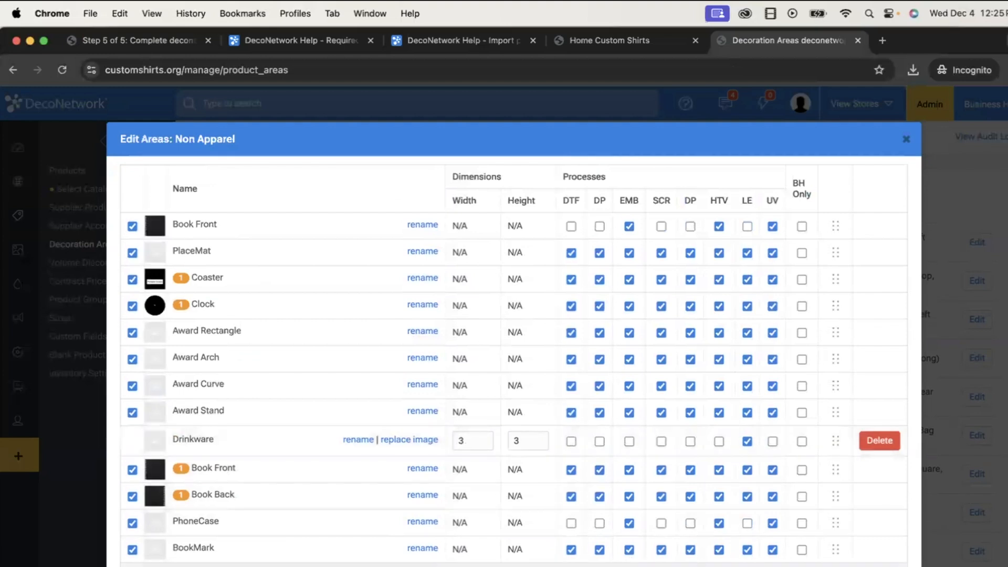
key("Escape")
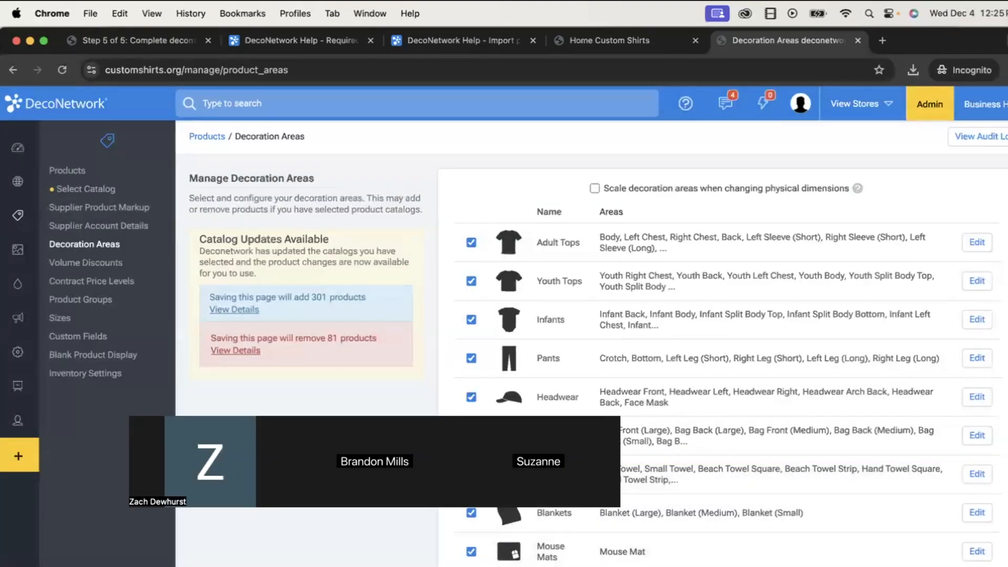
left_click(516, 565)
left_click(630, 167)
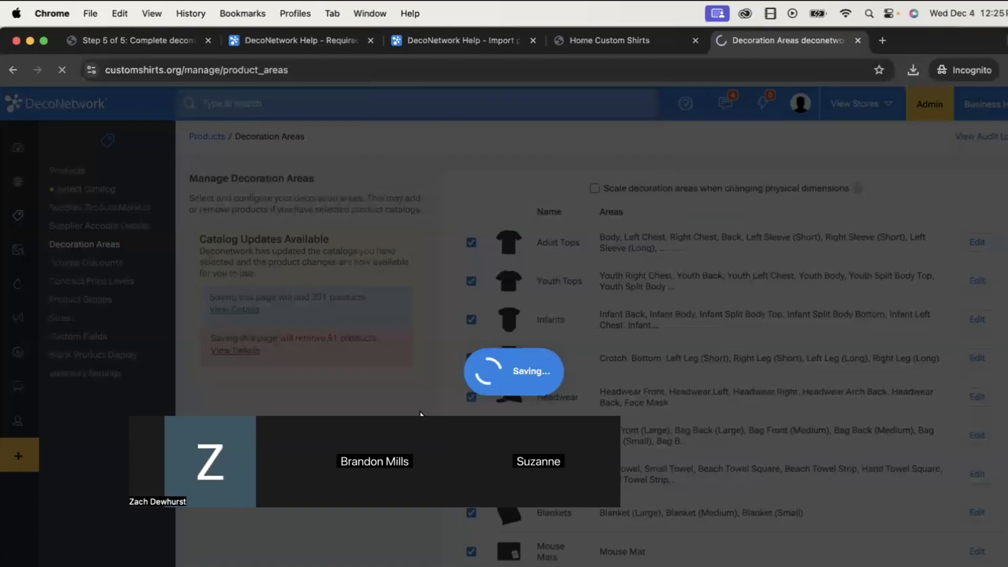
- Finish the completed product import and open the LTM72 tumbler's views and decoration areas from the product list
left_click(651, 42)
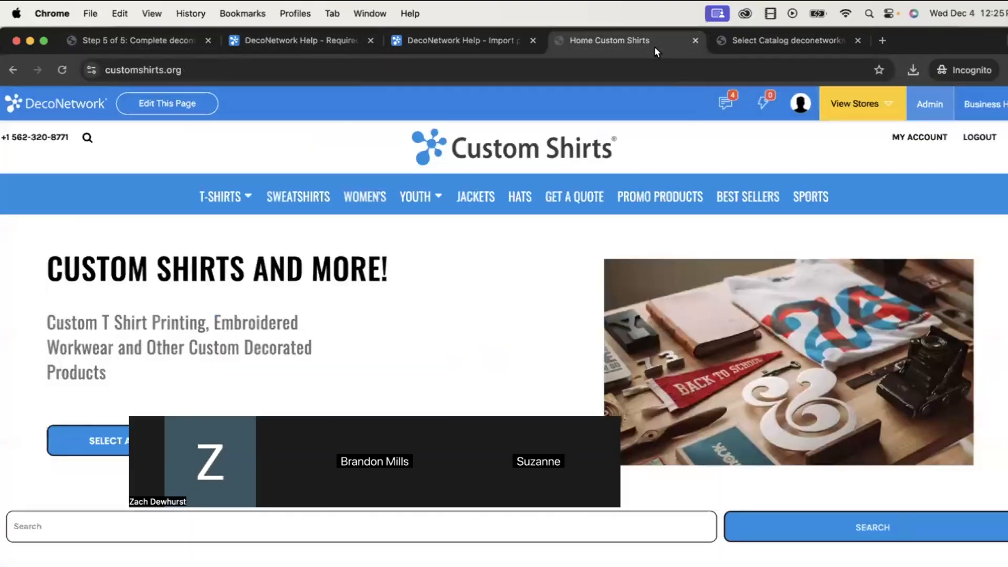
left_click(104, 43)
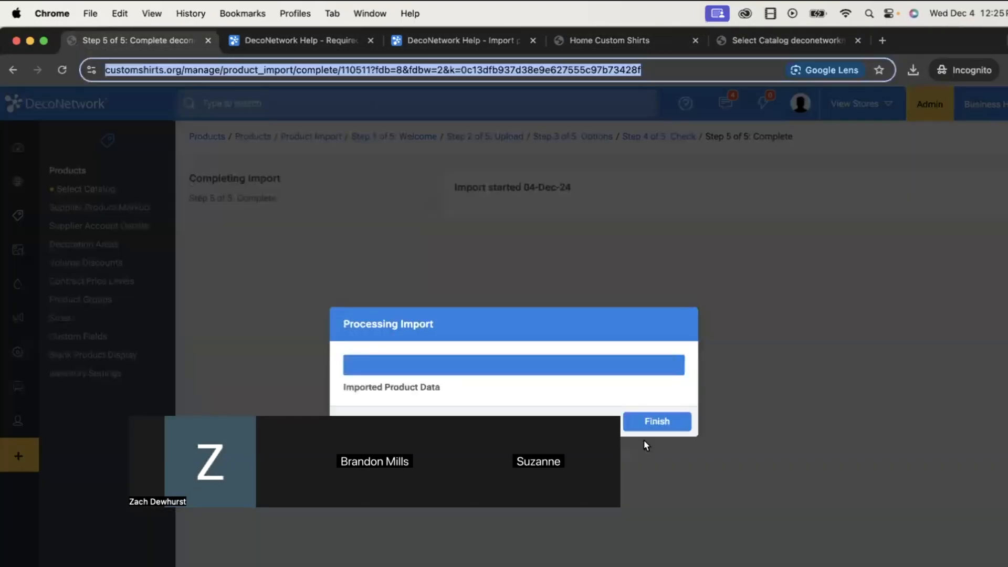
left_click(653, 424)
left_click(68, 174)
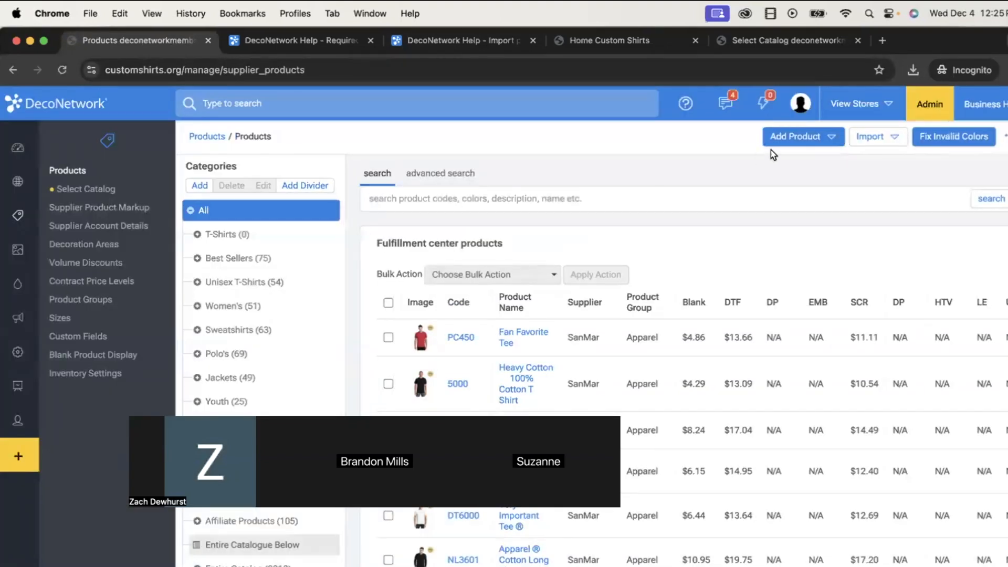
scroll(284, 531, "down", 2)
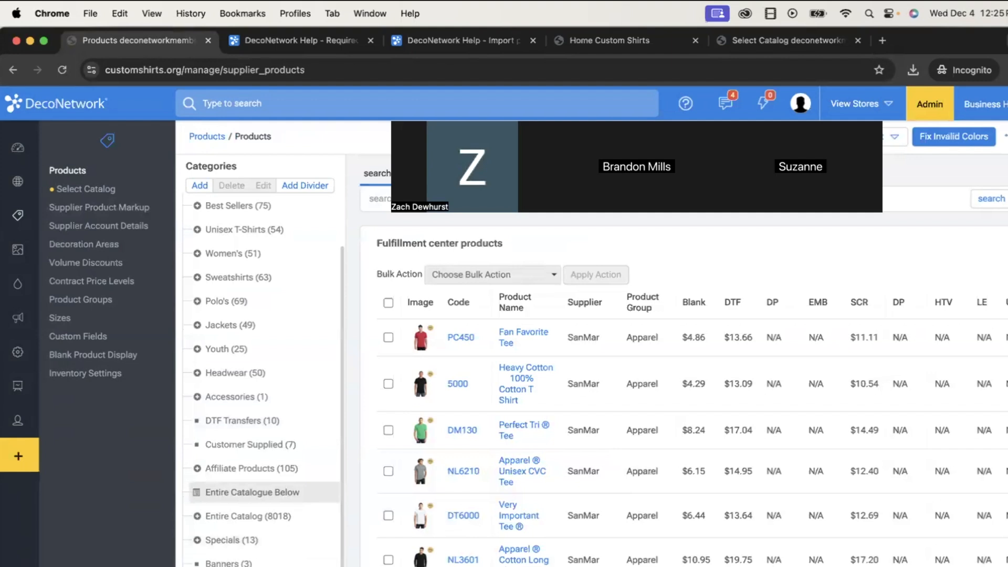
left_click(497, 354)
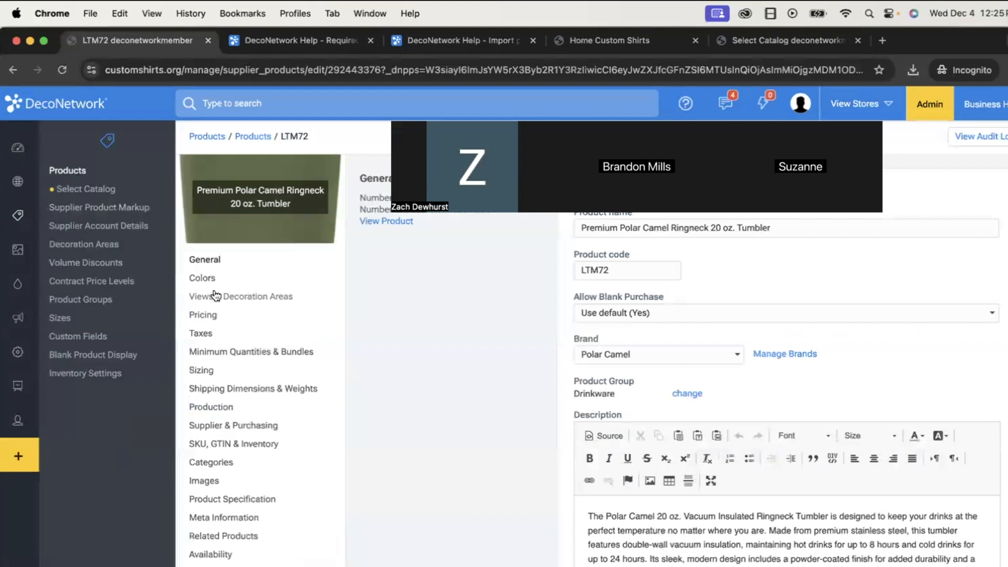
left_click(214, 296)
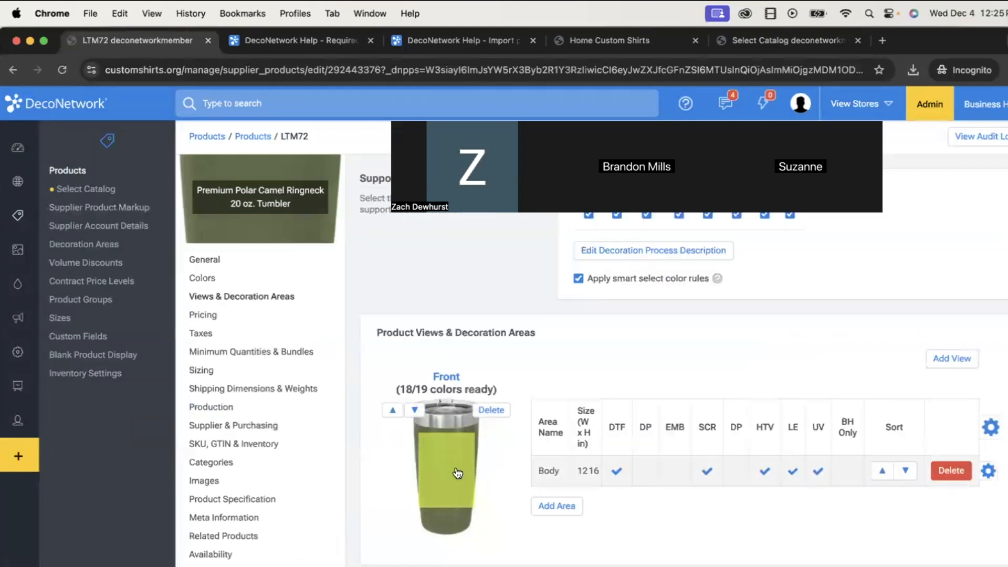
- Replace the Body area on the LTM72 tumbler's Front view with the Drinkware system area
left_click(950, 470)
left_click(639, 411)
left_click(952, 358)
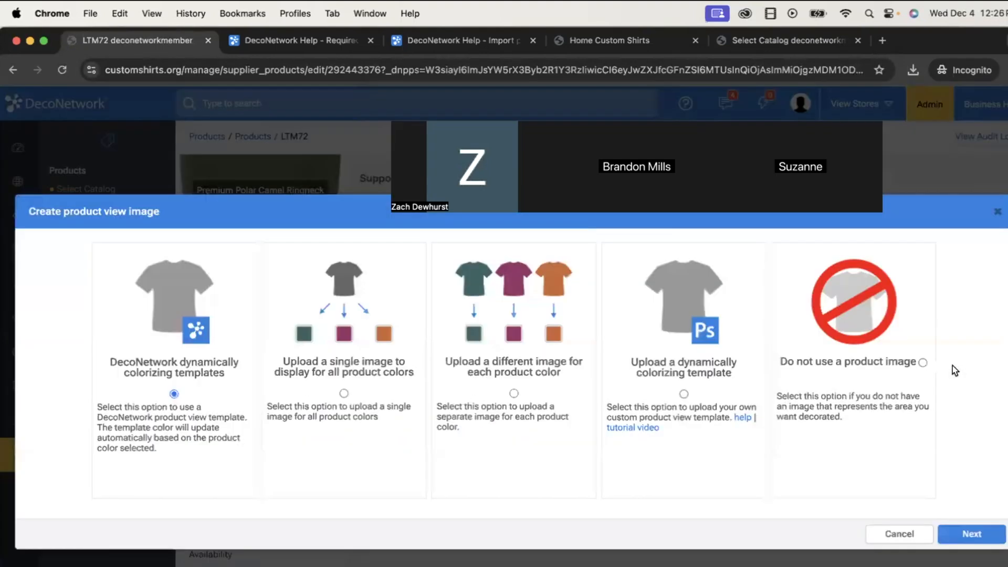
left_click(899, 533)
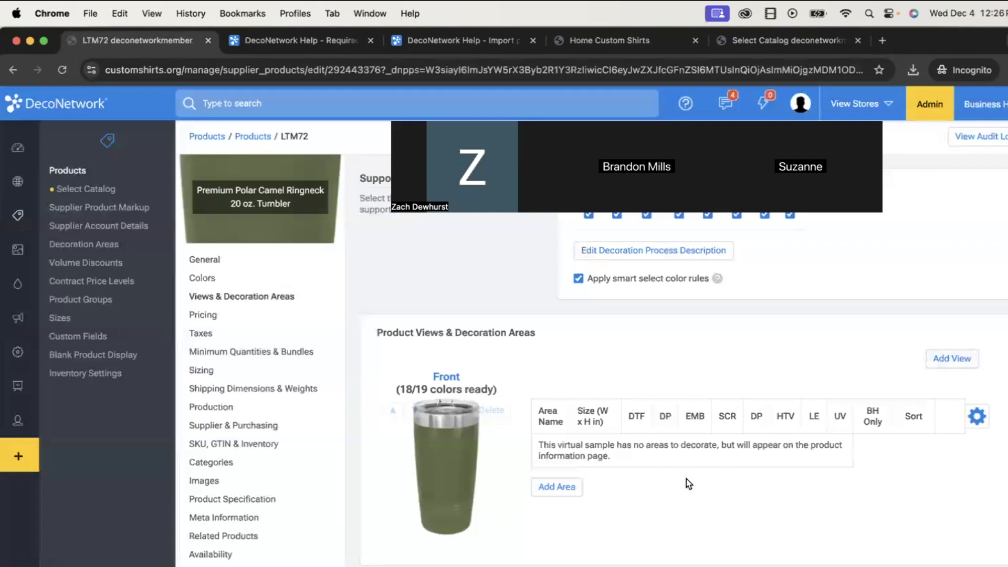
left_click(562, 493)
left_click(512, 381)
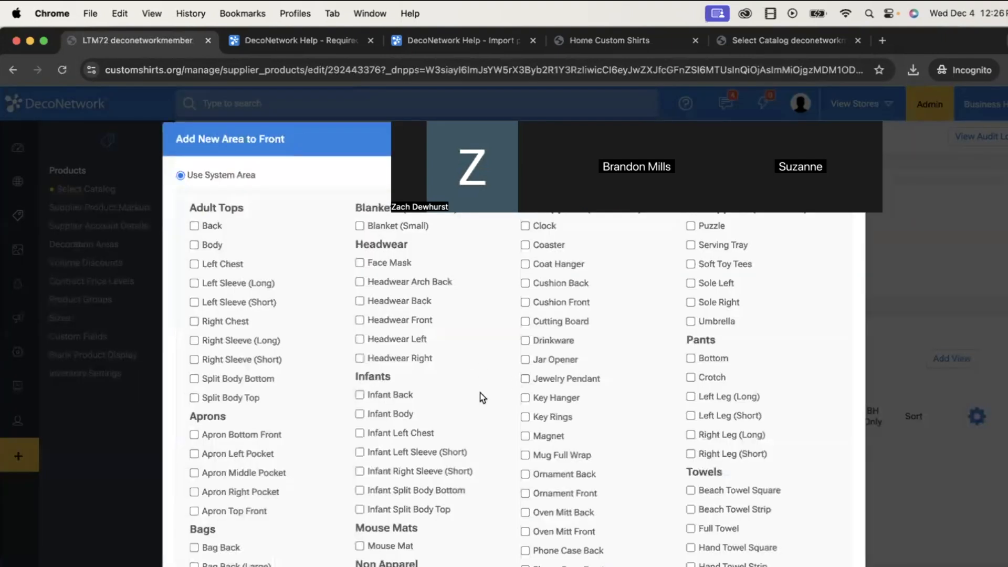
left_click(551, 344)
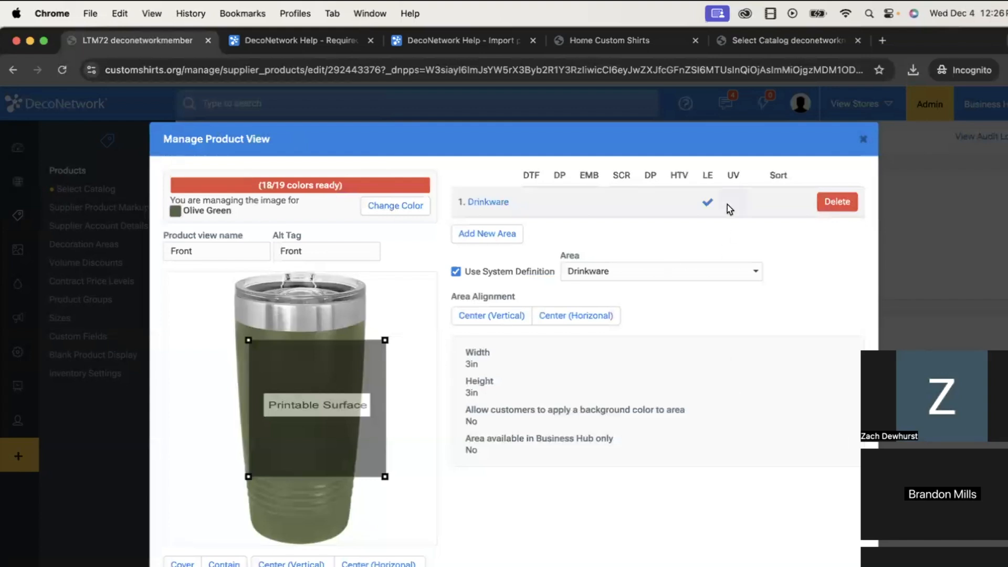
- Shrink and reposition the Drinkware area to fit within the tumbler body on the Front view, and check it on the Coral and Green images
left_click_drag(385, 341, 364, 360)
left_click_drag(318, 389, 310, 374)
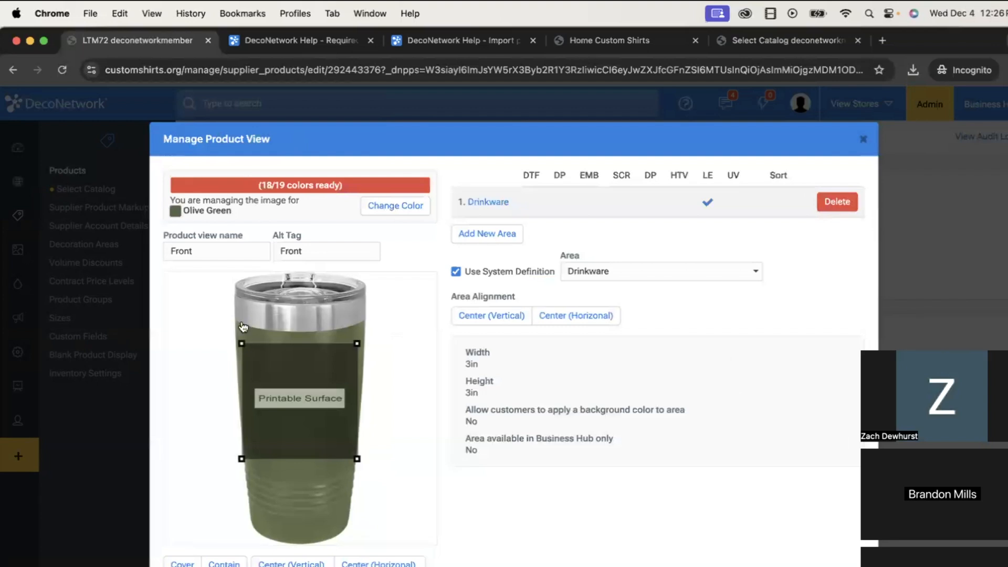
left_click(406, 205)
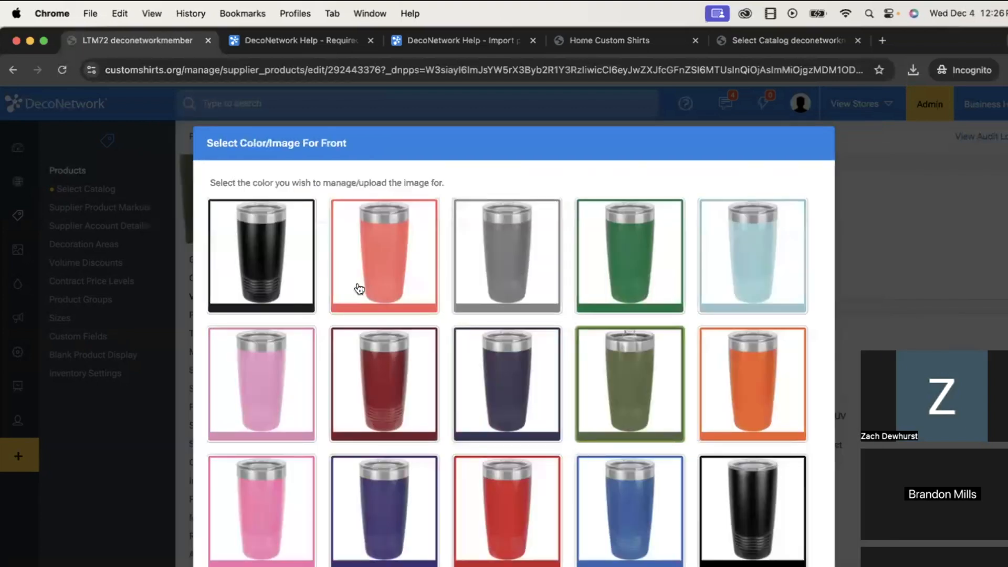
left_click(376, 305)
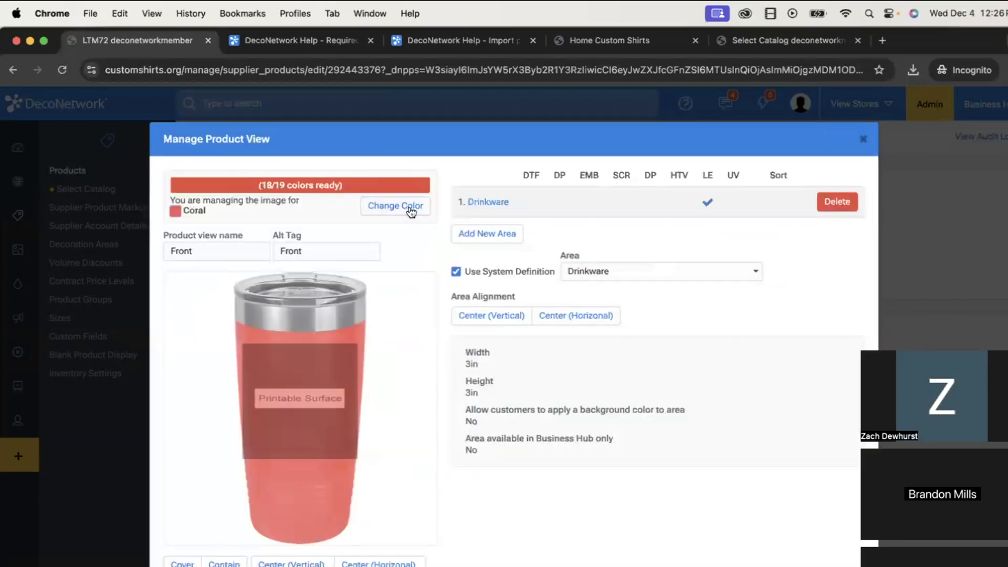
left_click(412, 210)
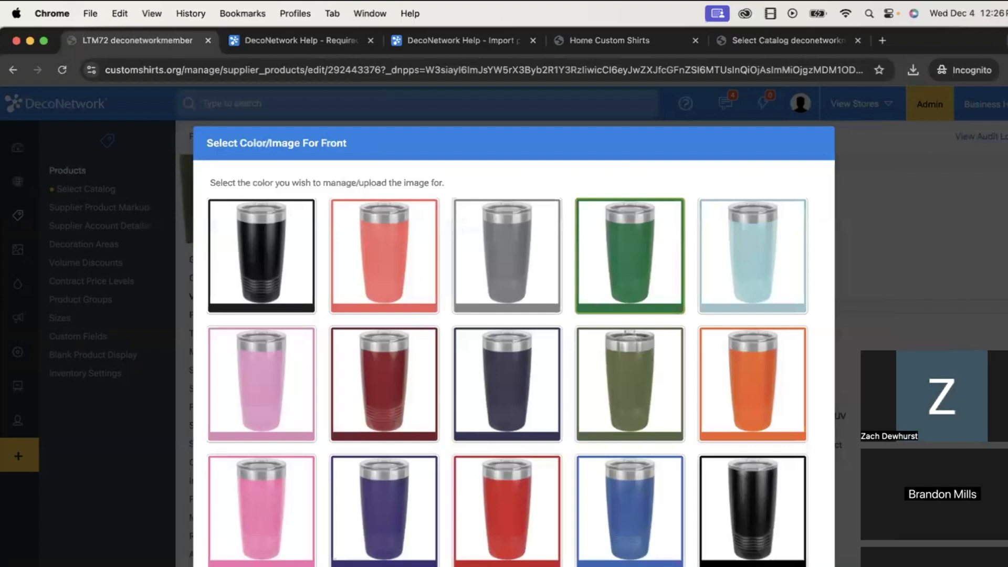
left_click(629, 268)
key("Escape")
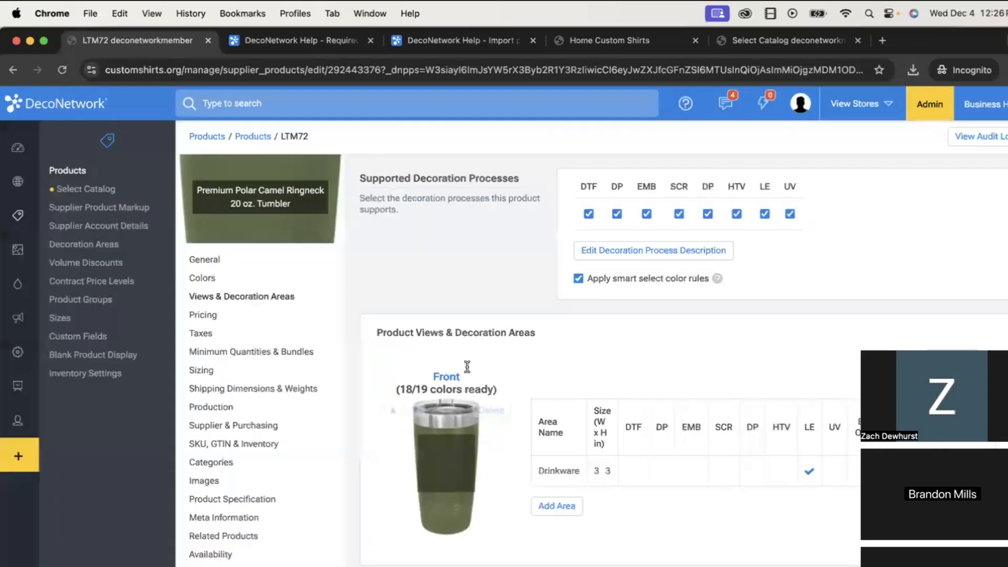
- Turn off the Yellow color for the LTM72 tumbler
left_click(215, 282)
scroll(564, 317, "down", 8)
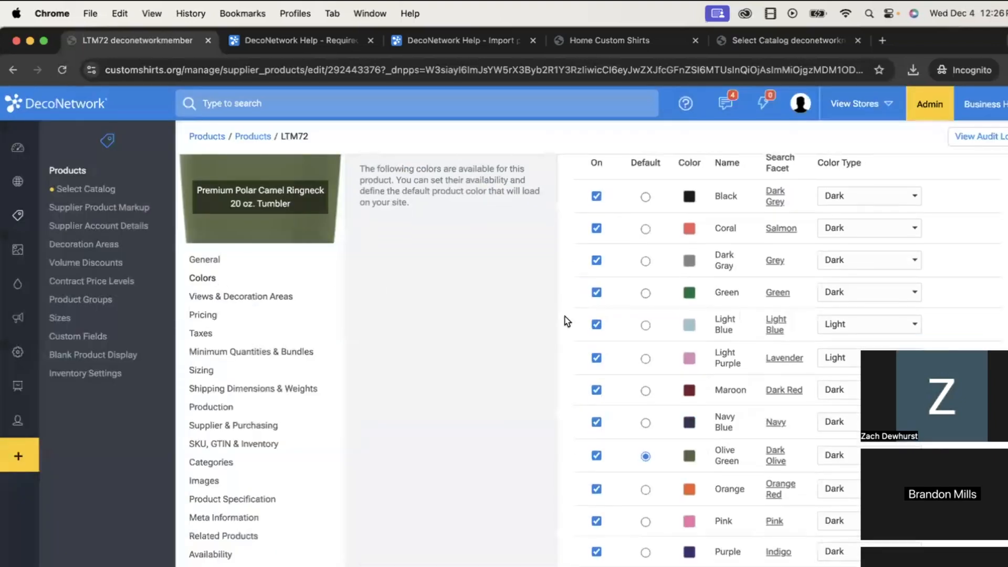
left_click(595, 463)
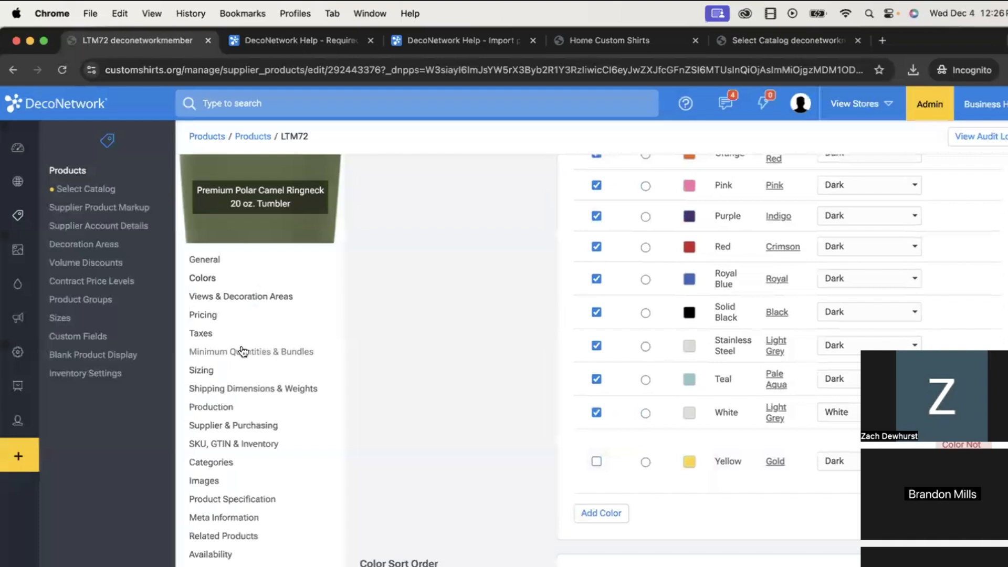
- Review the tumbler's pricing, tax, minimum quantity and bundle, and sizing settings
left_click(238, 297)
left_click(213, 316)
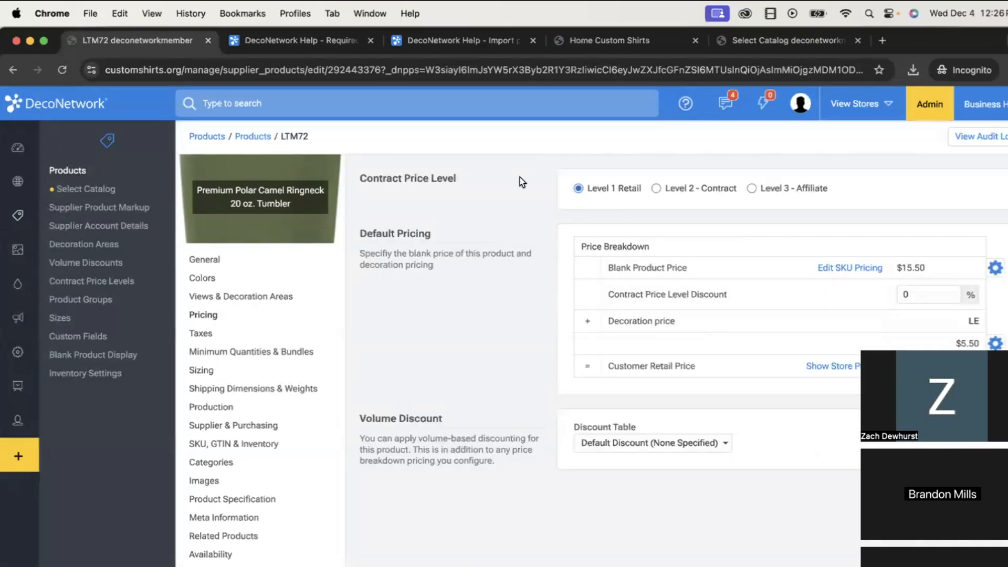
left_click(242, 306)
left_click(221, 335)
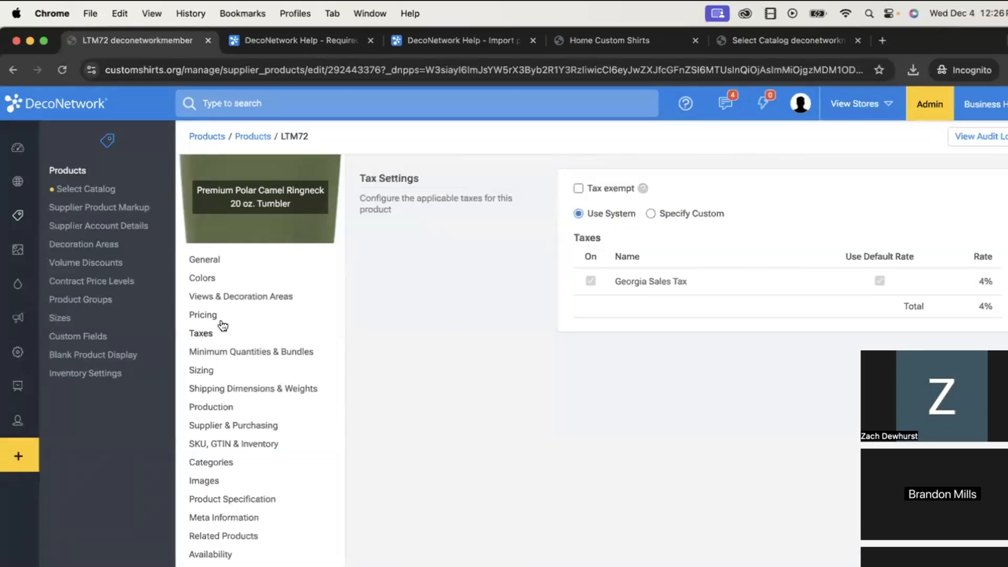
left_click(219, 316)
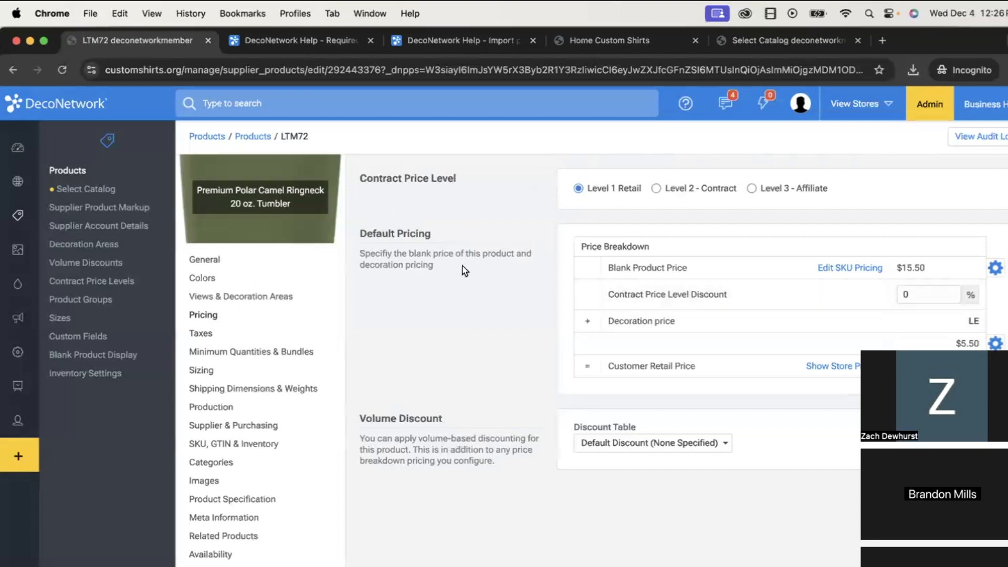
left_click(233, 361)
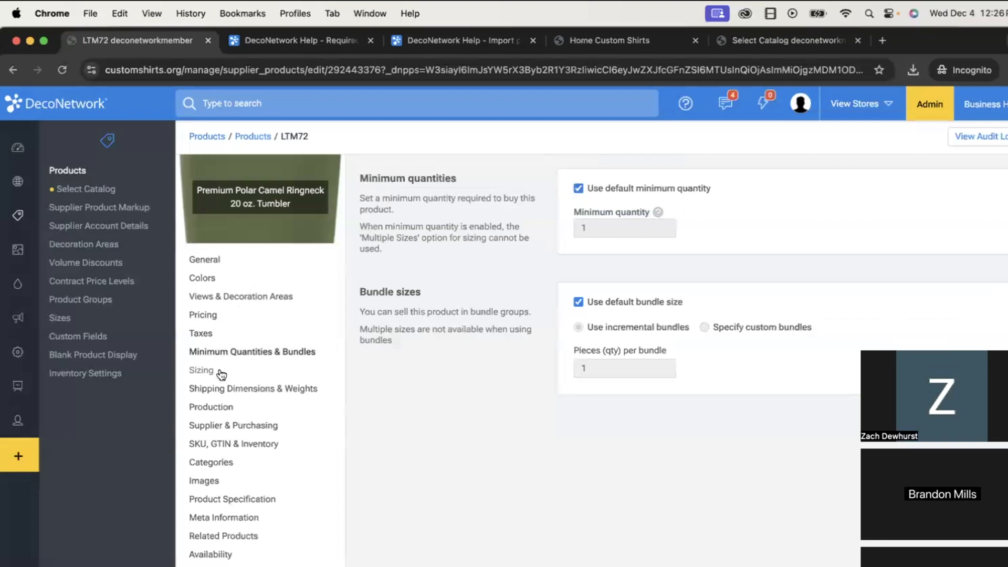
left_click(221, 372)
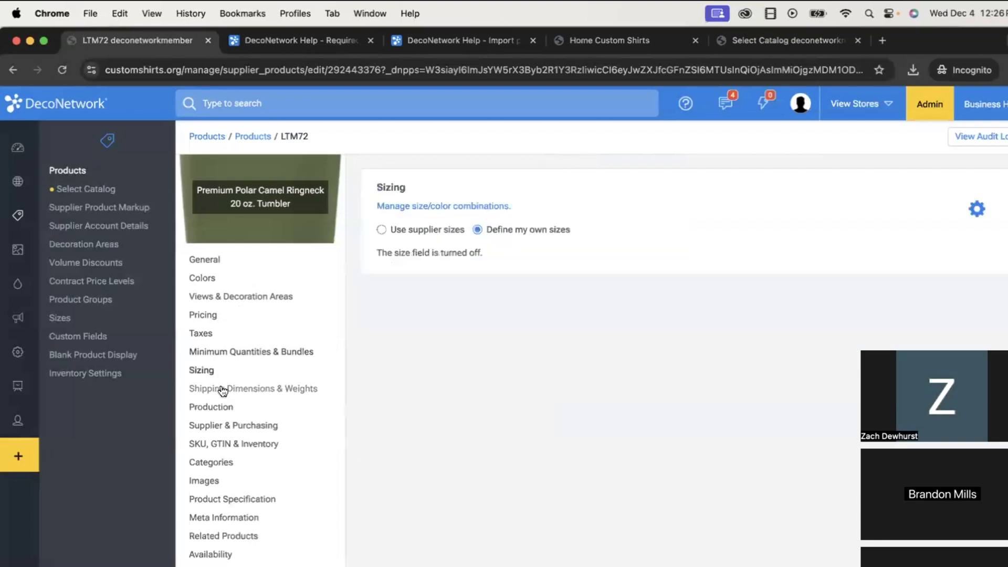
- Examine the tumbler's shipping dimensions, packaging options and single shipping weight
left_click(224, 393)
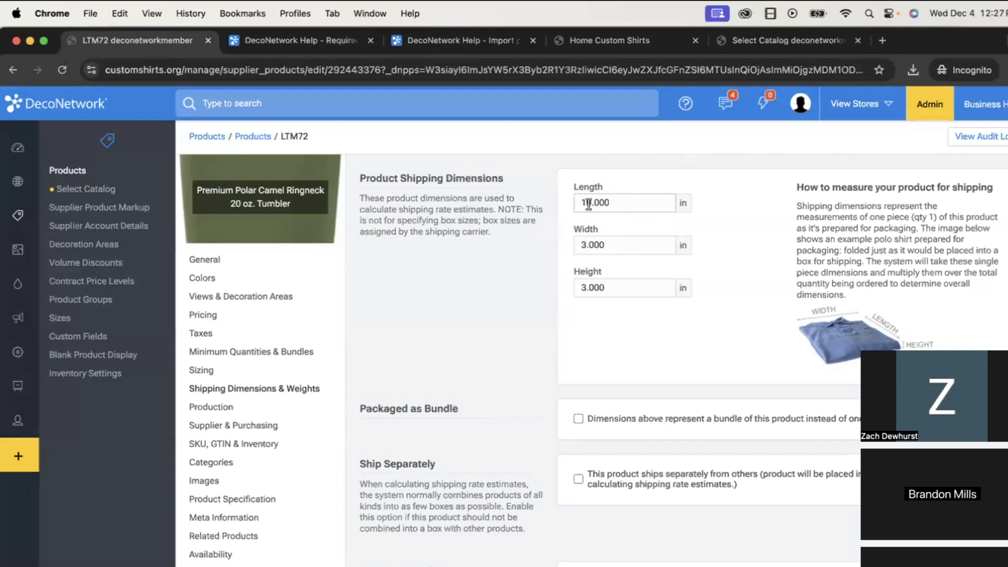
scroll(633, 286, "down", 3)
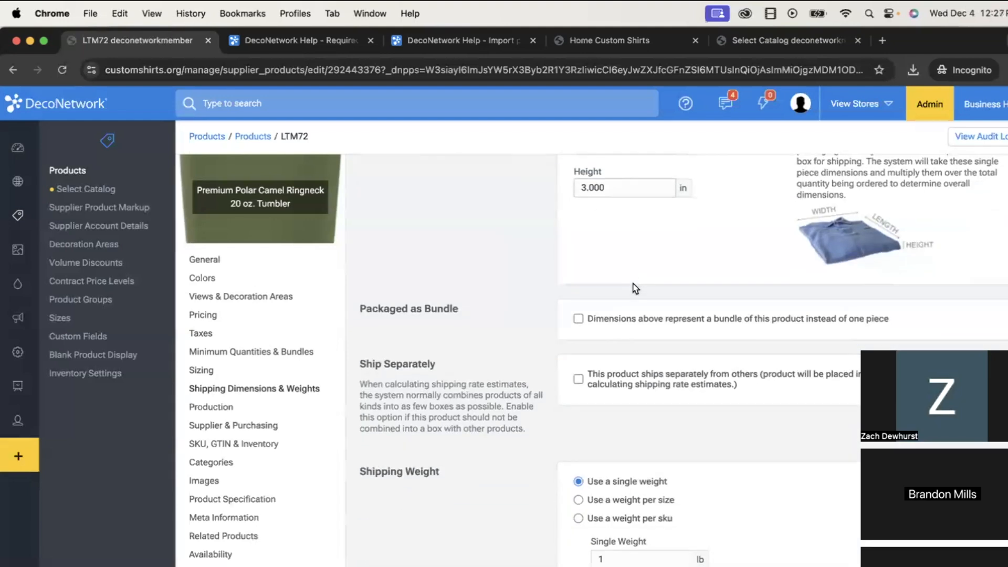
left_click(636, 562)
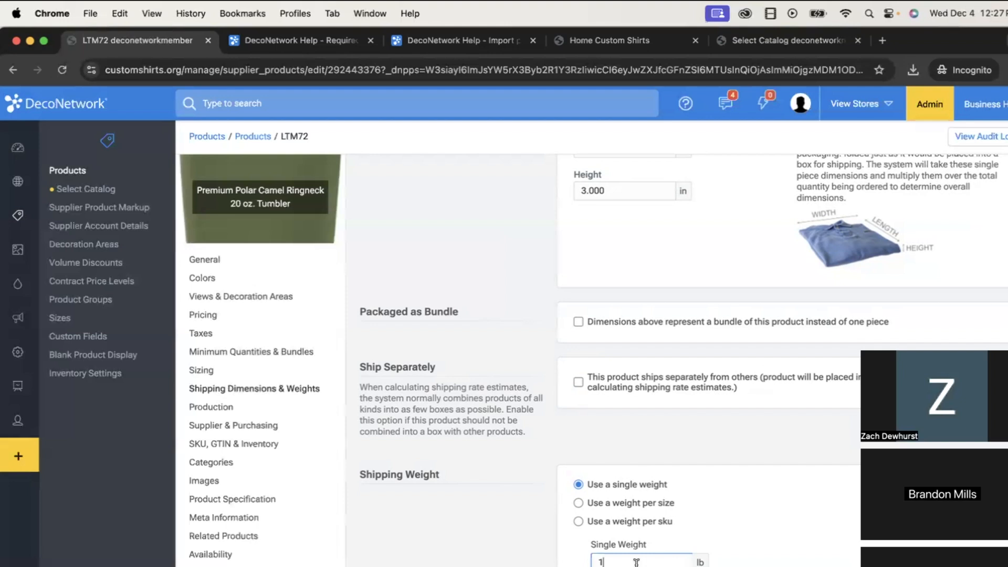
scroll(636, 556, "up", 1)
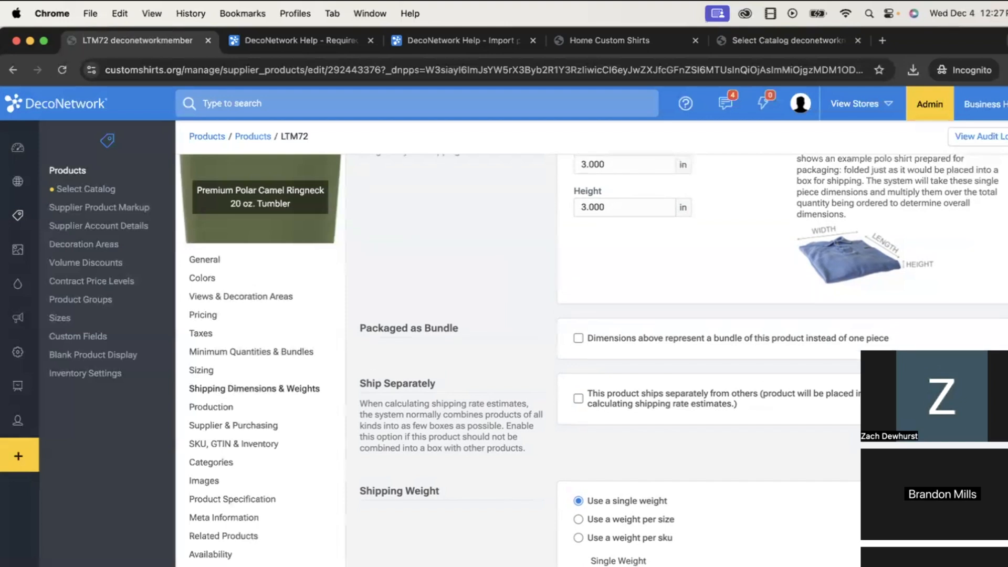
scroll(636, 204, "up", 3)
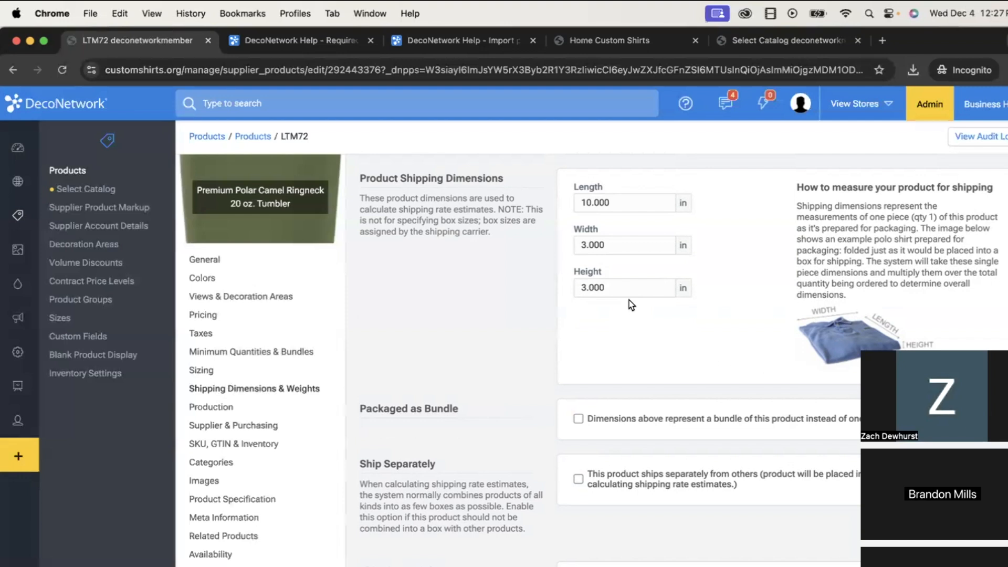
- Review the tumbler's SKU table, assigned categories and the decoration area on its Front view
left_click(211, 425)
left_click(212, 446)
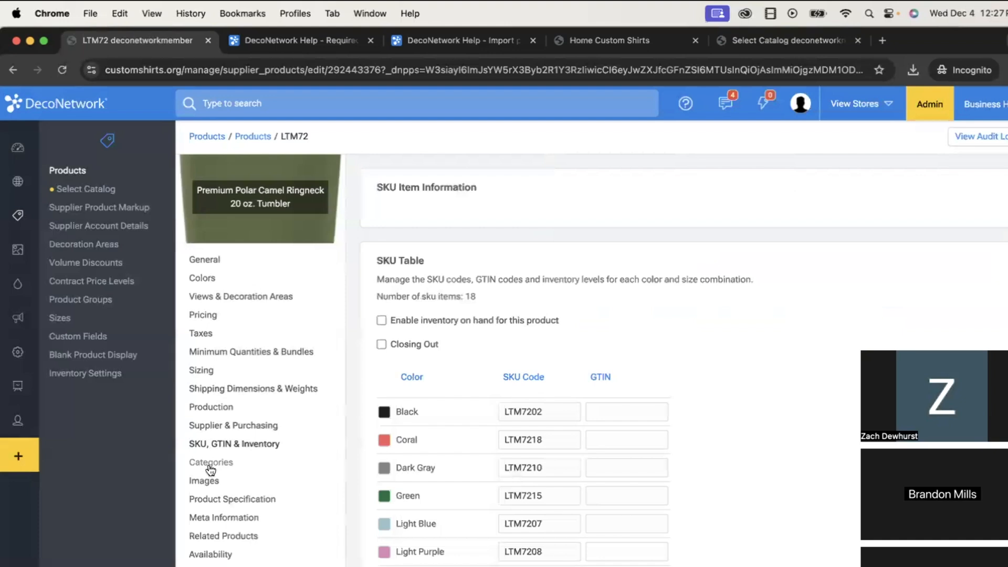
left_click(209, 462)
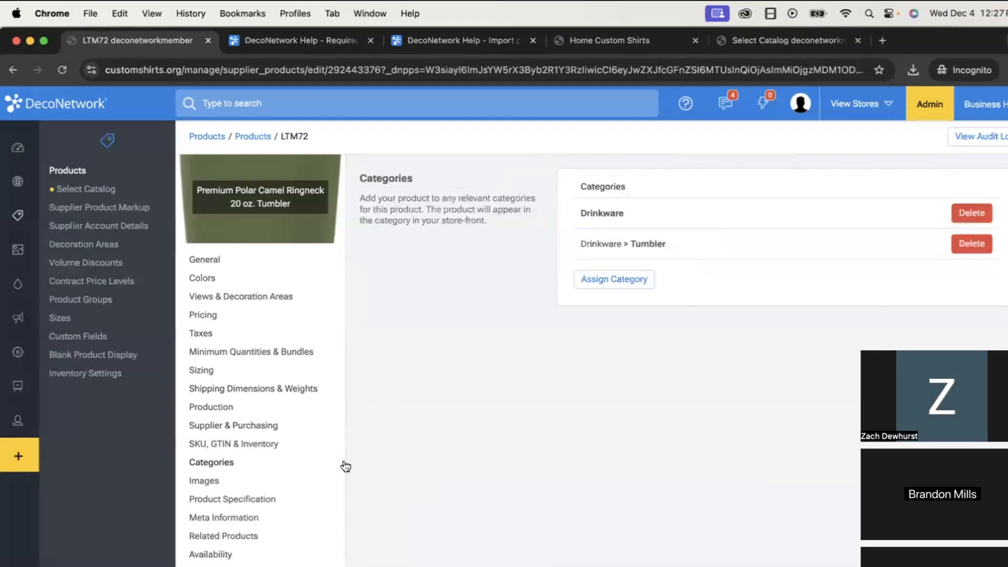
left_click(261, 299)
mouse_move(431, 449)
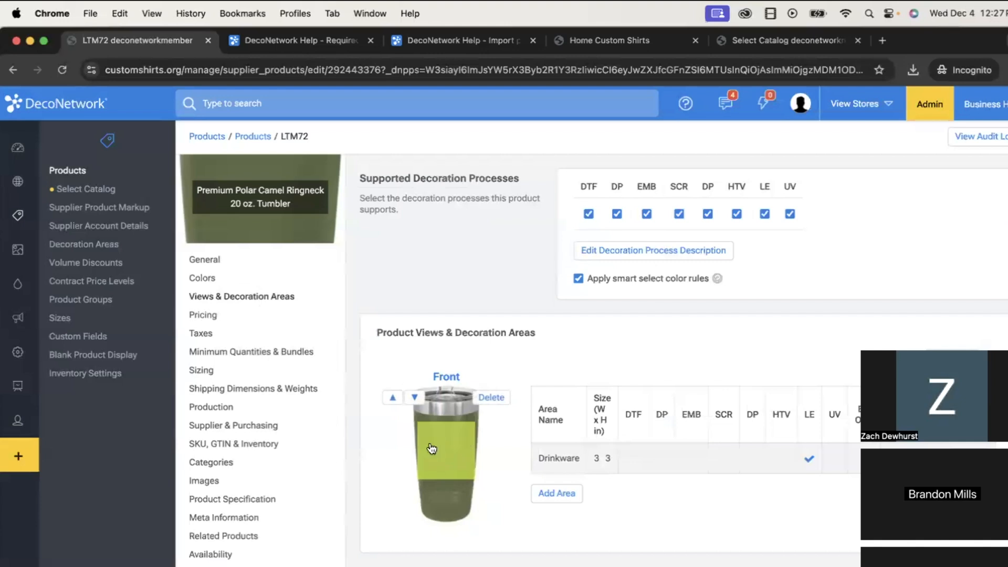
- Make the LTM72 tumbler active for sale in its general settings and save the product
left_click(204, 259)
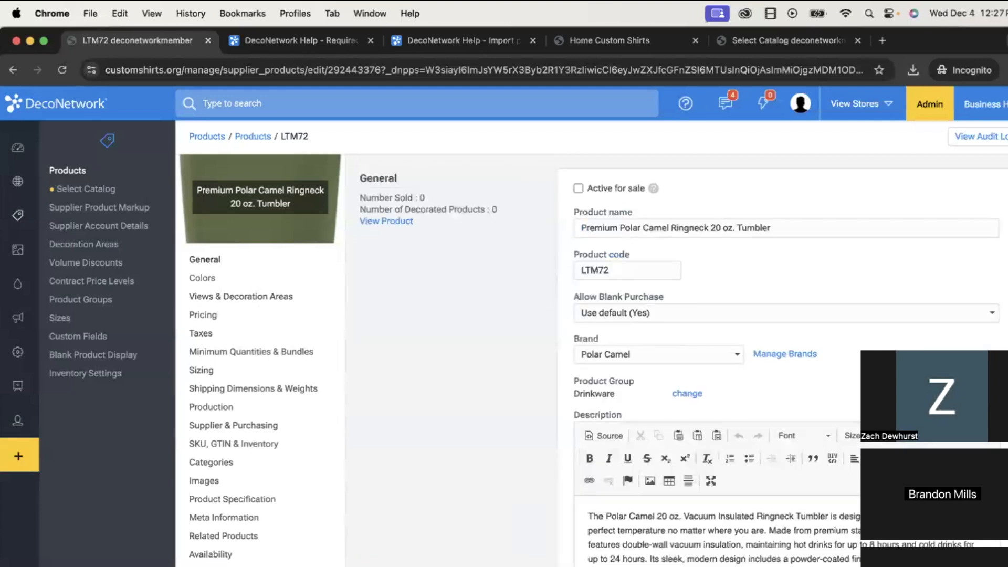
left_click(584, 190)
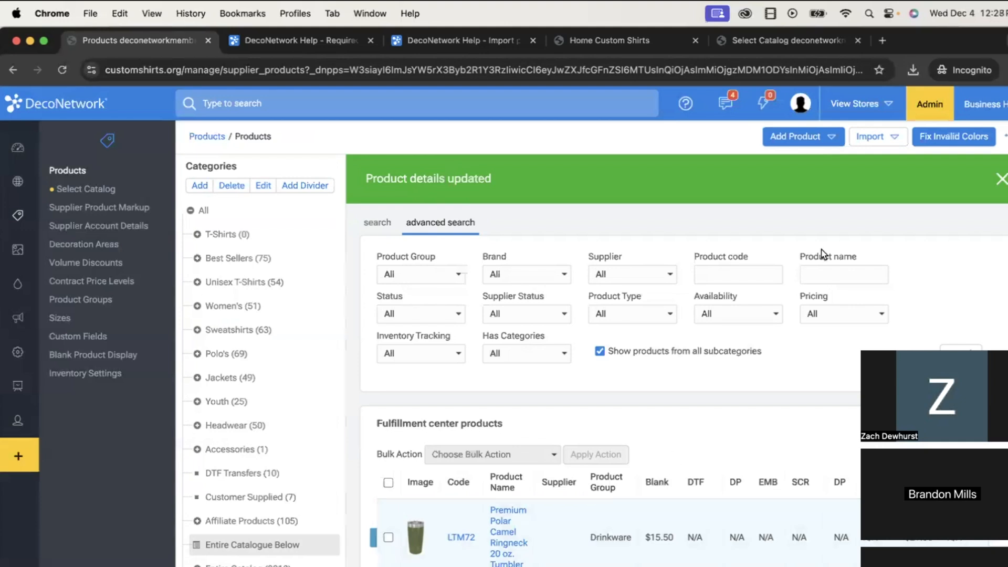
- Copy the LTM72 tumbler from the fulfillment center products and open the copy for editing
left_click(829, 136)
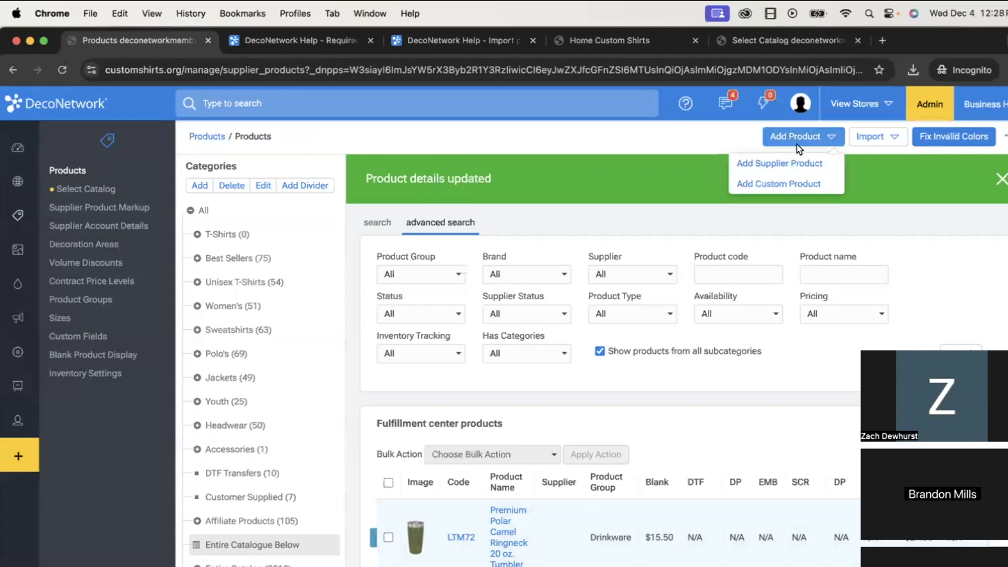
left_click(781, 183)
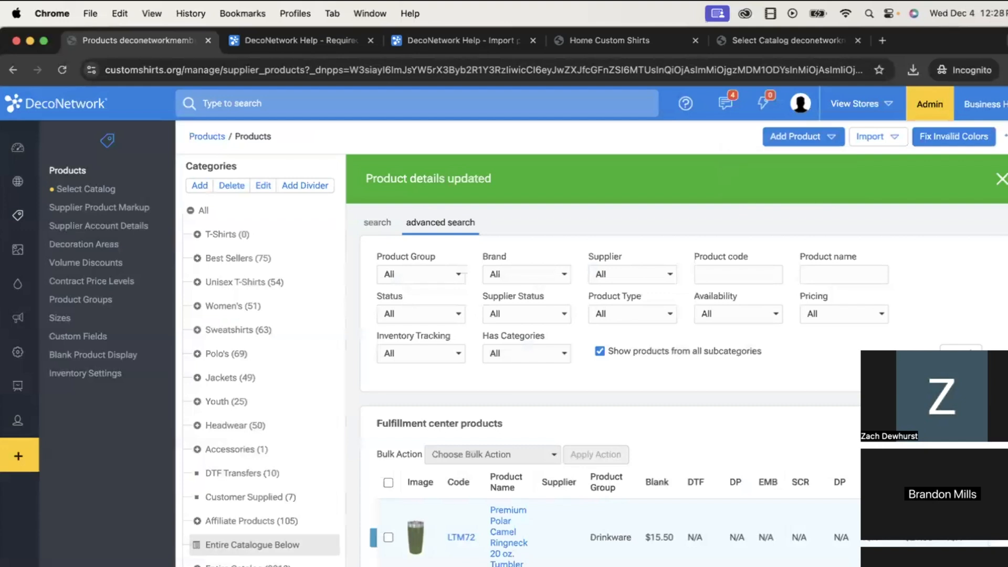
left_click(1000, 537)
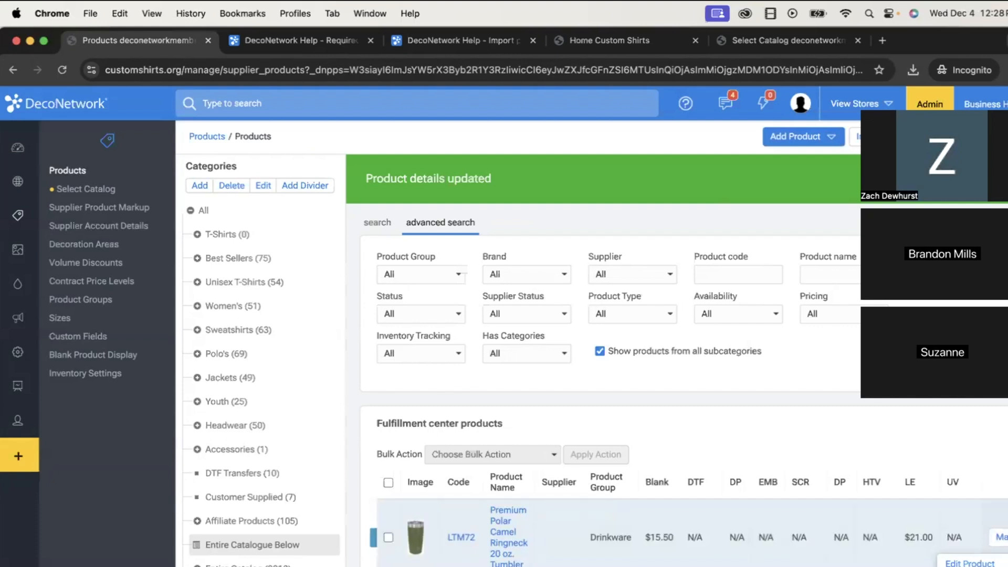
left_click(969, 565)
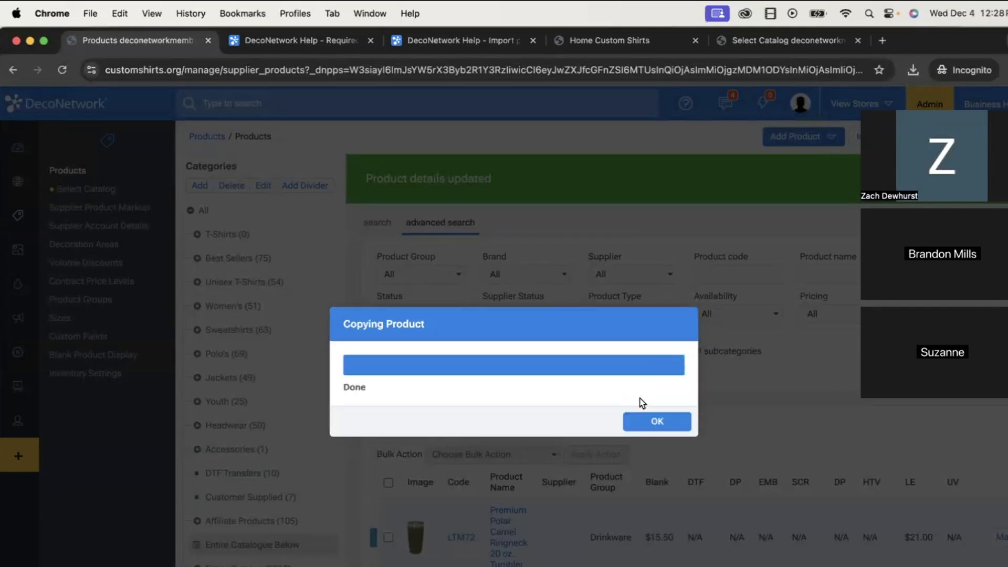
left_click(656, 422)
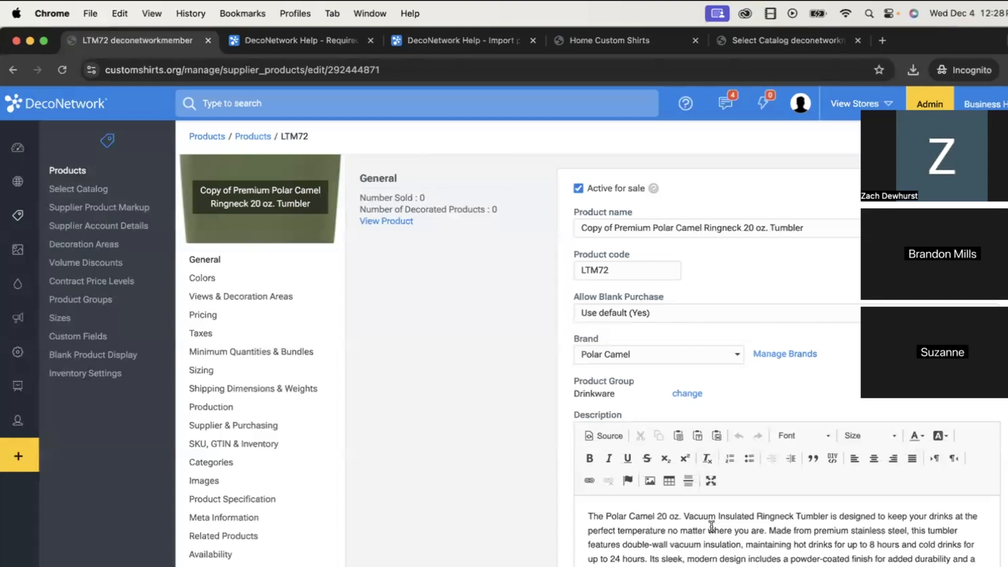
- Look over the product's Views & Decoration Areas section and its General description
left_click(274, 294)
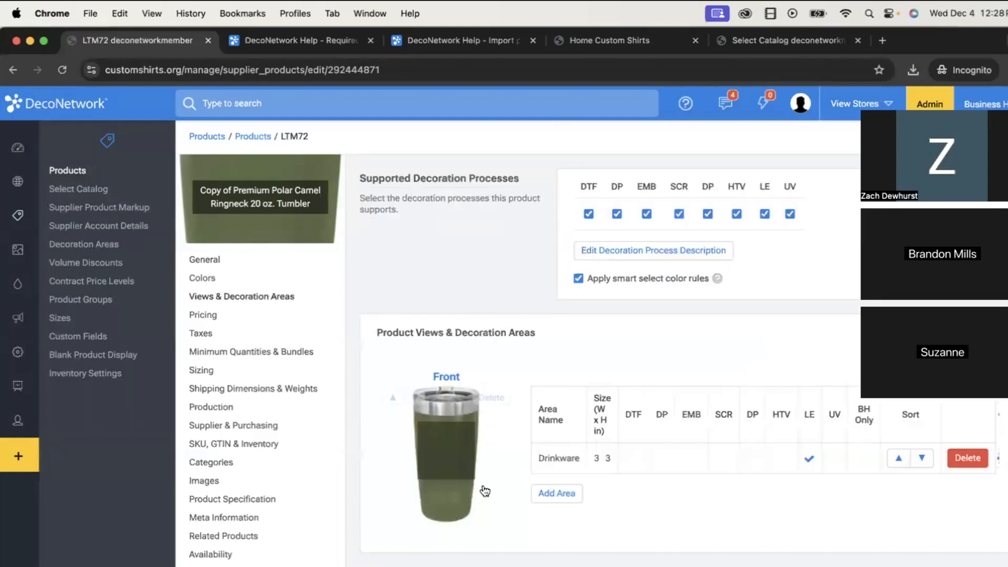
left_click(205, 261)
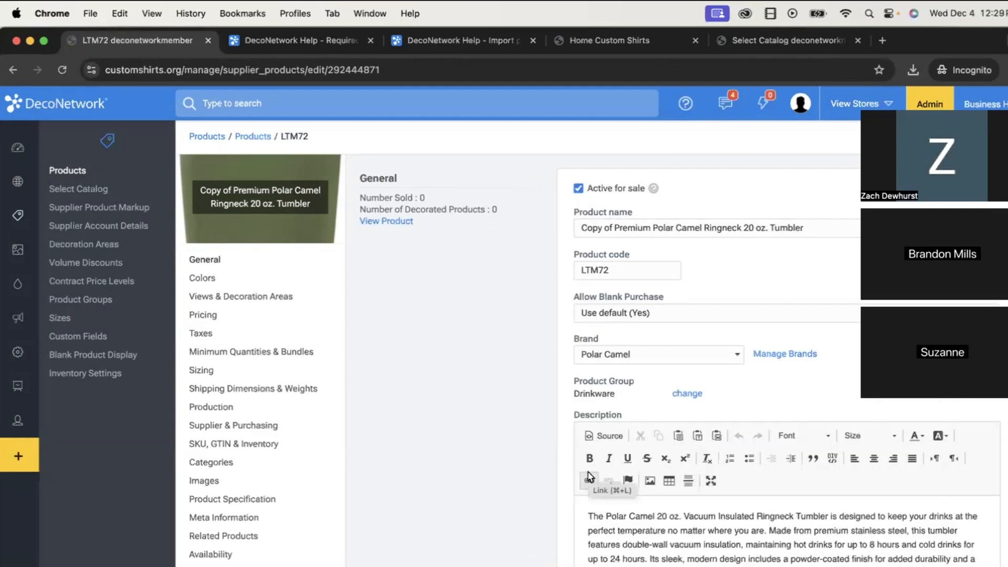
scroll(569, 409, "down", 2)
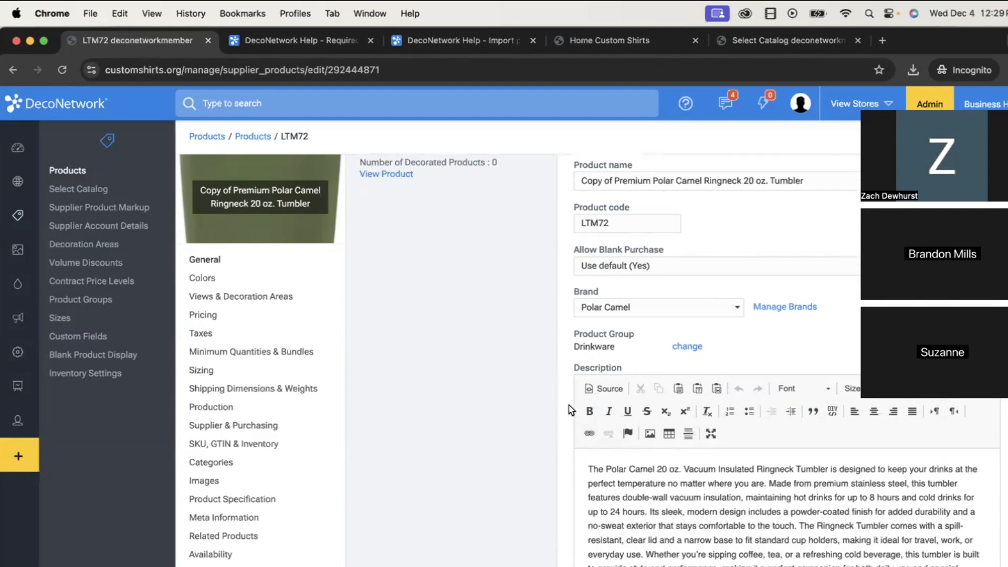
- Open ChatGPT in a new browser tab
left_click(883, 40)
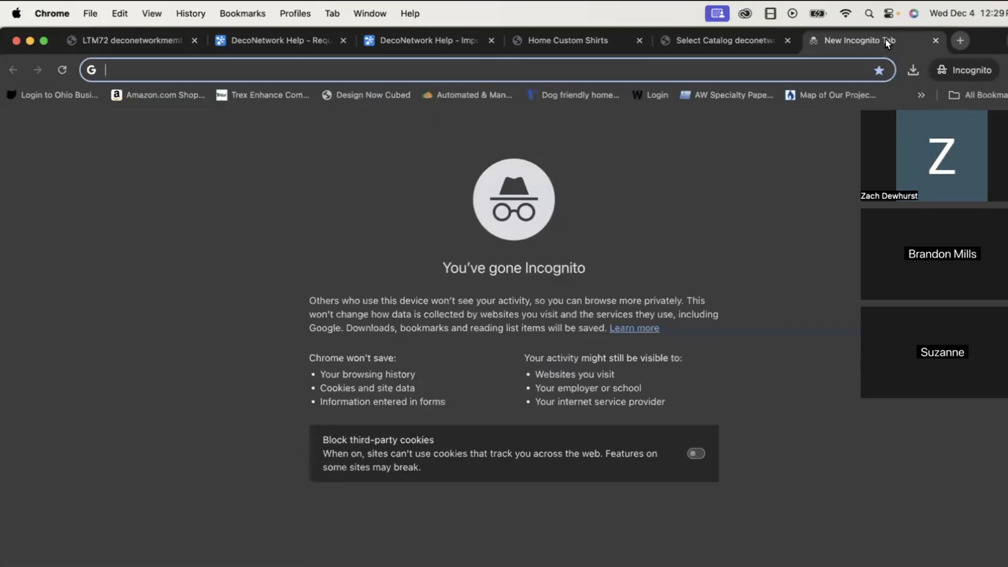
type("chat")
key("Return")
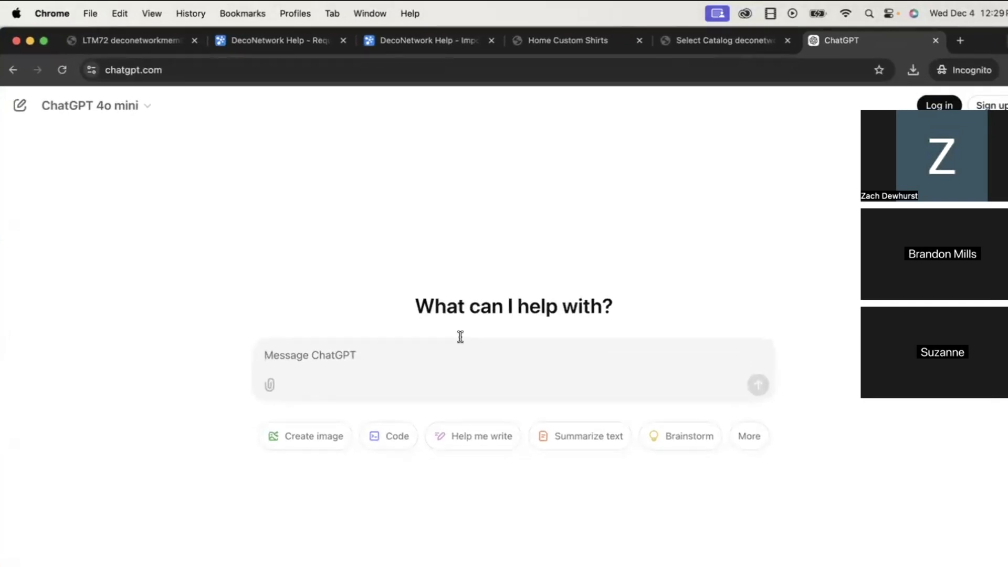
- Open the SanMar website in another new tab and browse to its T-Shirts category
left_click(959, 40)
type("san")
key("Return")
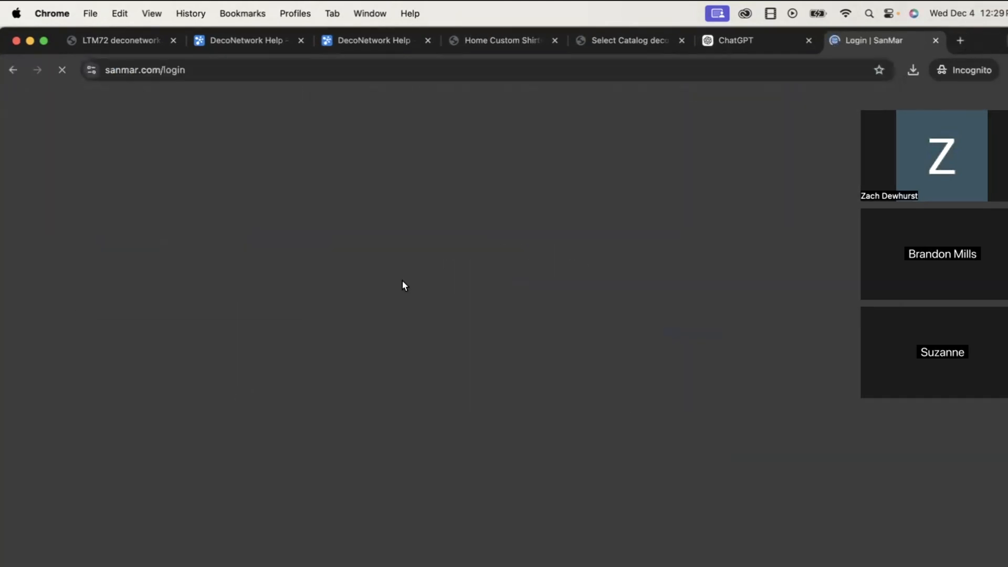
left_click(209, 189)
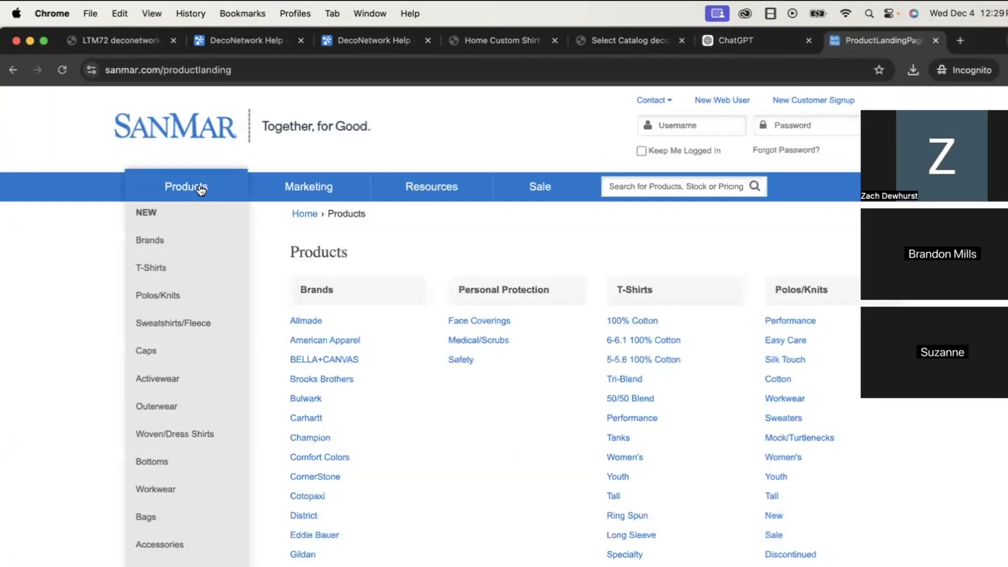
left_click(158, 279)
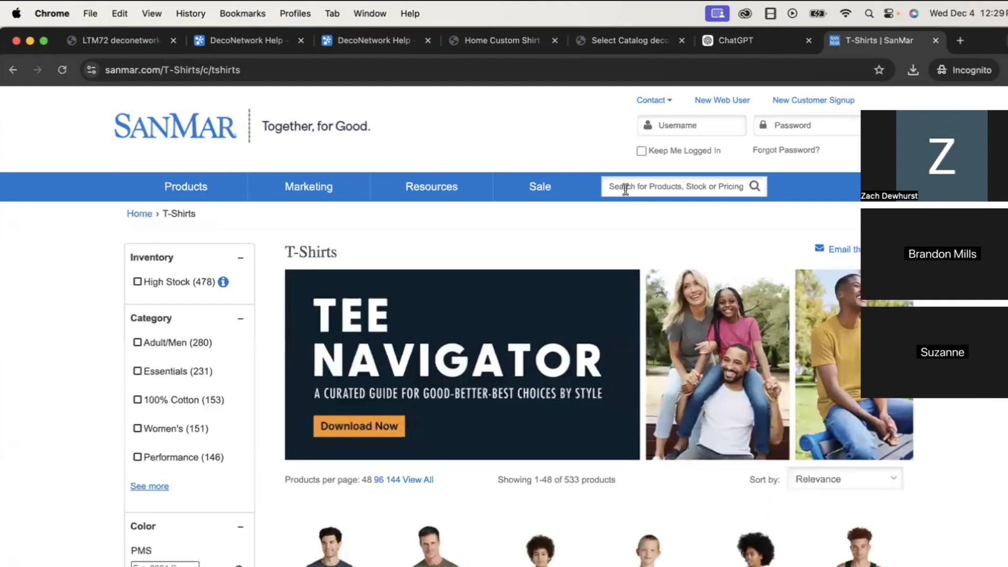
- Search the SanMar catalog for 5000
left_click(625, 188)
type("50")
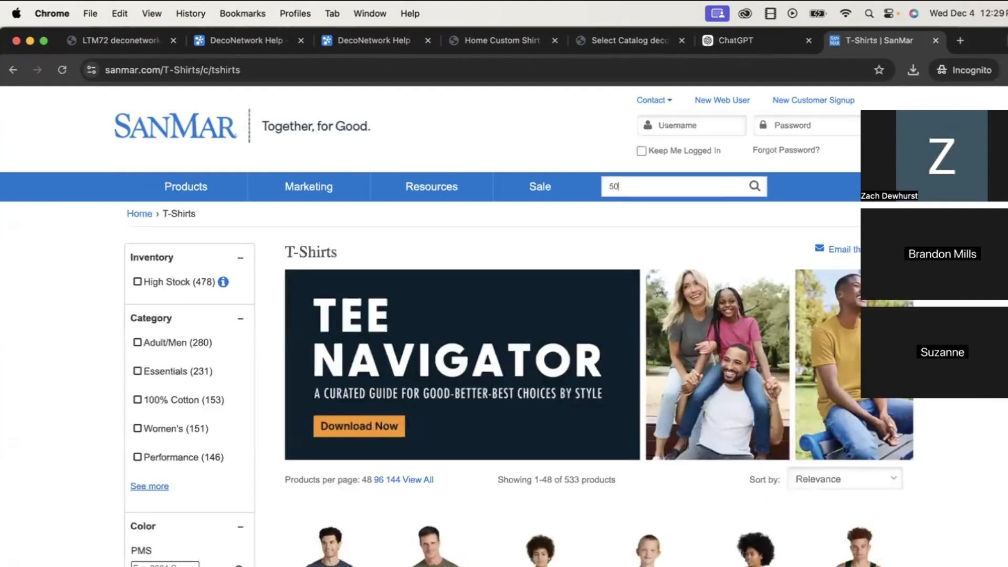
type("00")
key("Return")
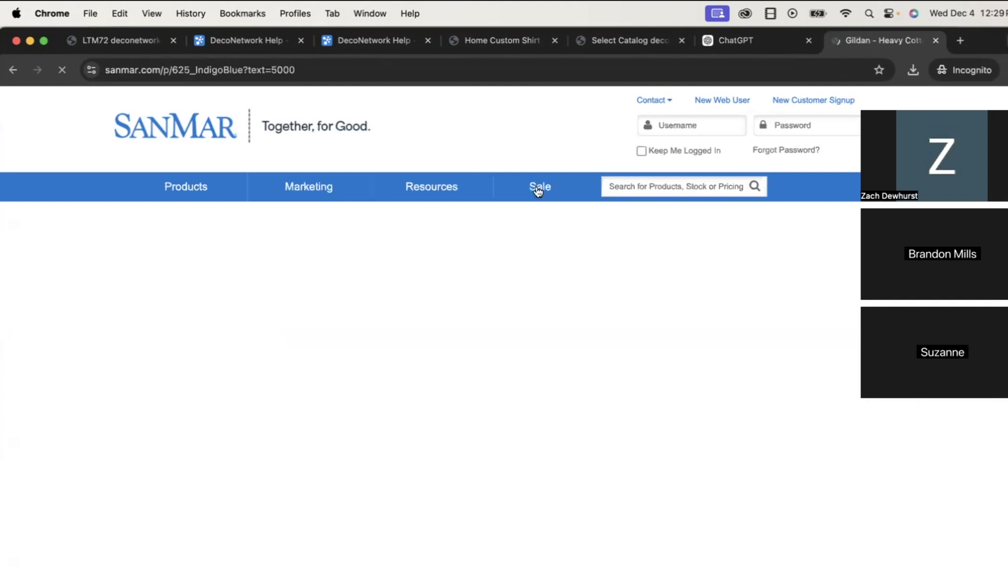
- Copy all the bullet points of the Gildan shirt's product description, from the fabric weight to the tear-away label
scroll(479, 434, "down", 10)
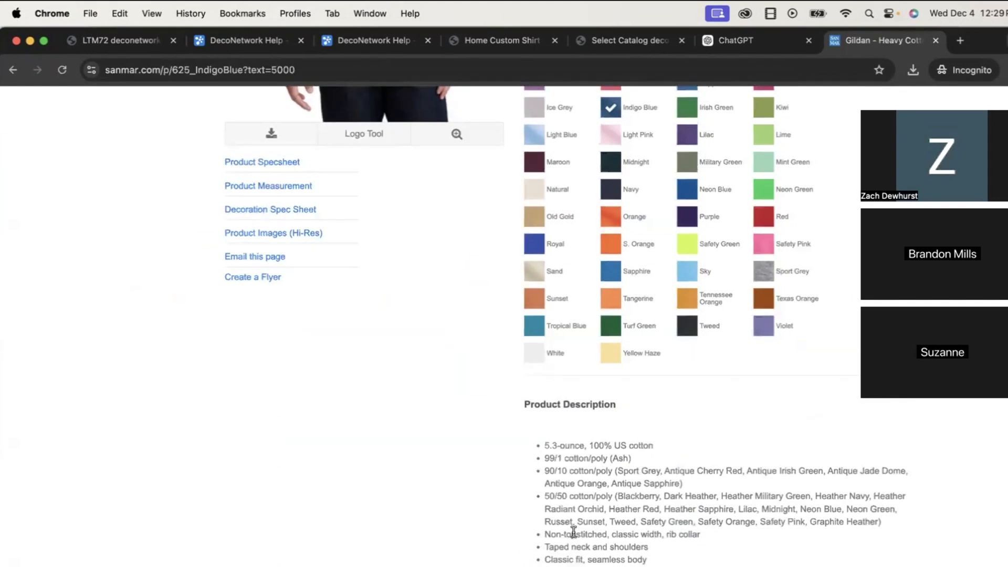
scroll(574, 531, "down", 2)
left_click_drag(751, 521, 537, 385)
key("super+c")
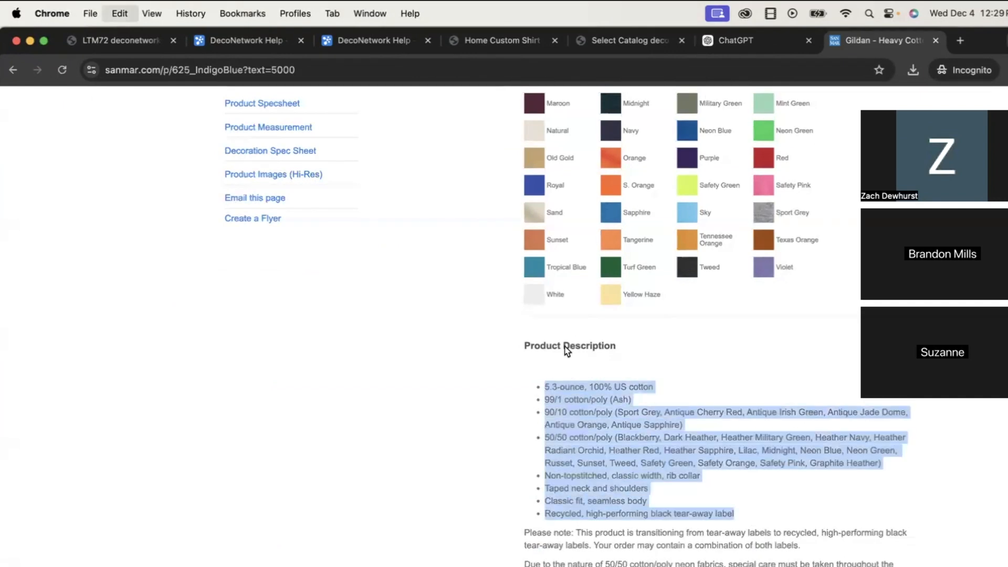
- Send ChatGPT the prompt "rewrite the following as a product description", followed by the copied bullet points as a second message
left_click(722, 48)
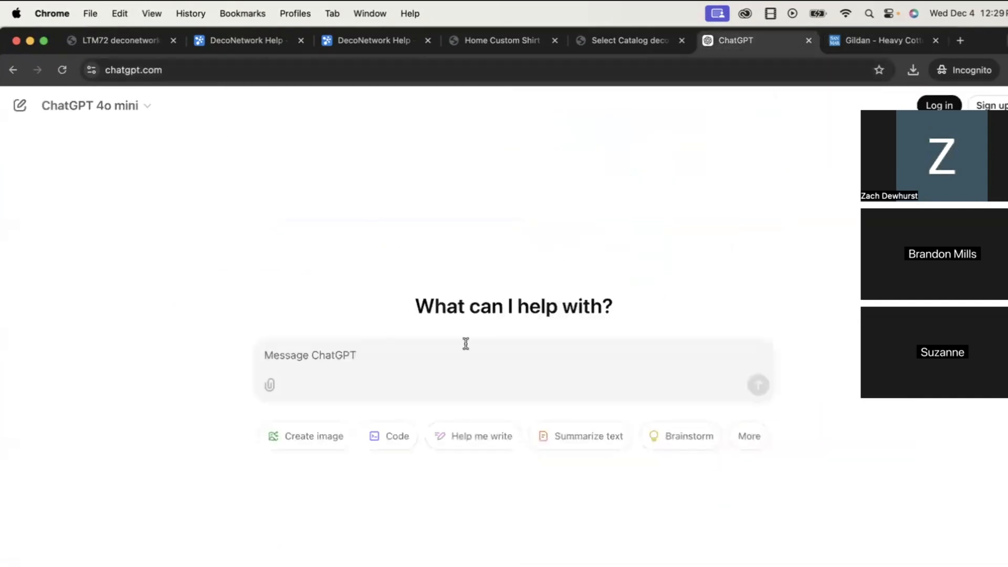
type("re")
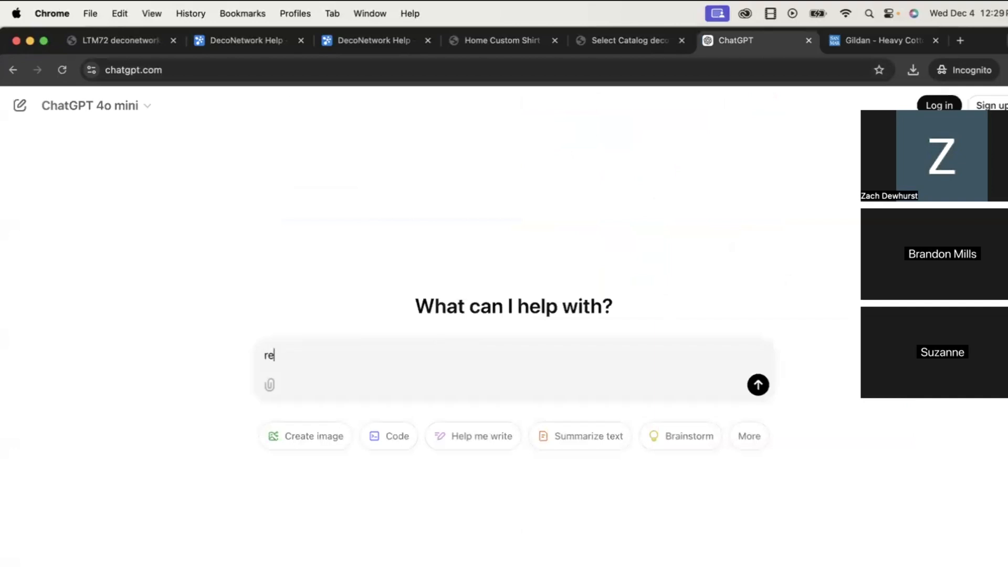
type("write the following as ap pro")
key("BackSpace")
key("BackSpace")
key("BackSpace")
key("BackSpace")
key("BackSpace")
type("product description")
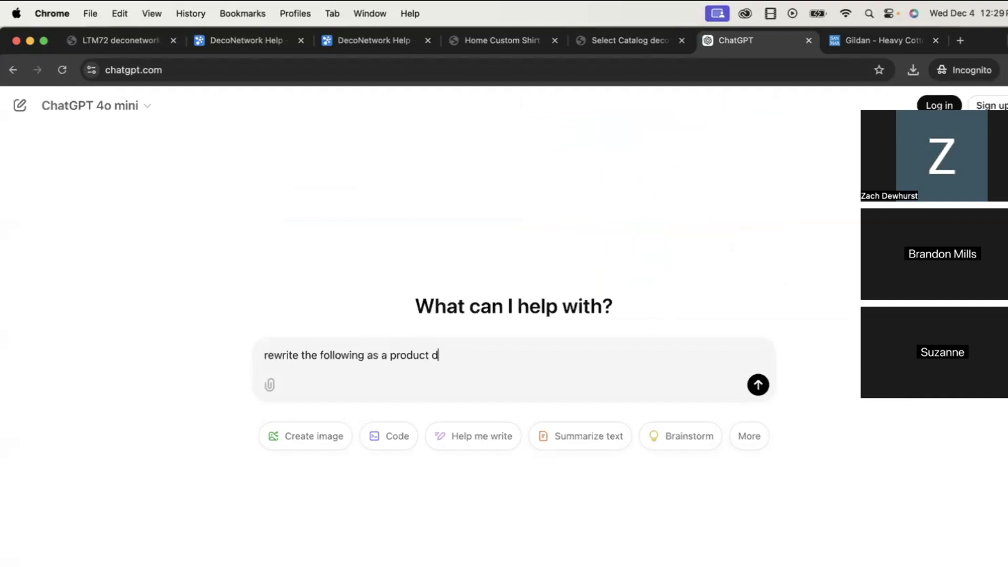
key("Return")
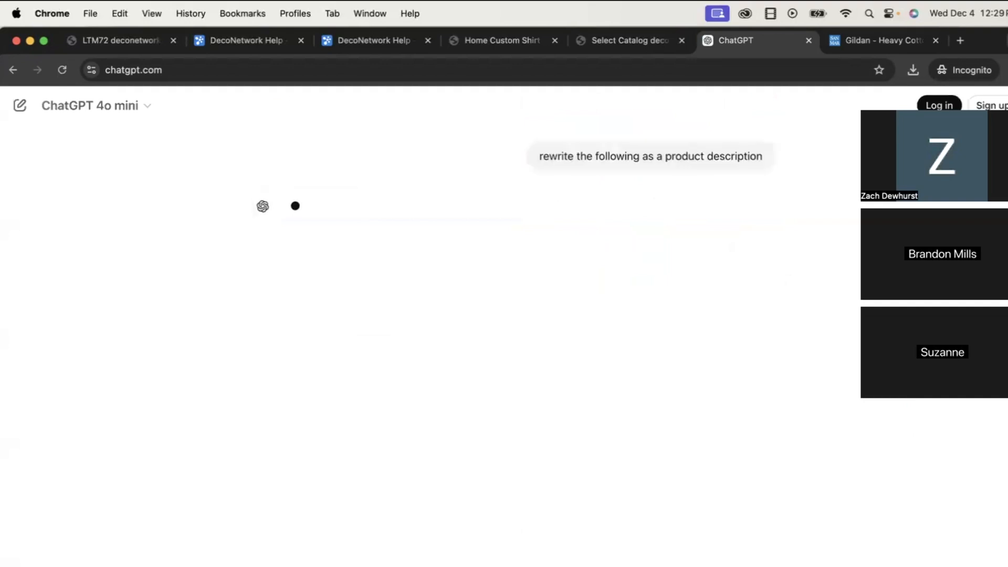
key("super+v")
key("Return")
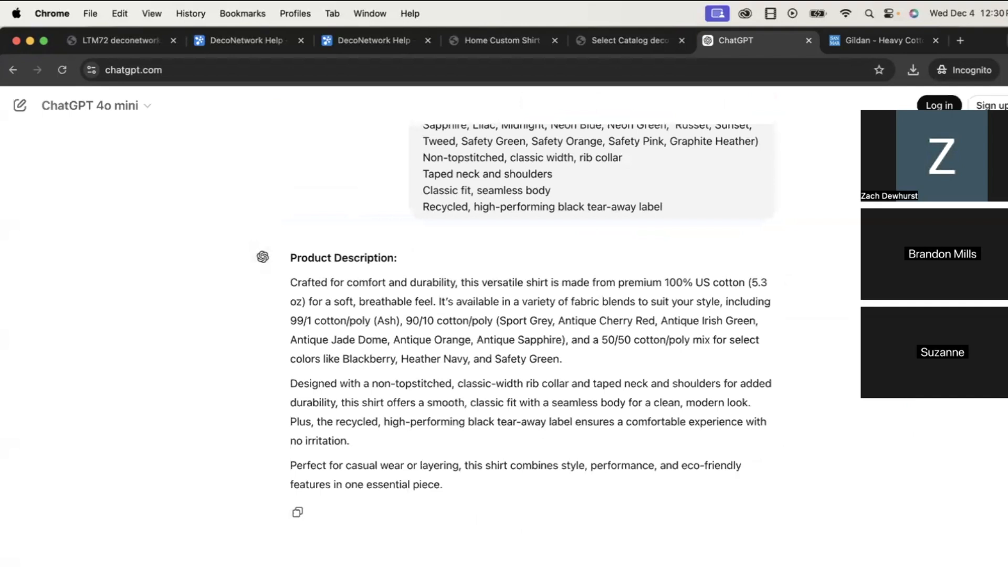
- Copy the three paragraphs of the rewritten description from ChatGPT's reply, leaving out its heading
left_click(862, 46)
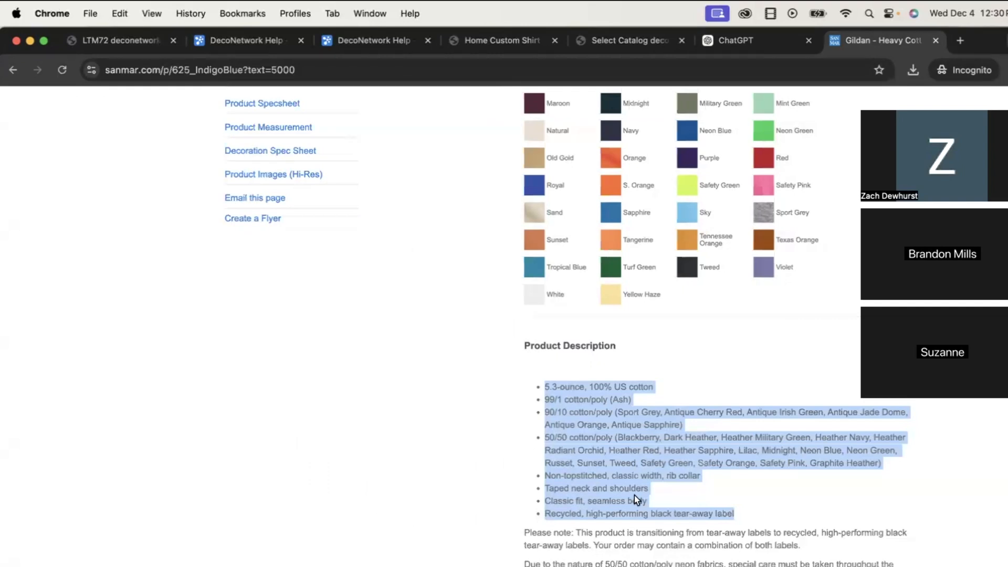
left_click(756, 42)
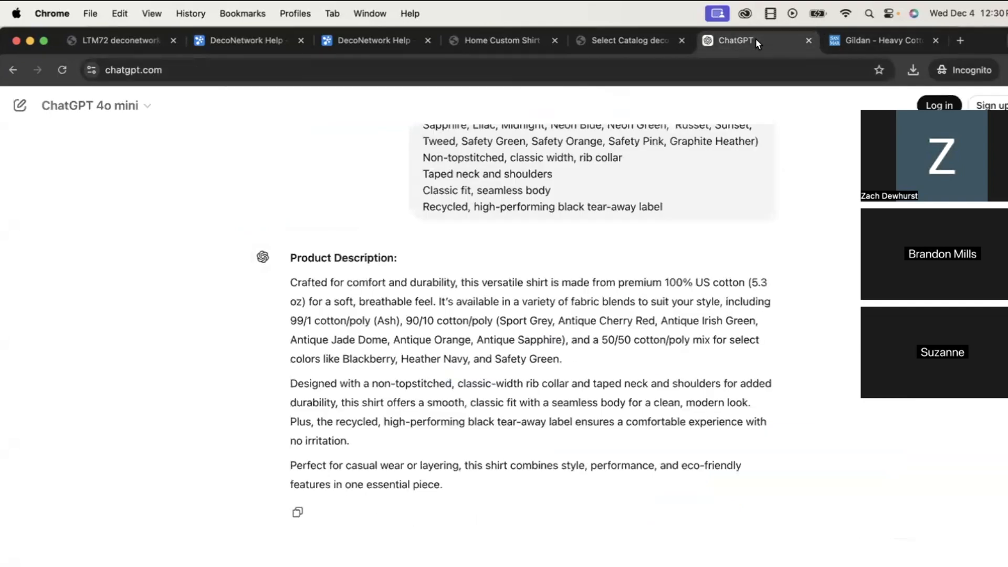
triple_click(412, 338)
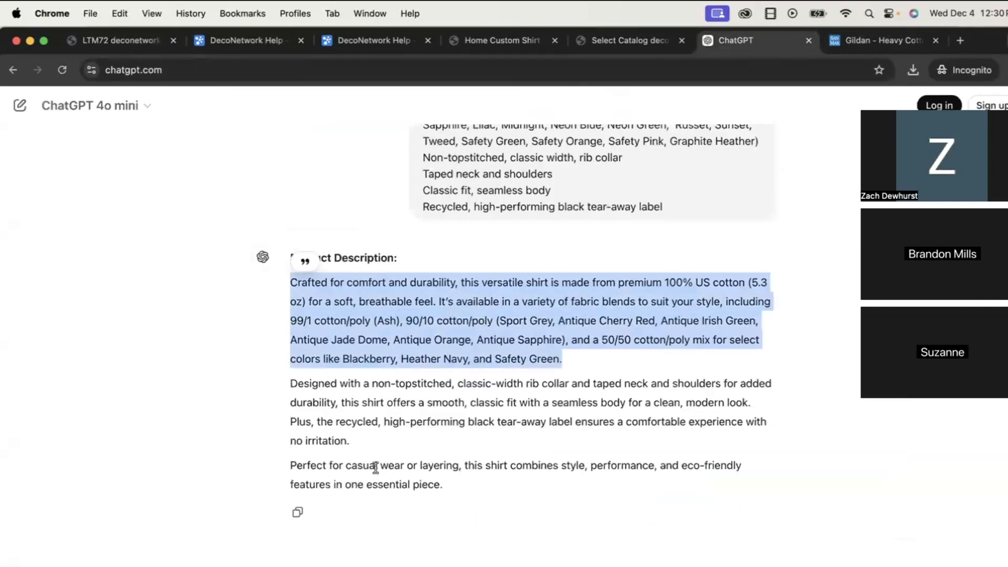
left_click_drag(454, 486, 287, 291)
key("super+c")
- Return to the LTM72 product in DecoNetwork and replace its whole description with the copied text
left_click(619, 39)
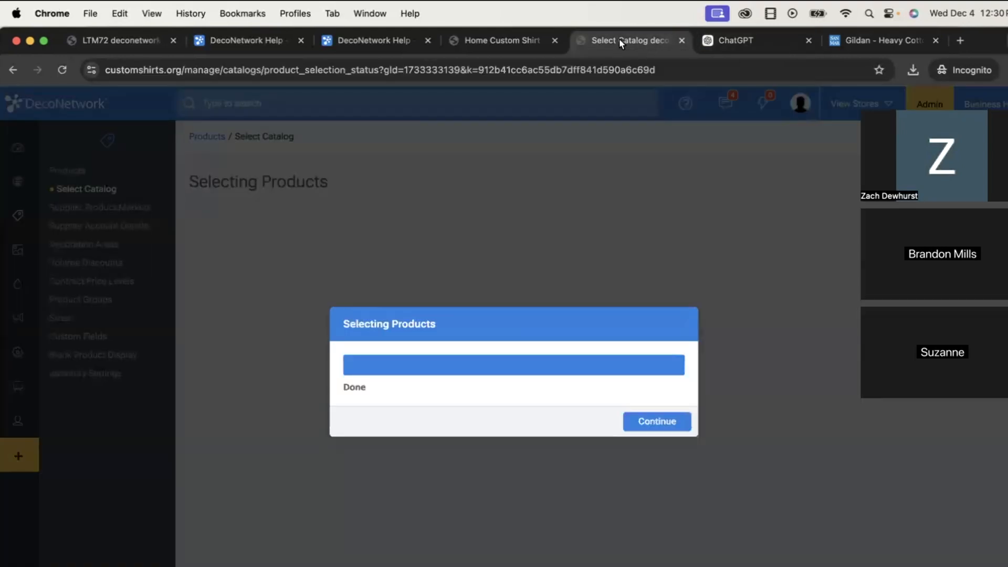
left_click(522, 36)
left_click(372, 47)
left_click(219, 40)
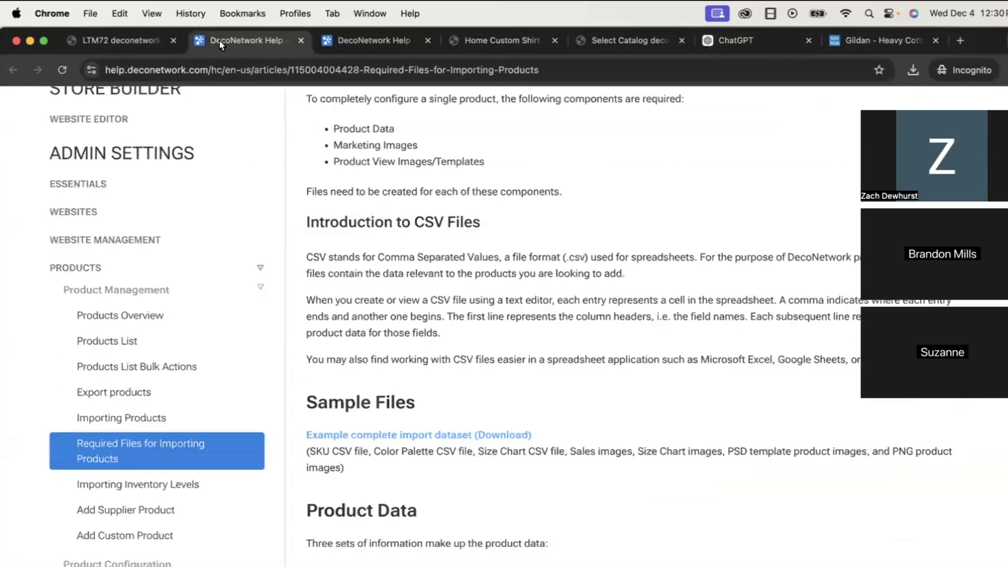
left_click(121, 42)
key("super+a")
key("super+v")
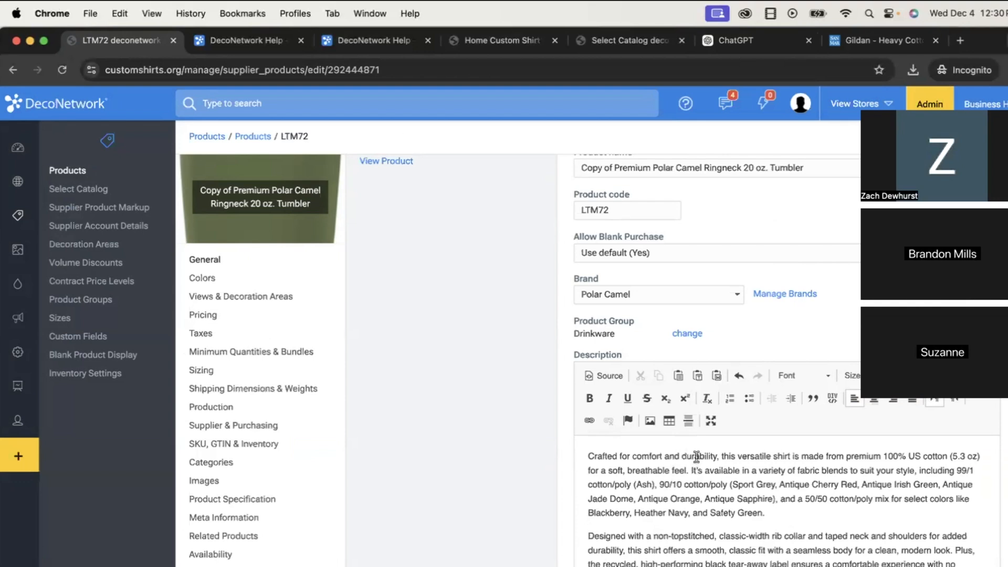
- Check the product's Meta Information for keywords and description, and return to the General section
left_click(237, 523)
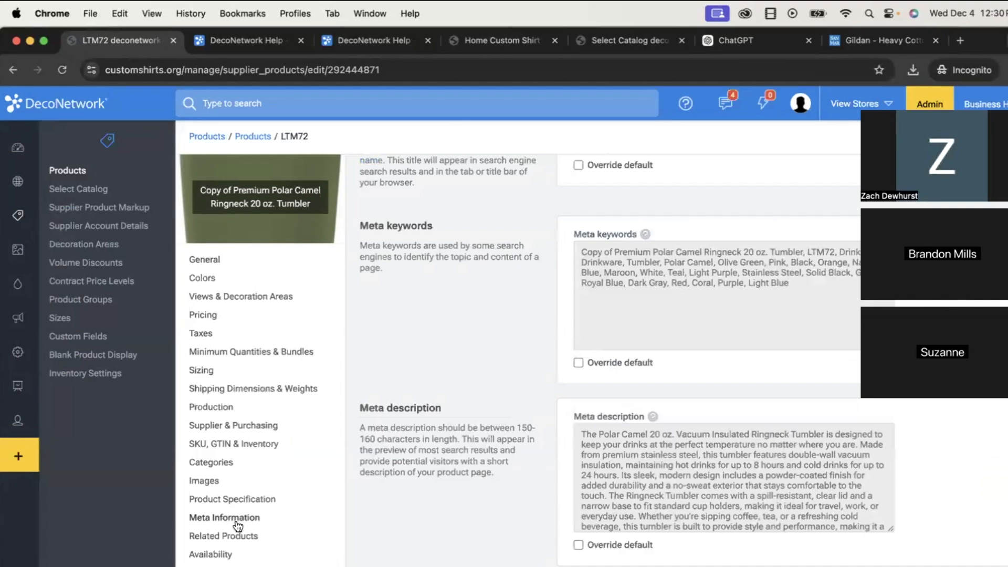
left_click(212, 268)
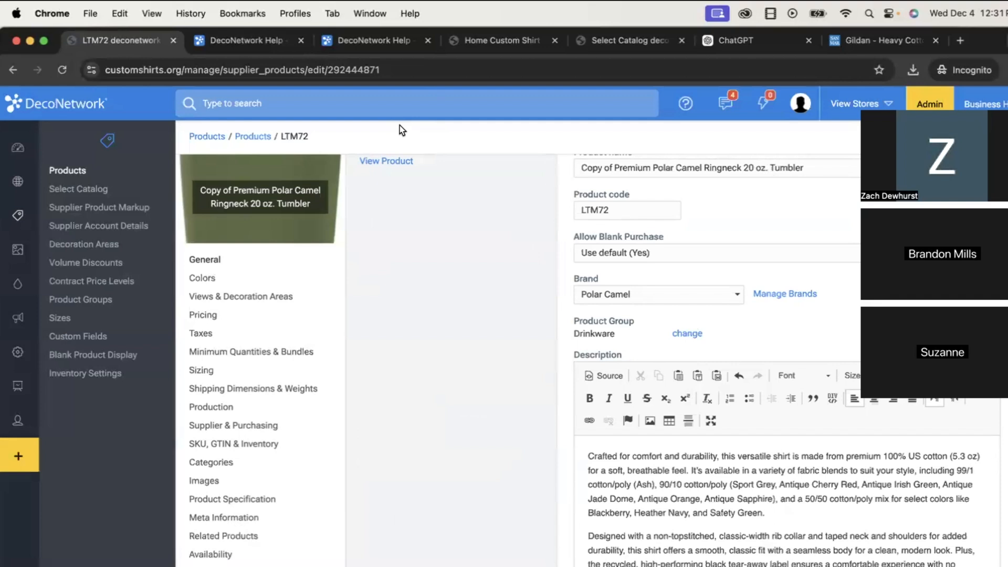
scroll(404, 235, "up", 2)
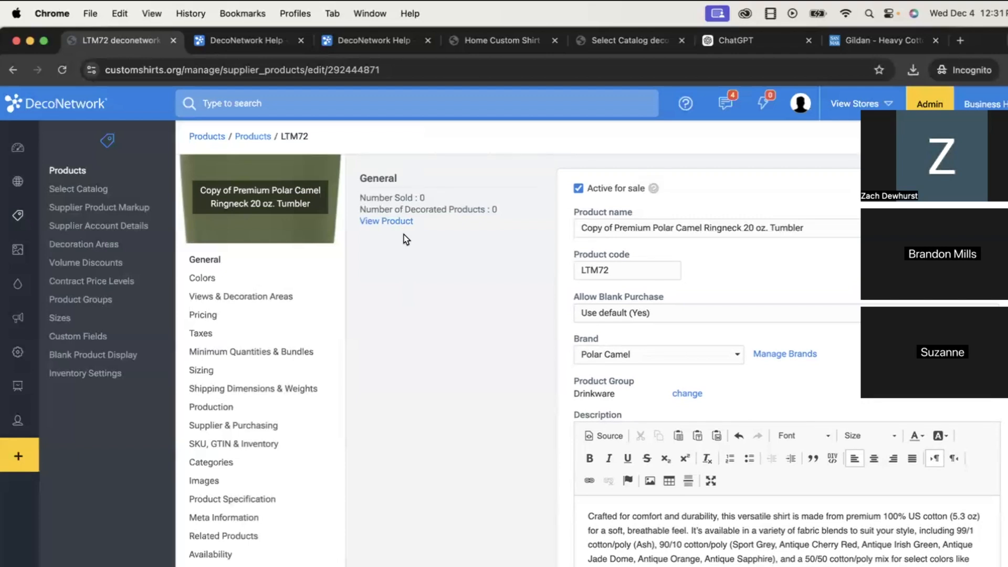
- Switch to the JDS Drinkware spreadsheet in Google Sheets and select cell X14 in the PiecePrice column
key("ctrl+Up")
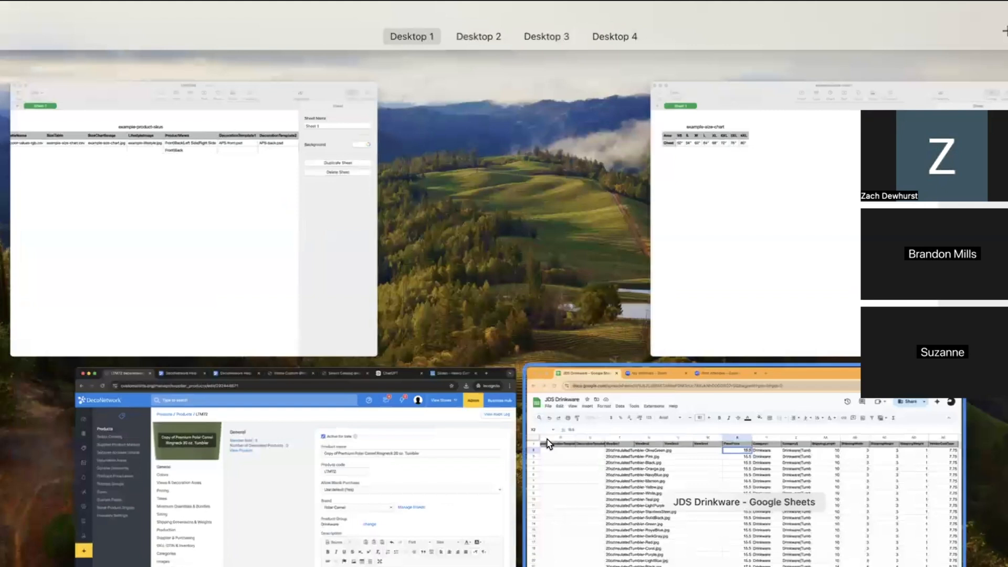
left_click(547, 439)
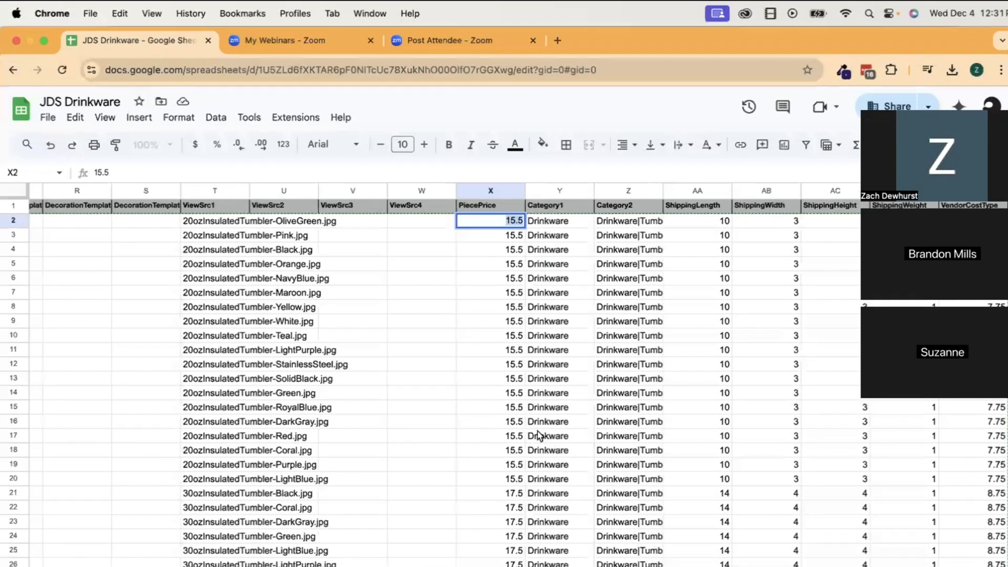
left_click(505, 393)
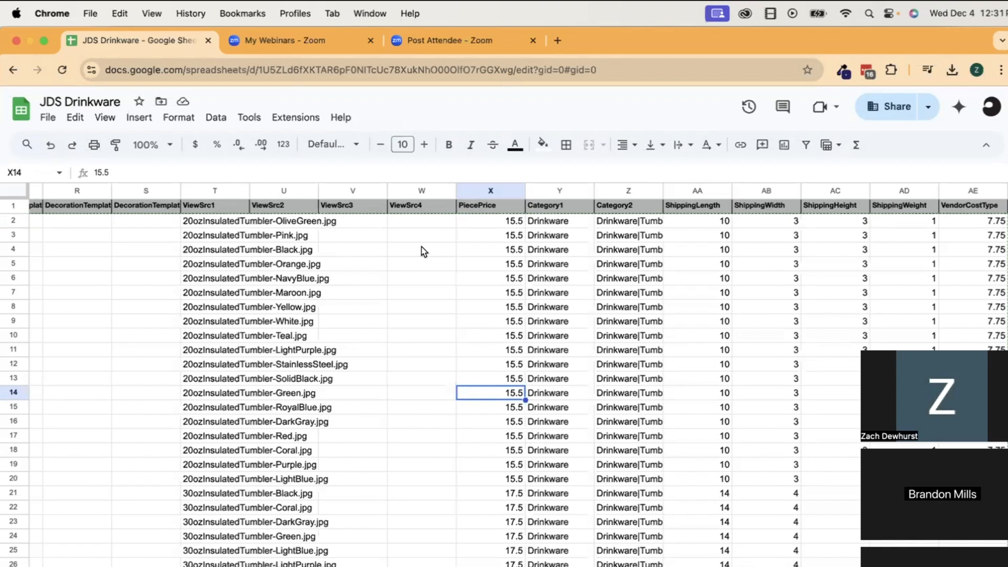
- Clear the contents of row 8, the Yellow 20 oz. tumbler, and undo the deletion
scroll(423, 251, "left", 15)
left_click(17, 305)
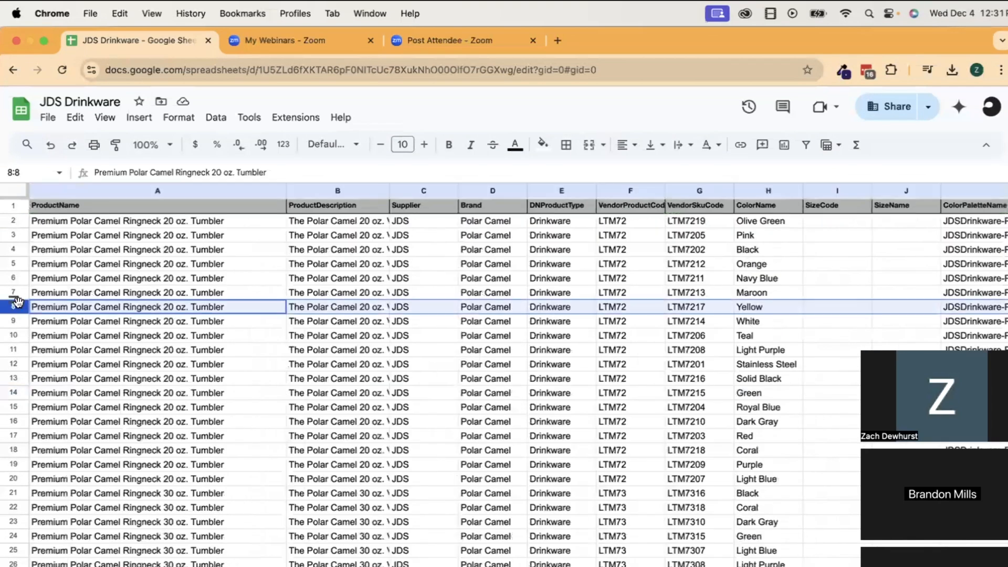
key("Delete")
left_click(73, 450)
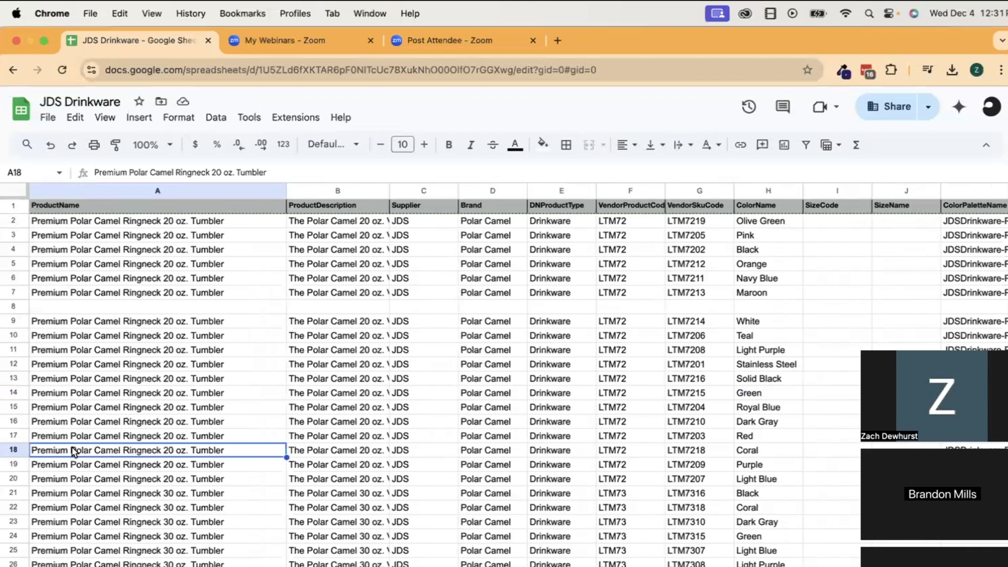
key("super+z")
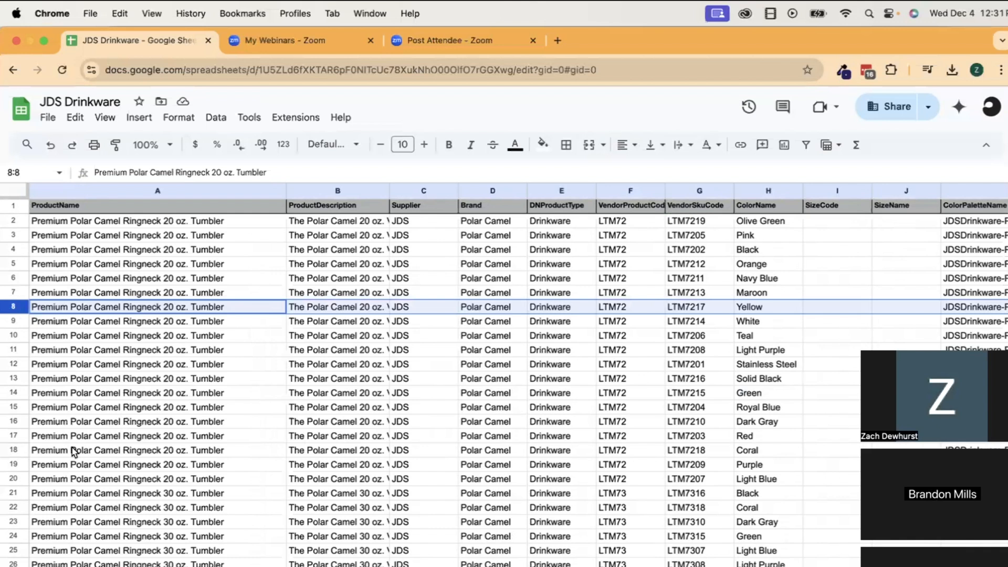
- Change the column header in cell A1 to "Product Name"
left_click(416, 206)
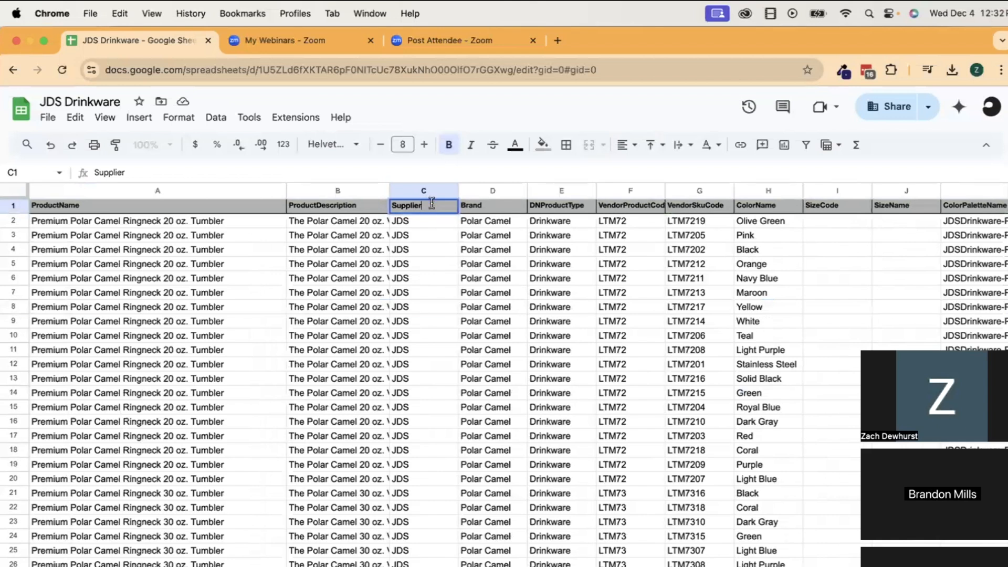
left_click(434, 223)
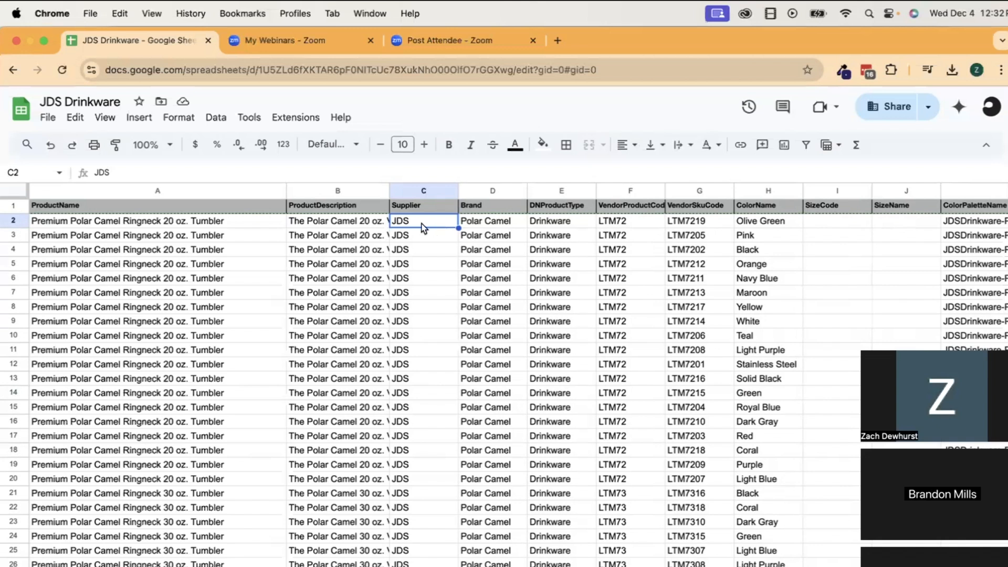
left_click(105, 209)
double_click(64, 205)
type("c")
key("BackSpace")
key("Return")
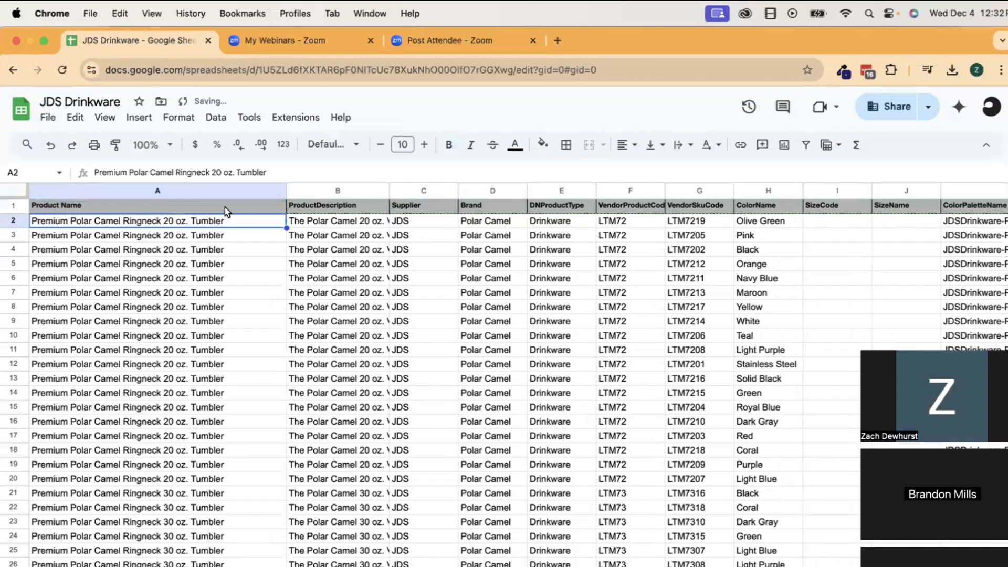
- Undo the header rename in cell A1 and select cell A6 in the product name column
key("super+z")
left_click(224, 279)
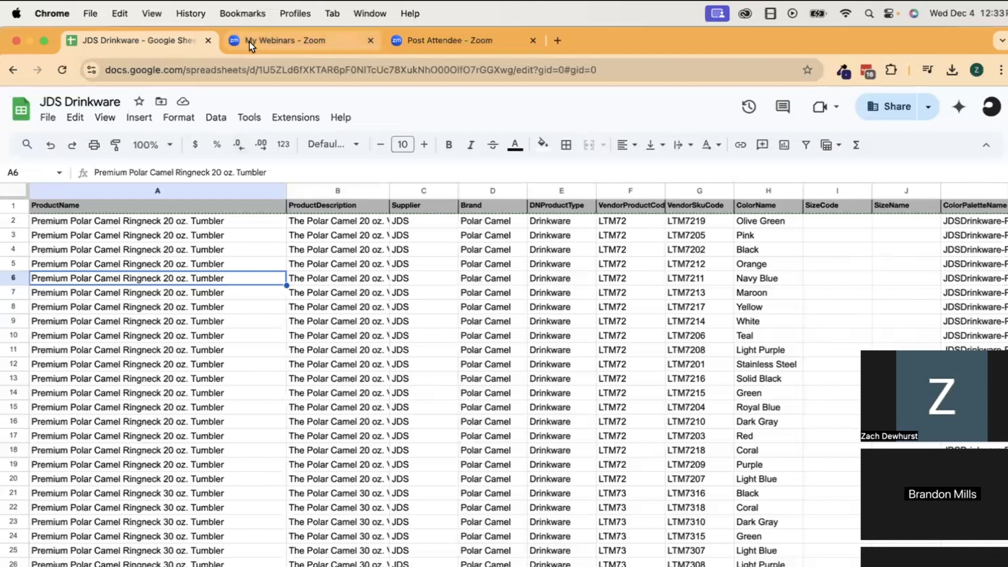
- Switch to the DecoNetwork window and view the copied Premium Polar Camel tumbler on the storefront
key("ctrl+Up")
left_click(218, 480)
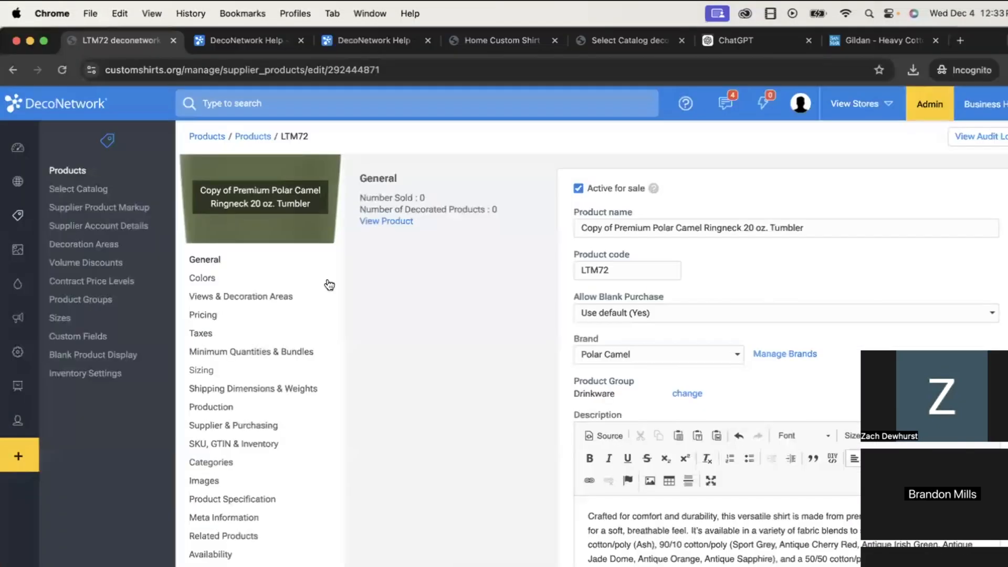
left_click(389, 222)
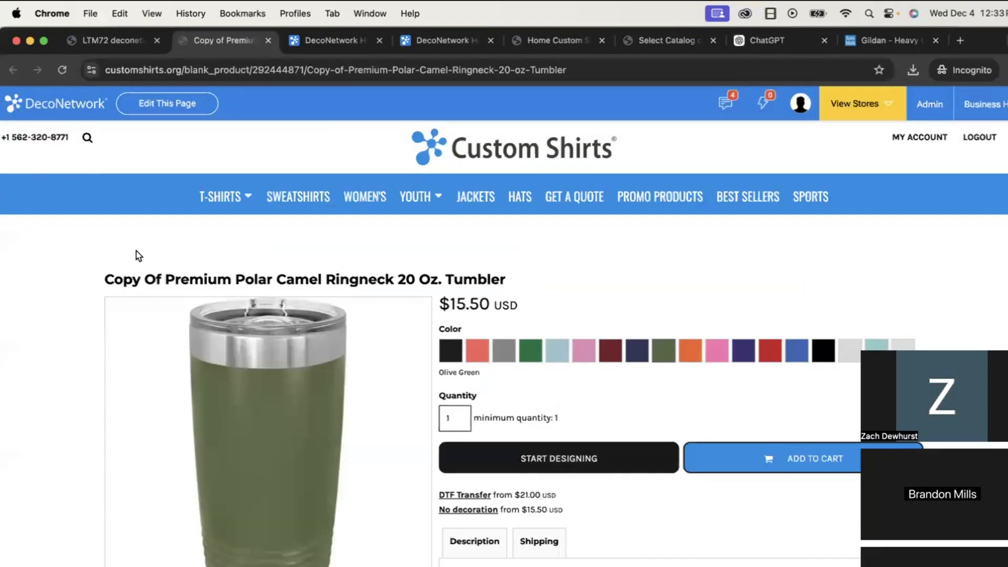
- Start designing the tumbler, check the design types offered for it, and dismiss the choice to examine the decoration area
left_click(470, 450)
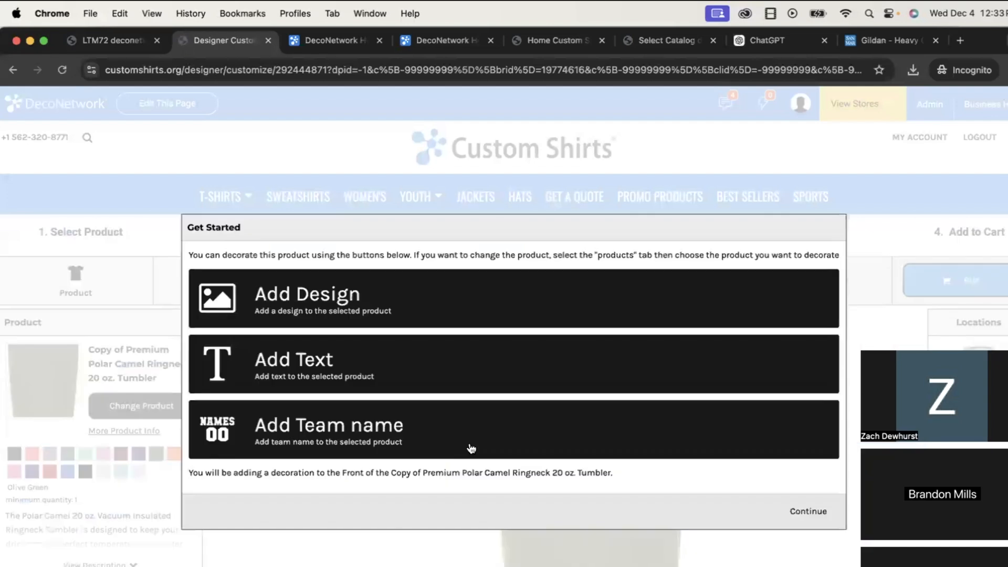
left_click(484, 305)
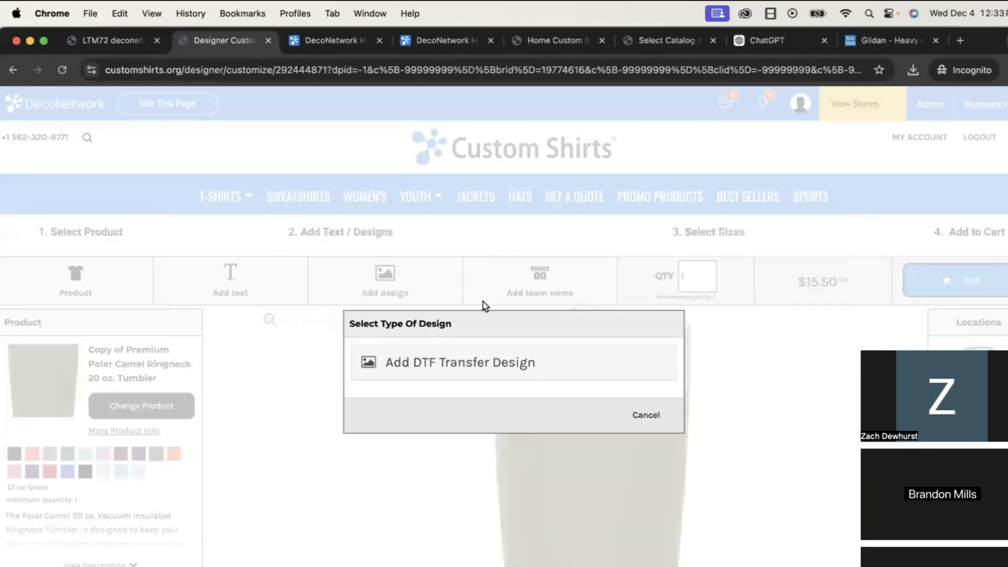
left_click(646, 415)
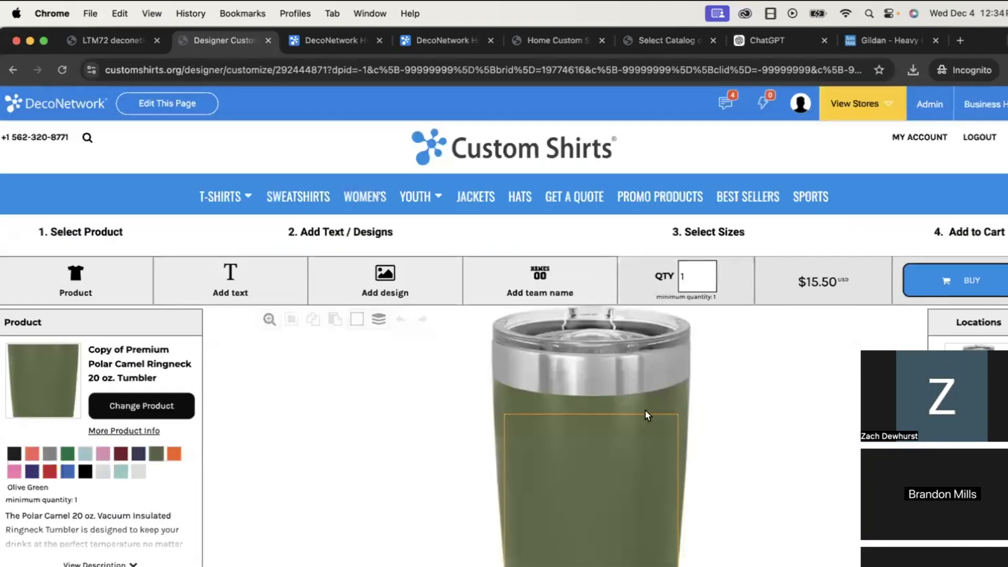
scroll(645, 411, "down", 2)
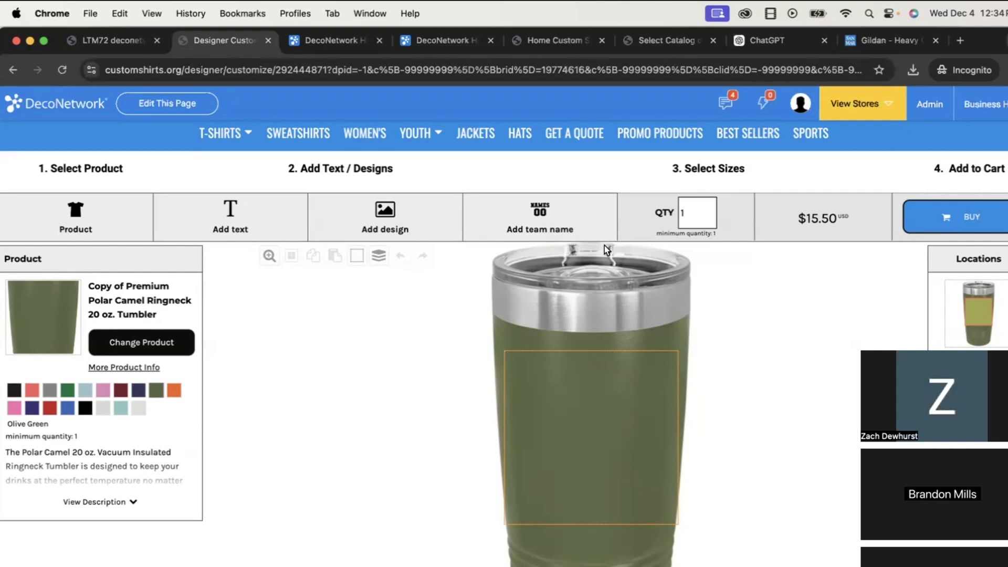
- Return to the product admin page and open Alphabroder's supplier account details for editing
left_click(129, 46)
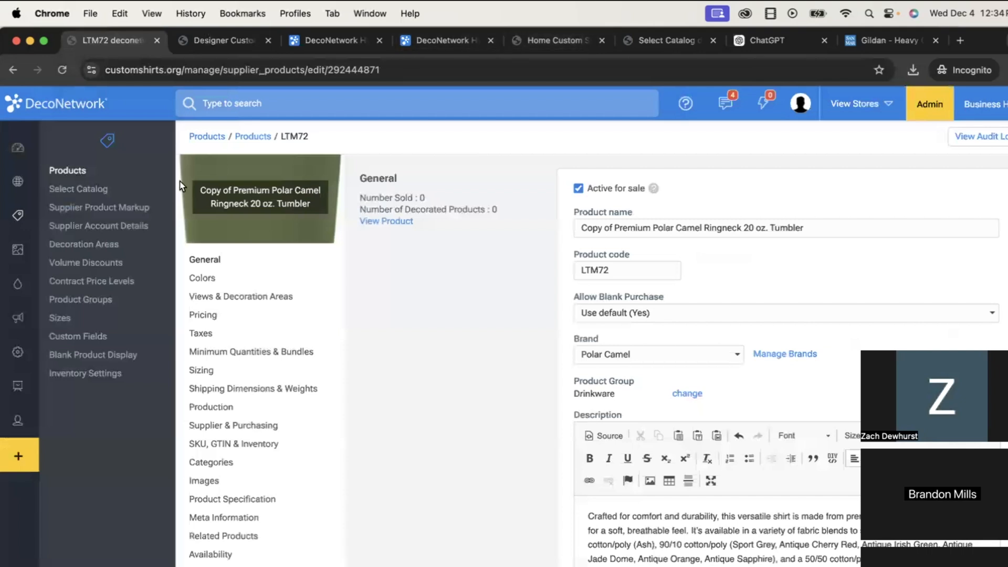
left_click(118, 227)
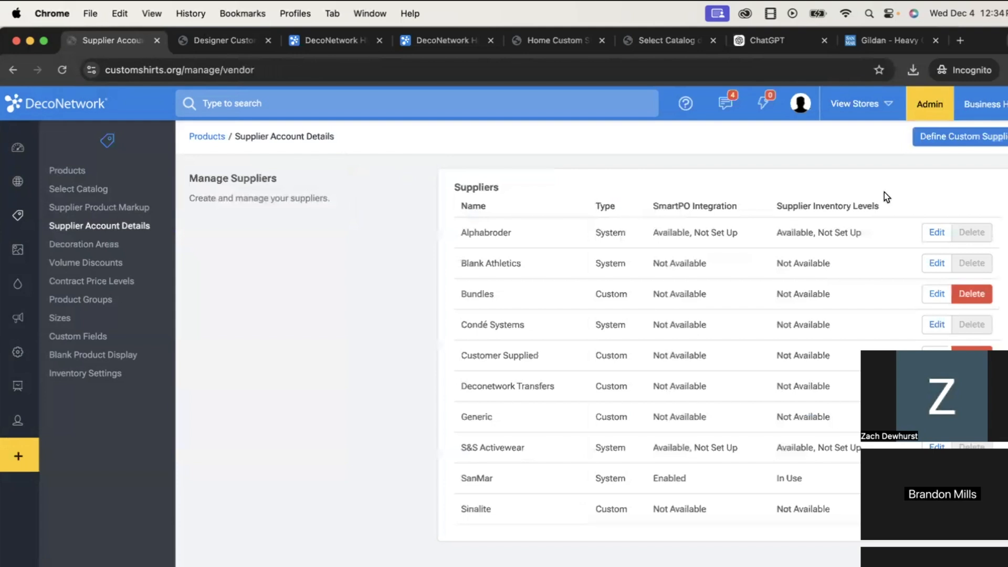
left_click(928, 230)
scroll(624, 407, "down", 5)
scroll(625, 407, "up", 1)
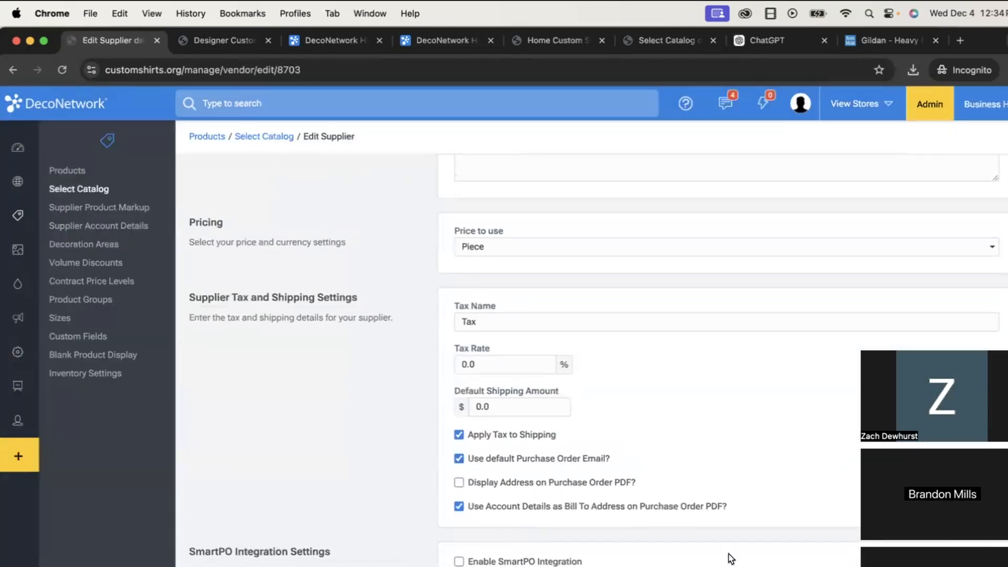
- Enable SmartPO Integration for Alphabroder and review the integration settings without saving
left_click(554, 563)
scroll(554, 563, "down", 8)
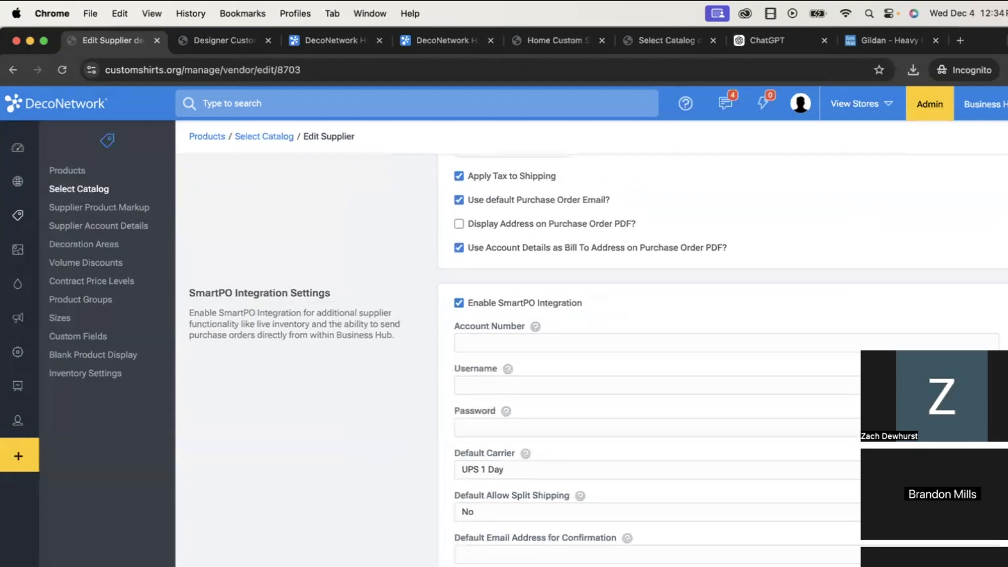
scroll(279, 306, "up", 15)
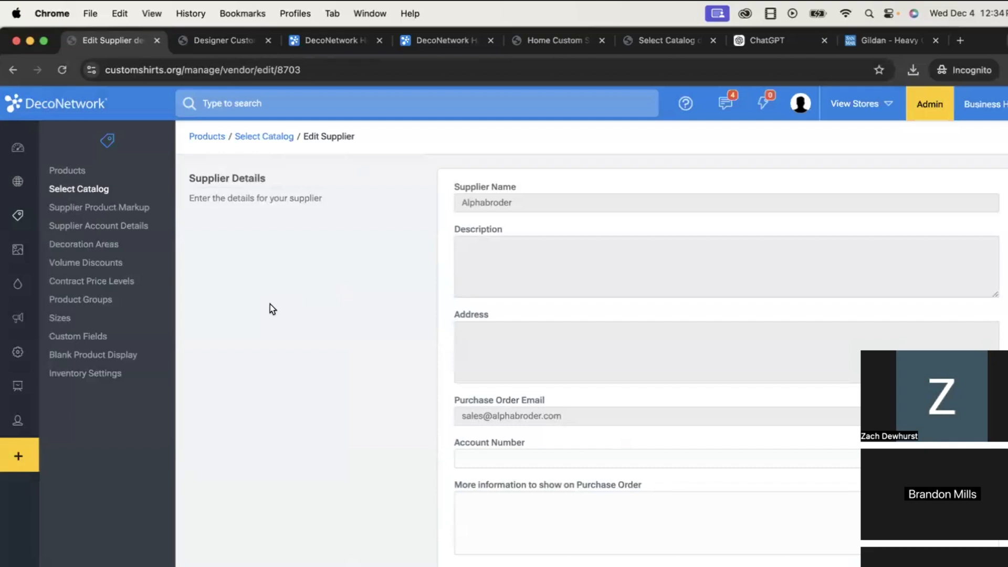
- Open the DecoNetwork product list, switch to the JDS Drinkware spreadsheet and select cell H4 in the ColorName column
left_click(80, 175)
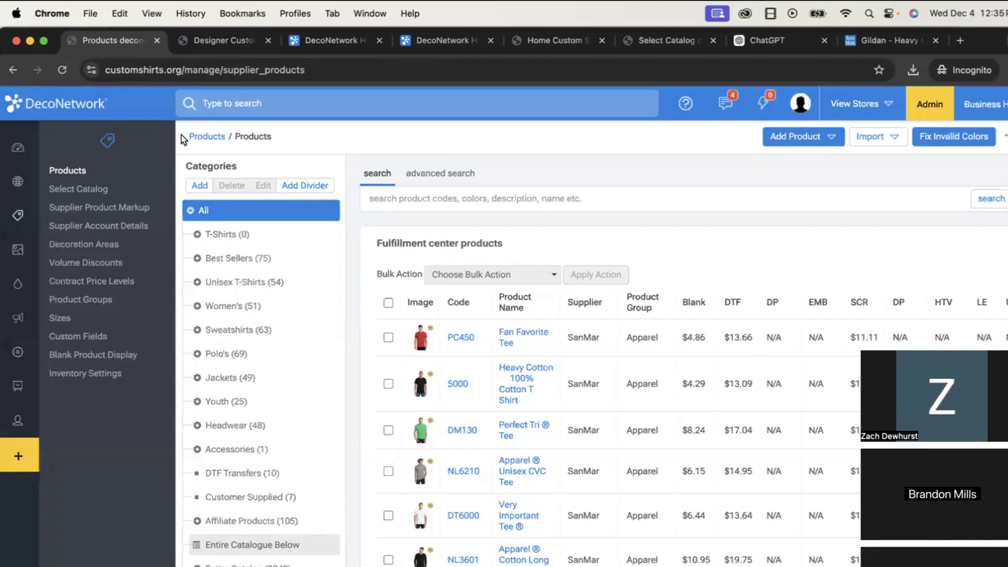
key("ctrl+Up")
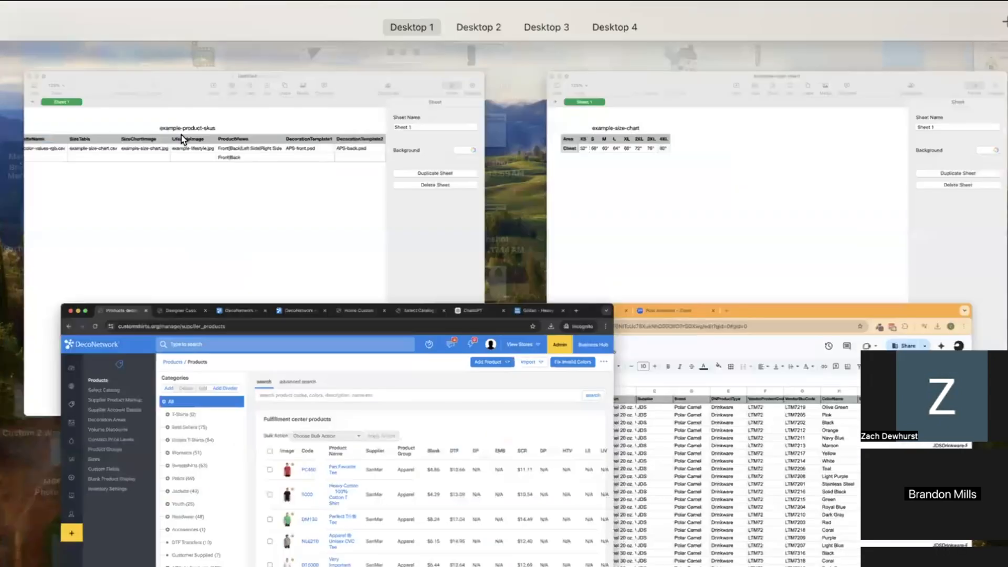
left_click(607, 485)
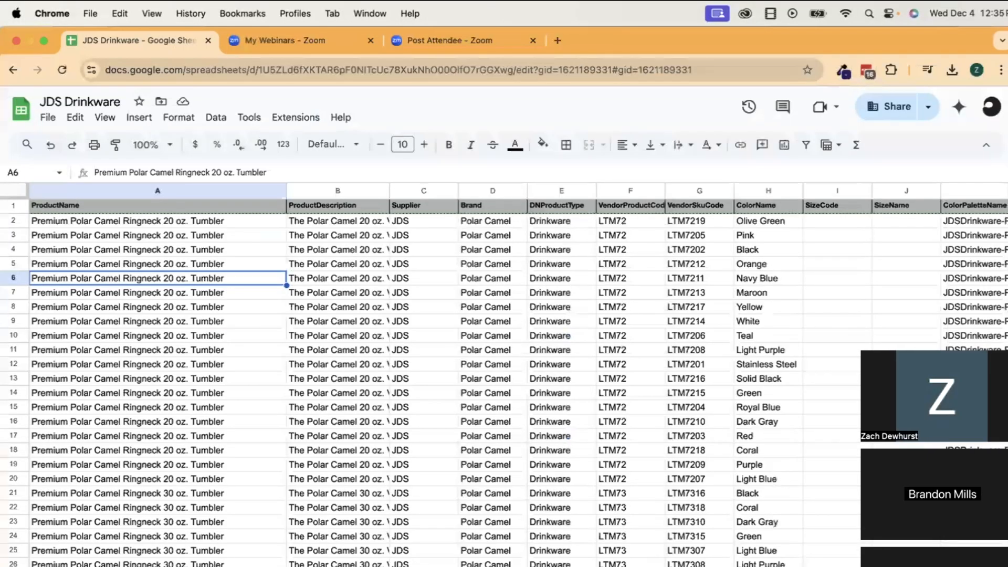
double_click(66, 220)
left_click(94, 566)
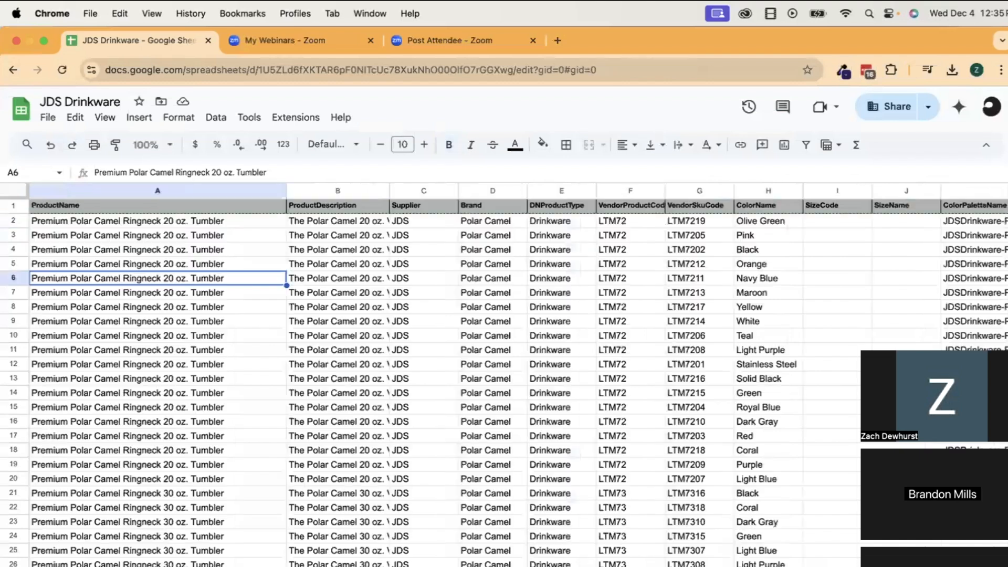
left_click(767, 248)
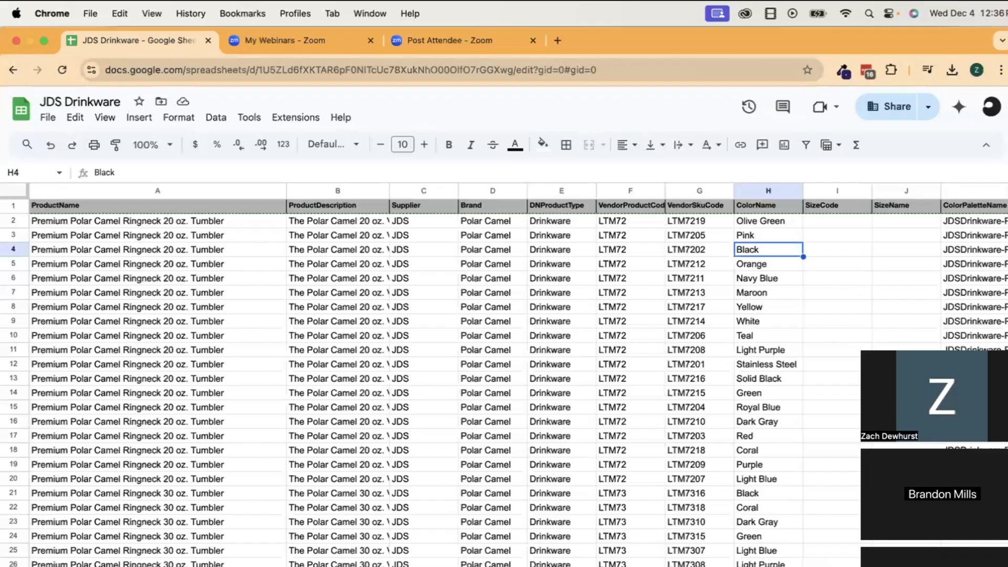
- Switch back to DecoNetwork and open the Alphabroder brand selection from the supplier catalogs
key("ctrl+Up")
left_click(97, 487)
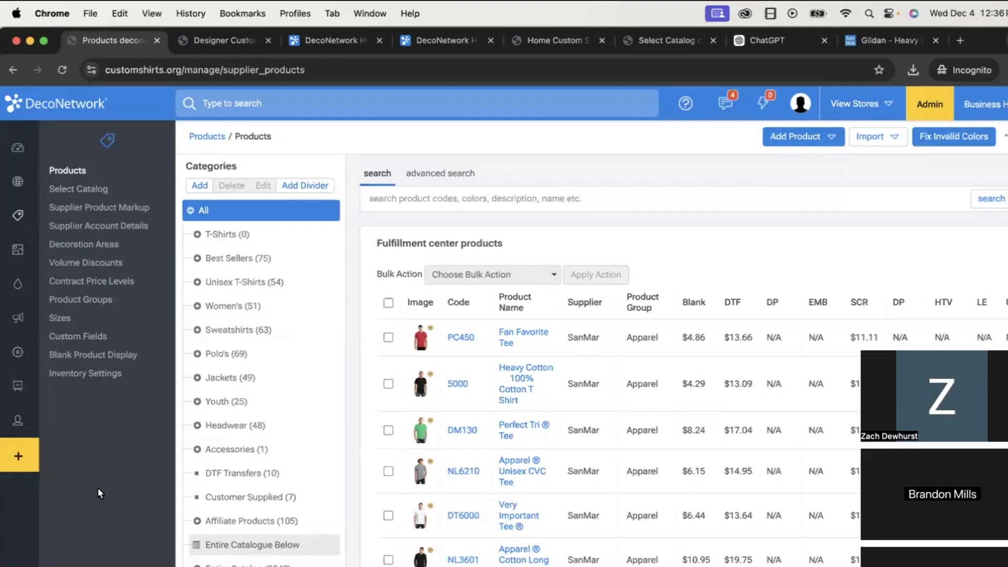
left_click(89, 192)
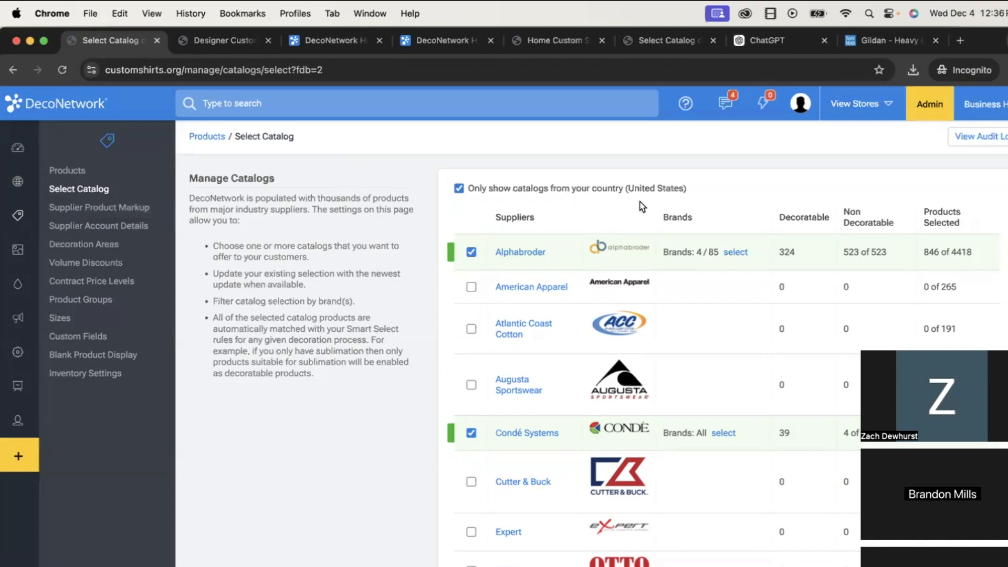
left_click(733, 253)
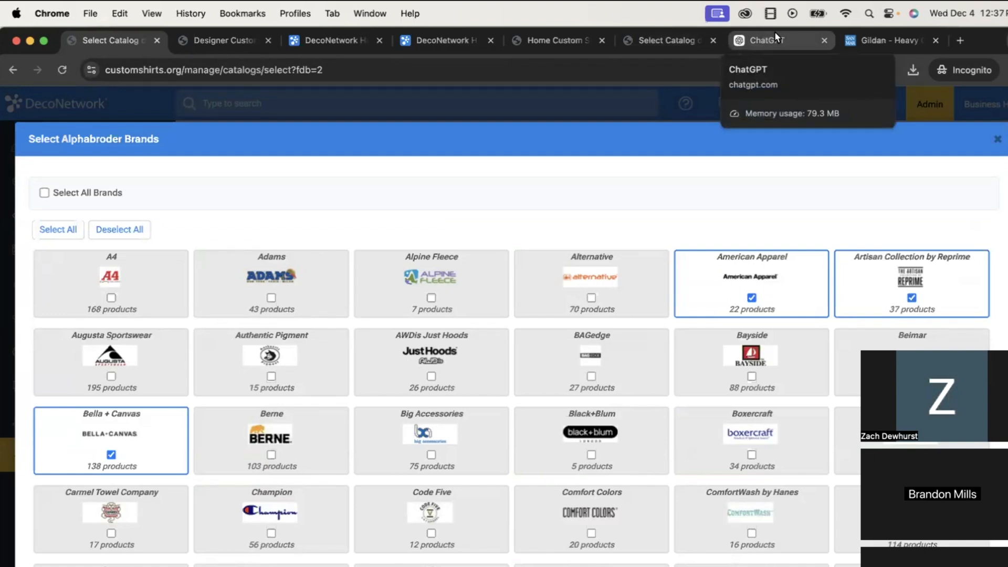
- Open the Business Hub from the designer page and create a new order
left_click(229, 42)
left_click(964, 104)
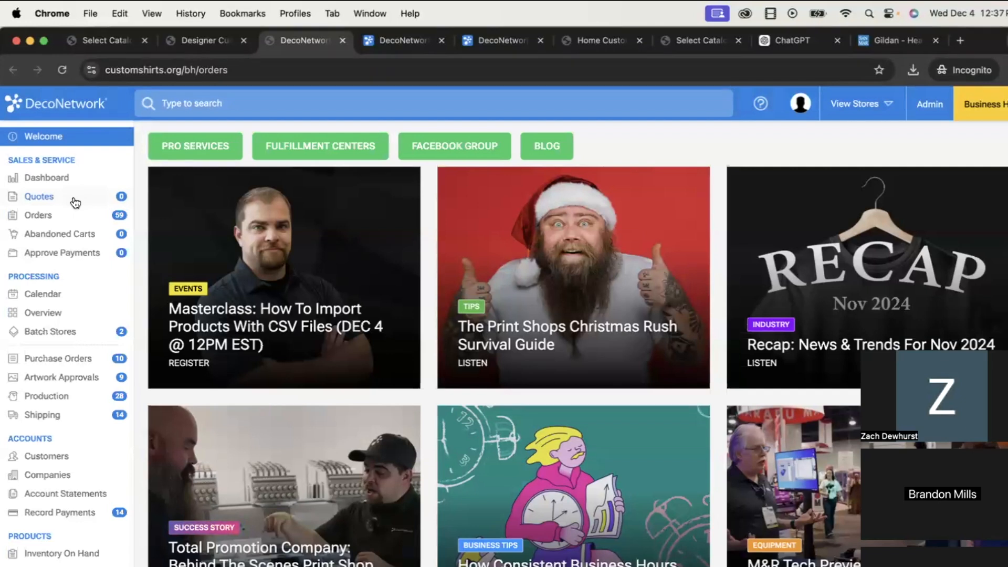
left_click(75, 202)
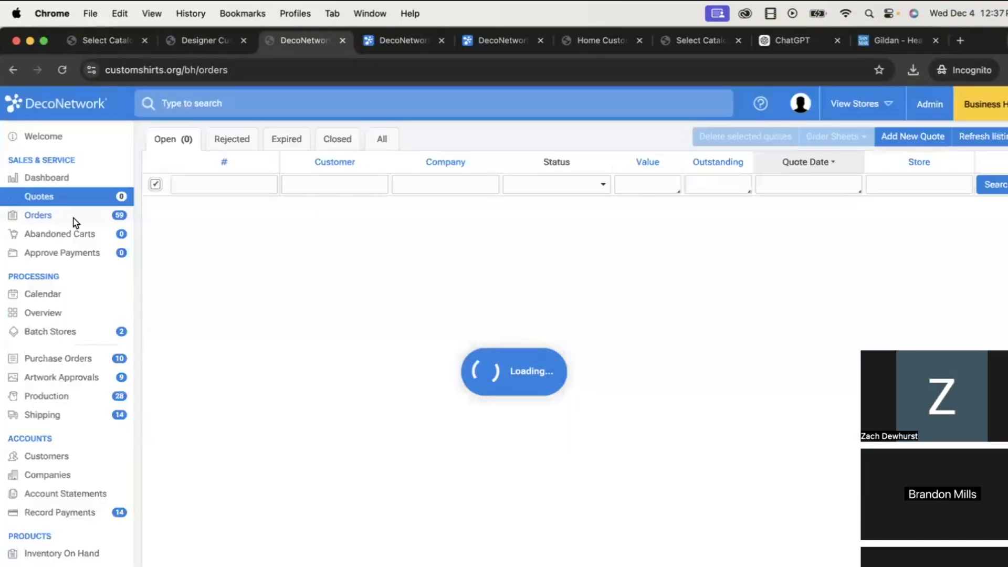
left_click(75, 217)
left_click(907, 137)
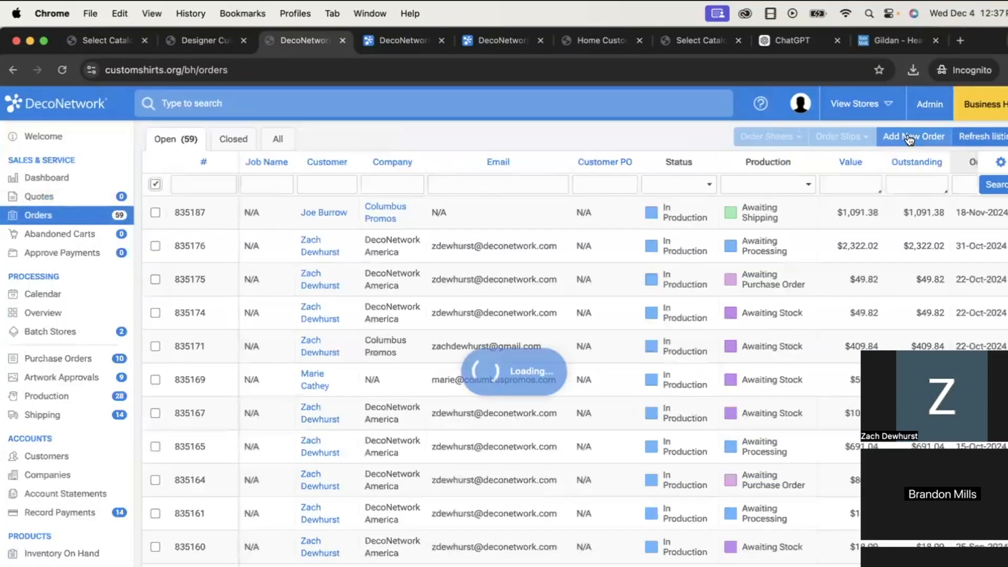
- Add a new product line to the order, search for "journal" and choose NB201 - Element Softbound Journal from Alphabroder
left_click(379, 323)
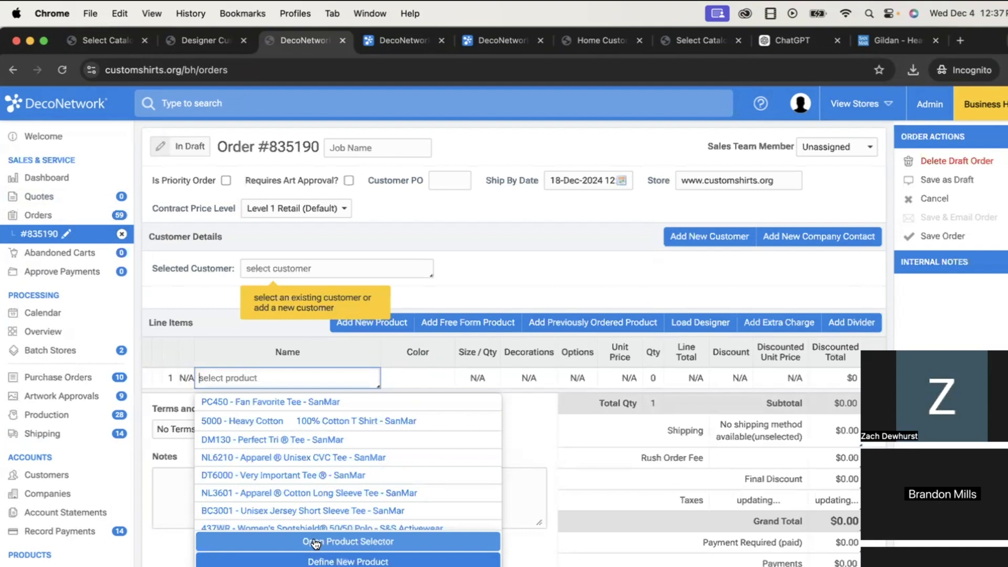
type("journal")
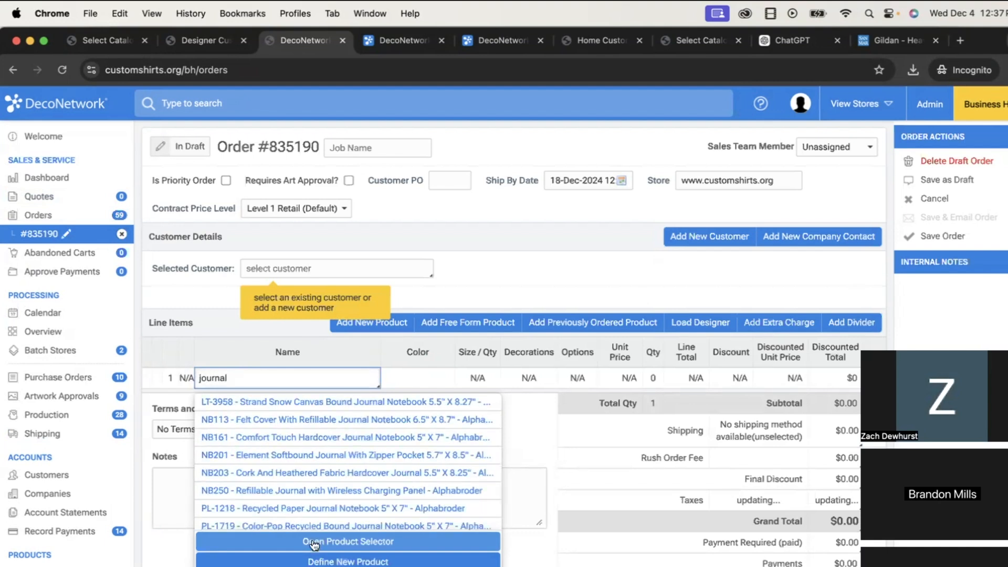
left_click(289, 460)
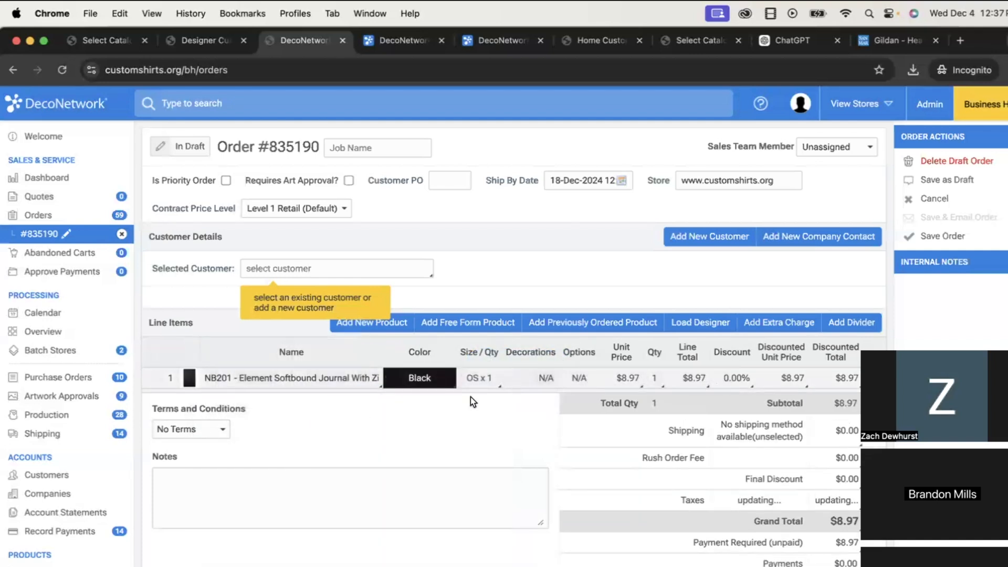
mouse_move(190, 383)
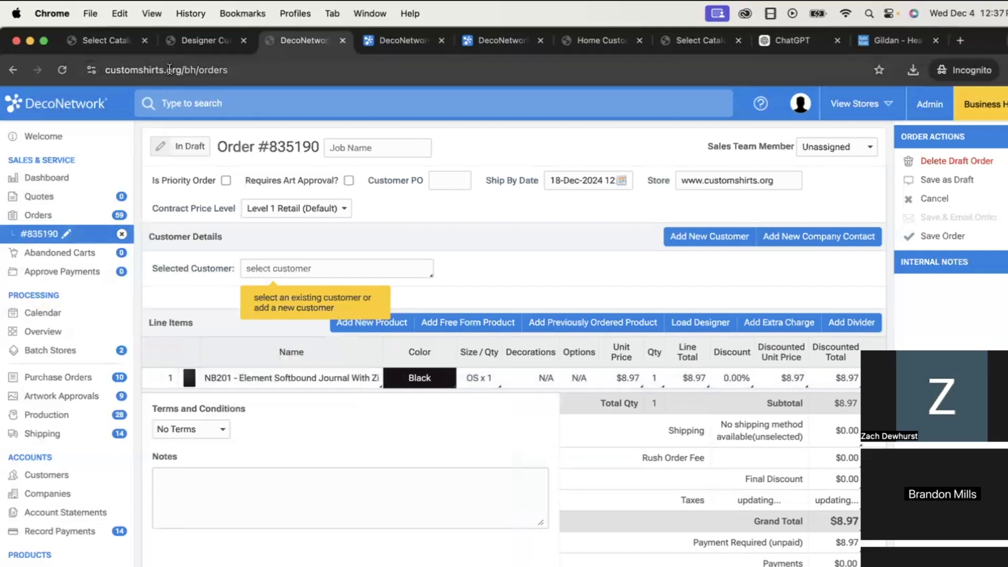
- Return to the catalog page, close the Alphabroder brand selection and go back to the product list
left_click(193, 45)
left_click(85, 47)
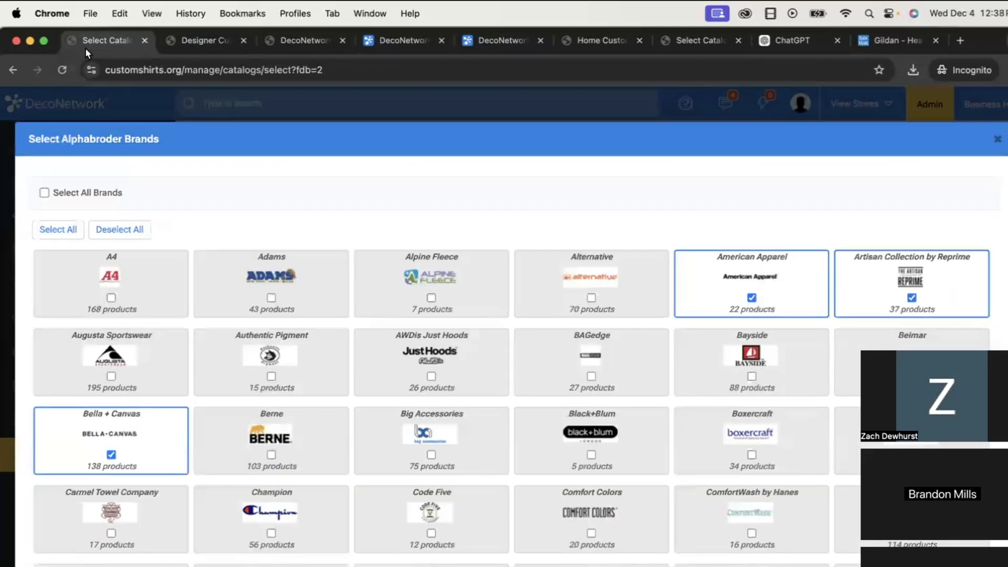
left_click(997, 138)
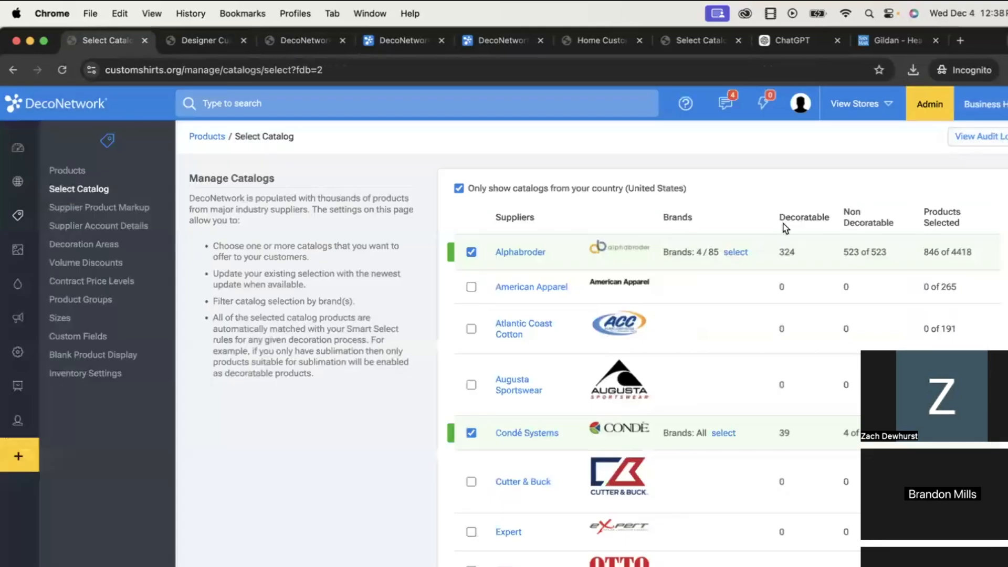
key("super+bracketleft")
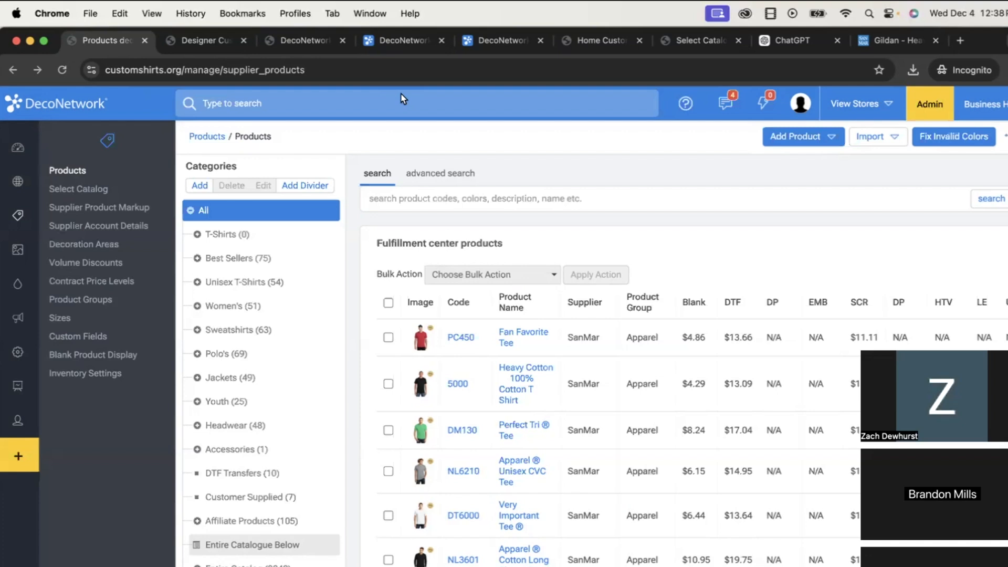
- Switch to the JDS Drinkware spreadsheet and select cell D2 in the Brand column
key("ctrl+Up")
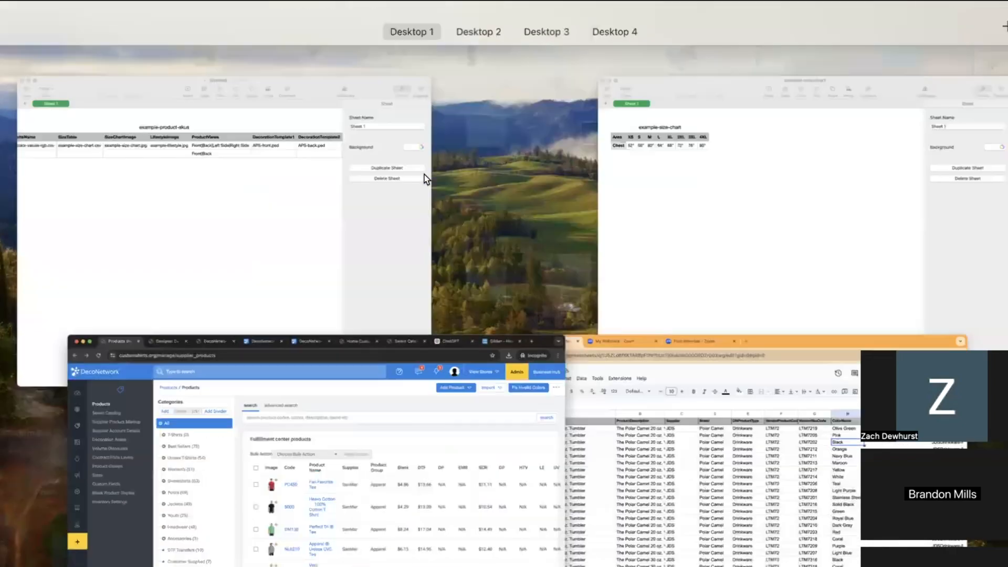
left_click(691, 522)
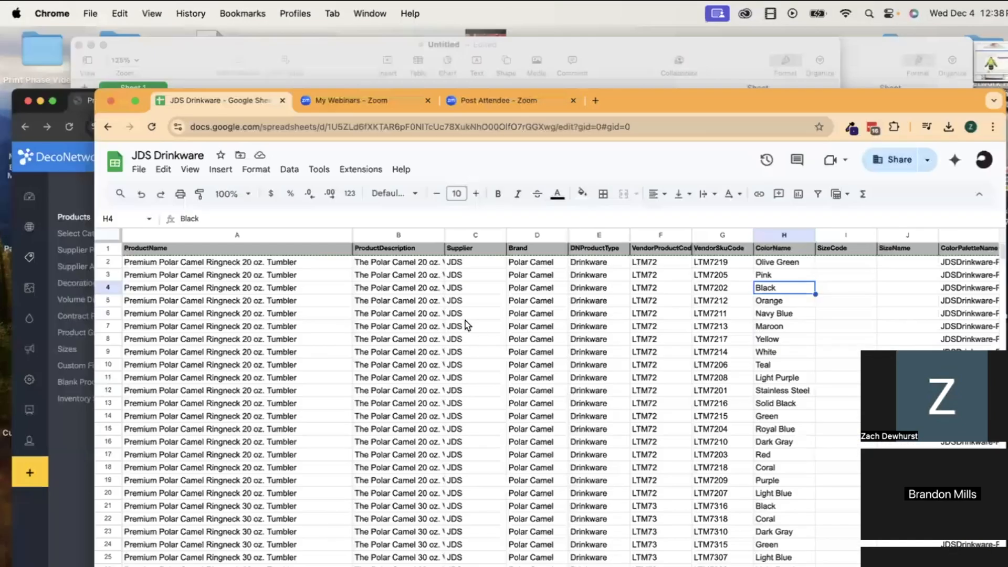
left_click(494, 222)
left_click(503, 268)
- Switch back to DecoNetwork and open the Premium Polar Camel Ringneck 20 oz. Tumbler, LTM72, from the product list
key("ctrl+Up")
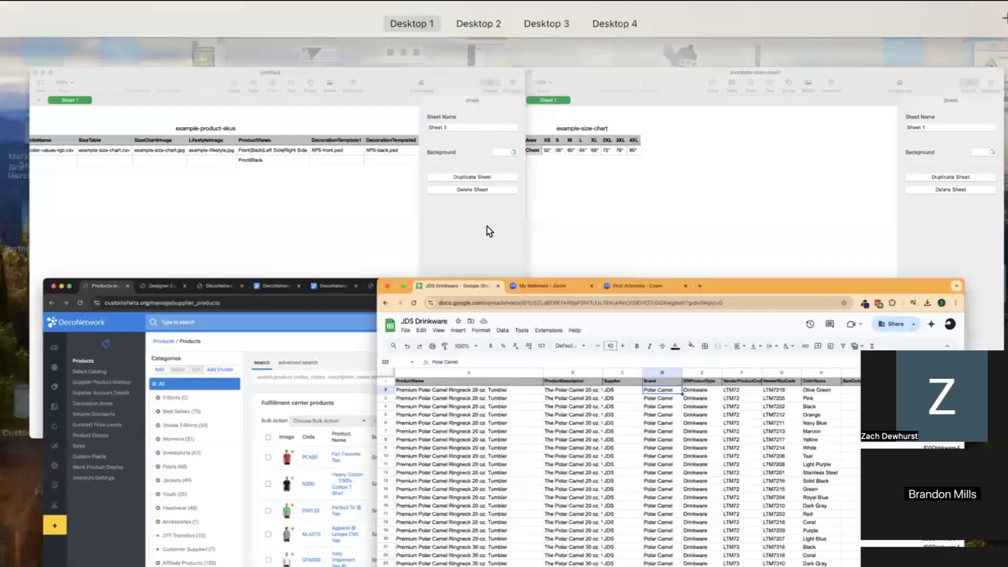
left_click(283, 506)
scroll(294, 514, "down", 2)
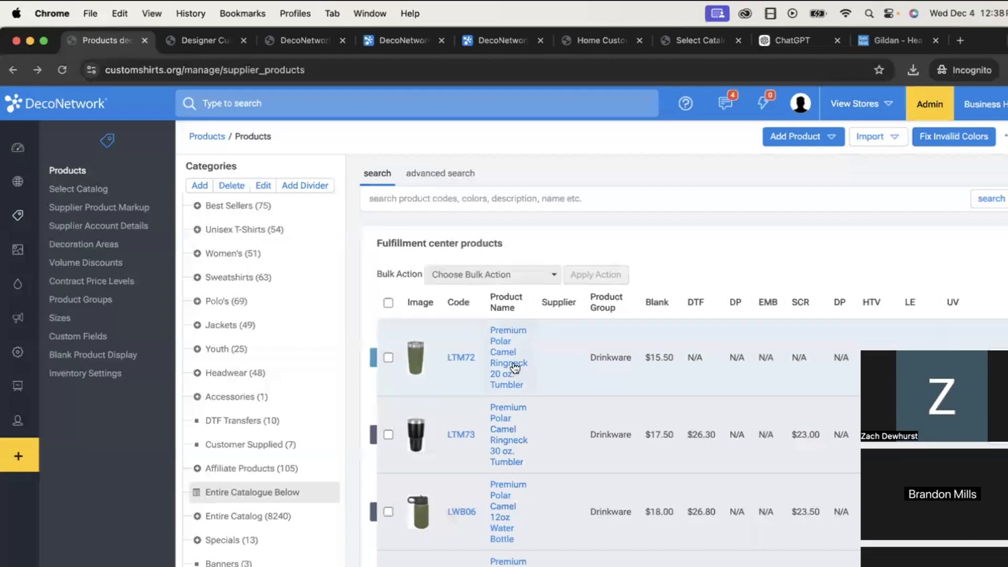
left_click(512, 365)
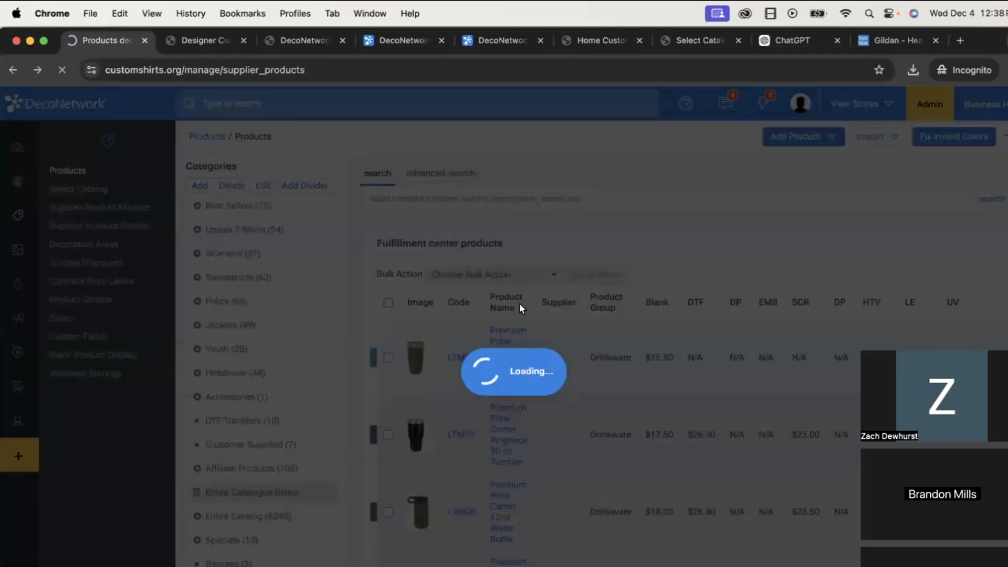
- Check the JDS Drinkware spreadsheet and return to the LTM72 product page in DecoNetwork
key("ctrl+Up")
left_click(638, 420)
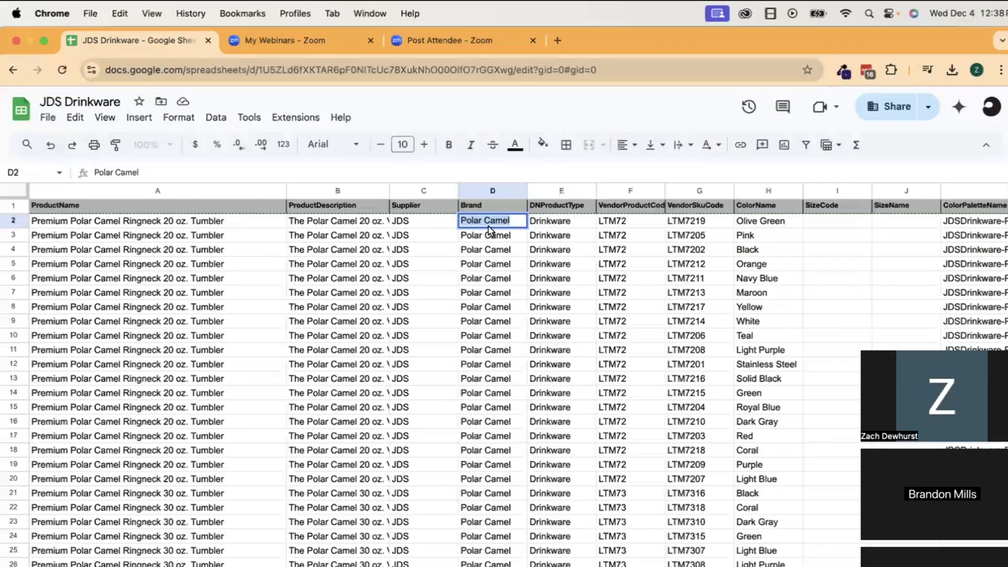
key("ctrl+Up")
left_click(391, 490)
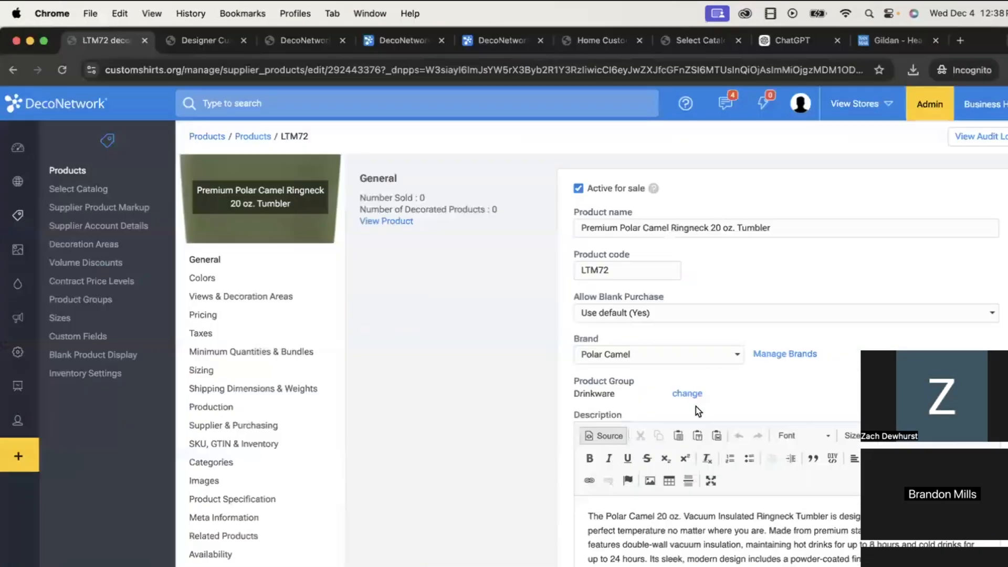
- Open brand management from the product, view the Polar Camel brand's name and logo settings, and return to the brand list
left_click(775, 357)
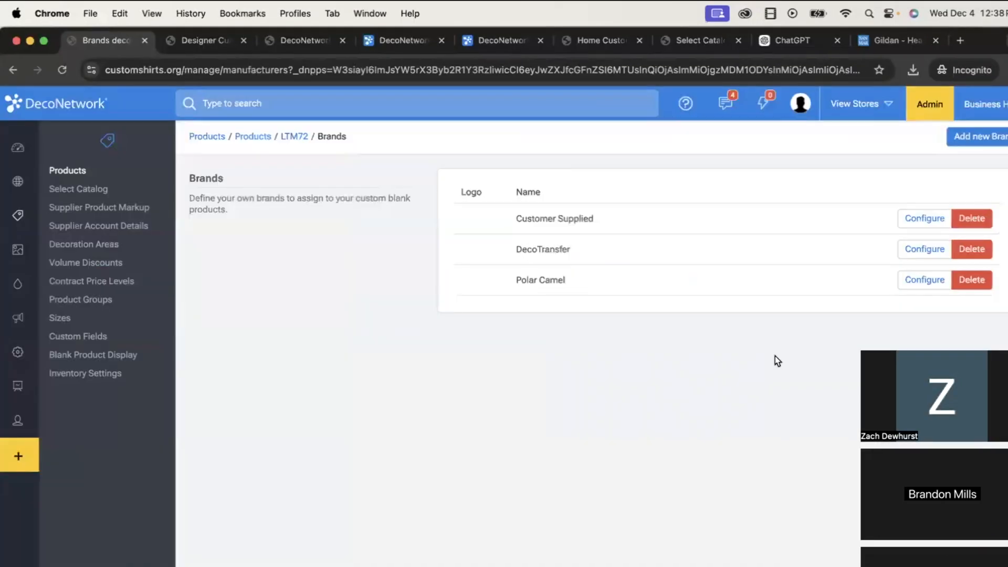
left_click(911, 282)
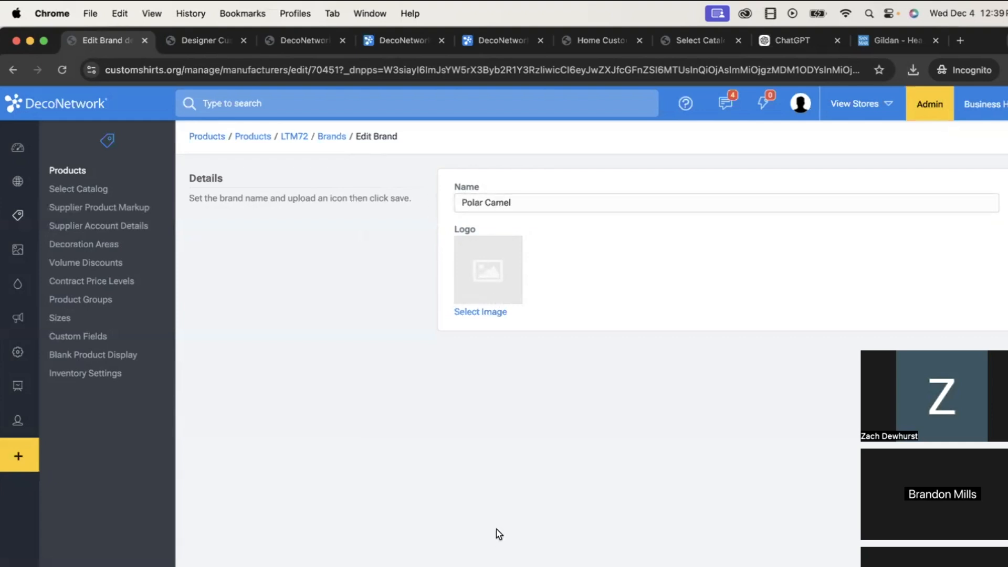
scroll(499, 533, "left", 5)
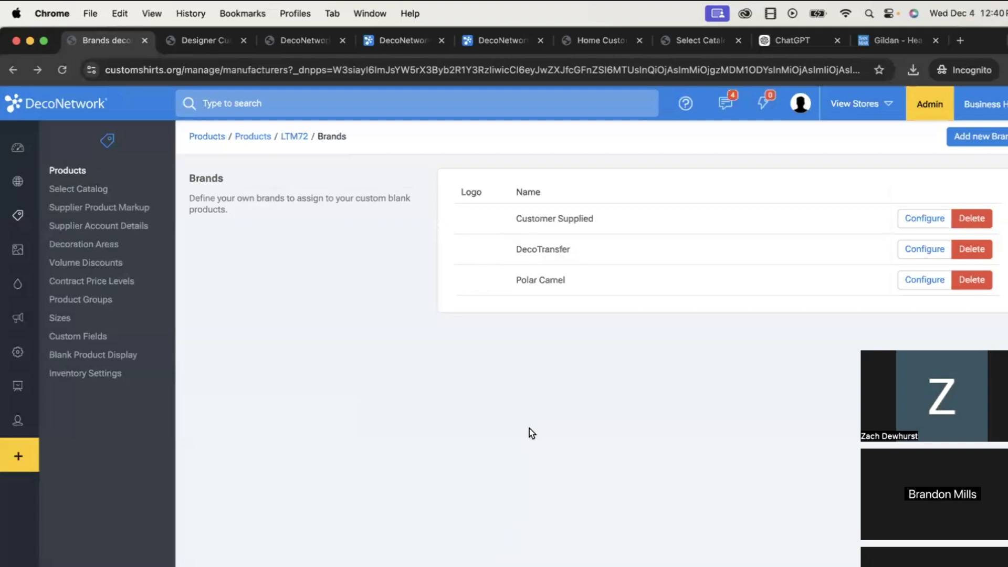
left_click(190, 40)
left_click(279, 39)
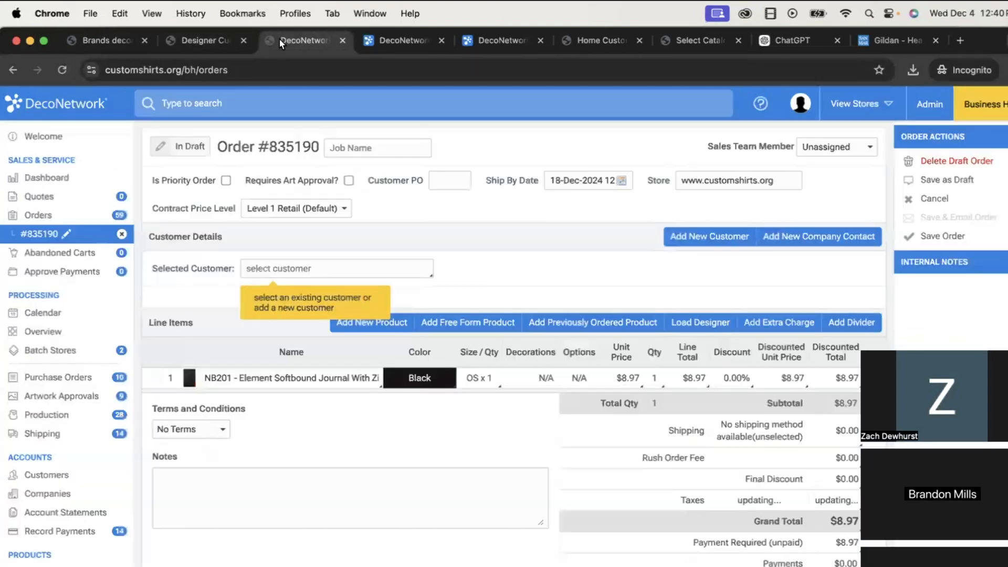
left_click(190, 40)
left_click(130, 42)
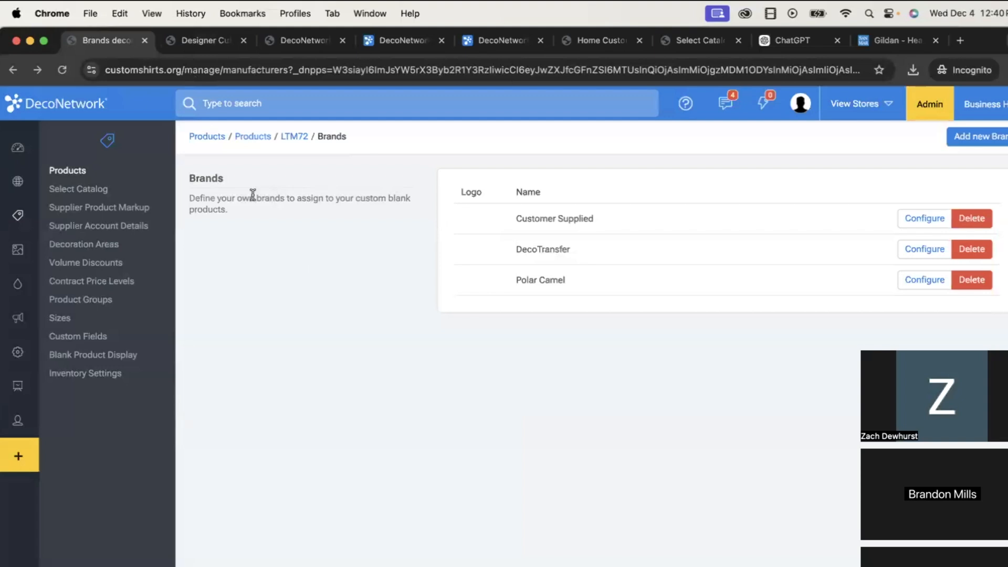
- Open the product list, search the site for "import products" and view the Importing Products help article
scroll(253, 195, "left", 5)
left_click(66, 169)
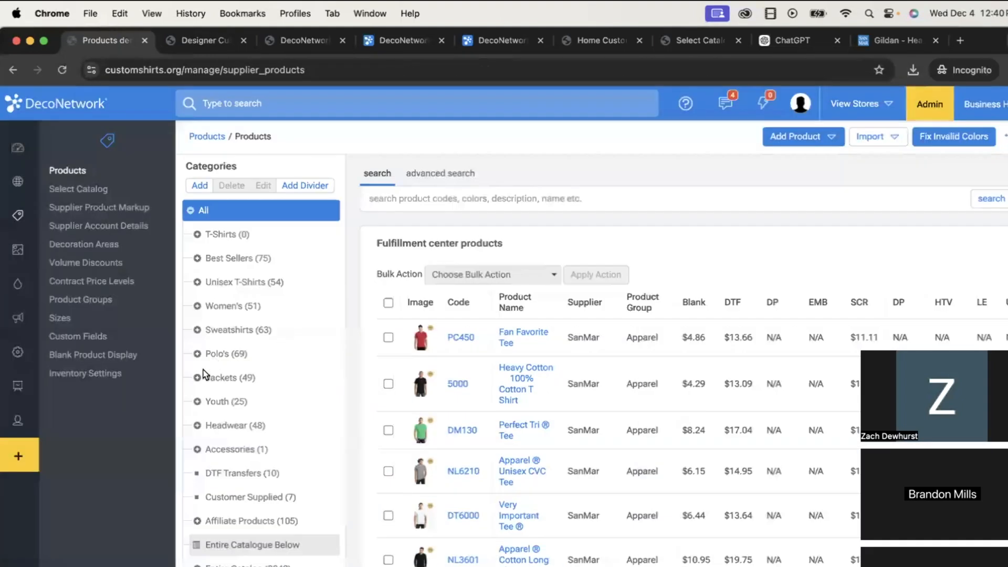
left_click(334, 102)
type("impo")
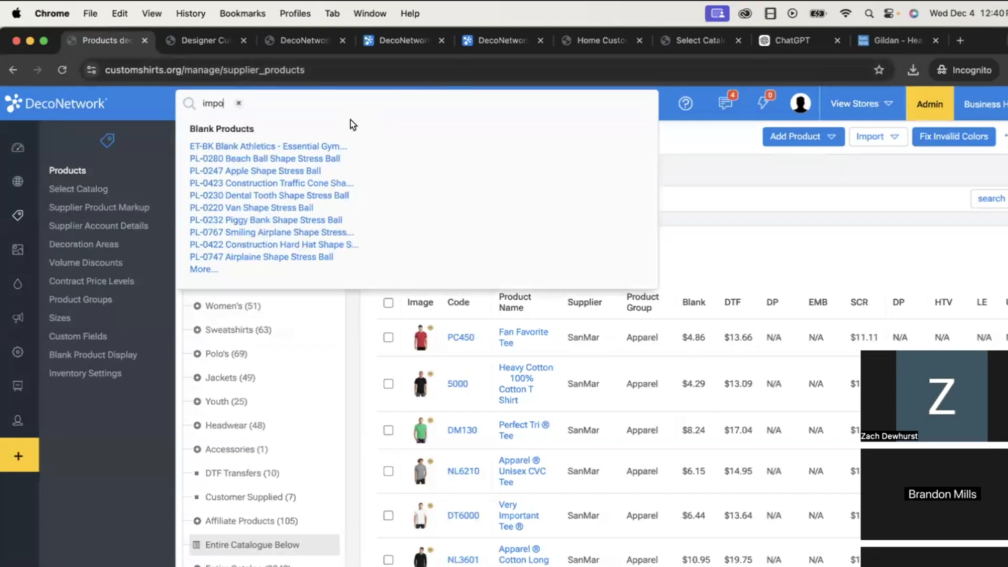
type("rt products")
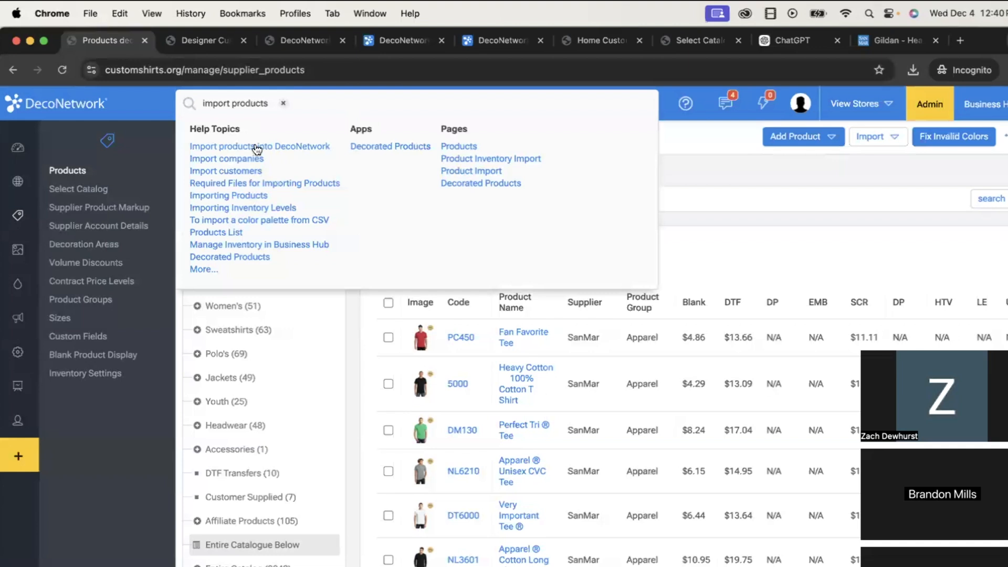
left_click(250, 196)
scroll(424, 183, "down", 1)
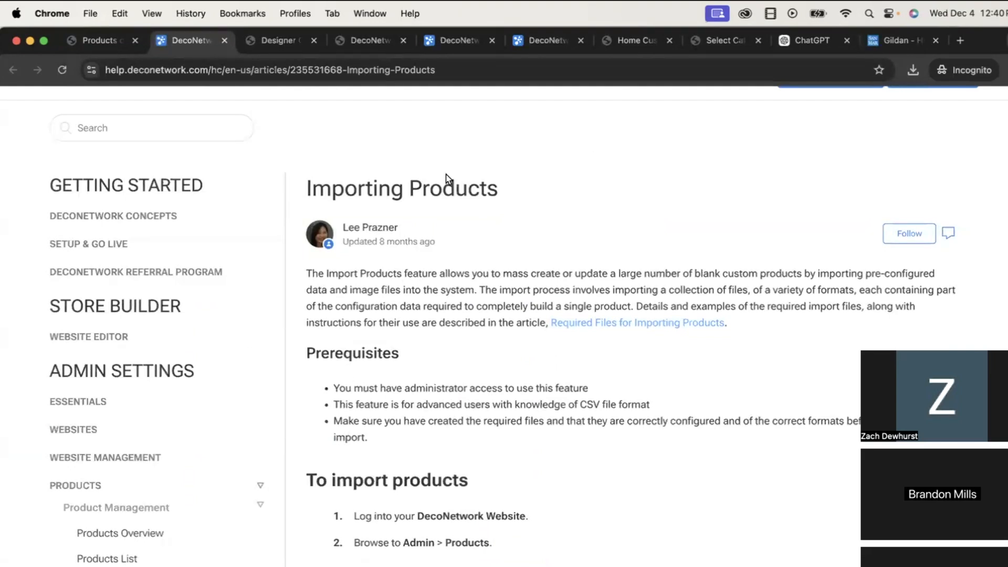
scroll(503, 123, "up", 1)
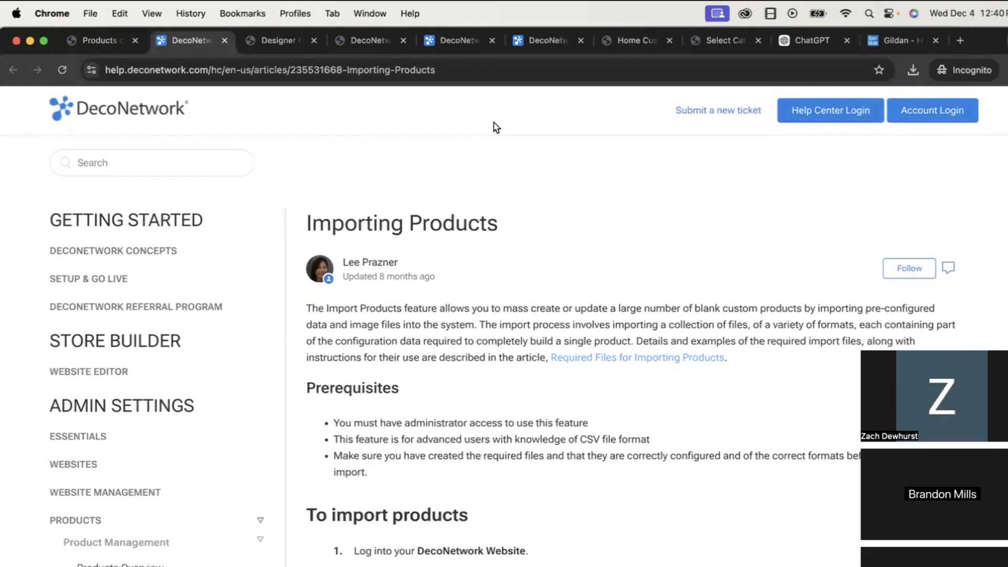
- Return to the product list, dismiss the search results and review the suppliers on the Select Catalog page
left_click(116, 45)
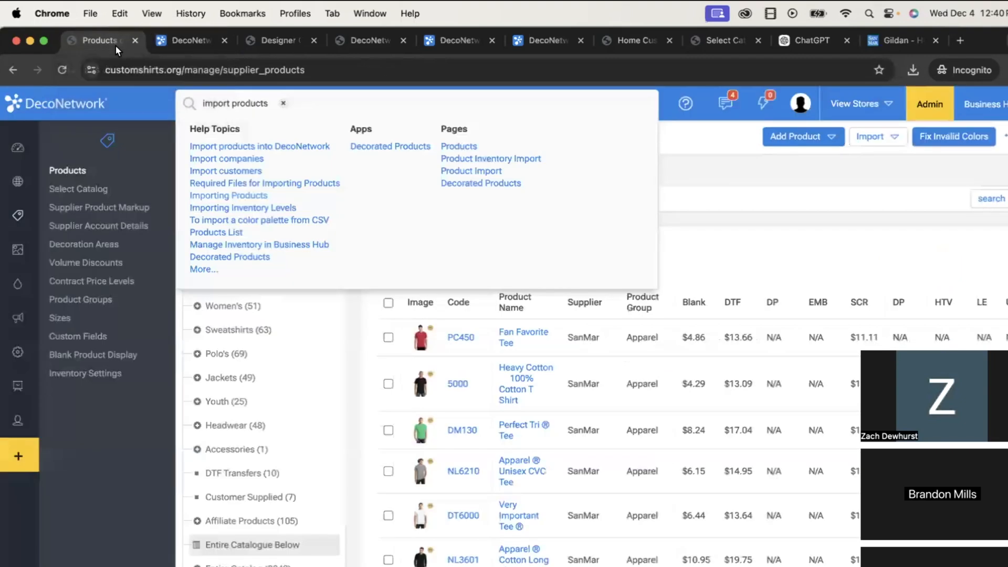
left_click(703, 169)
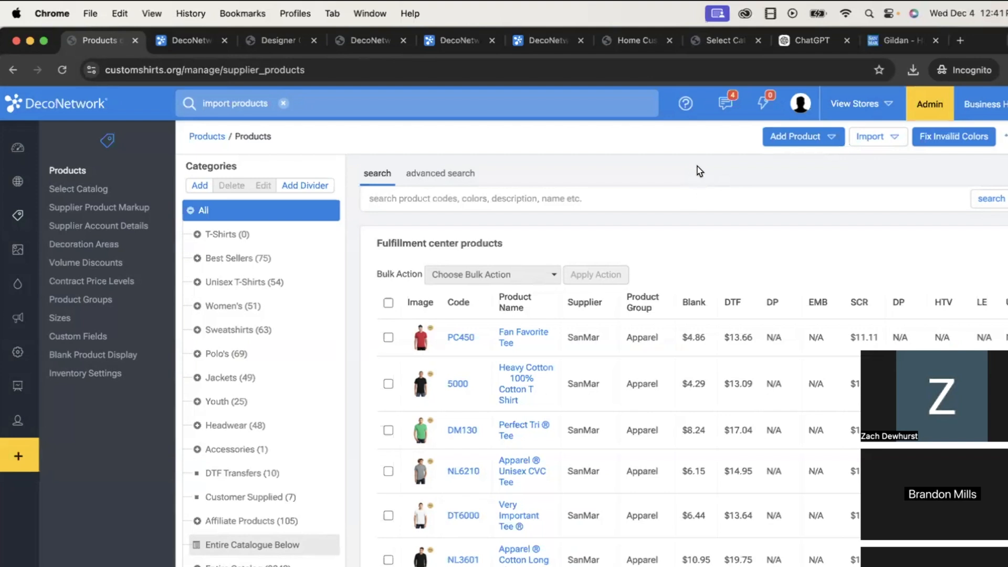
scroll(519, 315, "down", 1)
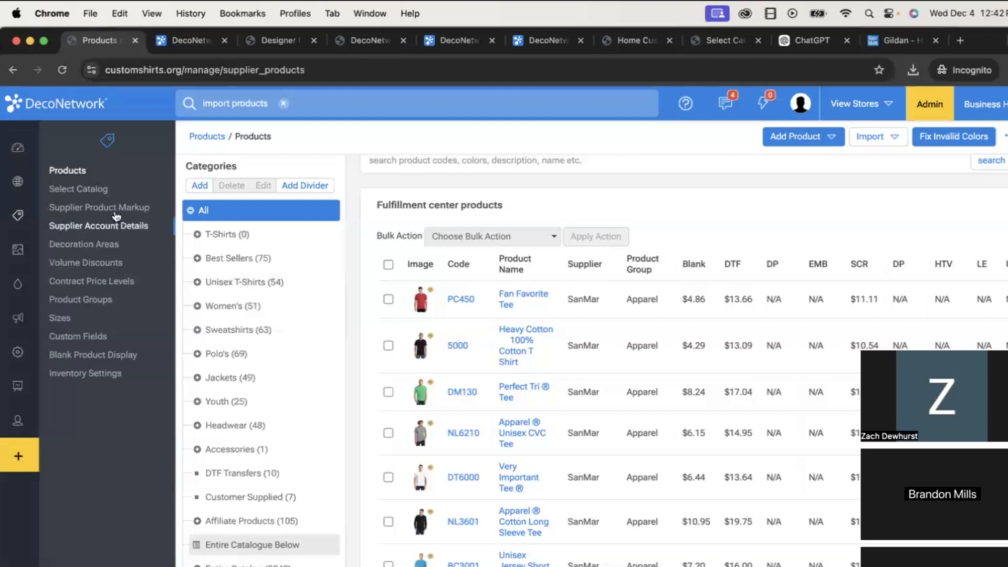
left_click(97, 191)
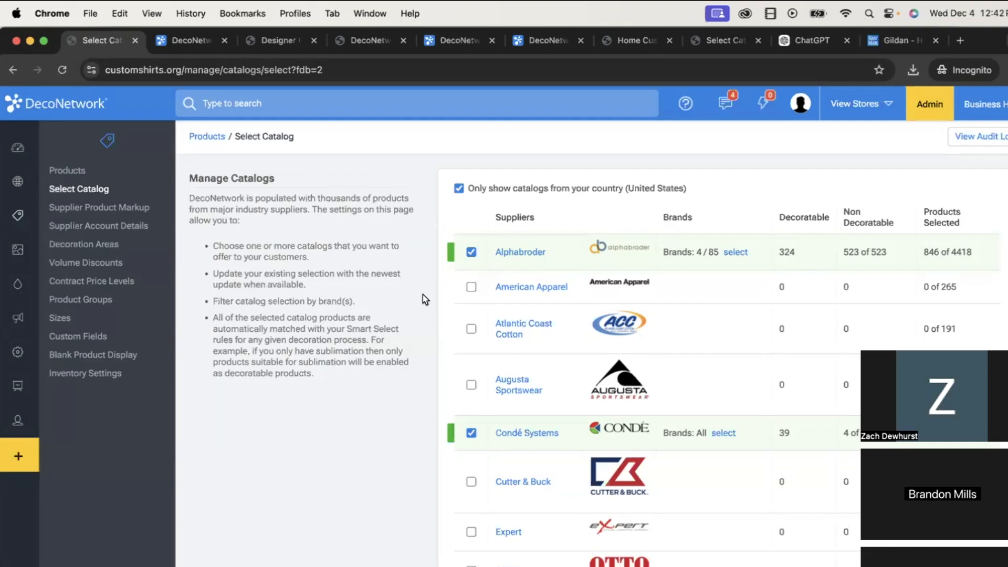
scroll(609, 440, "down", 7)
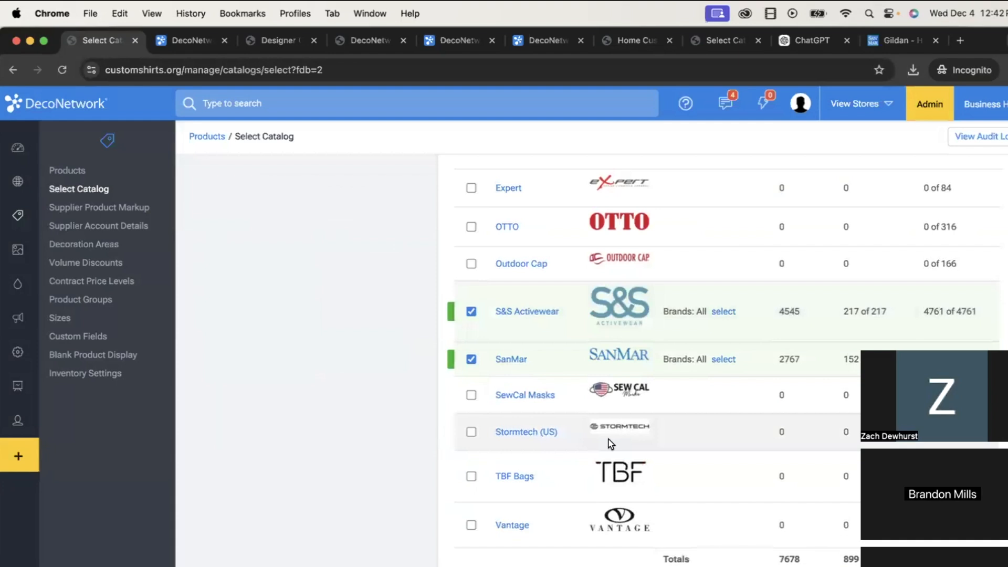
scroll(609, 439, "up", 5)
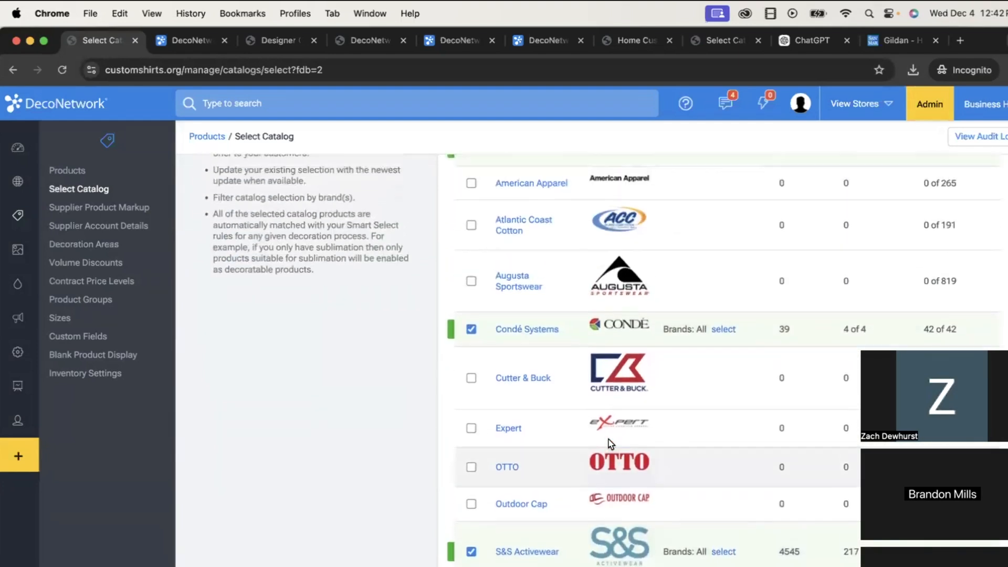
scroll(608, 439, "up", 3)
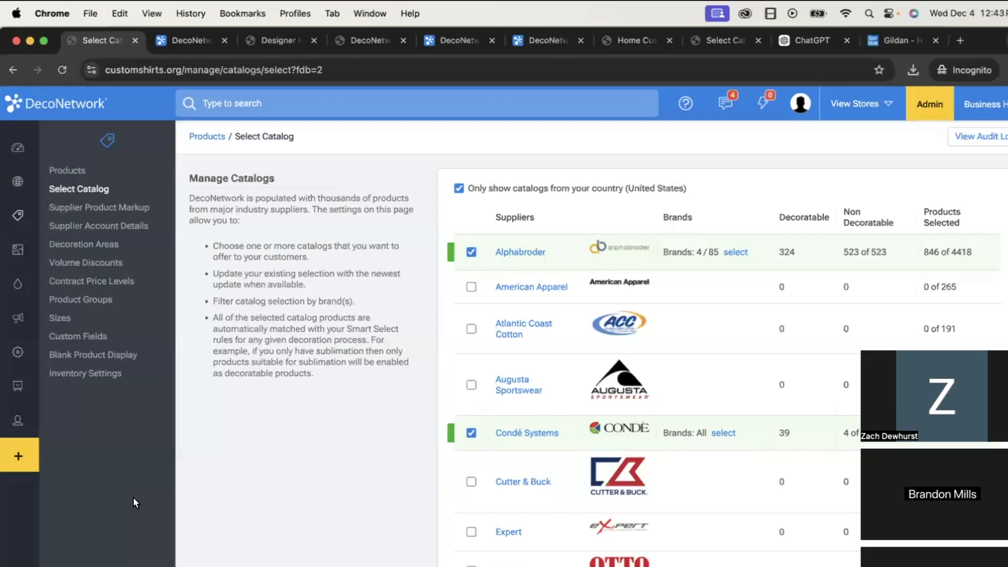
key("ctrl+Up")
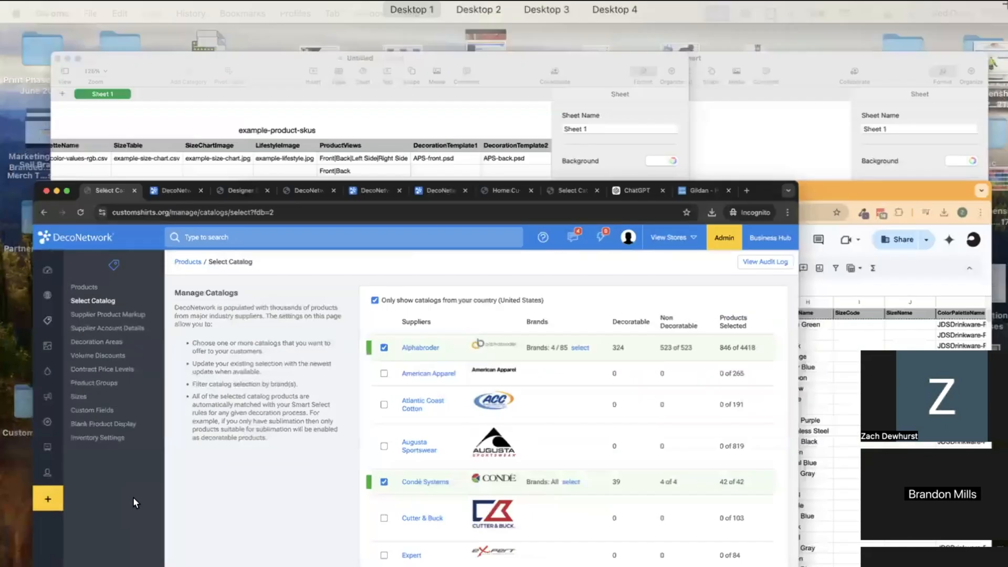
left_click(317, 539)
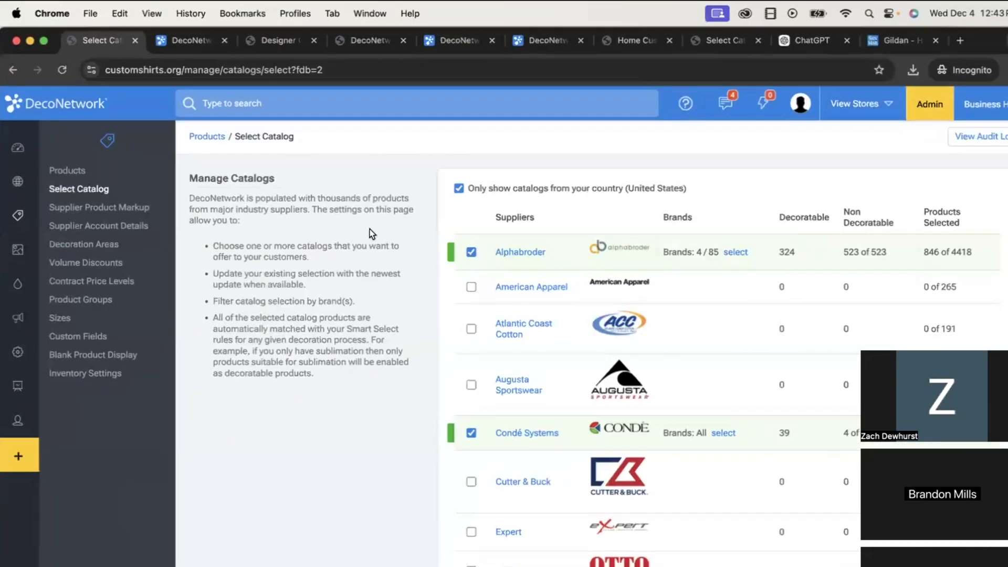
- Start a new product import from the product list, keep the name "Import started 04-Dec-24" and continue to the upload stage
left_click(65, 169)
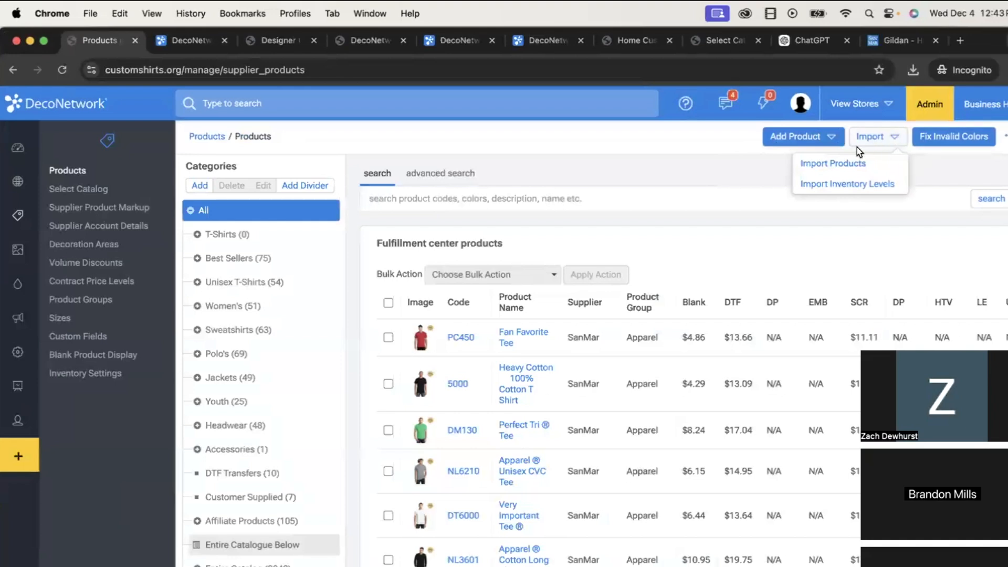
left_click(845, 162)
left_click(959, 144)
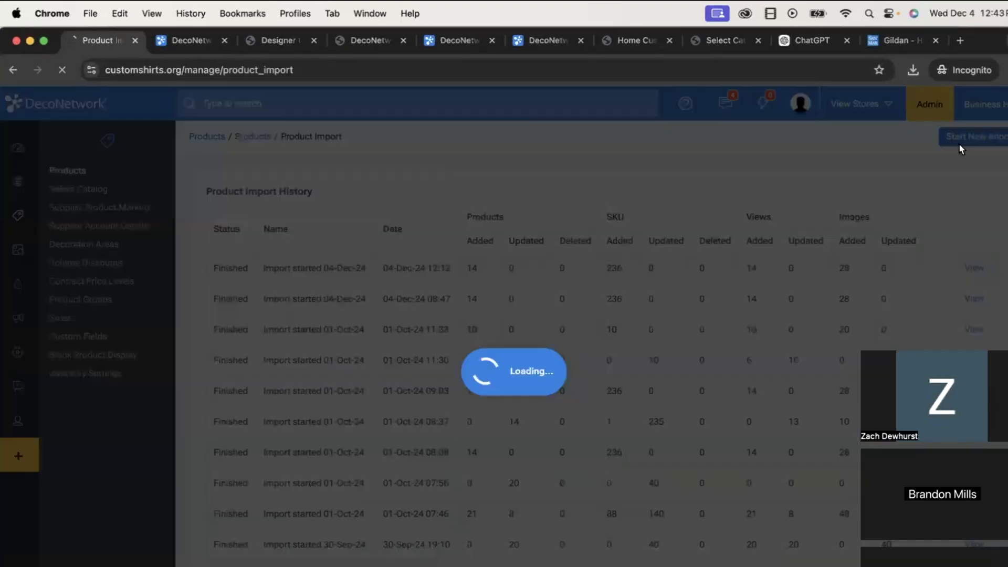
left_click(571, 566)
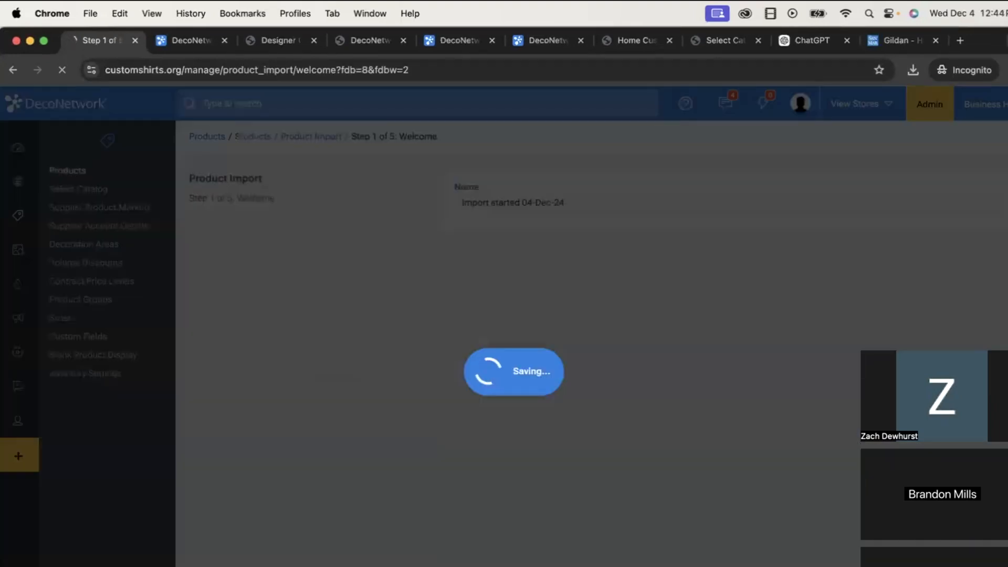
- Switch to Finder's Masterclass Import Products folder, expand Polar Camel Drinkware Photos and collapse its 10oz Sippy Cup subfolder
key("ctrl+Up")
key("ctrl+Right")
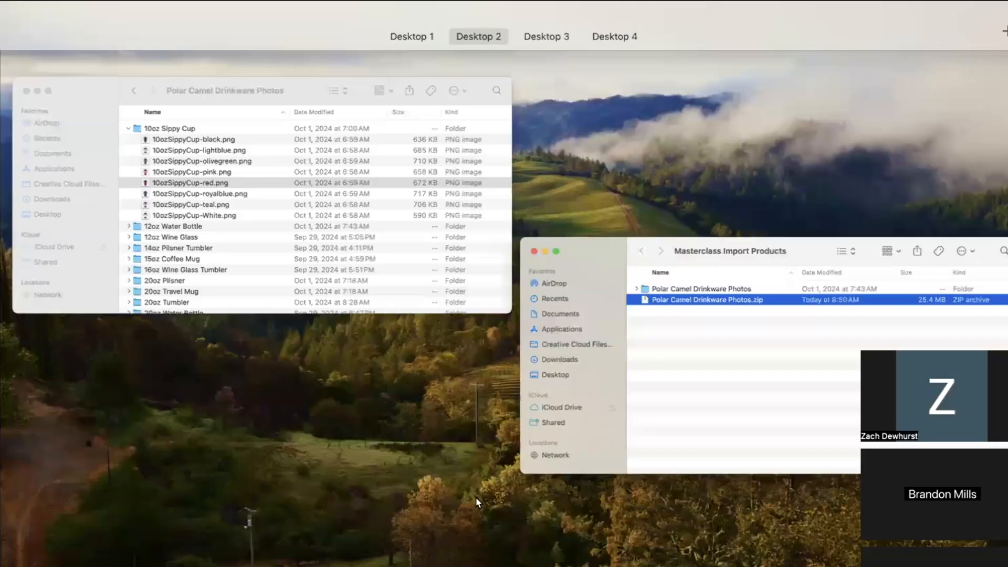
left_click(640, 415)
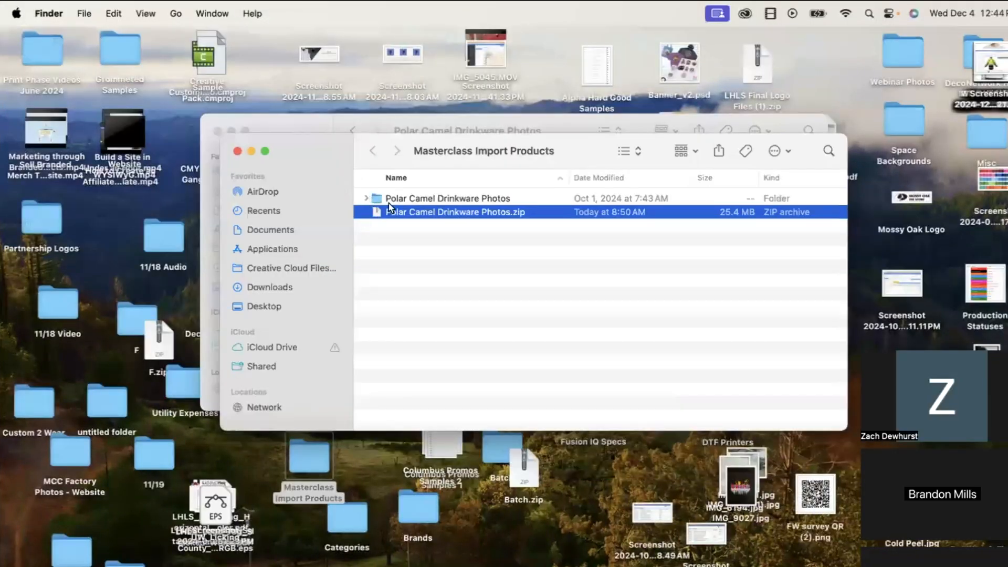
left_click(368, 197)
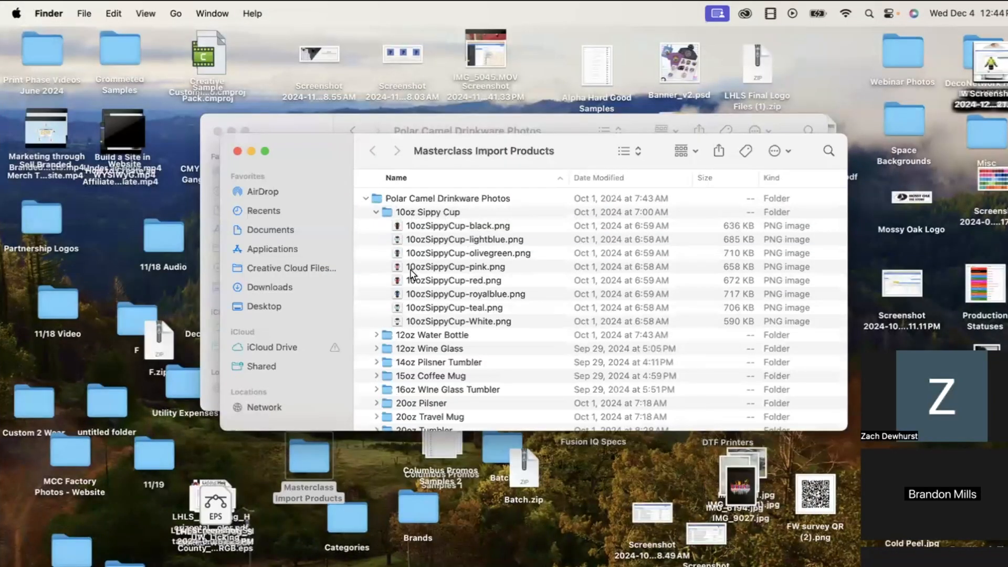
left_click(377, 213)
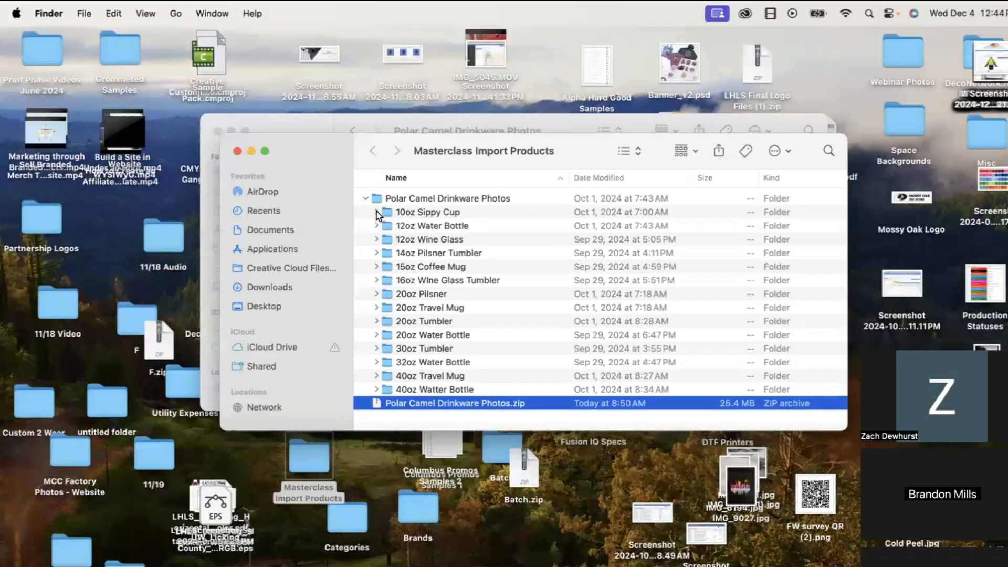
- Switch to the JDS Drinkware spreadsheet and select the color palette file name in cell K2
key("ctrl+Left")
key("ctrl+Up")
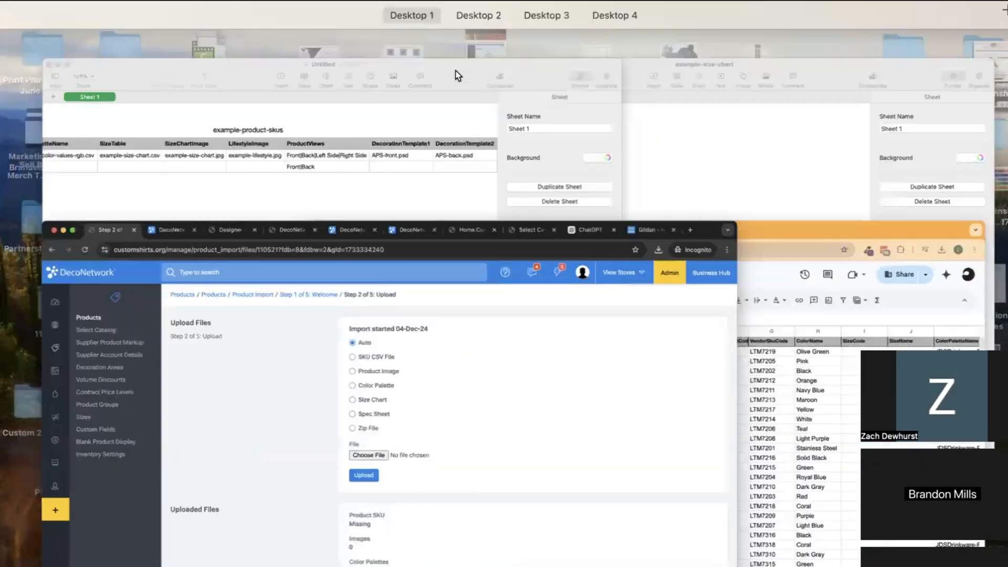
left_click(656, 466)
left_click(577, 330)
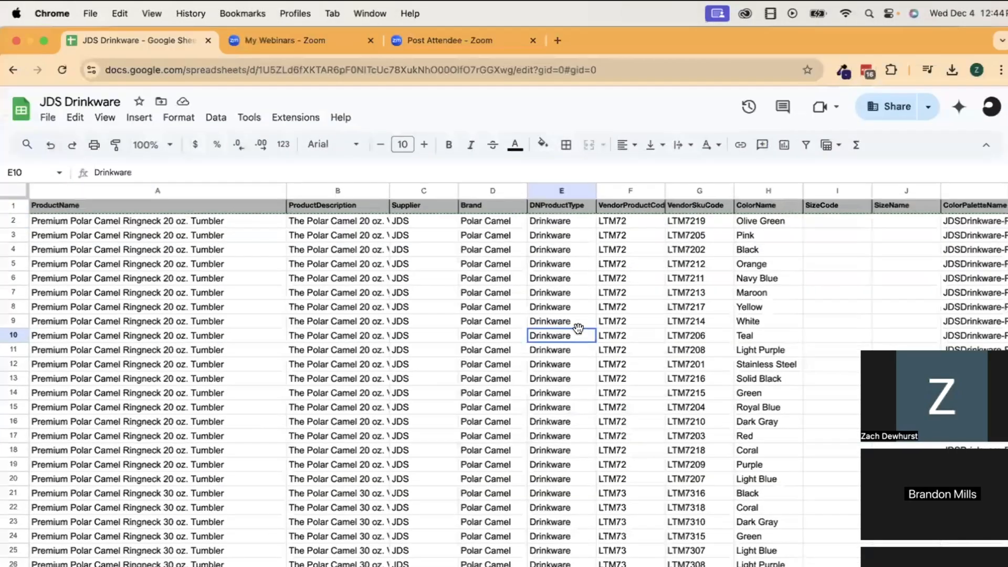
scroll(771, 261, "right", 5)
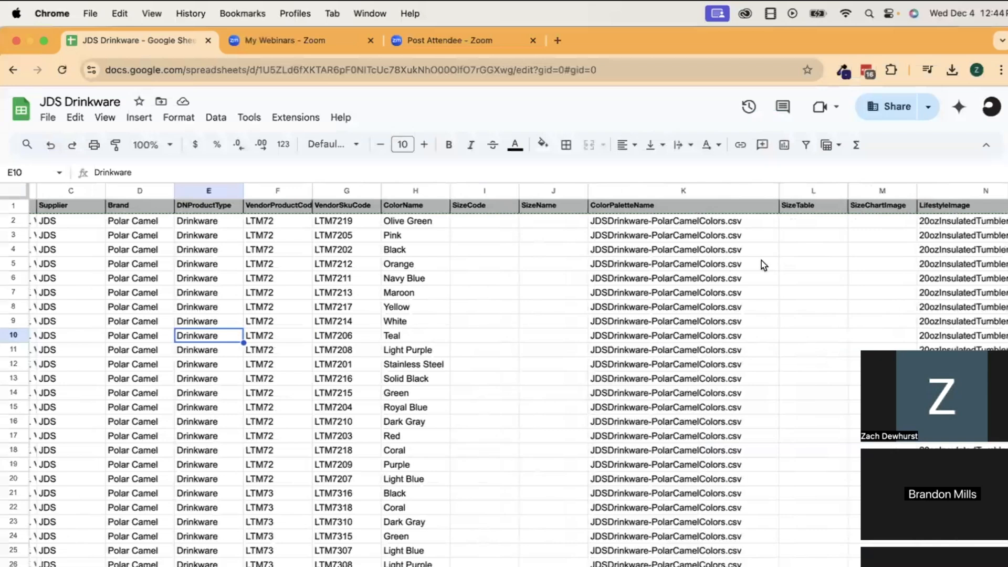
left_click(620, 221)
scroll(621, 220, "right", 10)
scroll(461, 243, "left", 5)
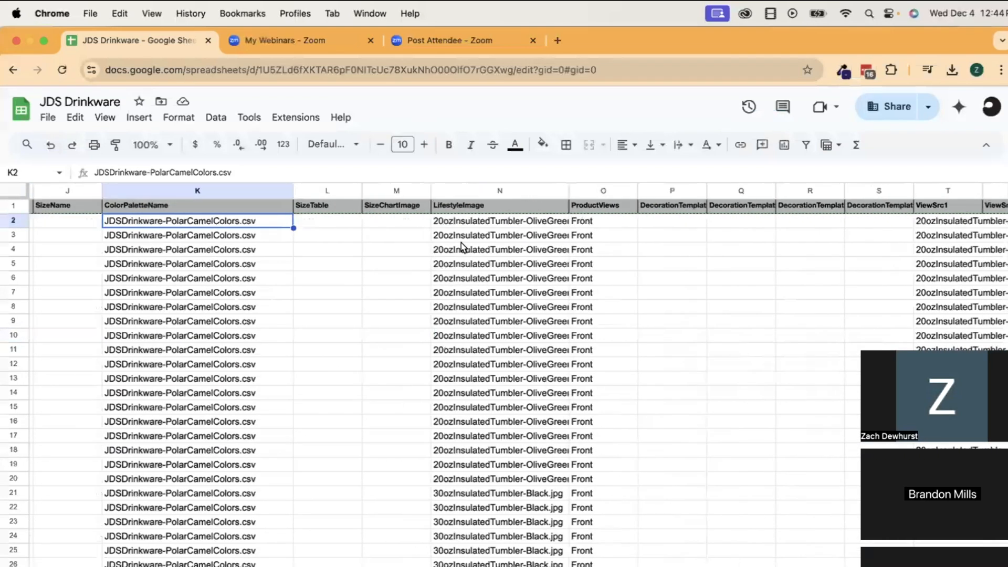
- Inspect the image file names in the LifestyleImage and ViewSrc1 columns of row 2, leaving the cells unedited
left_click(457, 226)
scroll(456, 225, "right", 1)
scroll(457, 226, "right", 5)
double_click(531, 226)
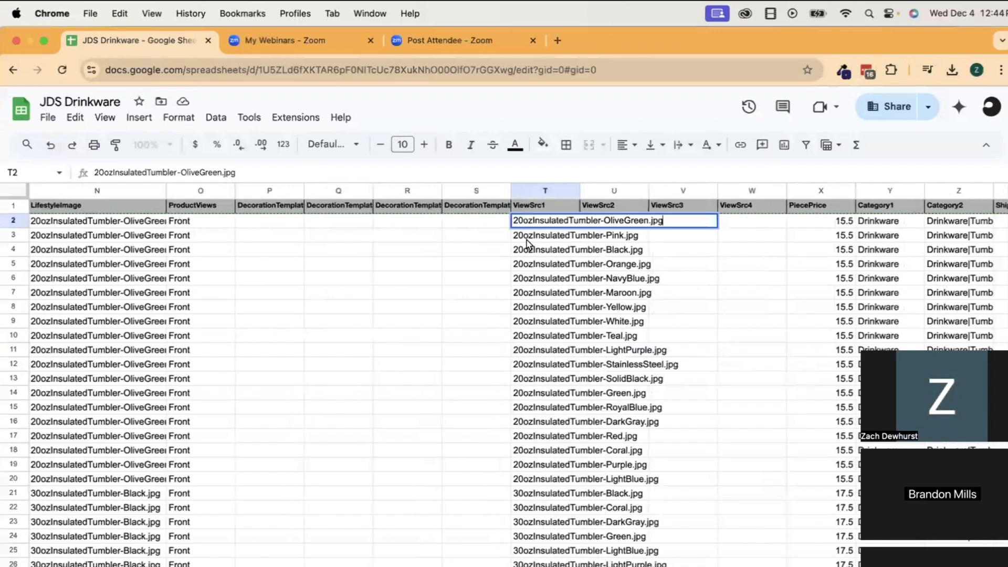
left_click(489, 267)
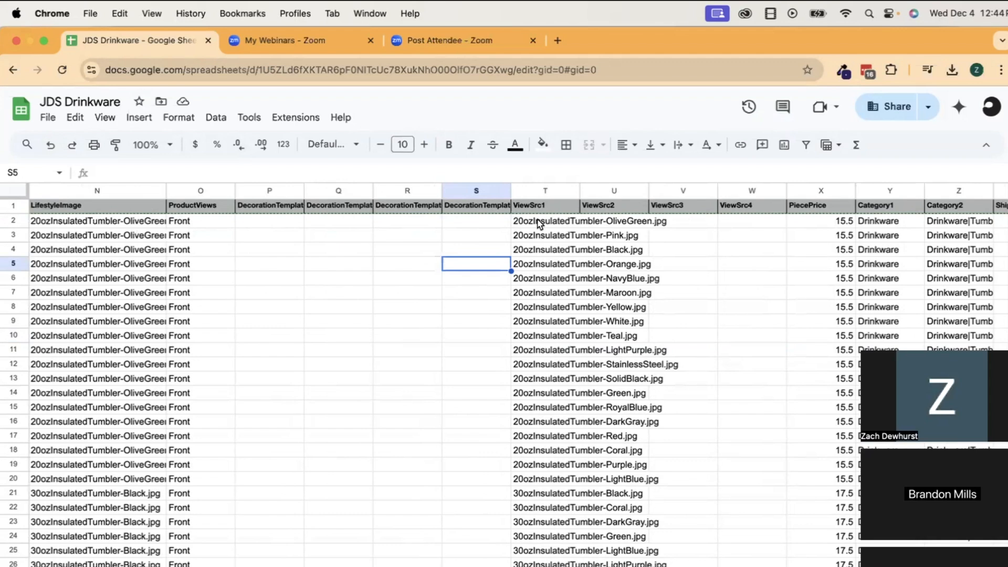
- Switch to Finder's Polar Camel Drinkware Photos window, preview 10ozSippyCup-red.png, close the preview and select the file's name
key("ctrl+Up")
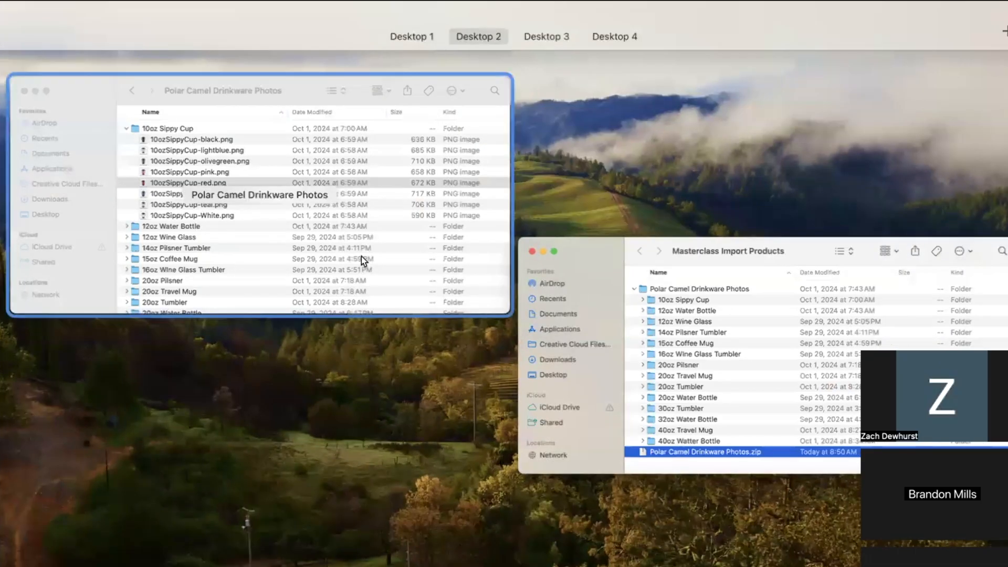
left_click(330, 242)
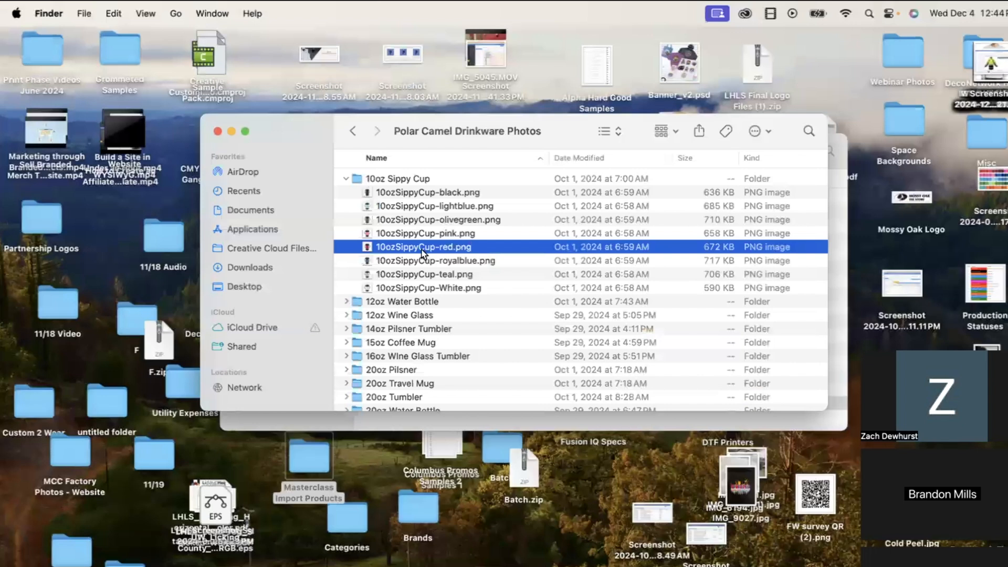
double_click(423, 253)
left_click(17, 48)
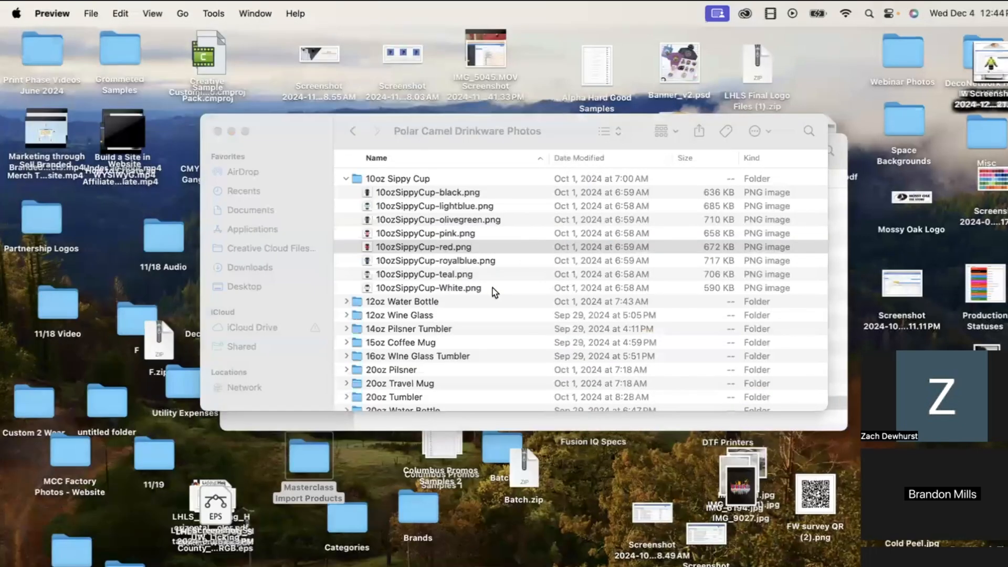
left_click(425, 245)
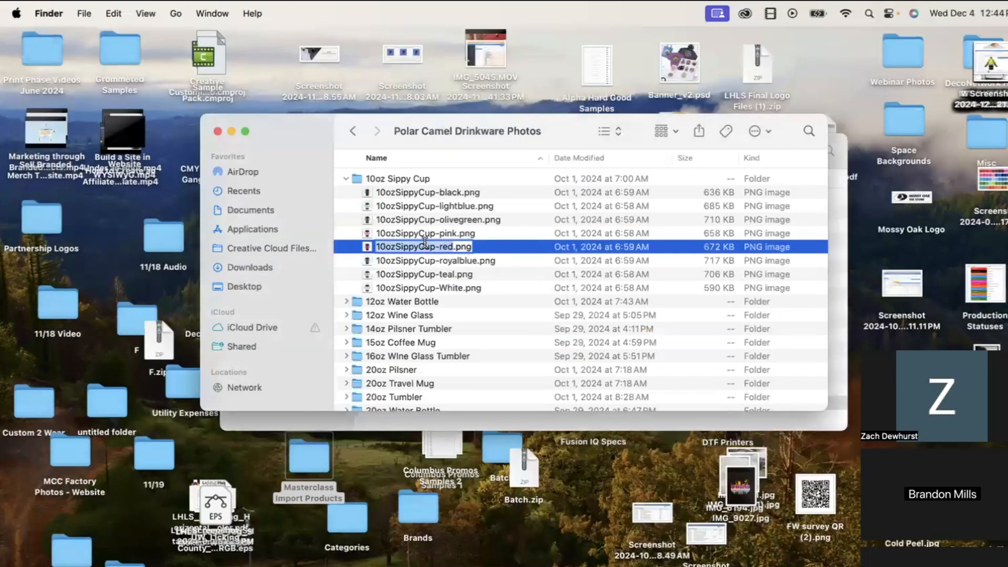
- Compare the ViewSrc1 image name in cell T5 of the JDS Drinkware spreadsheet with the 10ozSippyCup-red.png file name in Finder
key("ctrl+Left")
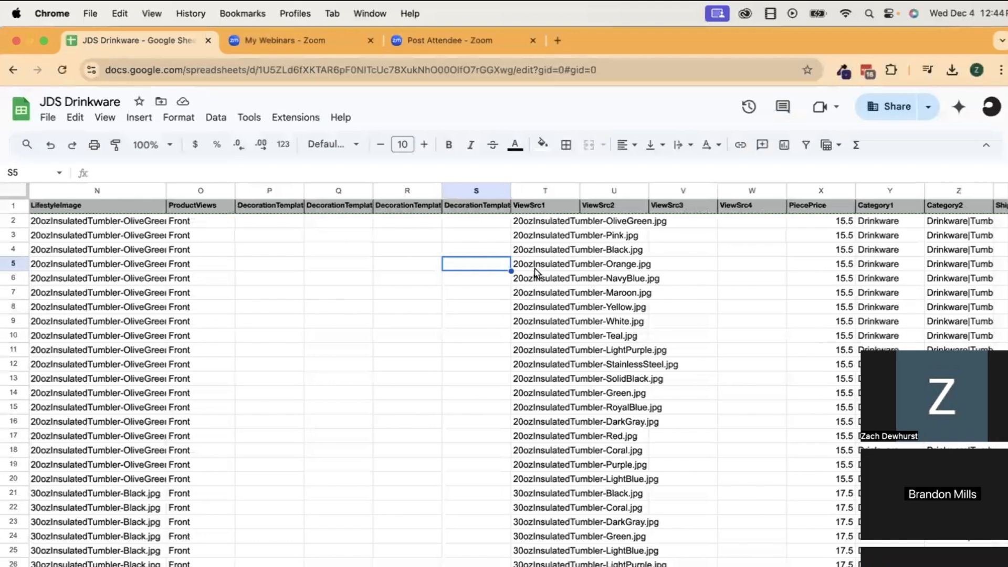
left_click(534, 268)
key("ctrl+Right")
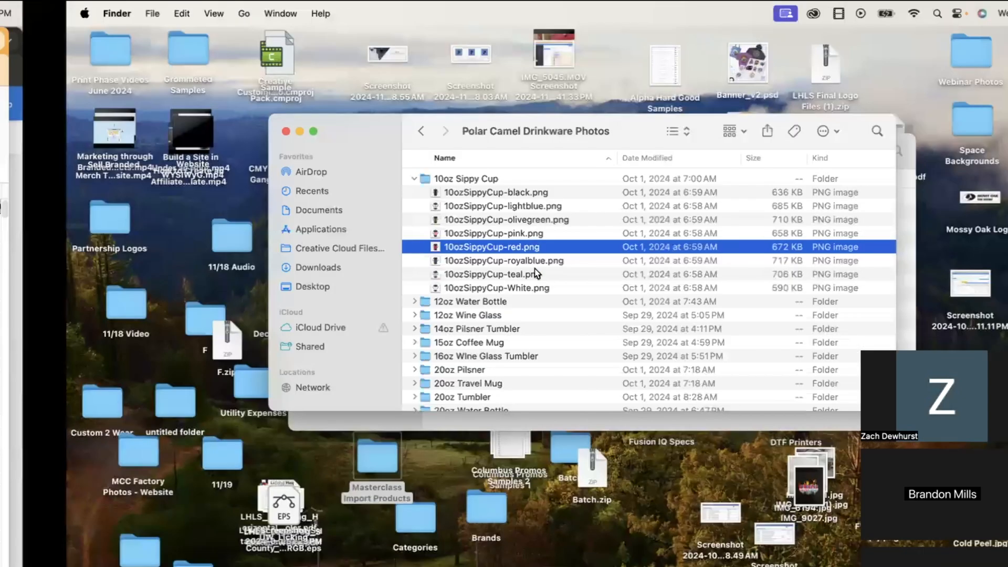
key("ctrl+Left")
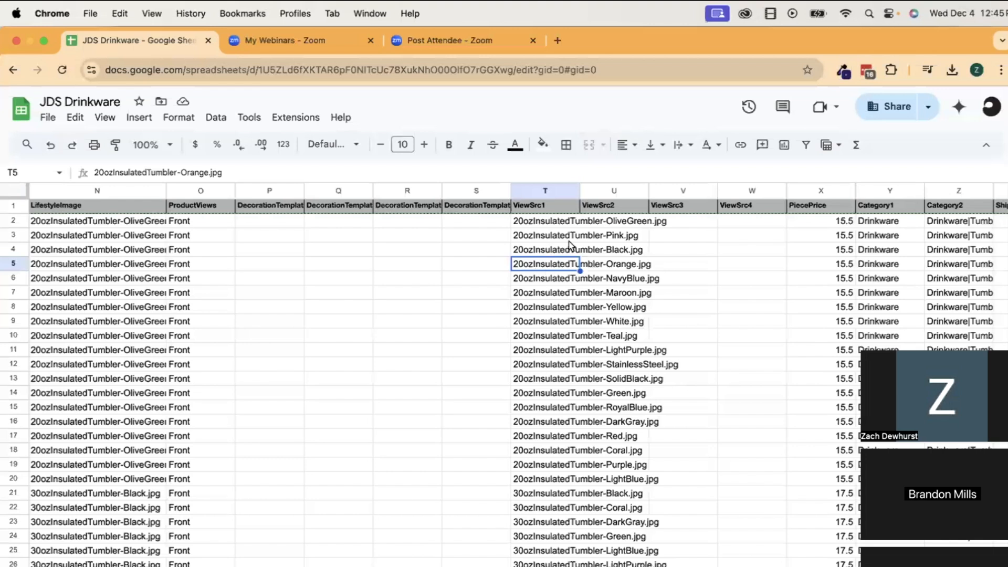
key("ctrl+Right")
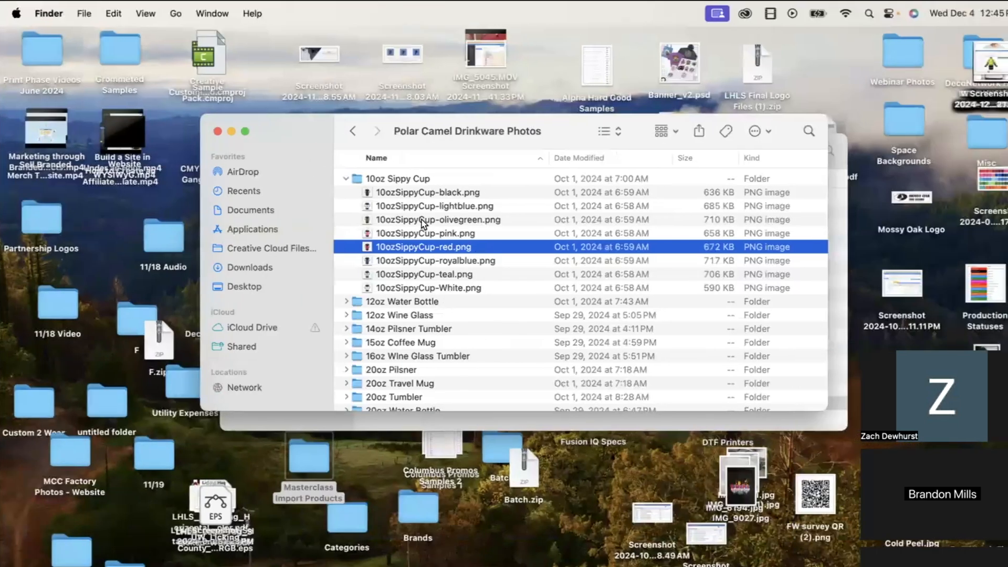
left_click(408, 245)
key("ctrl+Left")
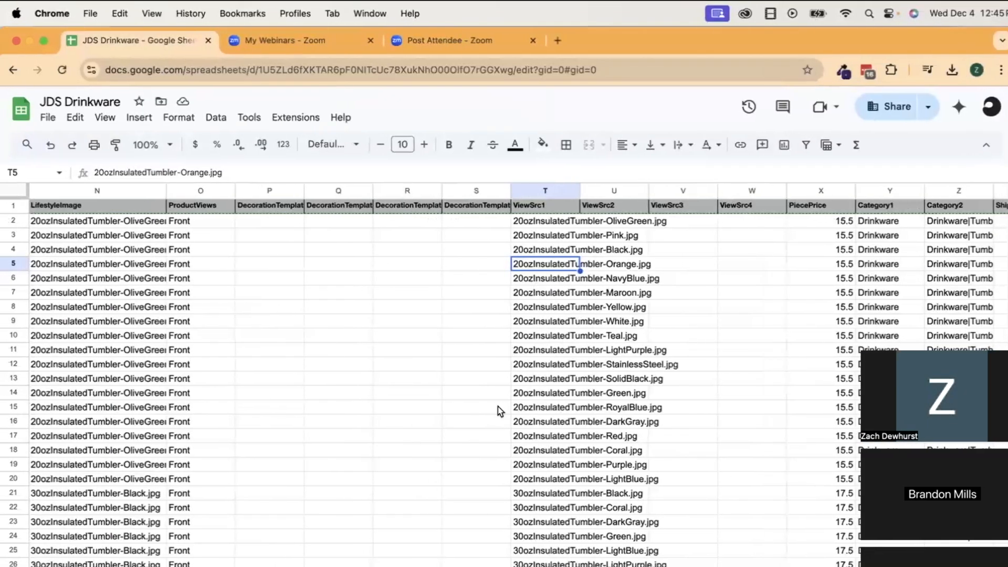
- Inspect the PiecePrice value of the first product in cell X2, leaving it unedited
left_click(433, 351)
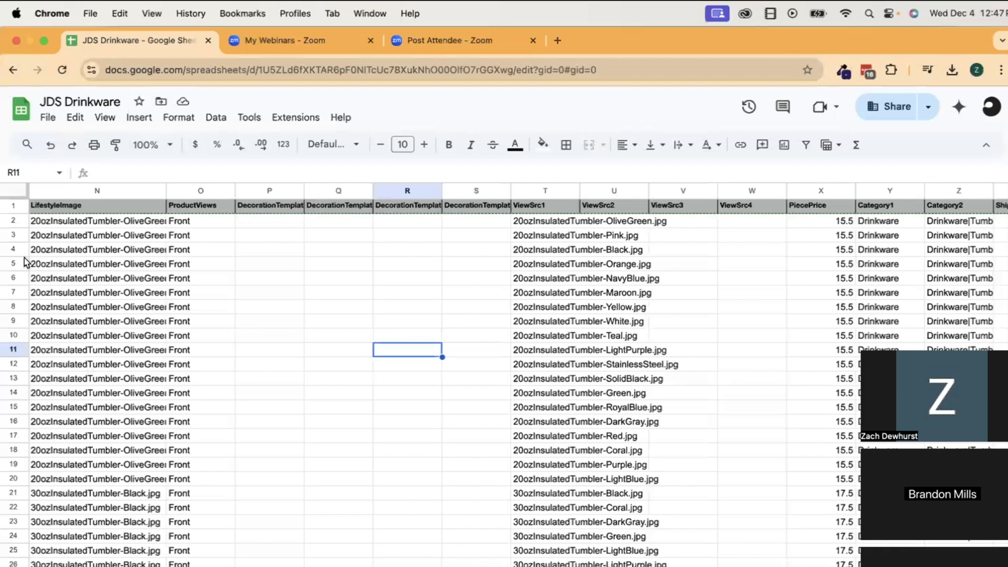
scroll(746, 333, "right", 5)
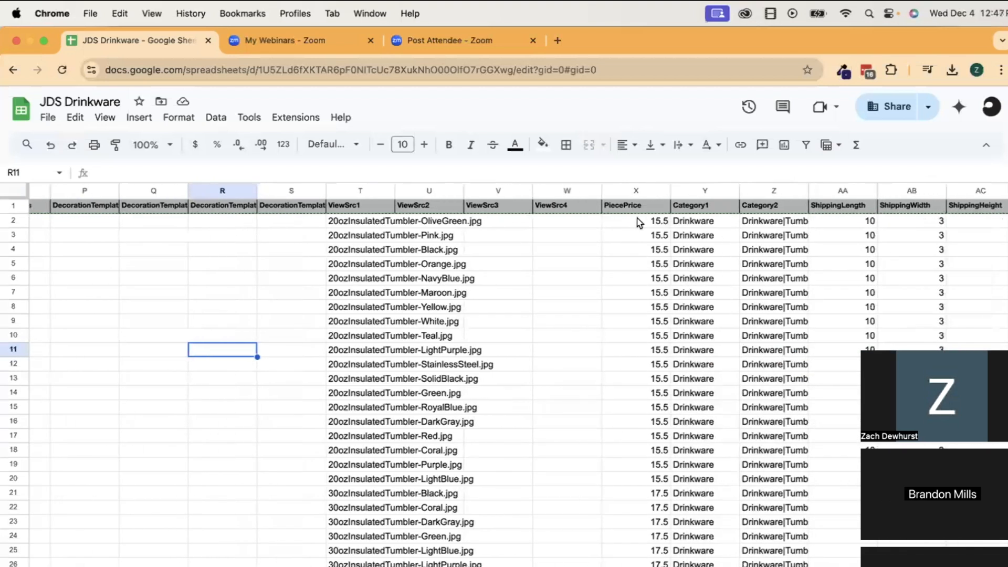
left_click(635, 221)
scroll(303, 238, "left", 5)
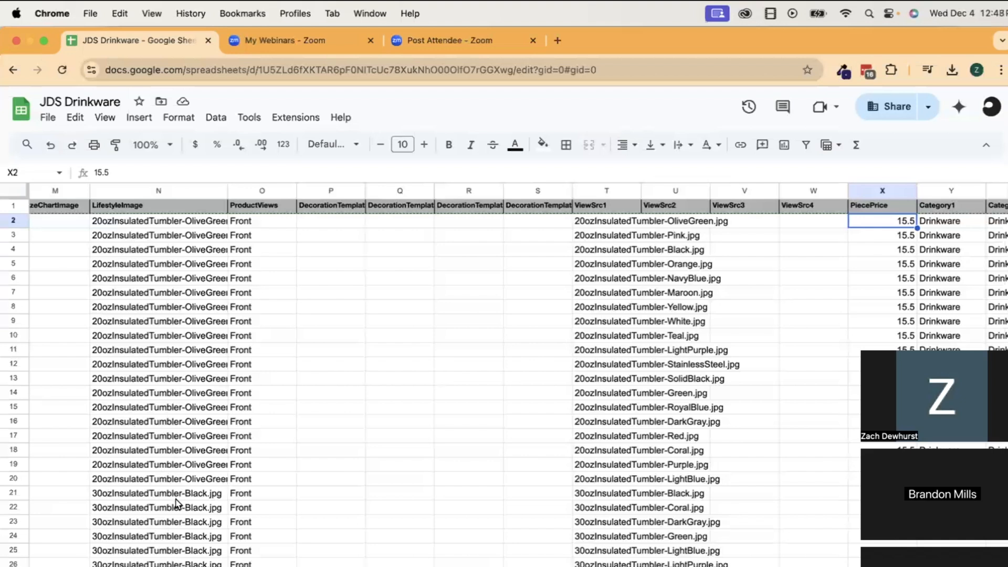
- Switch to Finder's Masterclass Import Products folder and collapse Polar Camel Drinkware Photos, keeping Polar Camel Drinkware Photos.zip selected
key("ctrl+Up")
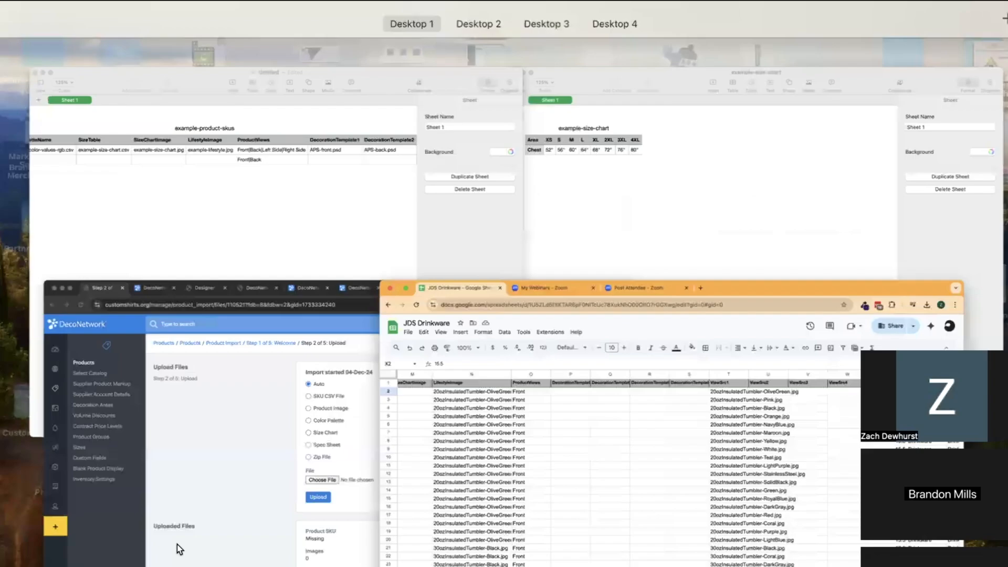
key("ctrl+Right")
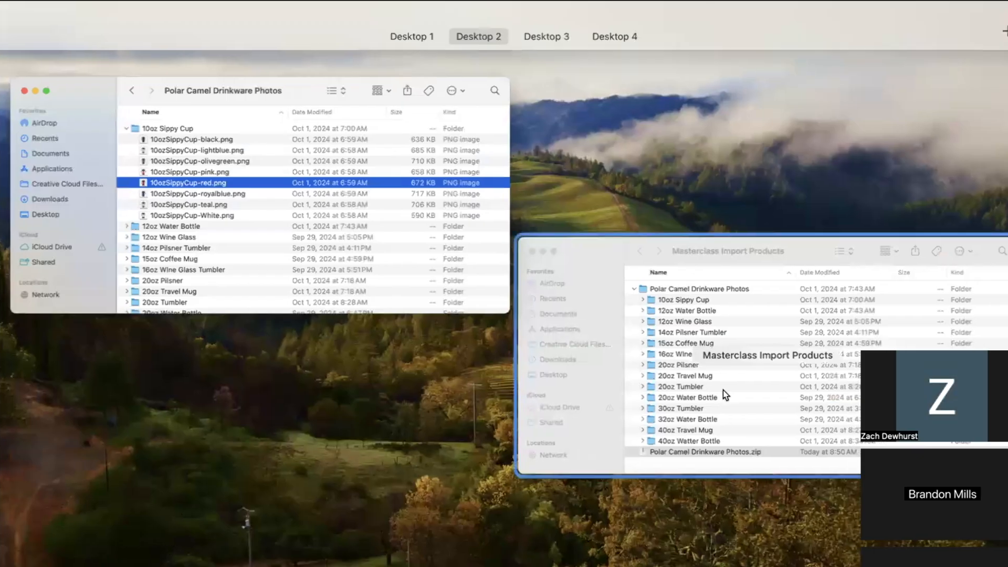
left_click(723, 395)
left_click(396, 403)
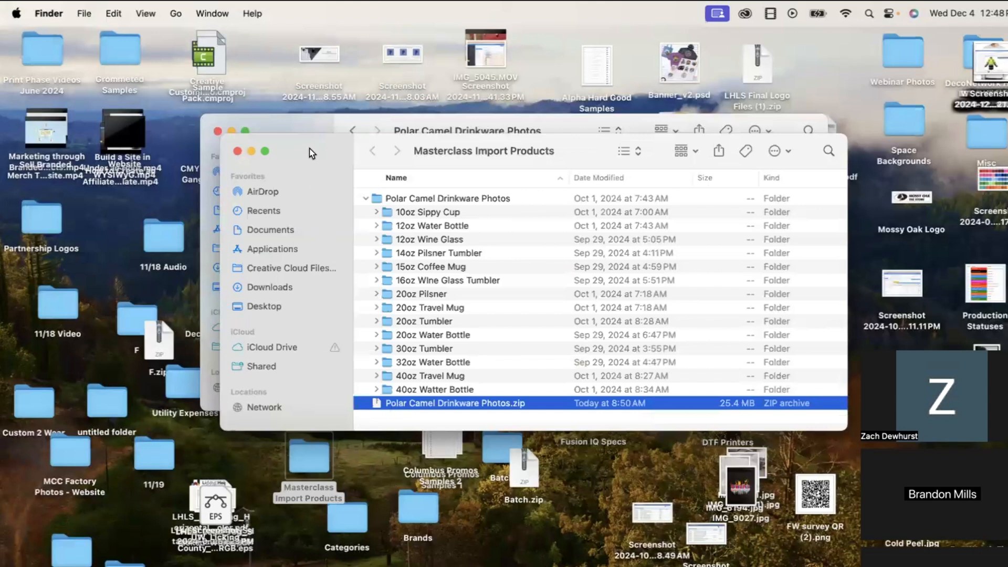
left_click(367, 198)
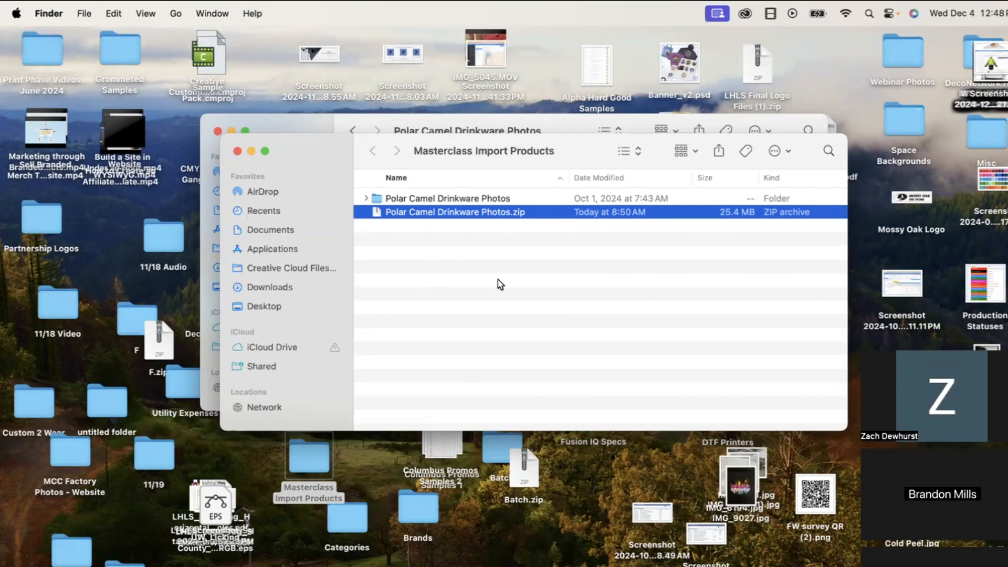
- Switch back to the DecoNetwork window showing the upload stage of the product import
key("ctrl+Up")
key("ctrl+Left")
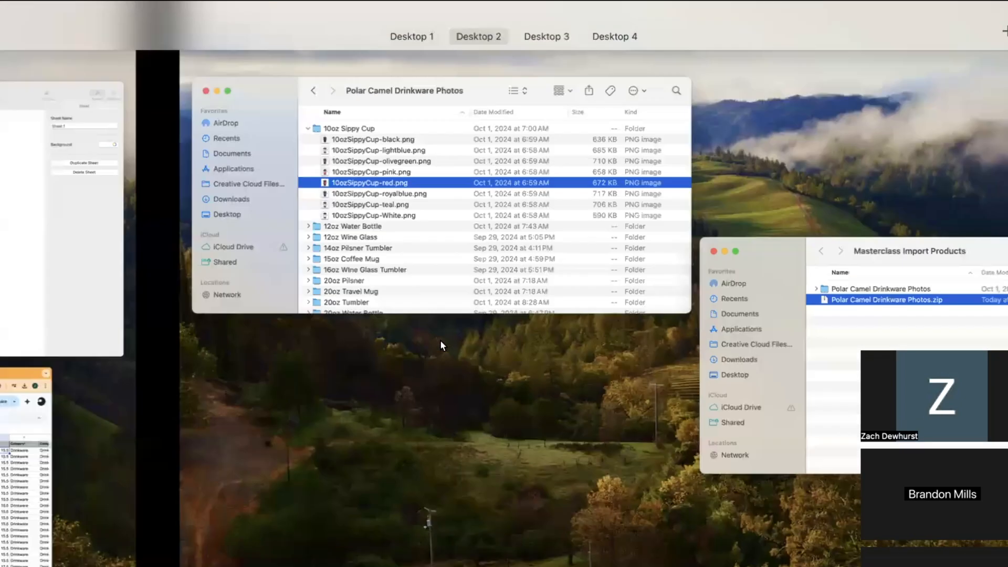
left_click(376, 477)
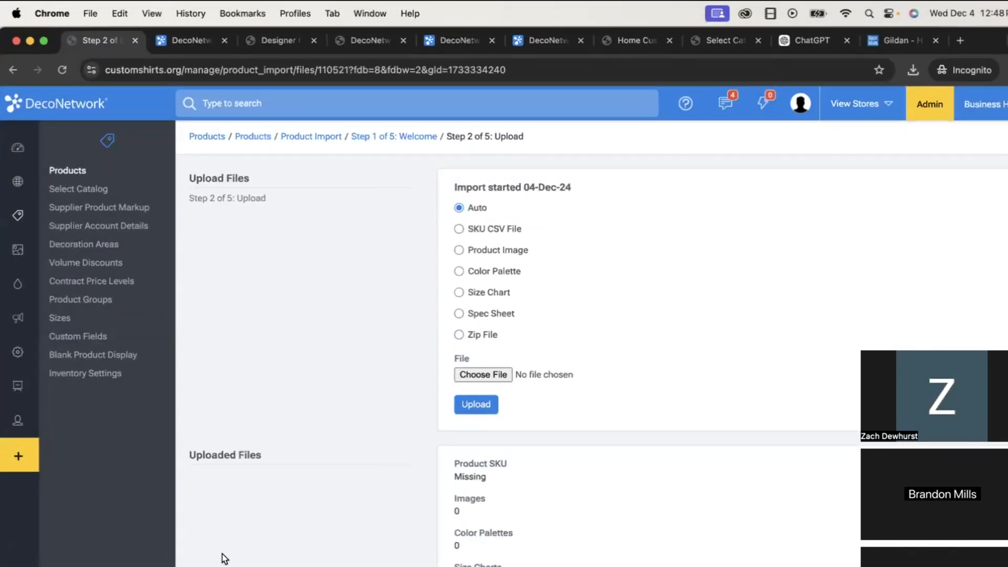
key("super+Tab")
key("super+Tab")
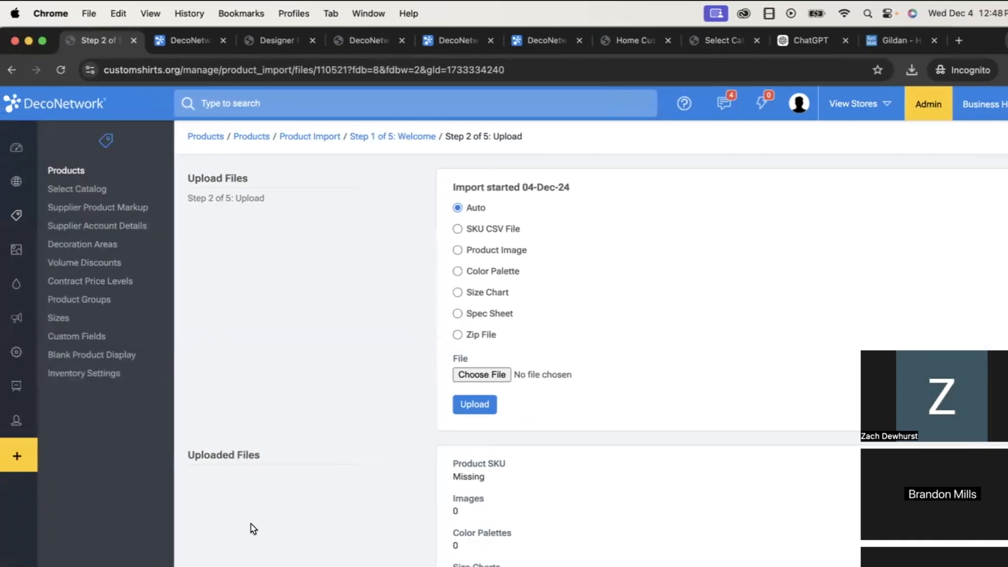
- Switch to the JDS Drinkware spreadsheet and look through its columns from PaletteName to VendorCostType
key("ctrl+Up")
left_click(575, 452)
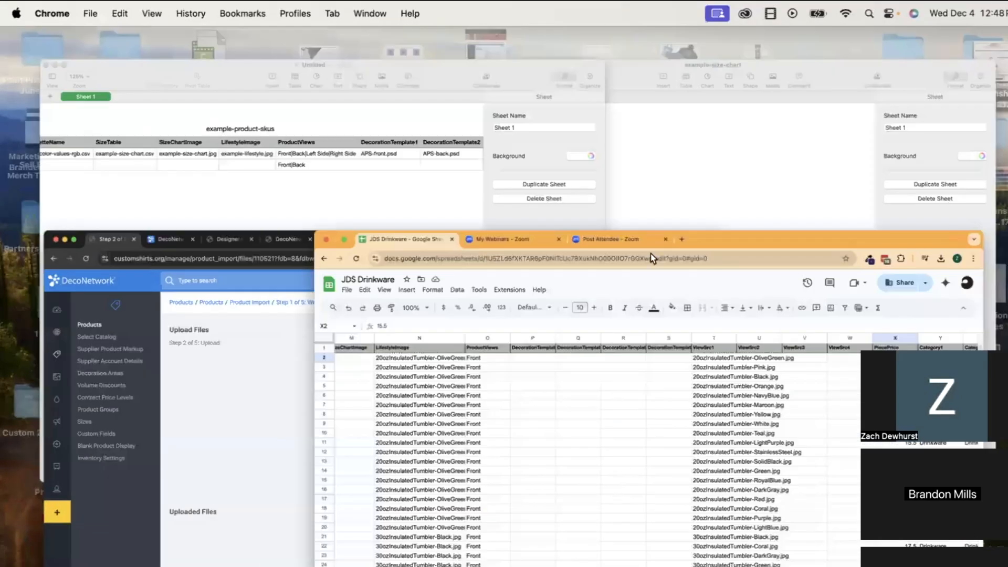
scroll(496, 330, "right", 6)
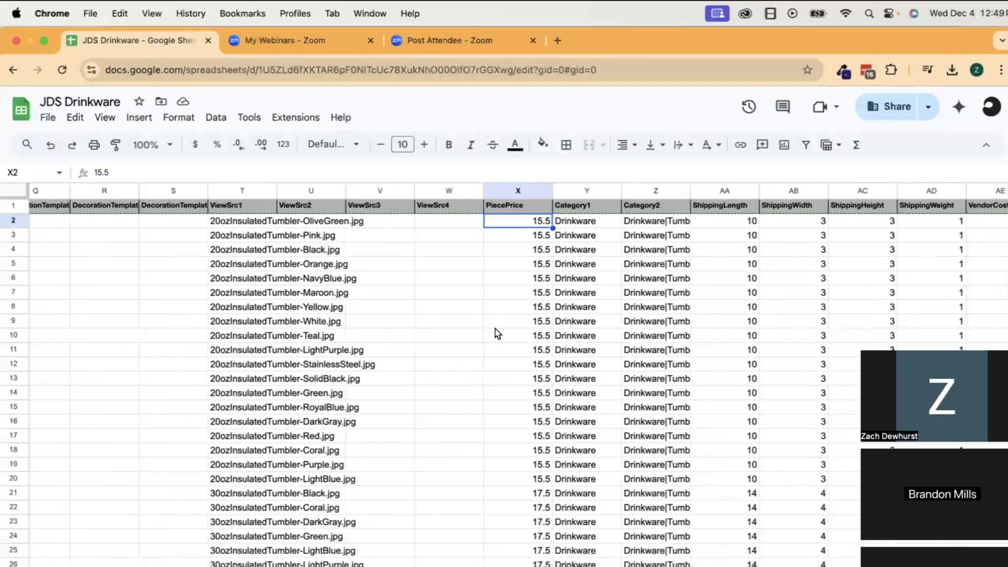
scroll(470, 439, "left", 10)
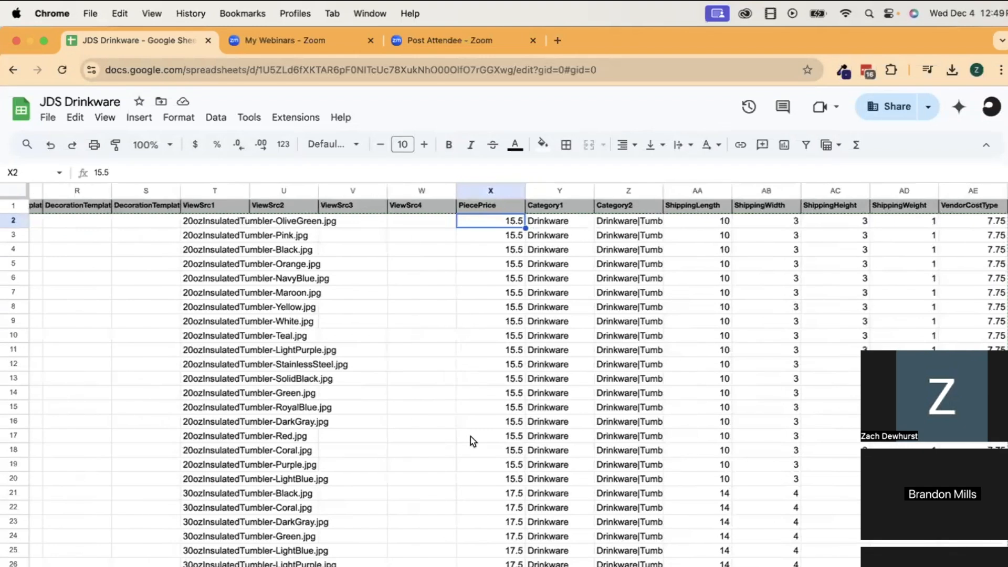
scroll(472, 440, "left", 1)
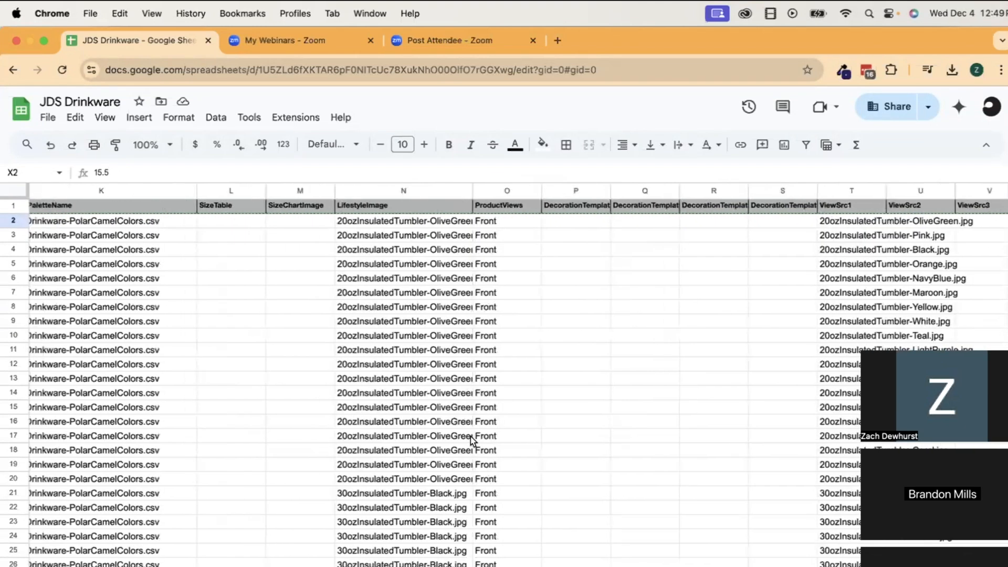
scroll(471, 440, "right", 6)
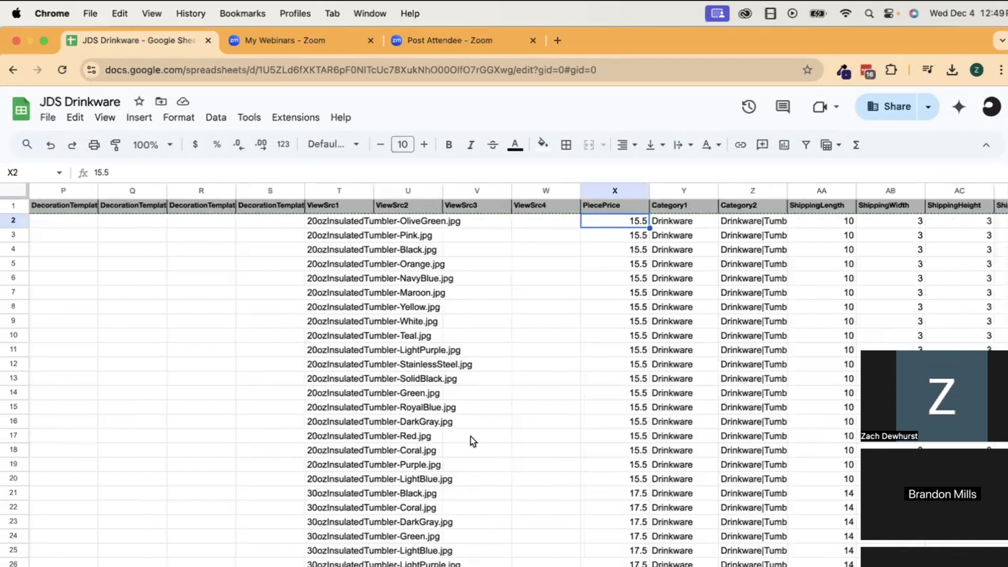
left_click(445, 491)
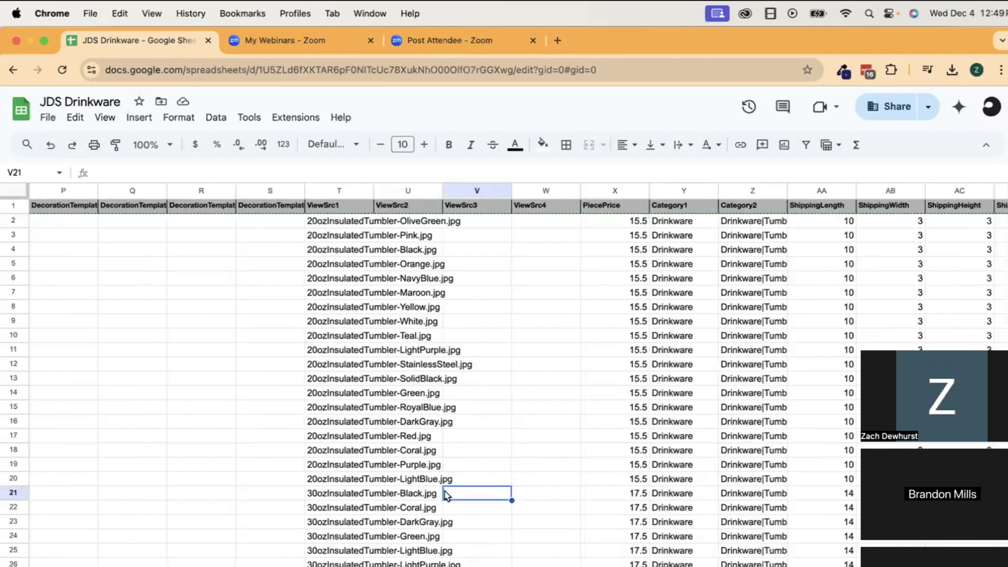
- Search the spreadsheet for "tax", clear and close the search, and check the column headers from PiecePrice to VendorCostType
key("super+f")
type("tax")
key("BackSpace")
key("BackSpace")
key("BackSpace")
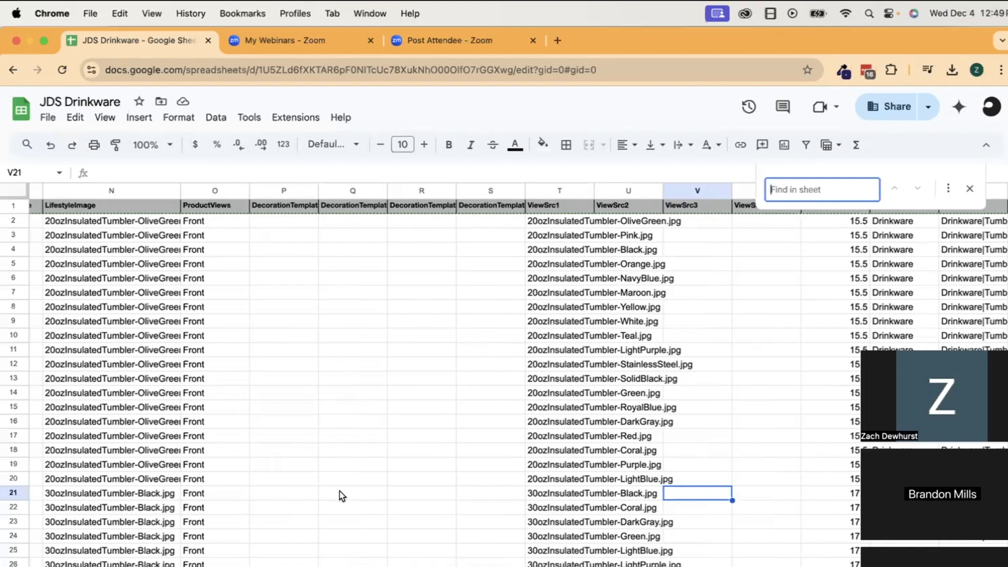
left_click(740, 275)
left_click(969, 188)
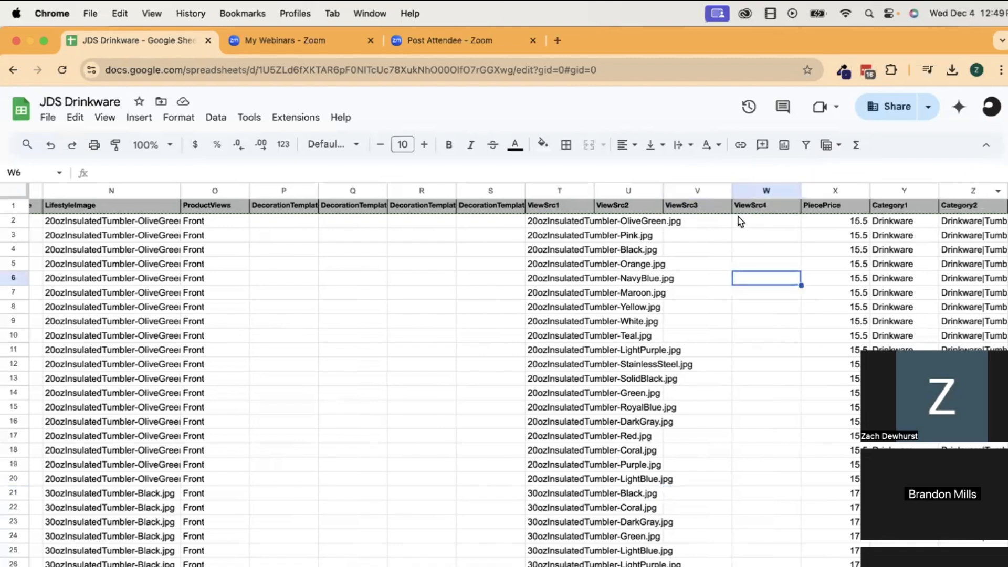
scroll(738, 216, "right", 5)
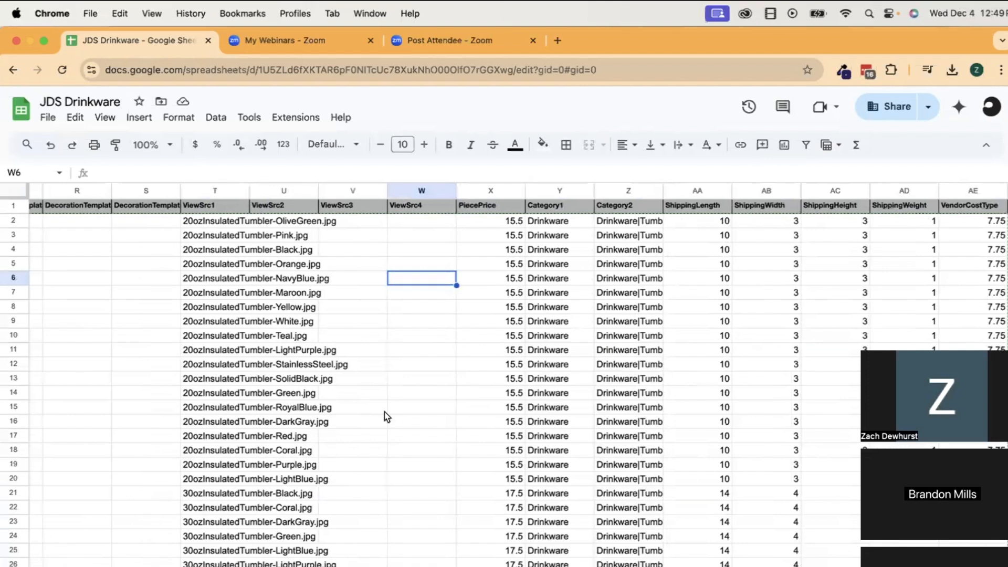
- Switch to DecoNetwork and open the Product Groups page
key("ctrl+Up")
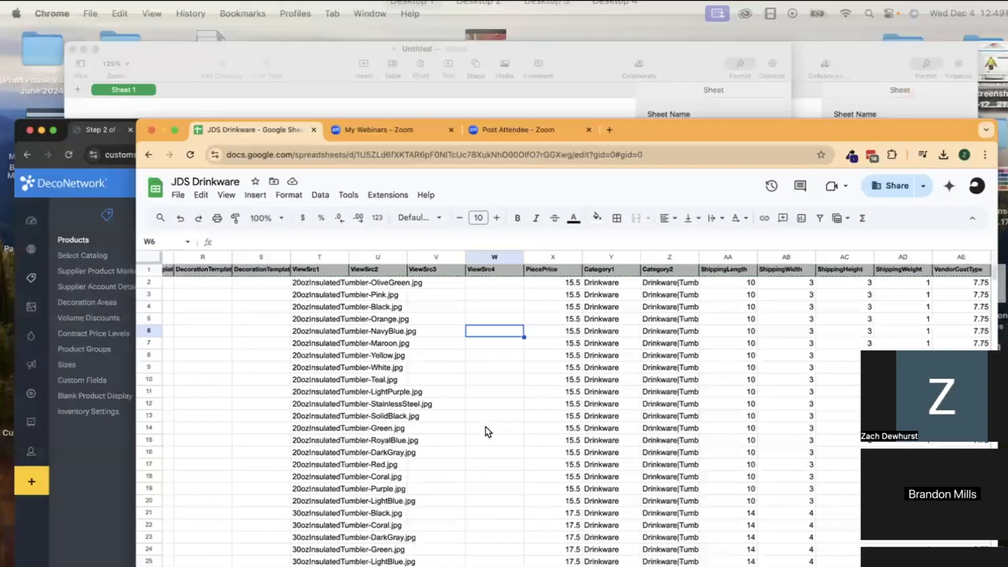
left_click(308, 518)
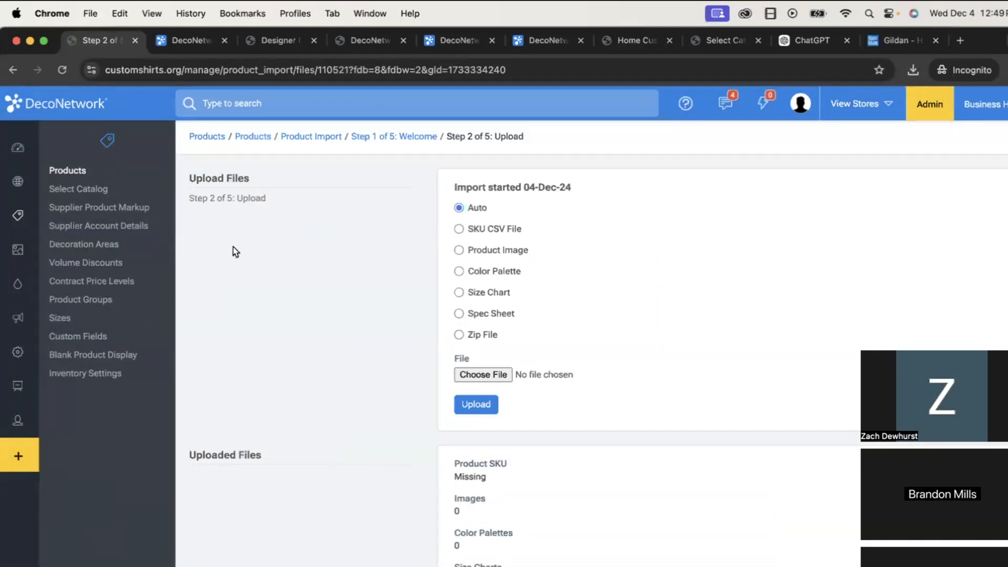
left_click(84, 304)
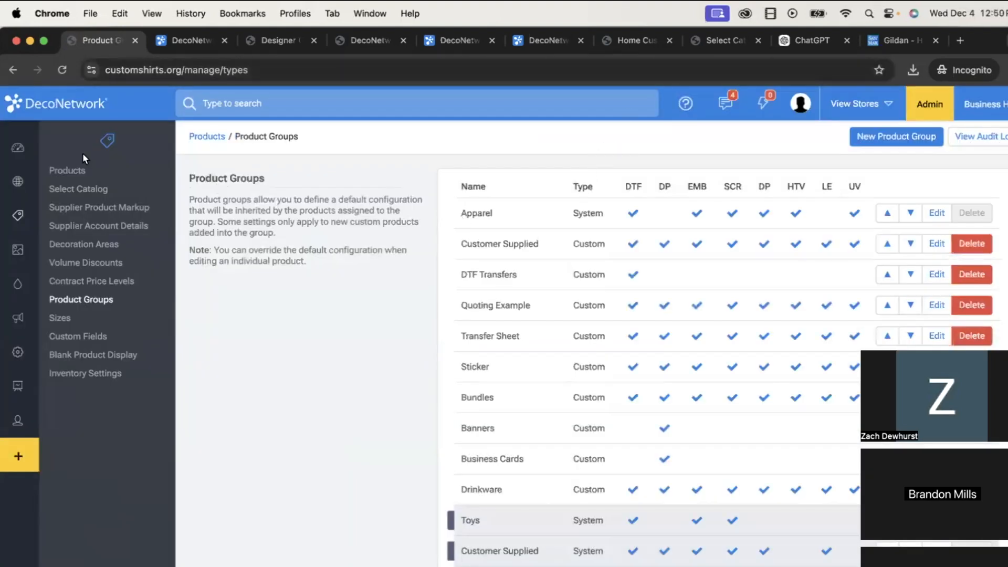
- Go back to the product list, show the Youth category and select all of its products, including those not displayed
left_click(68, 164)
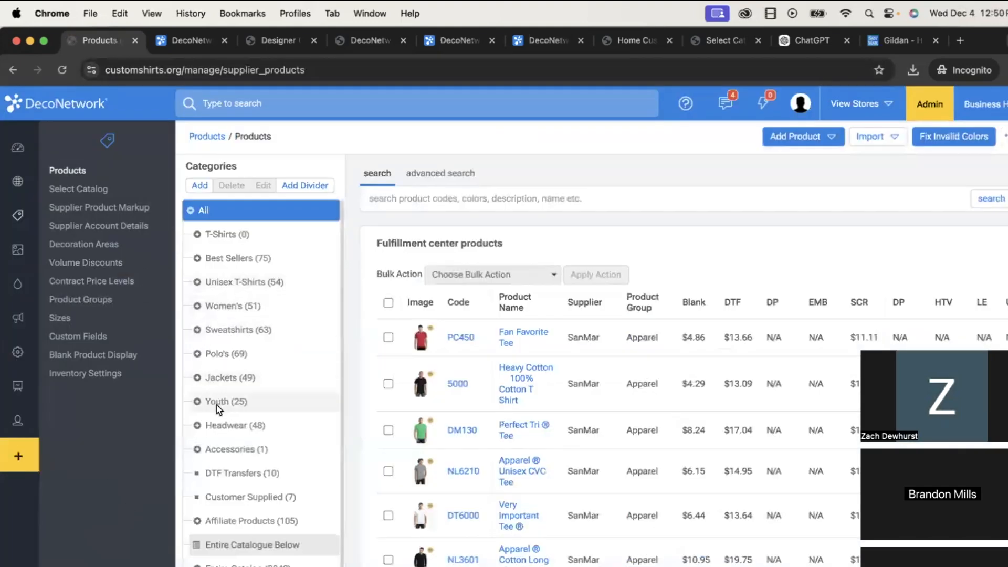
left_click(217, 402)
left_click(388, 302)
left_click(863, 274)
- Open bulk product group assignment for the selected Youth products and check which product groups can be assigned
left_click(509, 274)
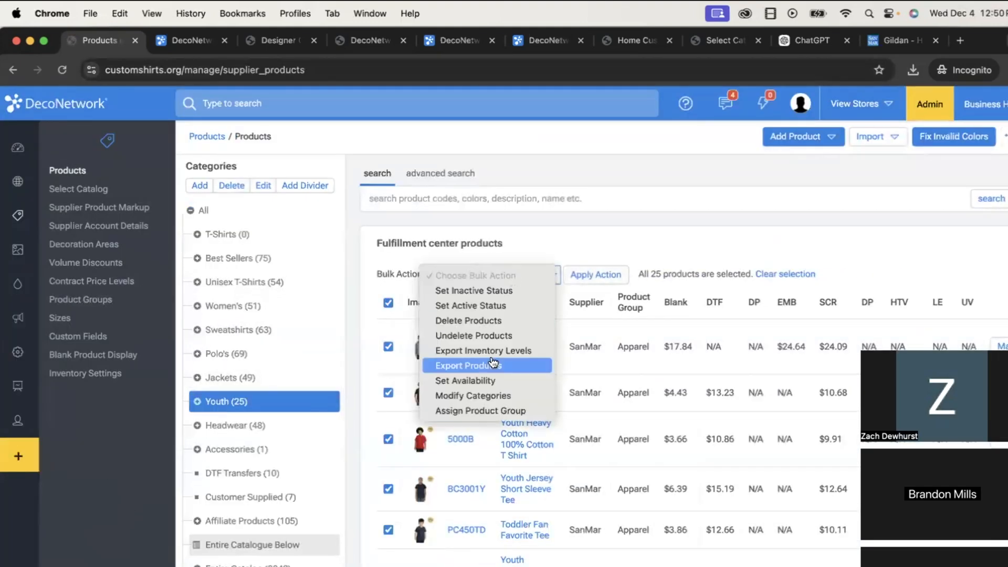
left_click(479, 411)
left_click(593, 274)
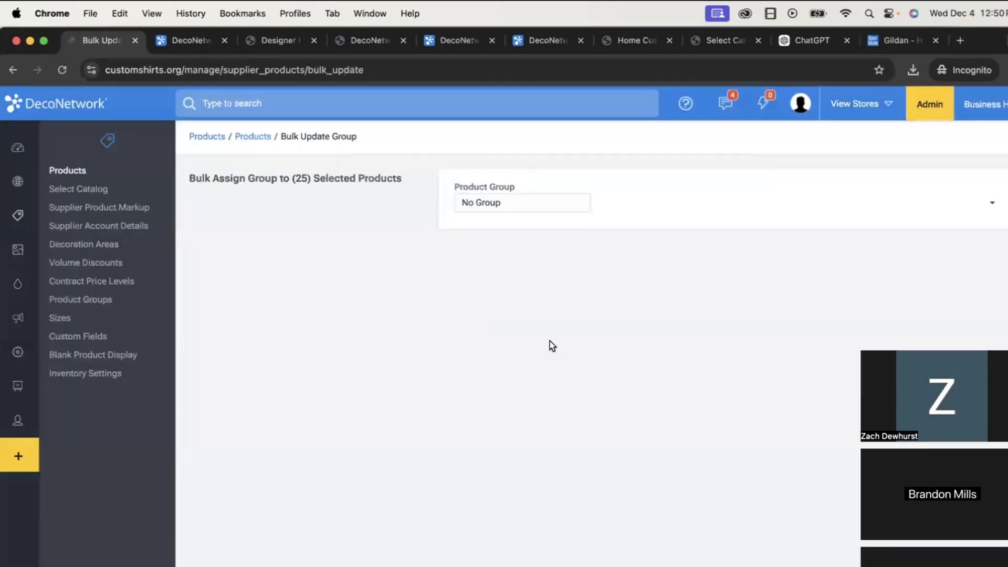
left_click(539, 207)
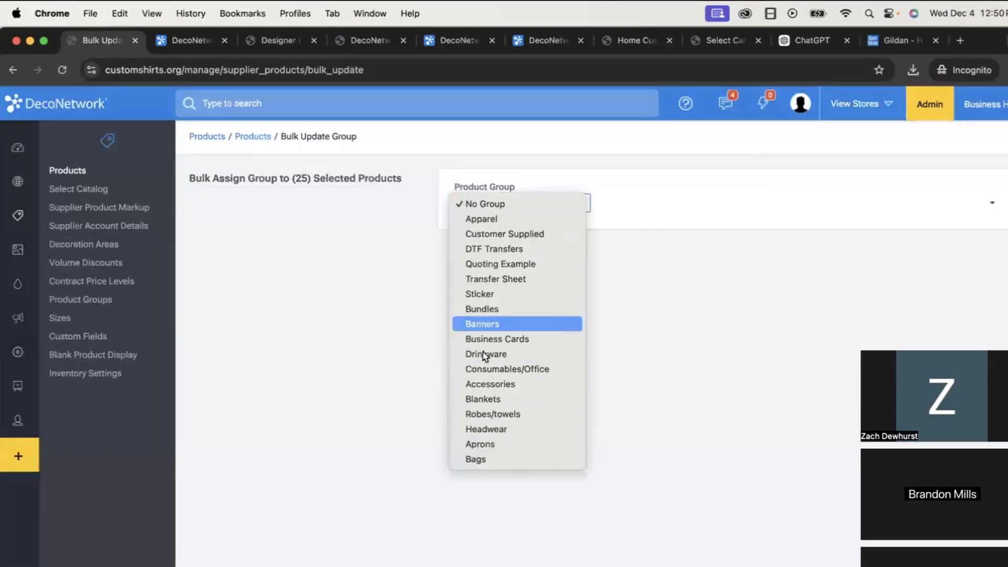
left_click(471, 224)
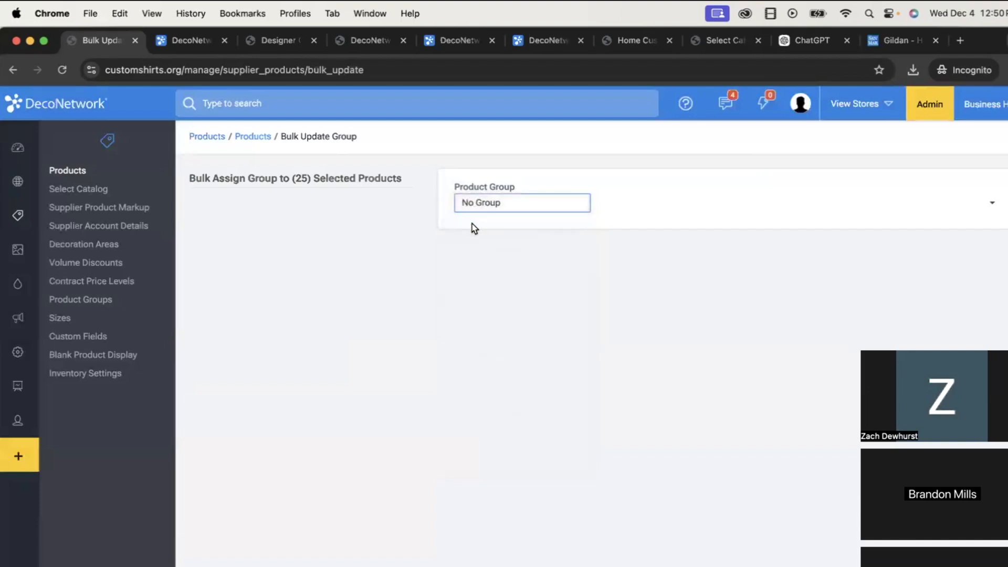
- Start a new product group and name it "Youth Apparel"
left_click(100, 301)
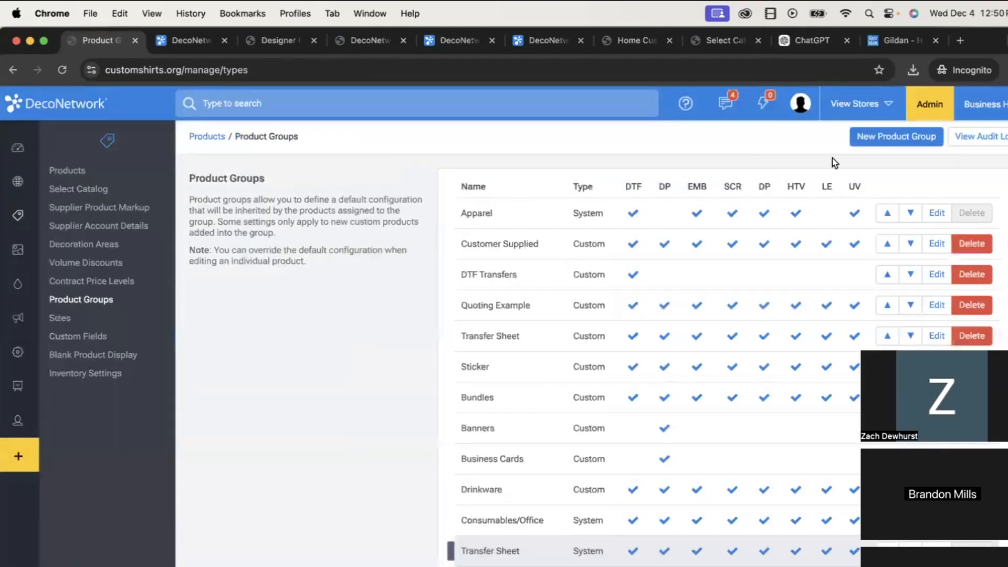
left_click(905, 138)
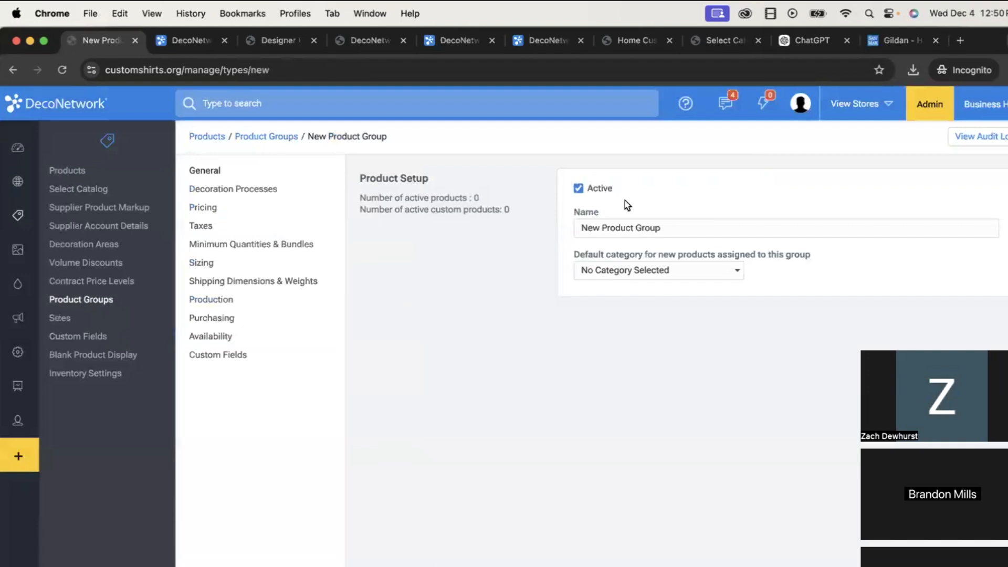
triple_click(624, 225)
type("Youth Apparel")
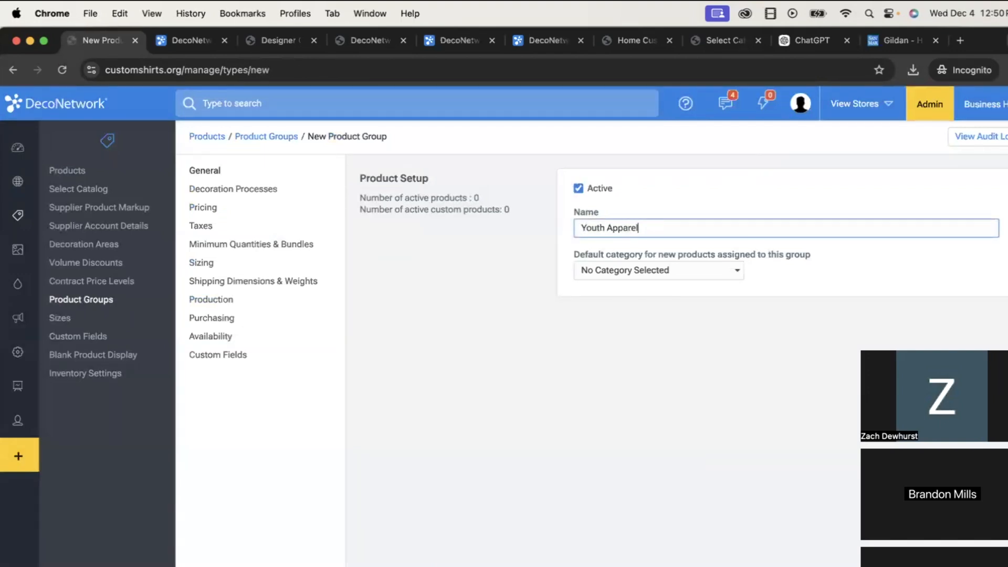
- Look at the new product group's decoration processes and set its taxes to Tax exempt
left_click(204, 188)
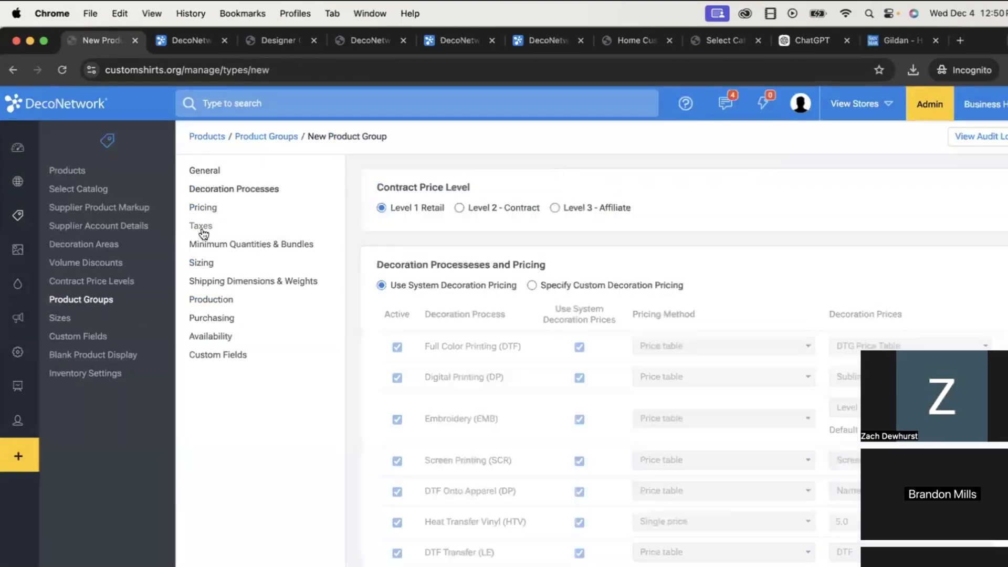
left_click(202, 222)
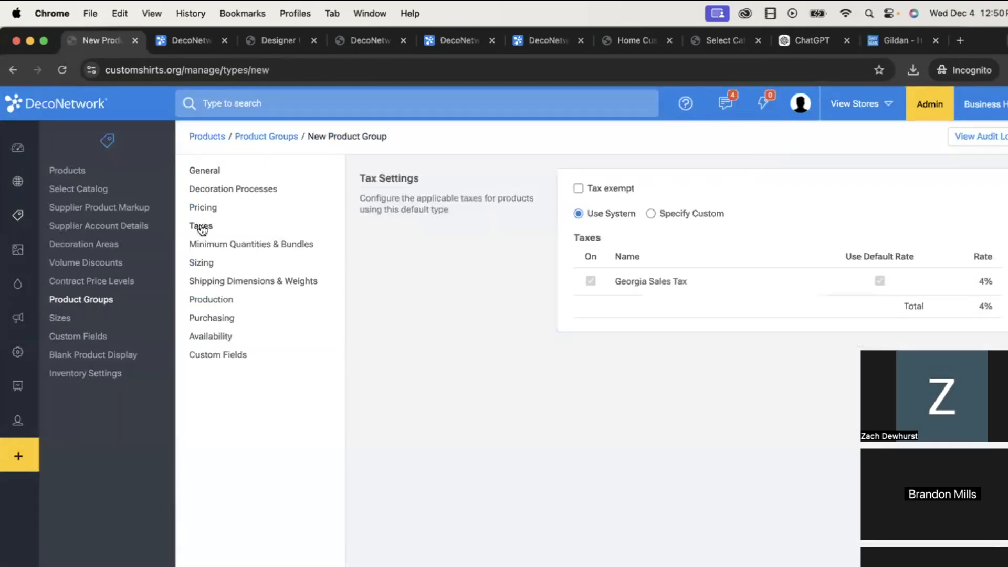
left_click(601, 191)
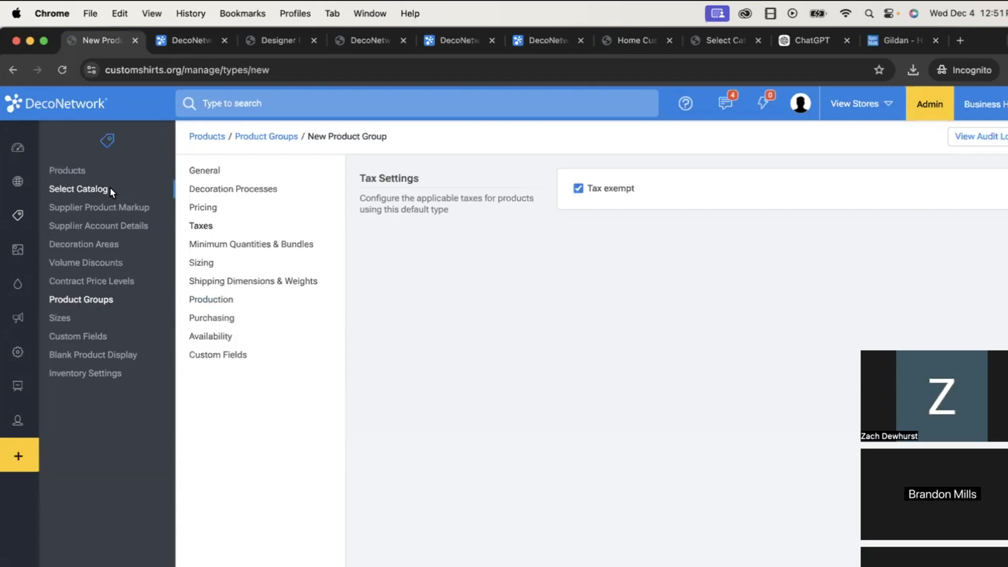
- Open the supplier catalog selection, include catalogs from all countries, and look through the suppliers
left_click(109, 188)
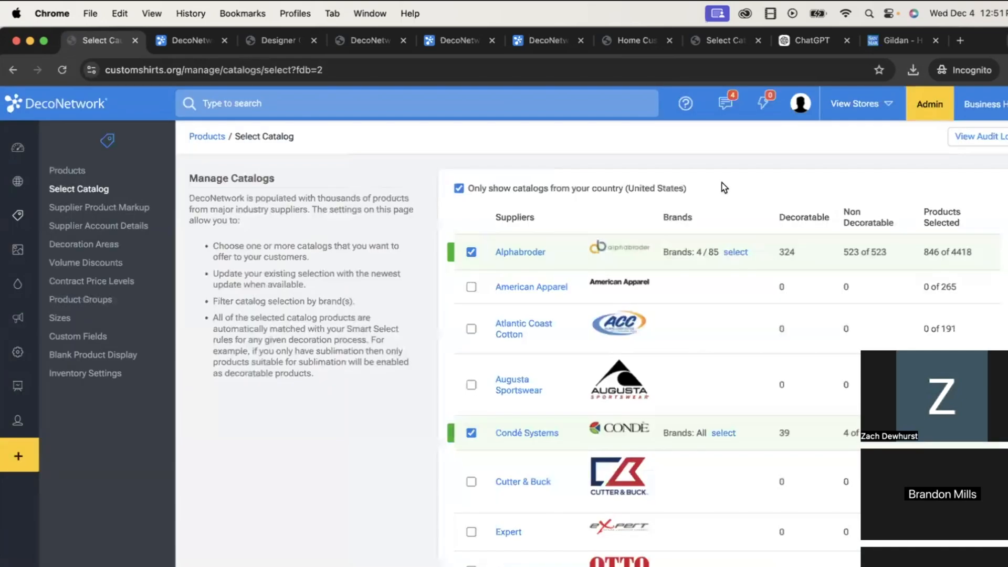
scroll(587, 321, "down", 3)
scroll(588, 319, "down", 10)
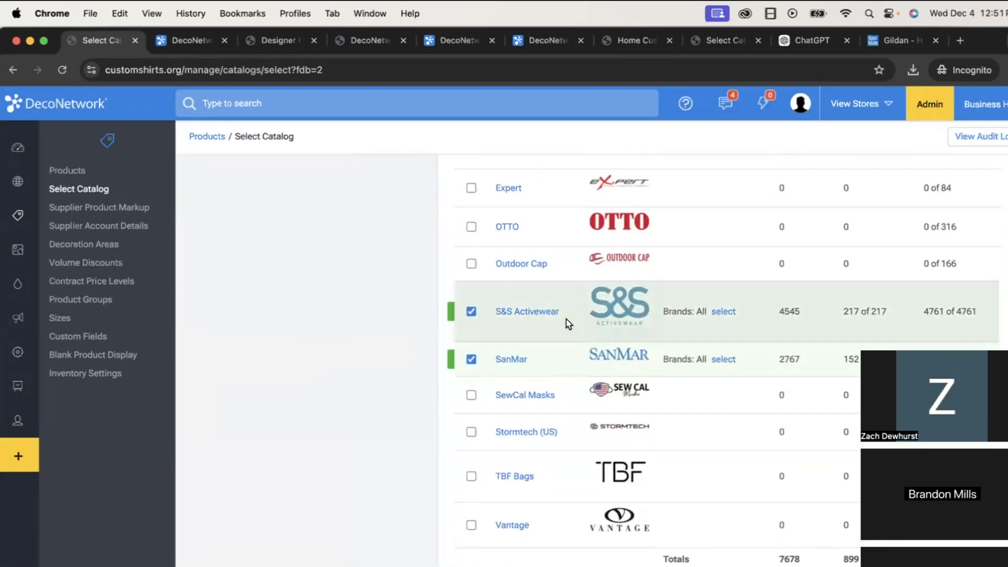
scroll(566, 319, "up", 10)
scroll(483, 184, "down", 1)
scroll(483, 184, "down", 13)
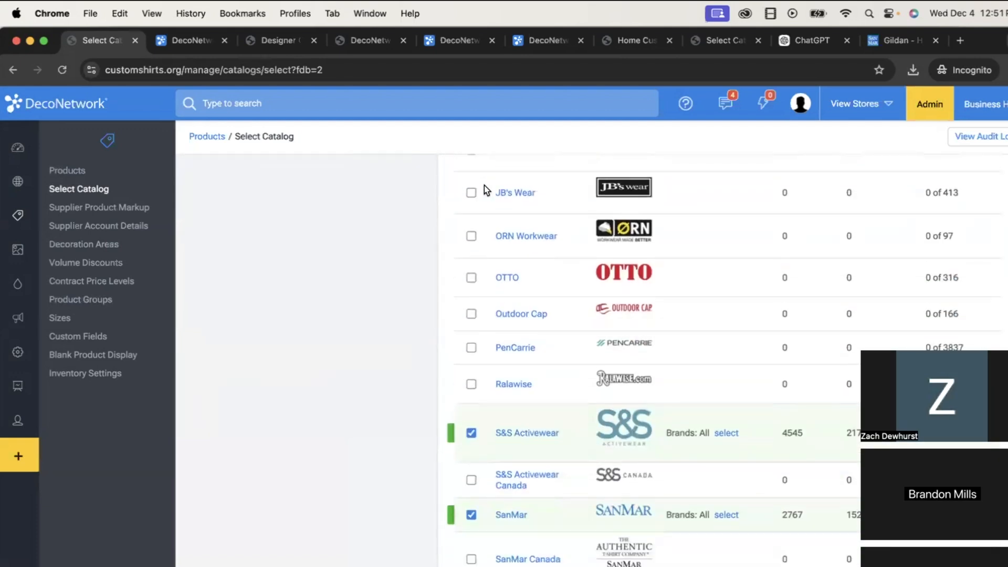
scroll(484, 185, "down", 2)
scroll(484, 185, "down", 14)
scroll(484, 185, "up", 4)
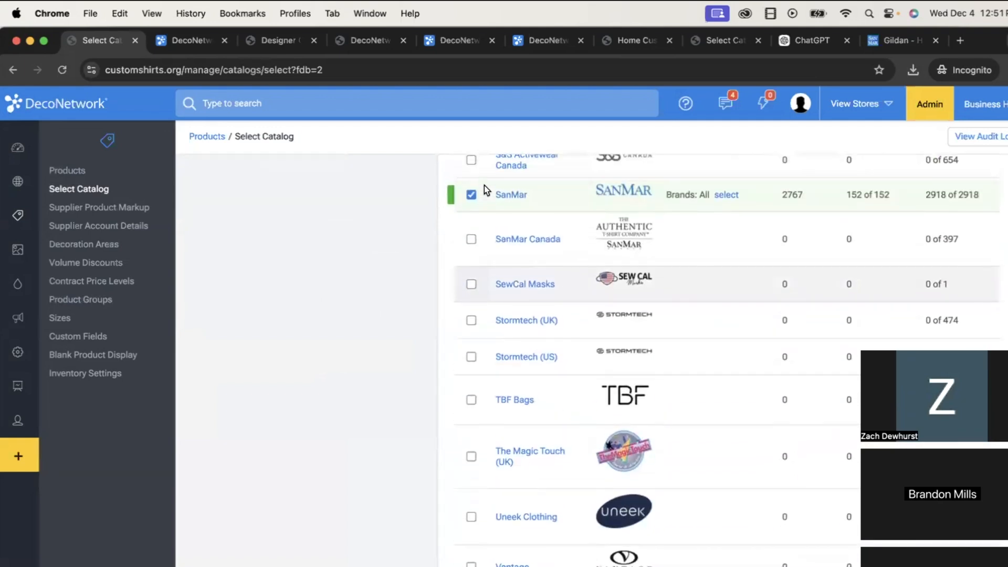
scroll(484, 185, "up", 2)
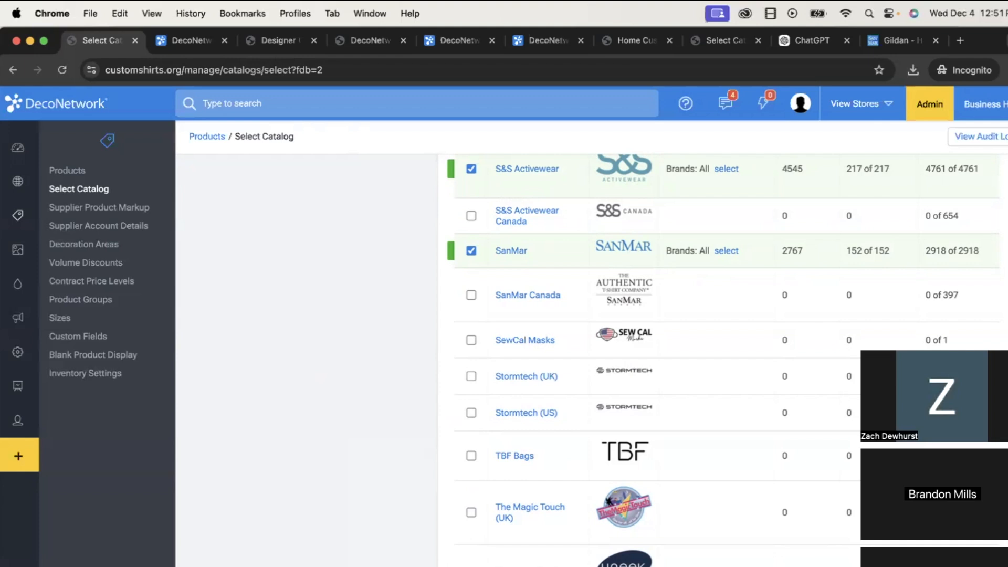
- Switch to the JDS Drinkware spreadsheet, return to DecoNetwork and go back to the new product group page
key("ctrl+Up")
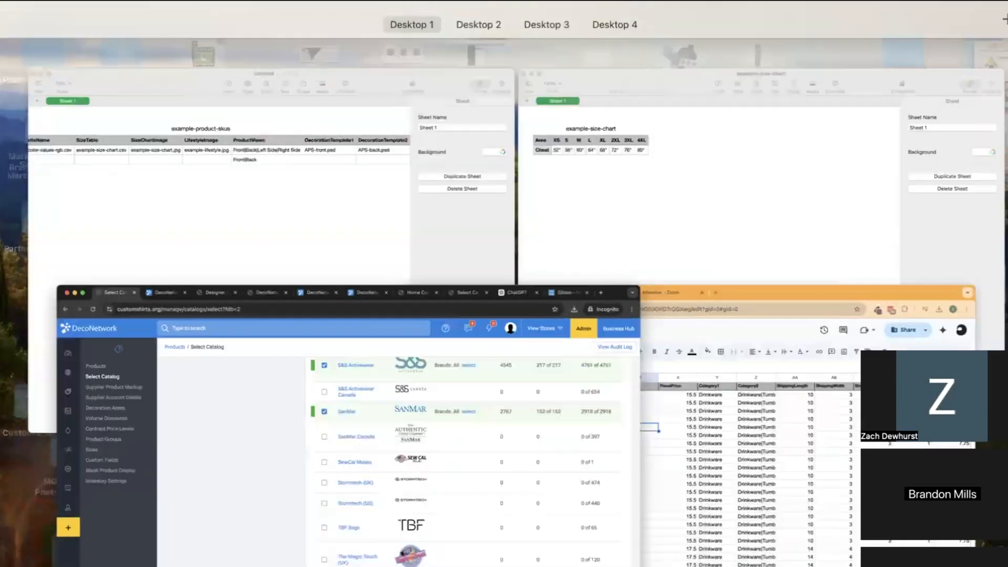
left_click(745, 510)
key("ctrl+Up")
left_click(197, 529)
scroll(189, 231, "left", 5)
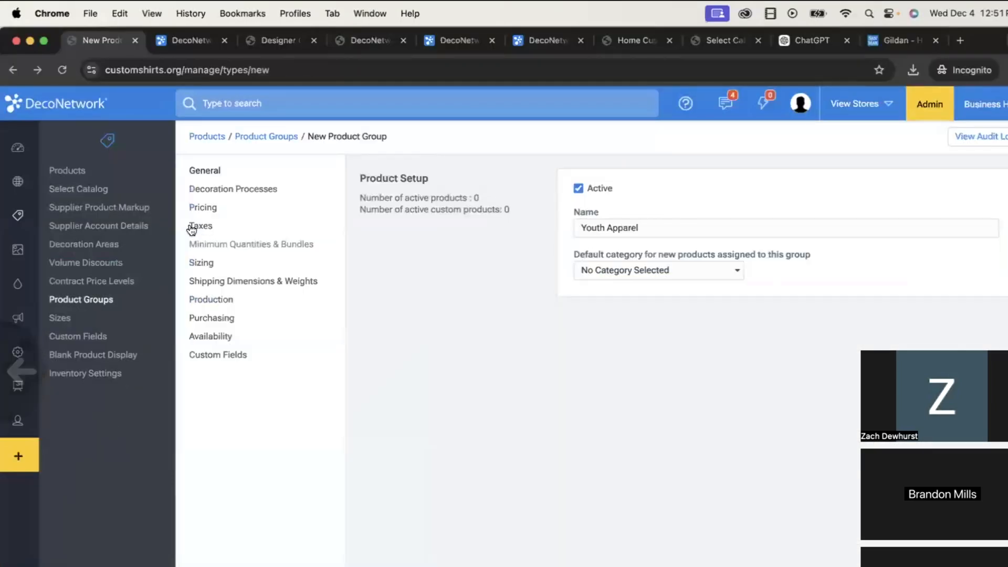
- Open the product import history from the product list, try to start a new import, and continue the pending 04-Dec-24 12:44 import
left_click(71, 174)
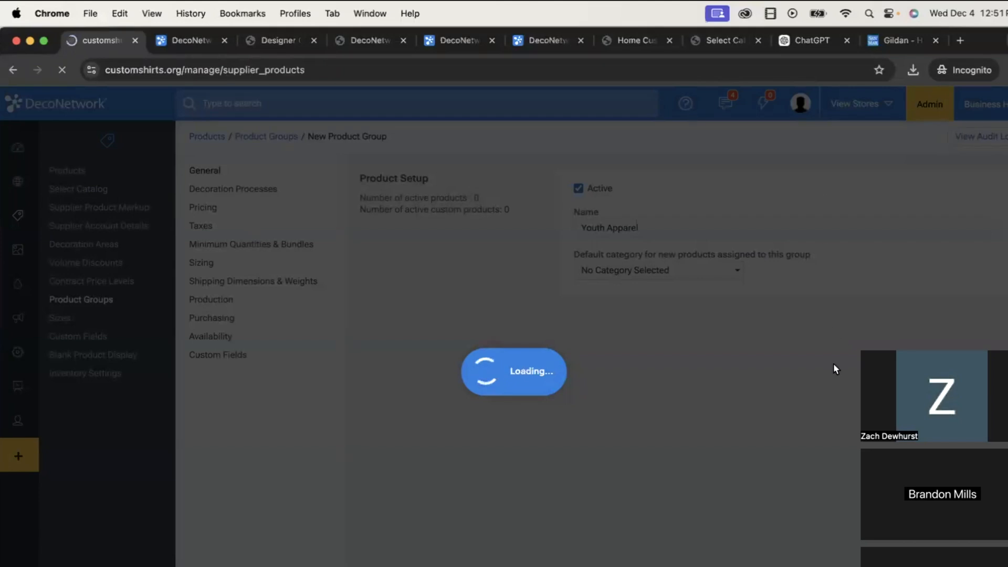
left_click(893, 138)
left_click(850, 161)
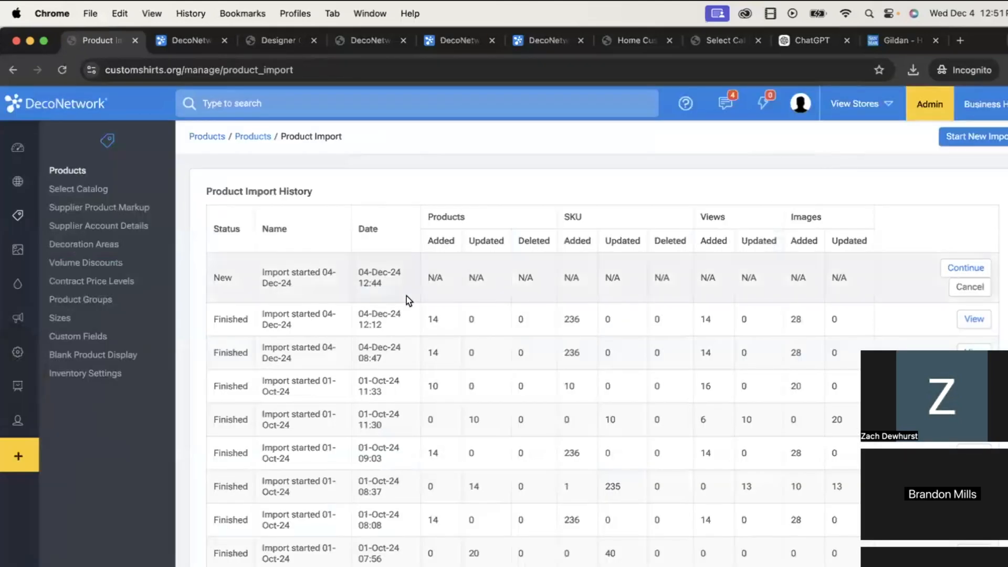
left_click(969, 137)
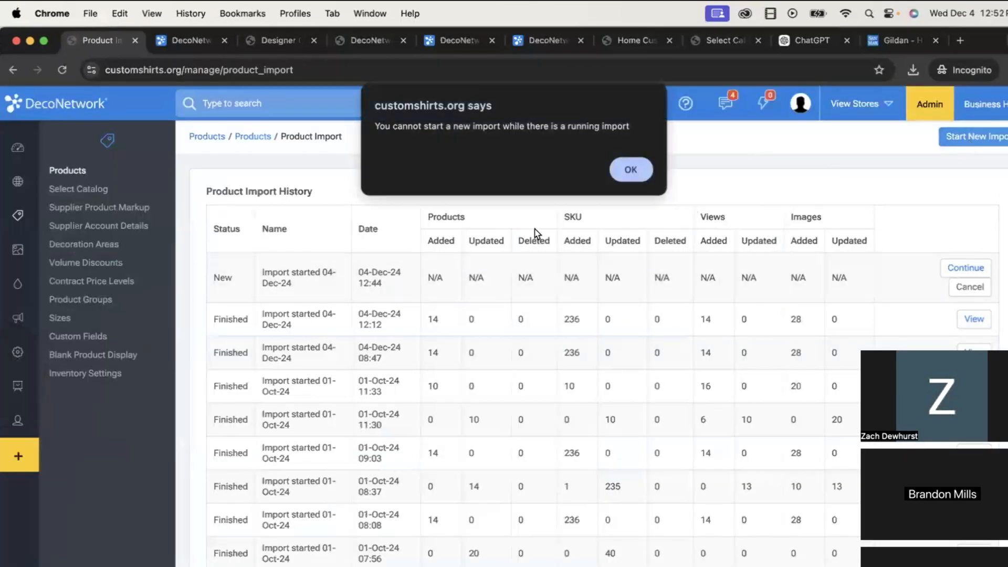
left_click(639, 170)
left_click(966, 269)
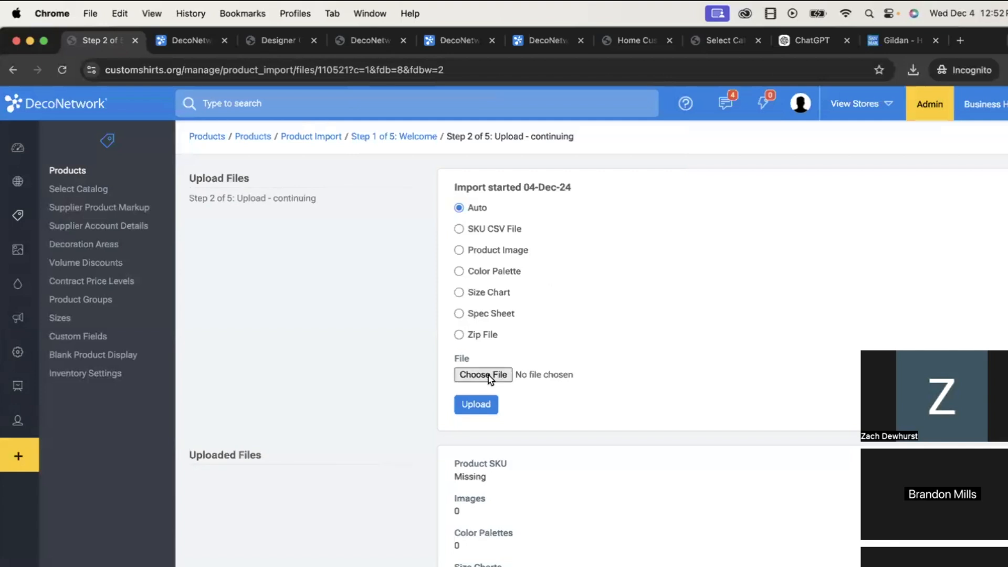
- Upload "JDS Drinkware - Drinkware (10).csv" from Downloads to the import and proceed to the import options
scroll(488, 374, "down", 2)
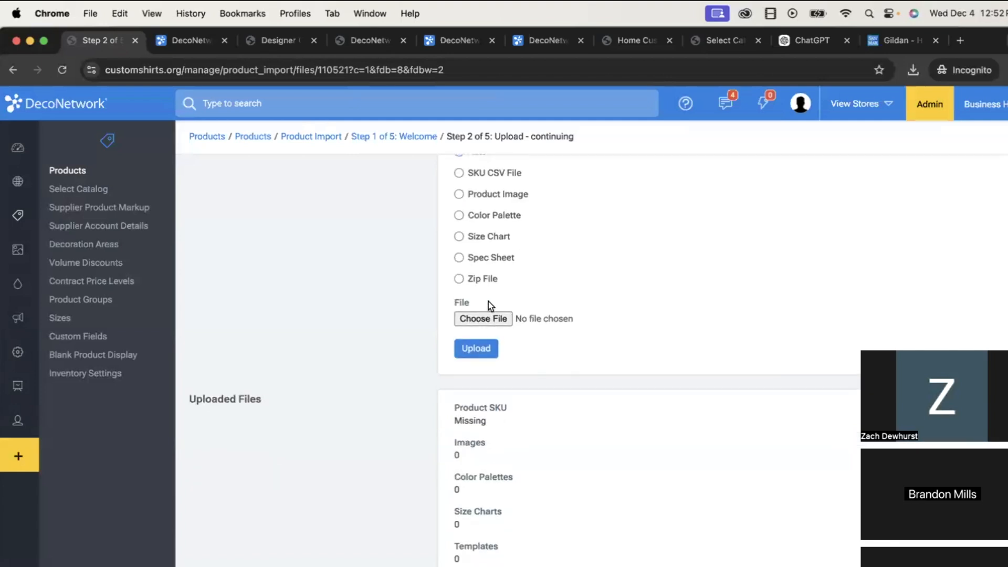
left_click(481, 318)
left_click(137, 256)
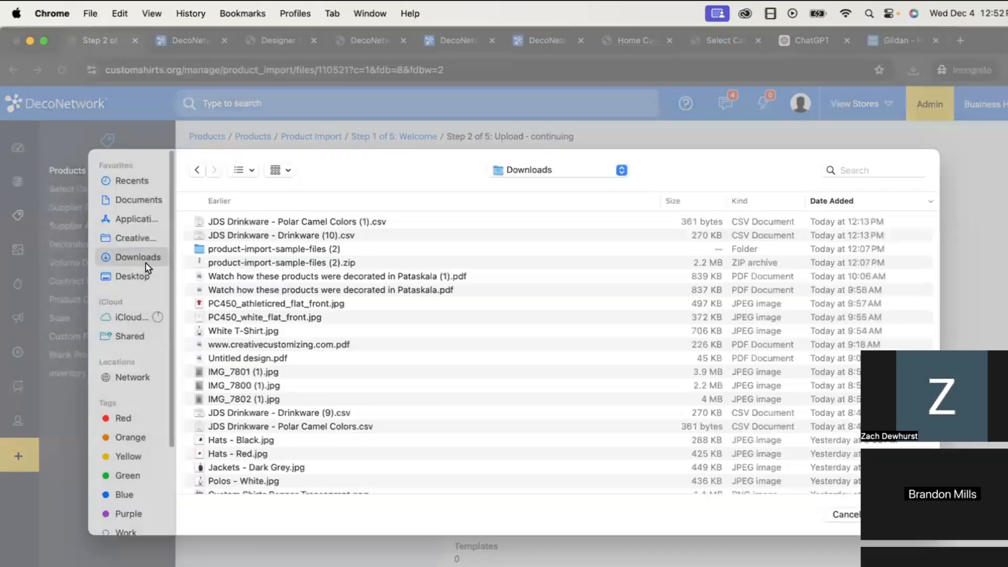
double_click(289, 235)
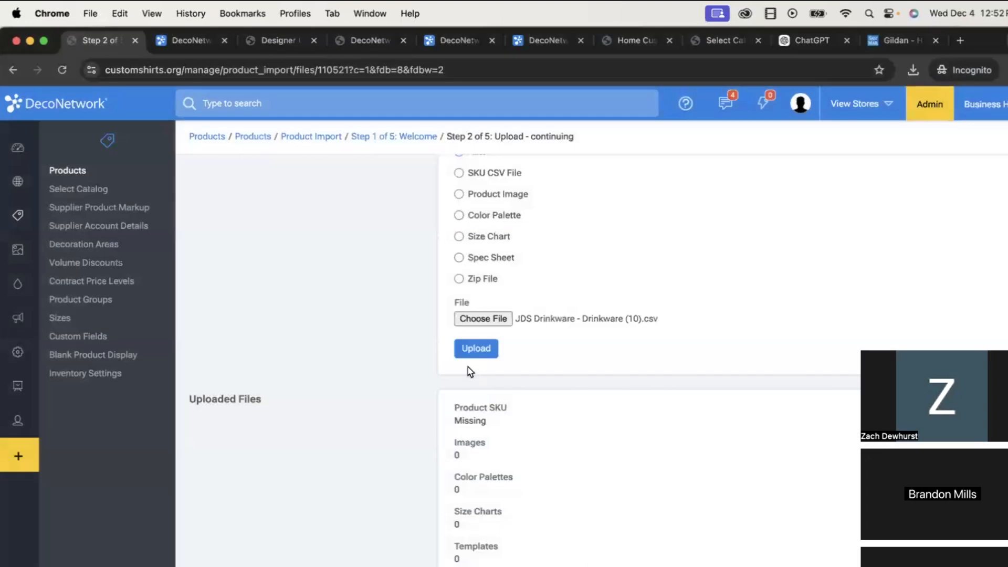
left_click(470, 351)
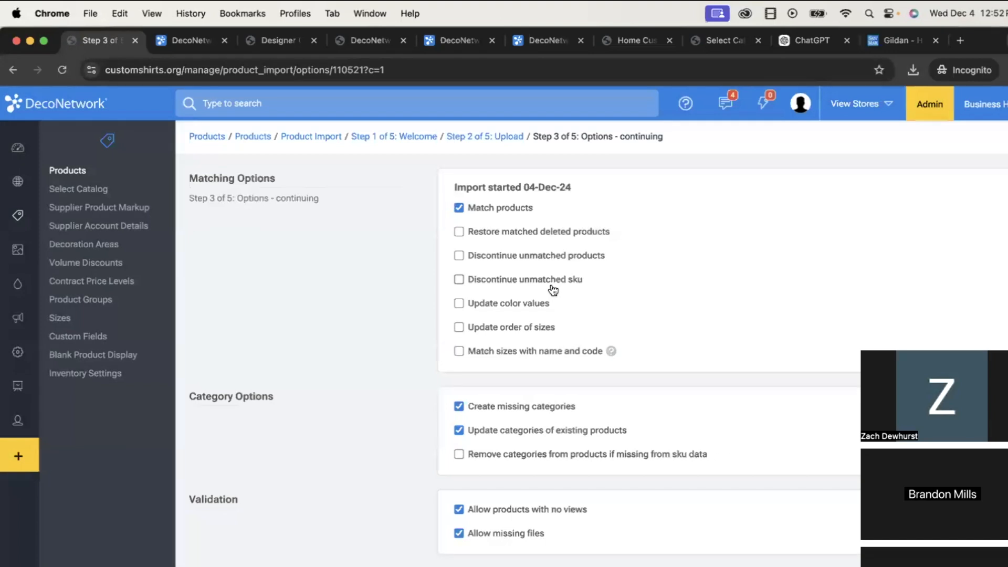
- Review the import options, turning Match products off and on again to compare the matching settings
scroll(552, 290, "down", 2)
scroll(553, 290, "up", 1)
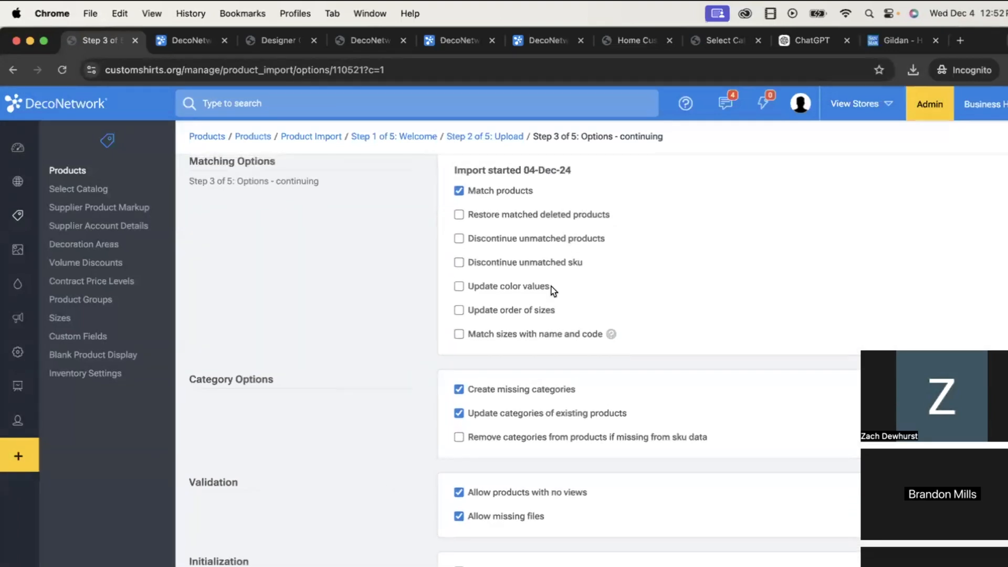
left_click(498, 194)
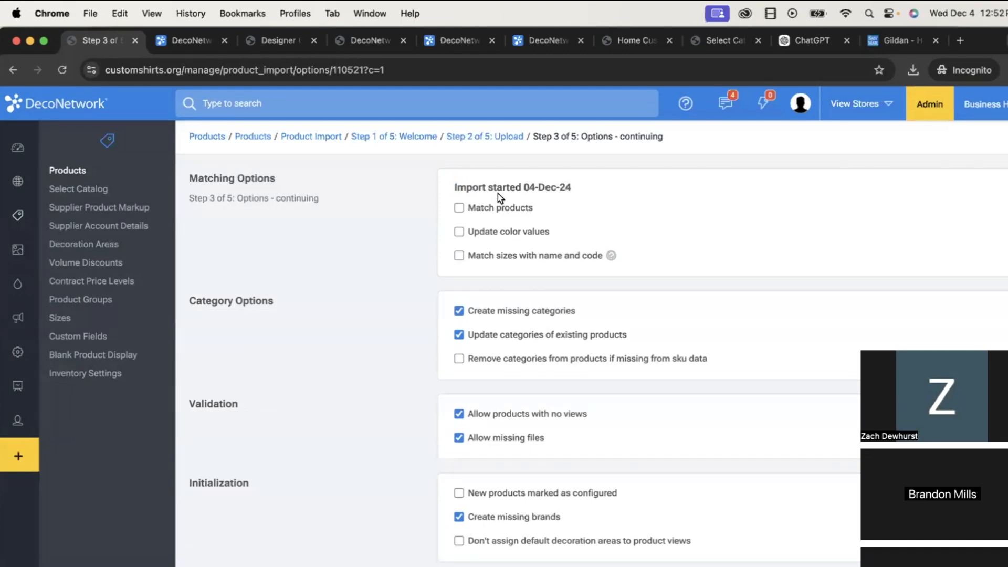
left_click(500, 208)
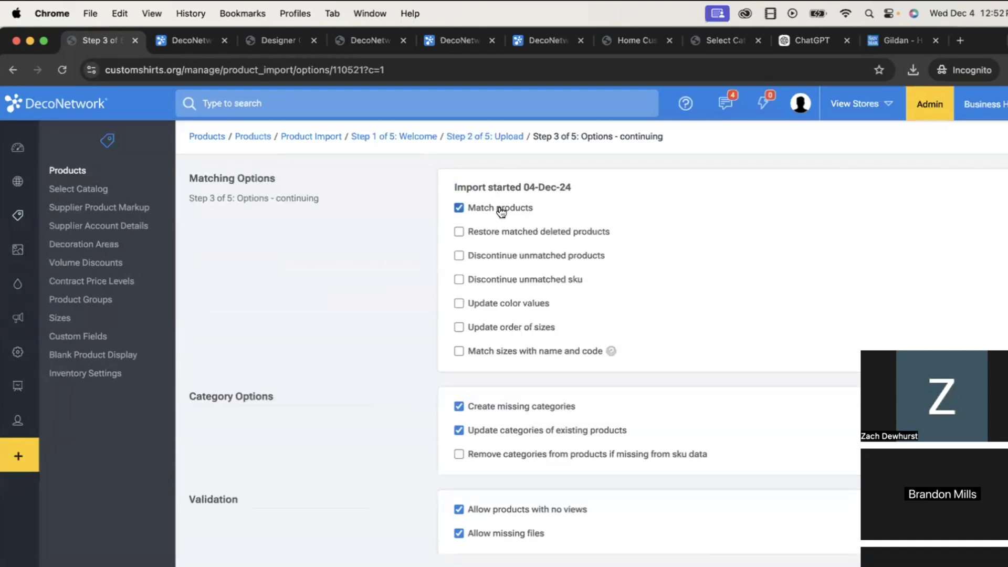
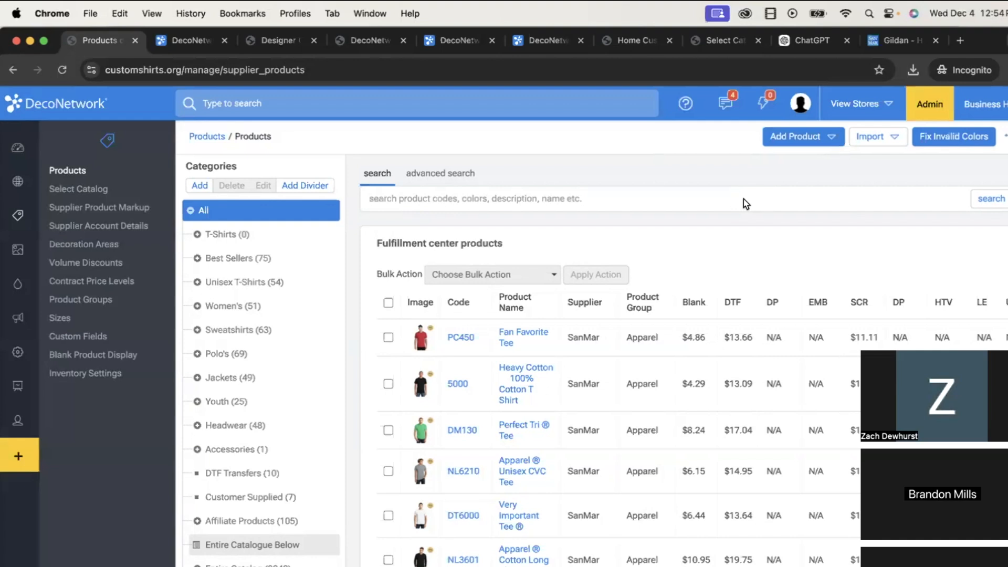
- View the 20 oz tumbler in the online designer and switch to the JDS Drinkware spreadsheet to check its ViewSrc image columns
left_click(351, 41)
double_click(297, 40)
key("ctrl+Up")
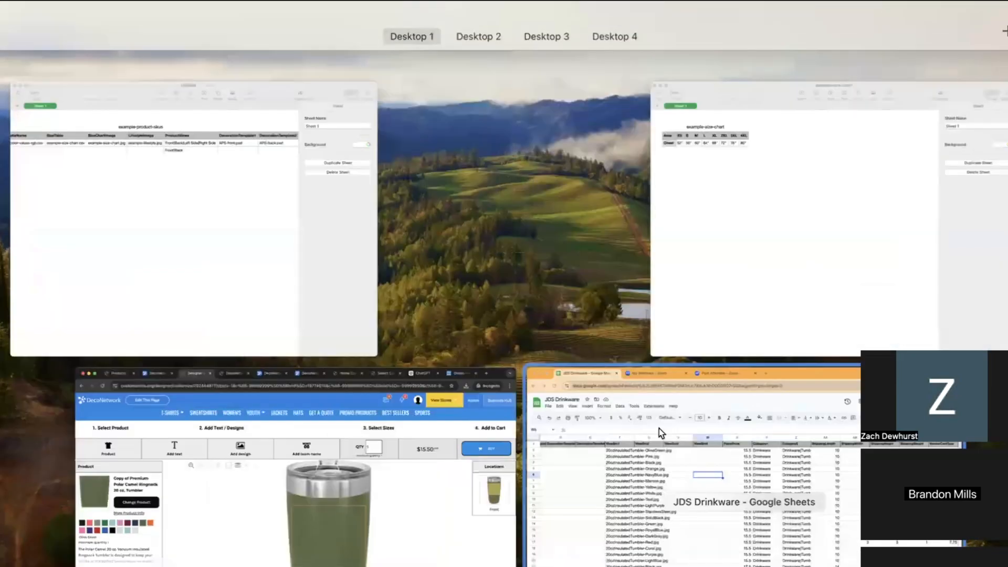
left_click(660, 428)
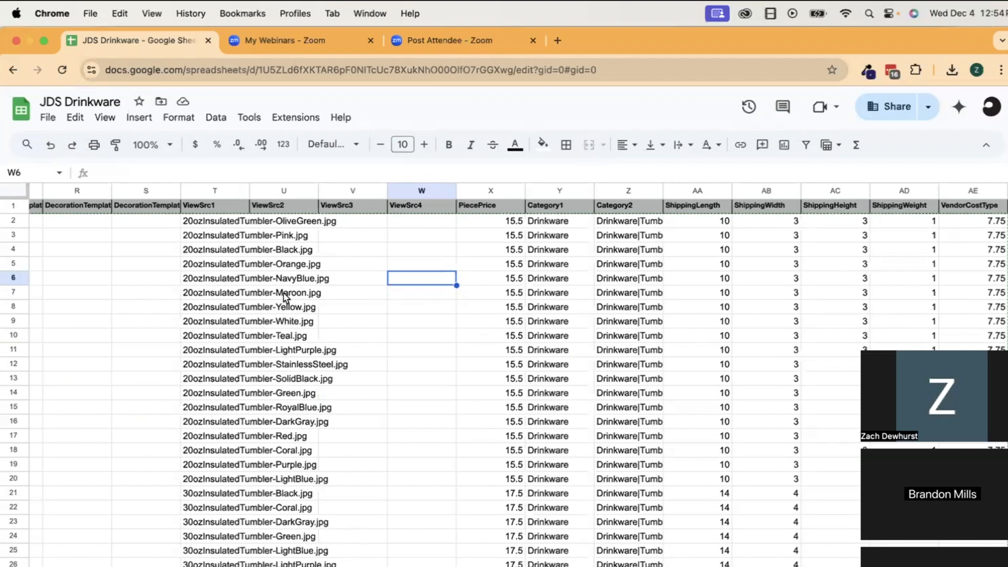
- Return to the tumbler designer, view the Importing Products help article, and go back to the product list
key("ctrl+Up")
left_click(159, 420)
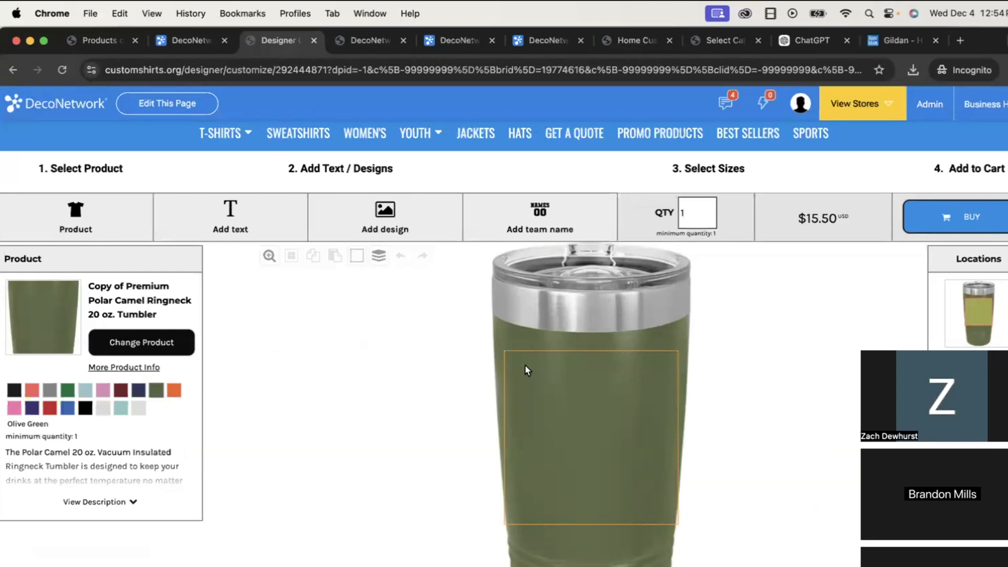
left_click(194, 46)
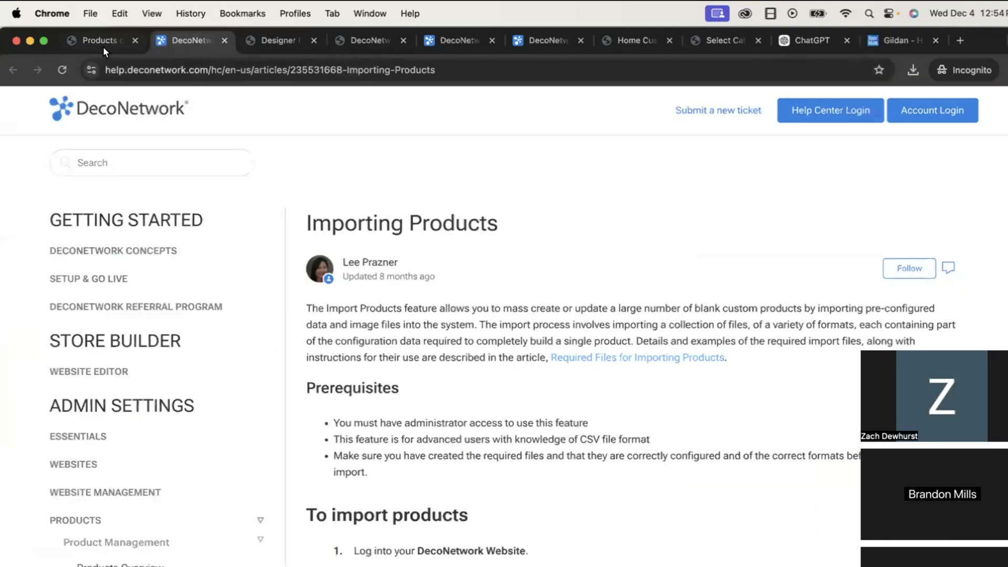
left_click(102, 46)
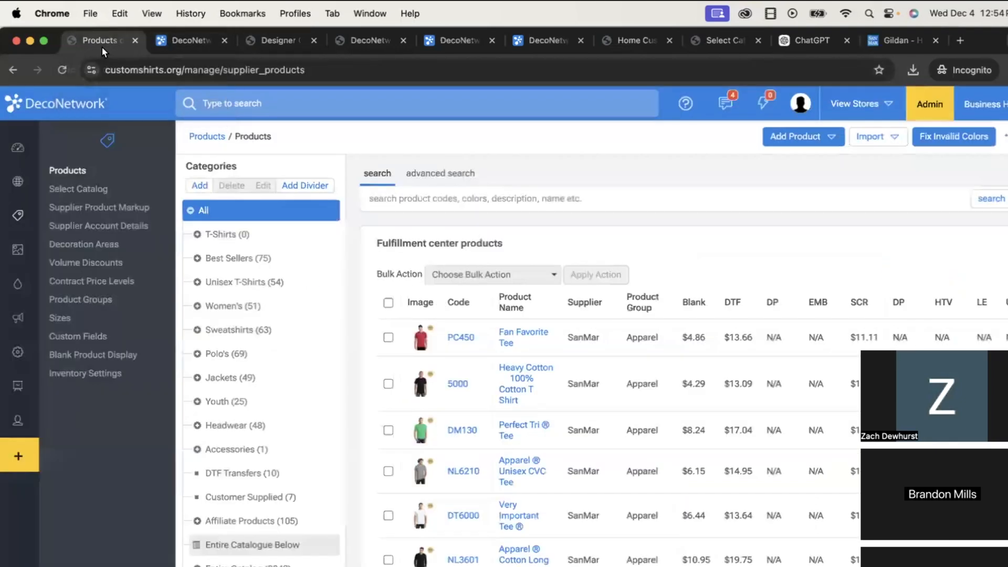
key("ctrl+Up")
key("ctrl+Up")
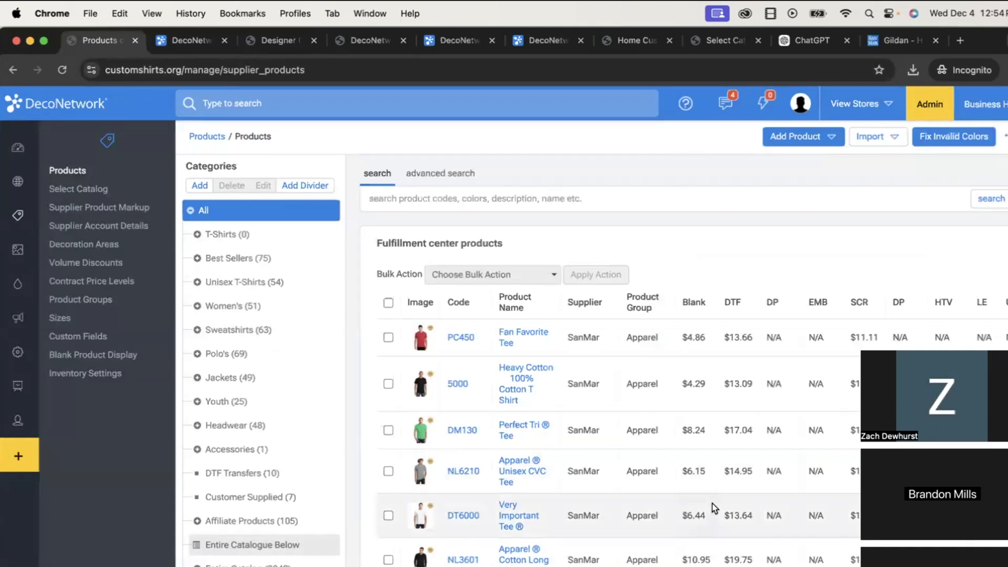
- Switch to the decoexperts.com admin and open Fulfill Shopify Orders for the shopifyintegrationtest store
left_click(79, 285)
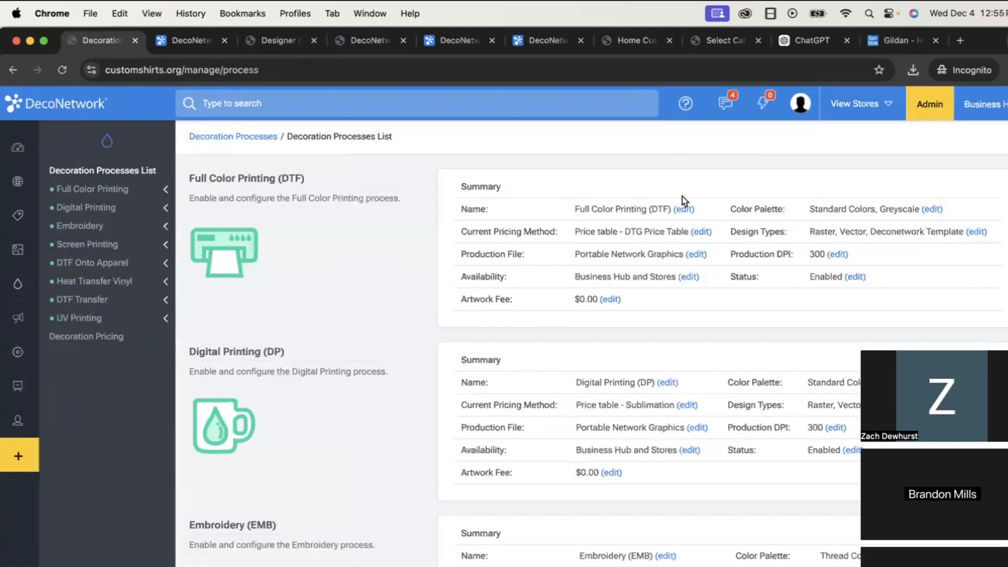
left_click(304, 39)
left_click(258, 71)
type("deco")
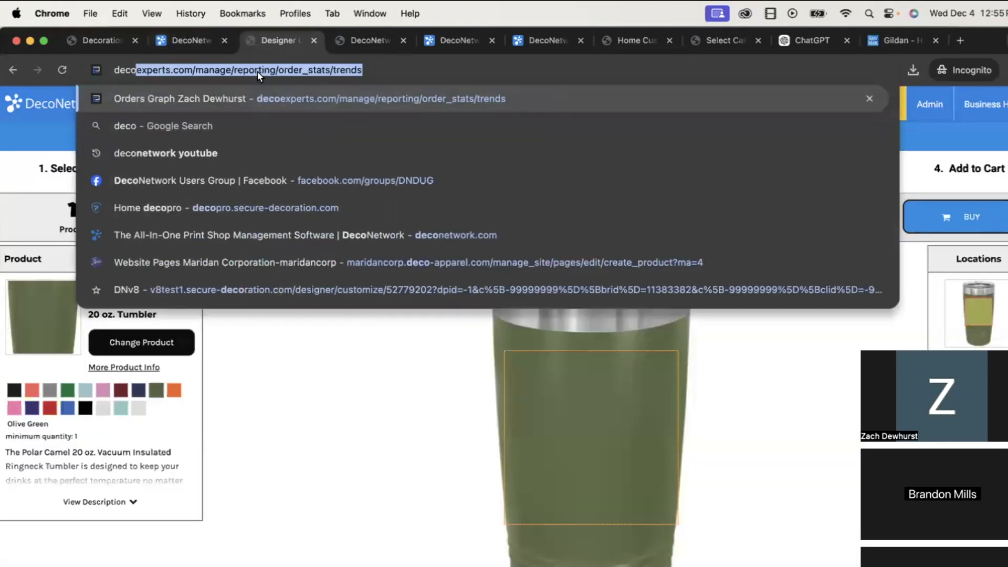
key("Return")
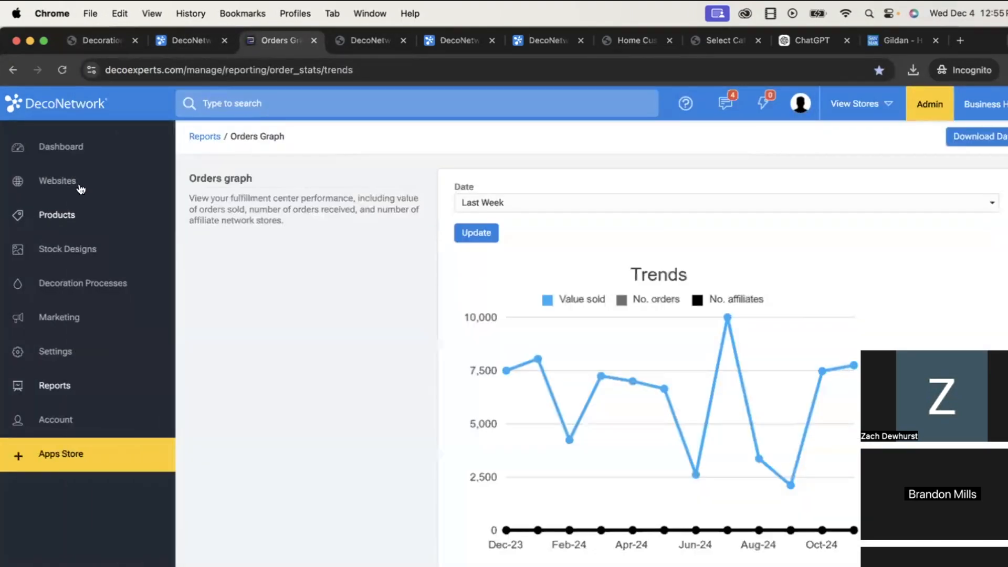
left_click(69, 182)
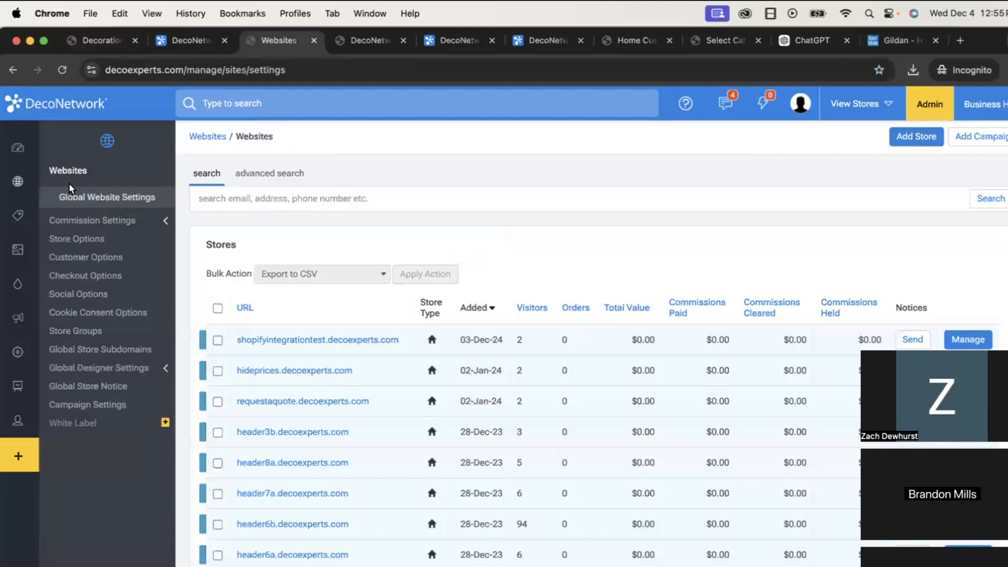
left_click(295, 342)
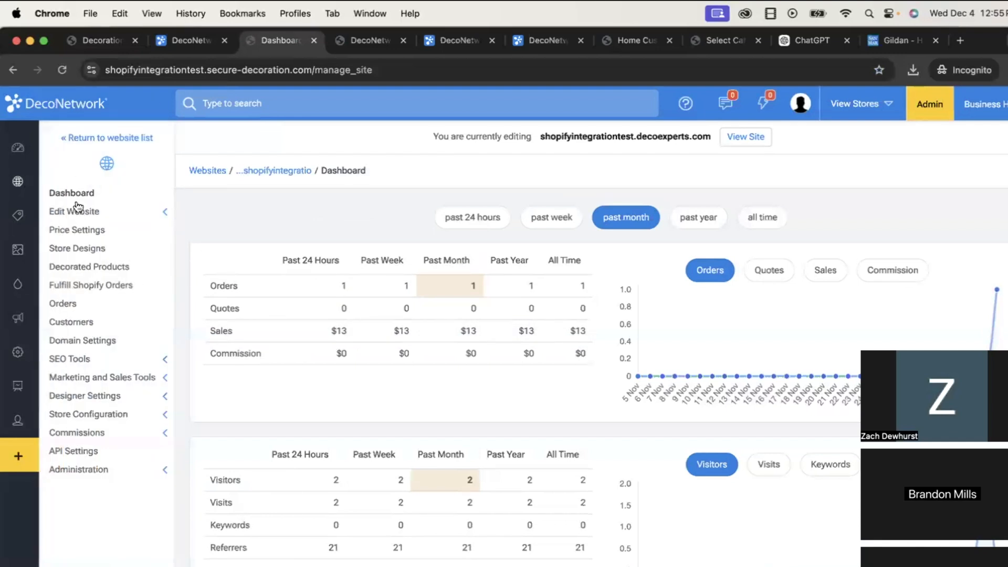
left_click(86, 290)
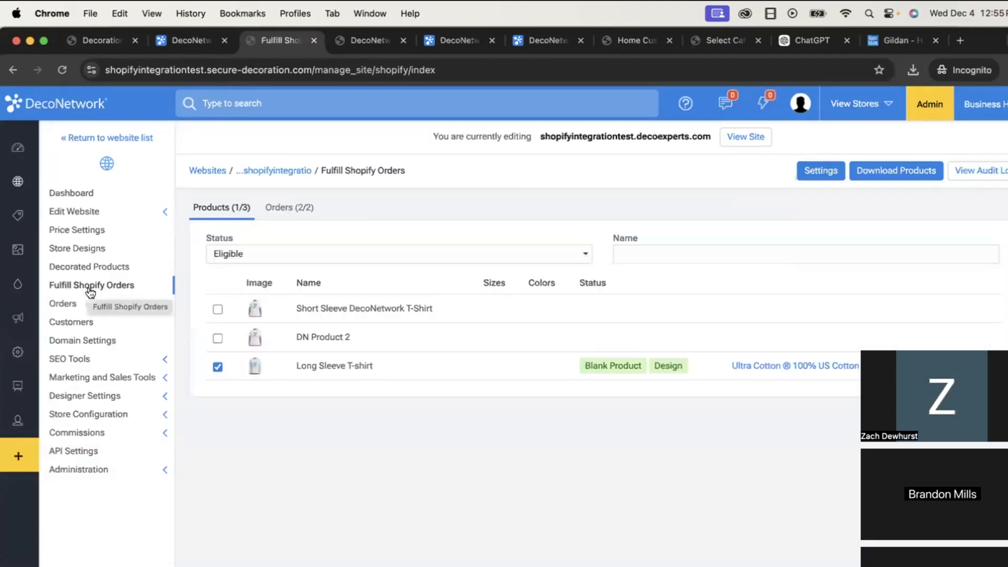
- Examine the store's Shopify settings for workflow, field names and shipping methods, and return to the Shopify product list
left_click(822, 170)
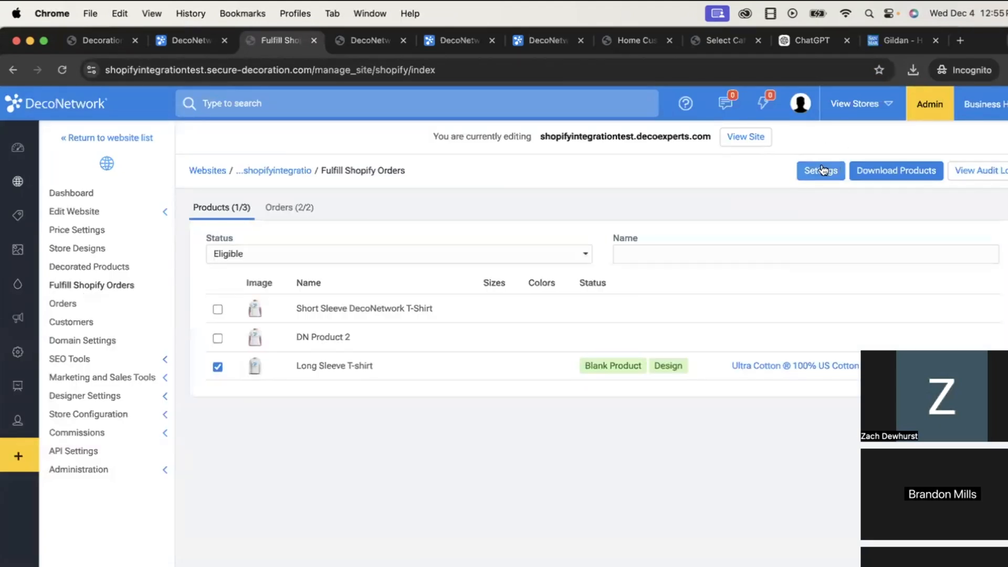
scroll(430, 267, "down", 2)
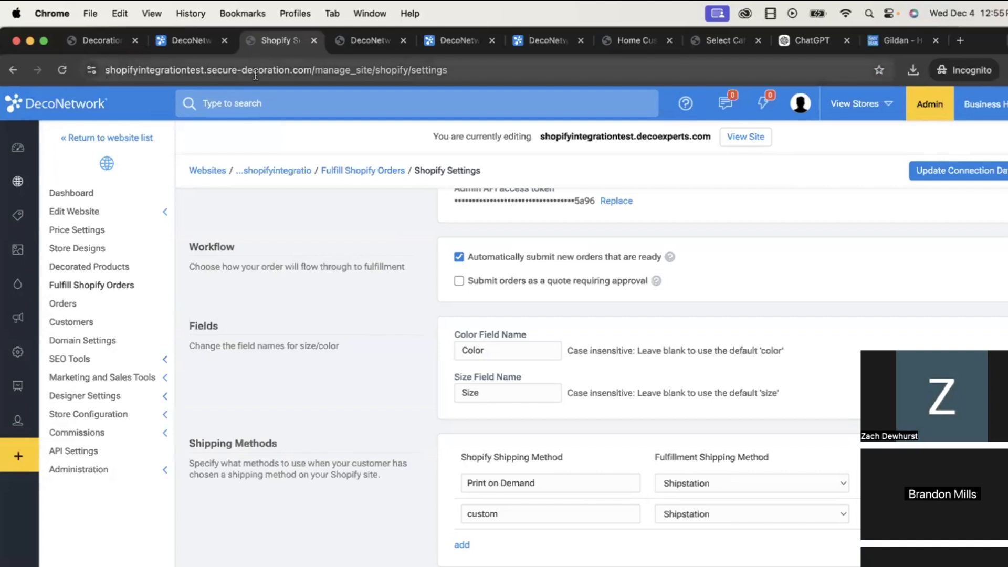
scroll(495, 352, "up", 2)
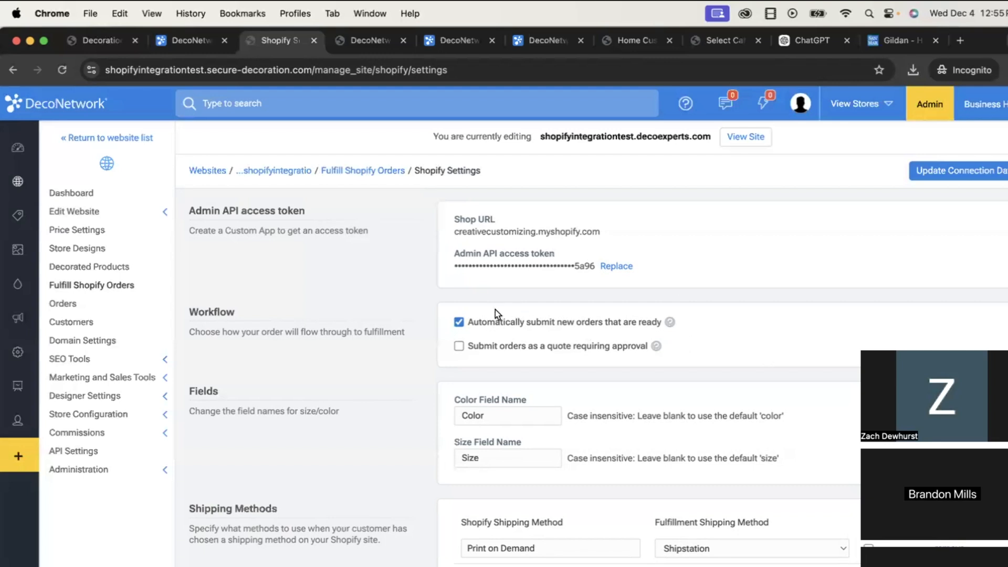
scroll(499, 310, "left", 5)
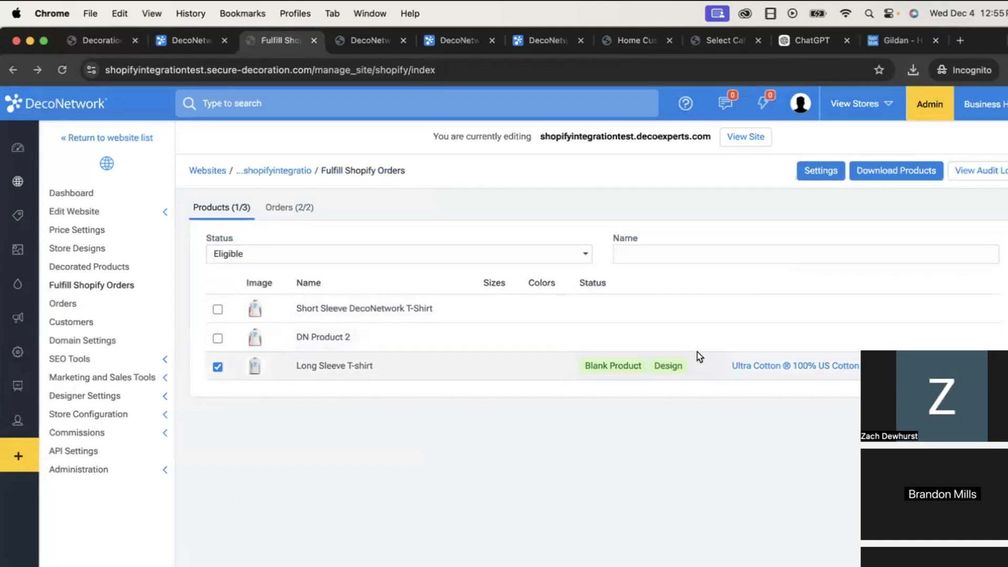
- Review the Long Sleeve T-shirt's matched blank product and its front design placement, and close the match details
left_click(759, 367)
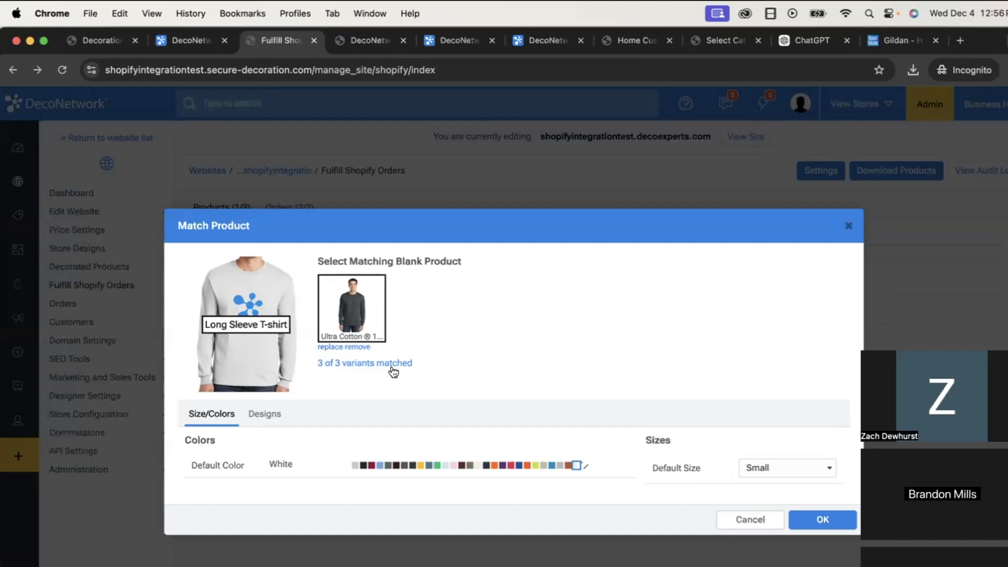
left_click(266, 414)
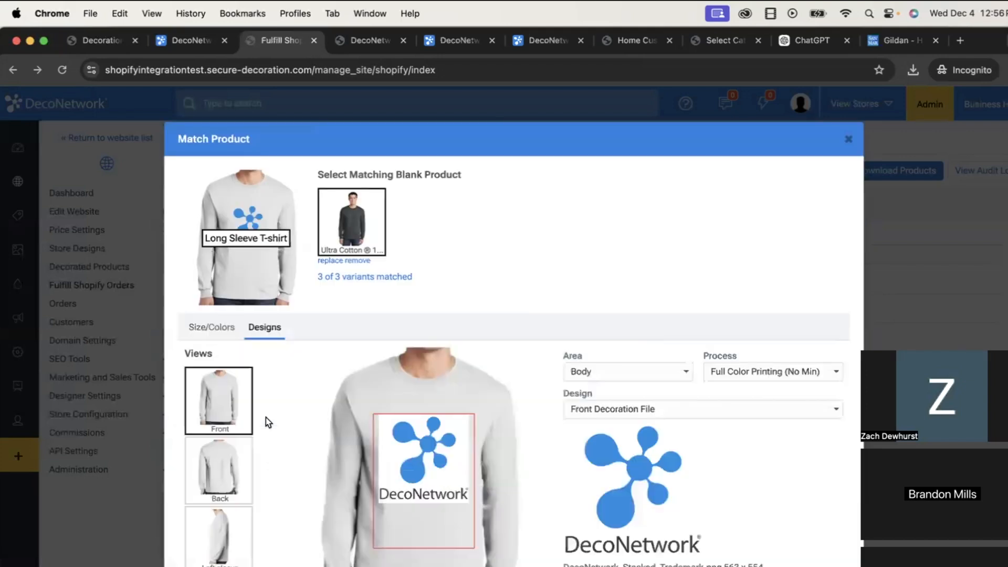
scroll(266, 418, "down", 2)
scroll(266, 417, "down", 1)
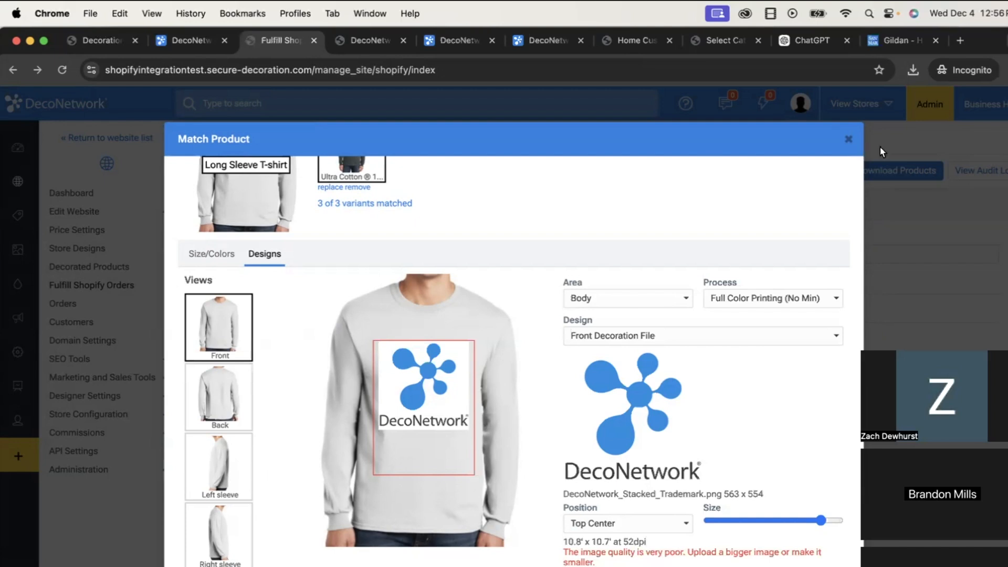
left_click(848, 139)
- Open the Shopify order in Business Hub for editing to check its decoration price, and return to Fulfill Shopify Orders
left_click(980, 95)
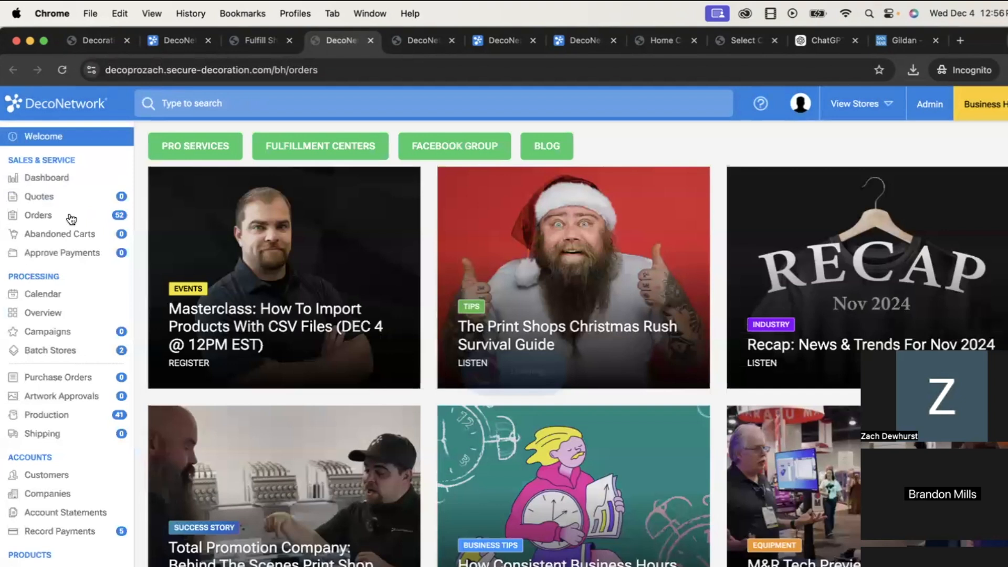
left_click(71, 219)
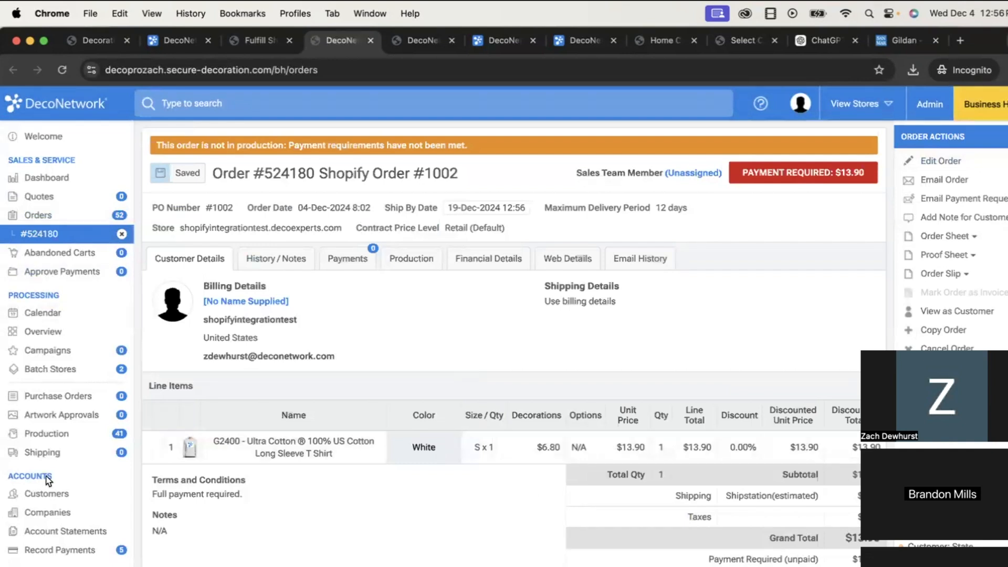
left_click(928, 162)
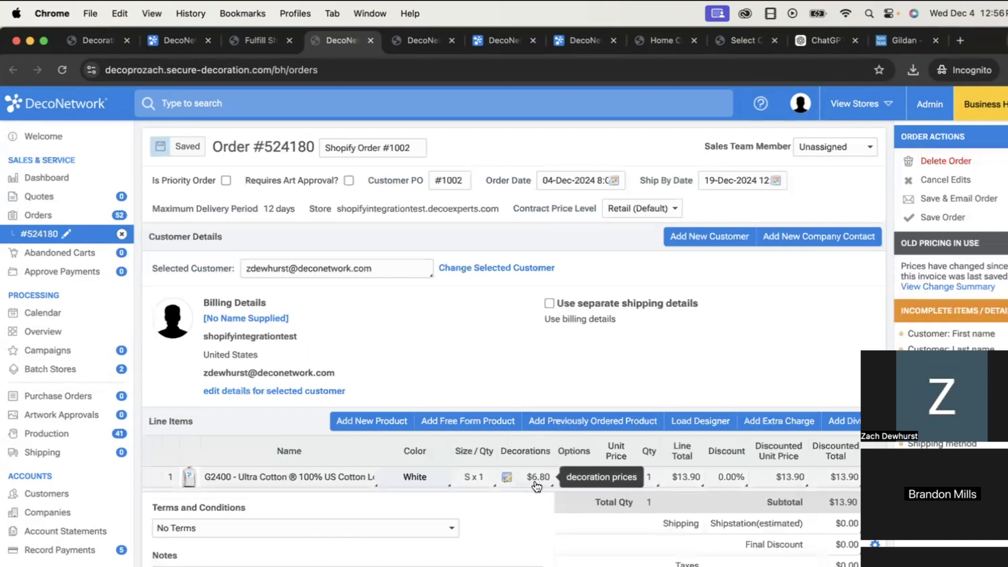
left_click(249, 42)
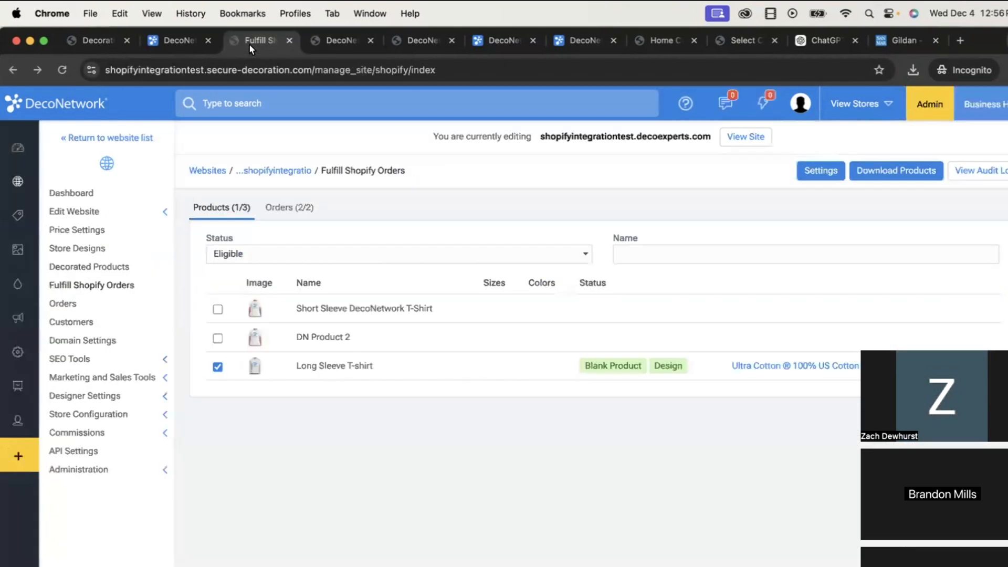
- Open the Decoration Pricing settings within Decoration Processes
left_click(116, 303)
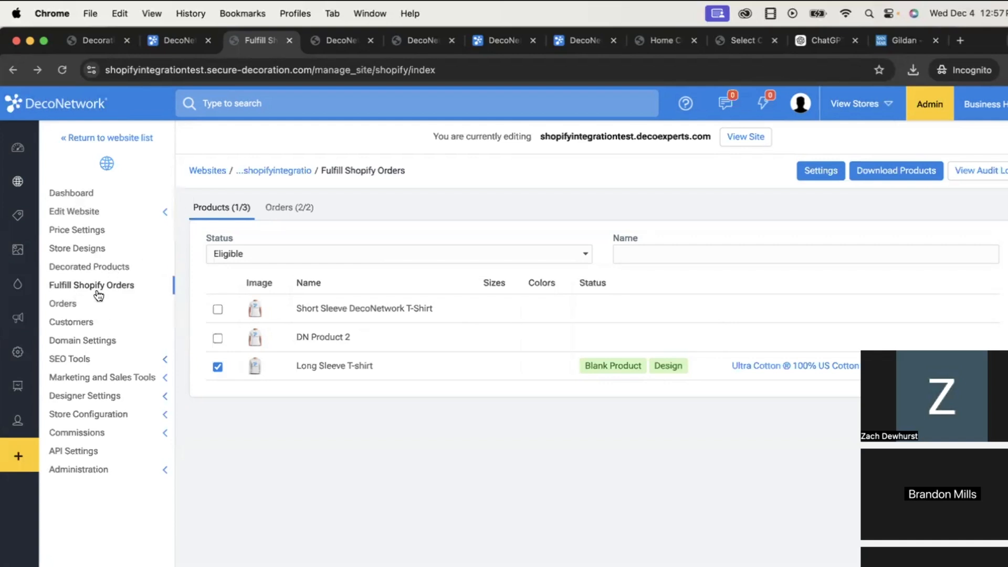
mouse_move(18, 286)
left_click(57, 287)
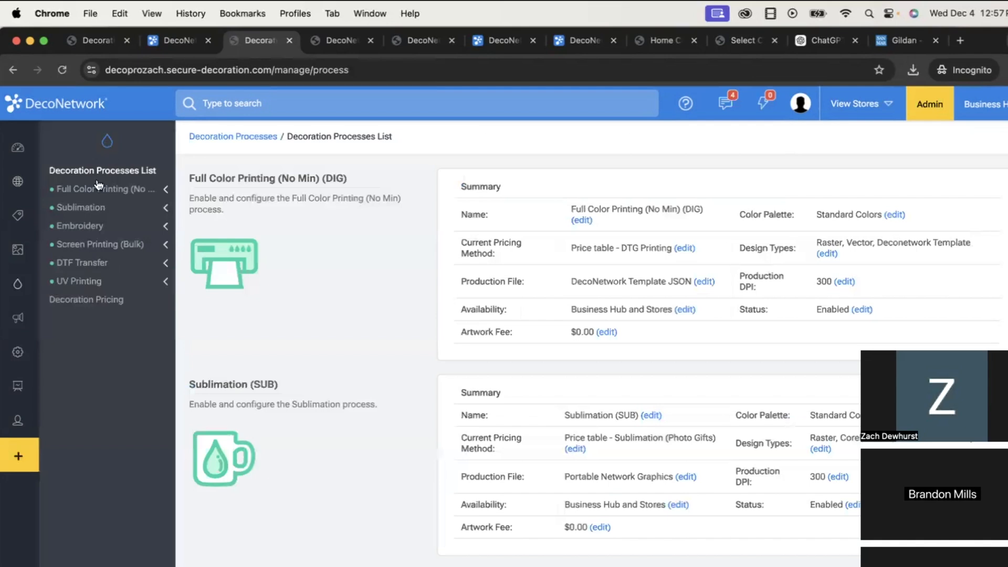
left_click(108, 224)
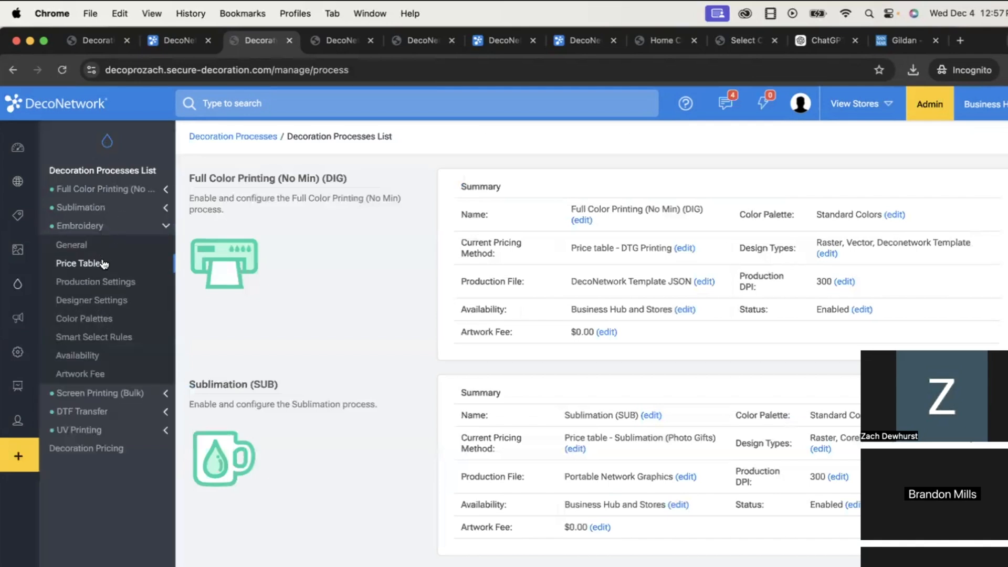
left_click(105, 447)
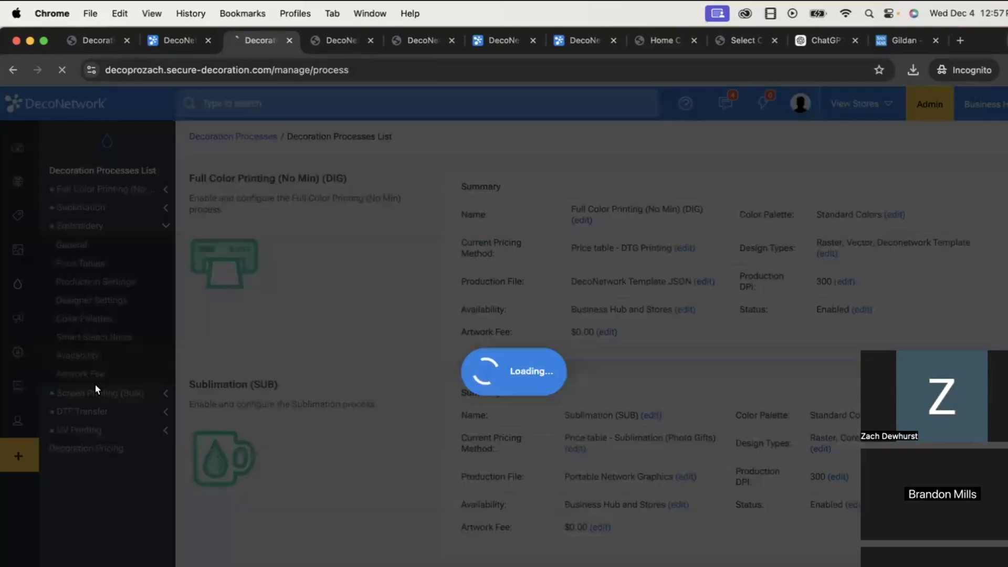
- Review each decoration process's pricing method and same-design quantity break option, checking the open Shopify order in between
scroll(556, 492, "down", 6)
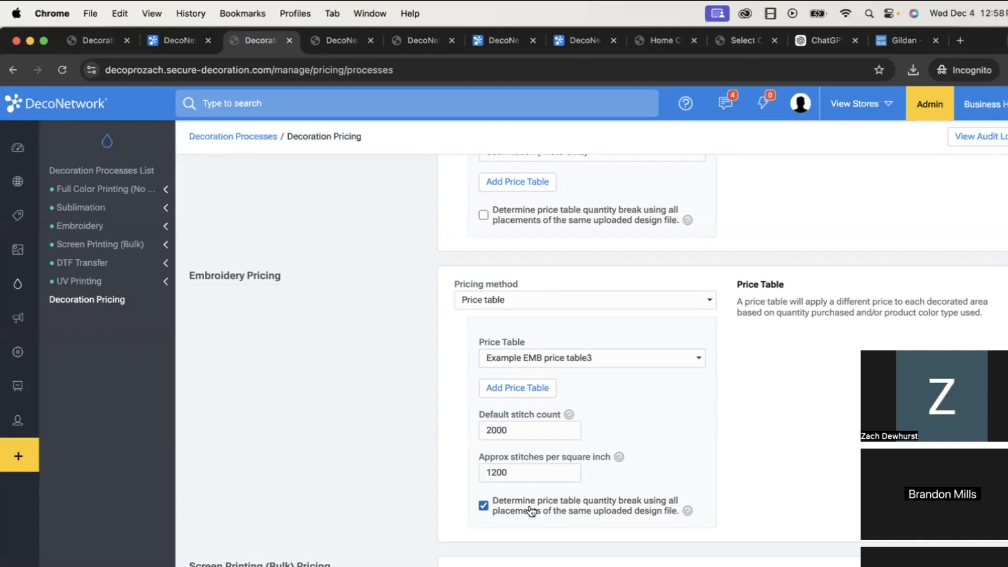
scroll(531, 510, "down", 6)
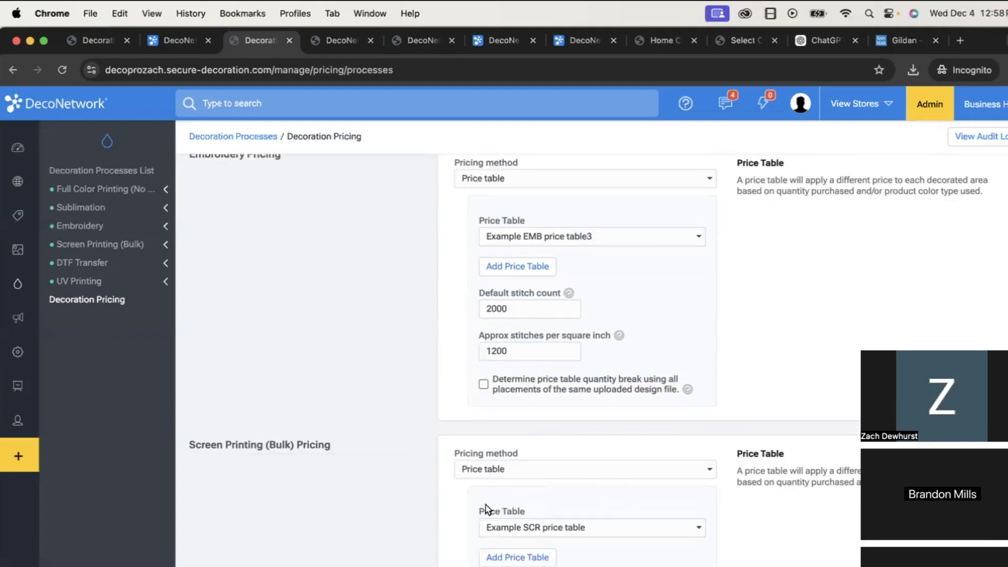
scroll(486, 505, "down", 4)
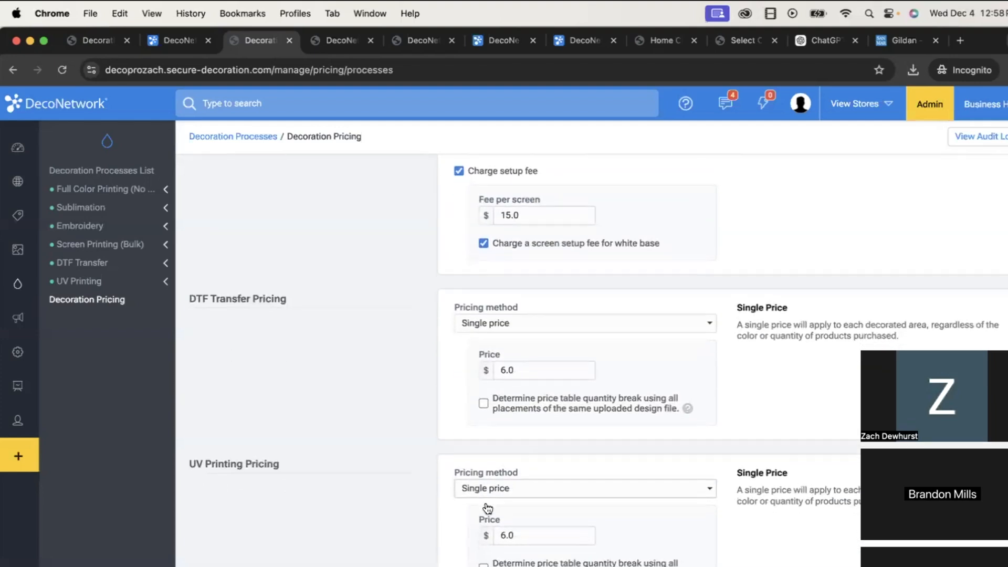
scroll(486, 174, "up", 15)
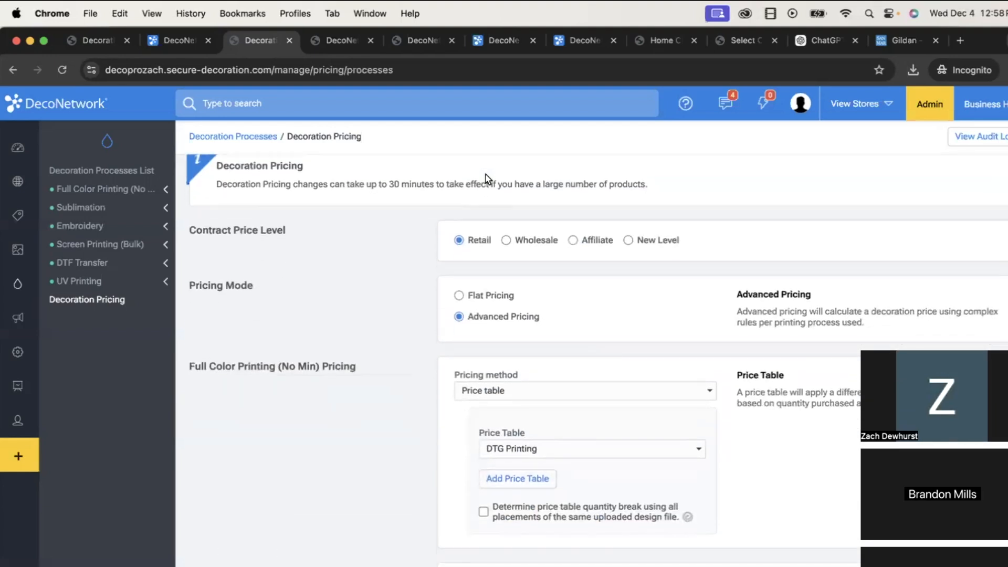
scroll(486, 175, "down", 5)
scroll(486, 178, "down", 2)
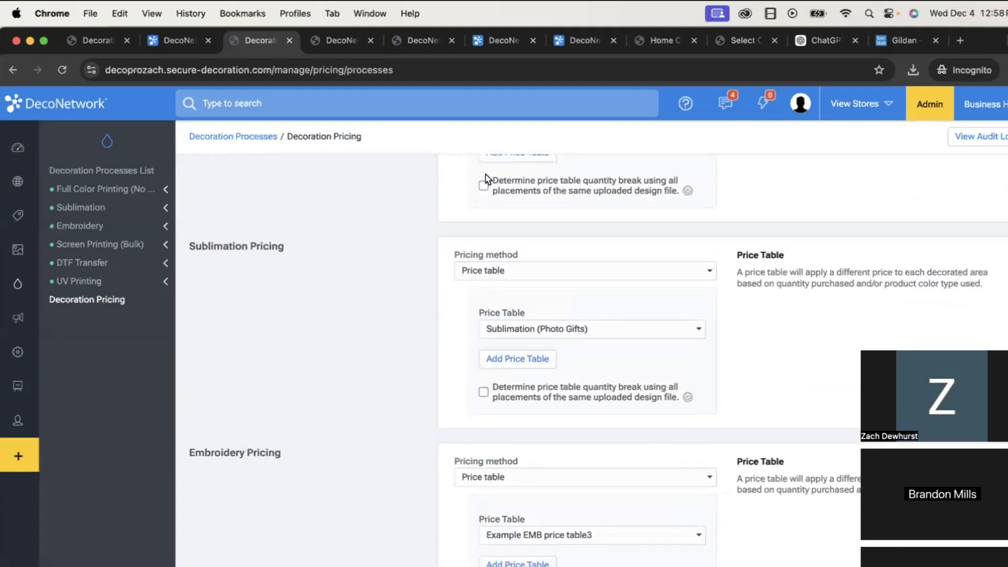
left_click(341, 39)
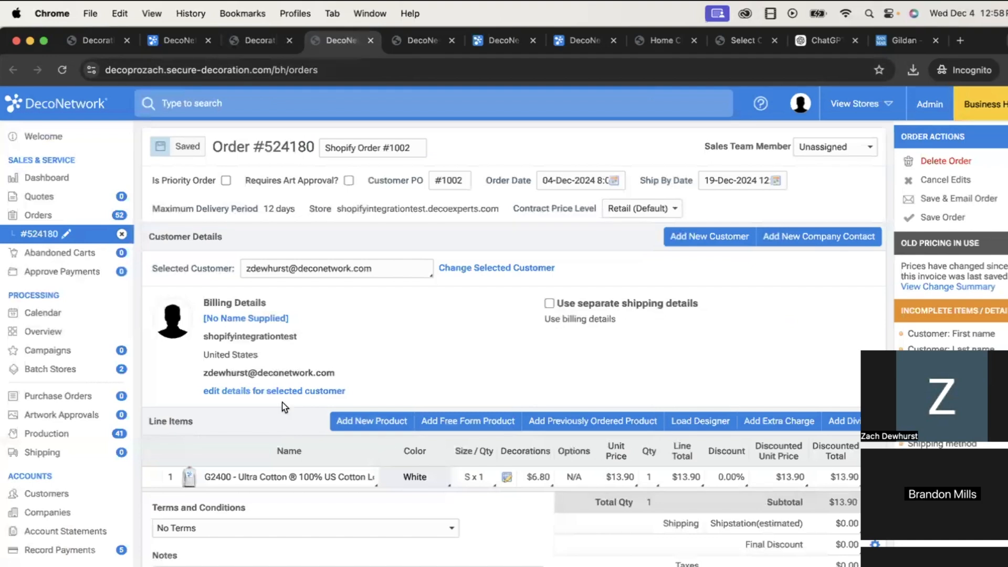
left_click(257, 41)
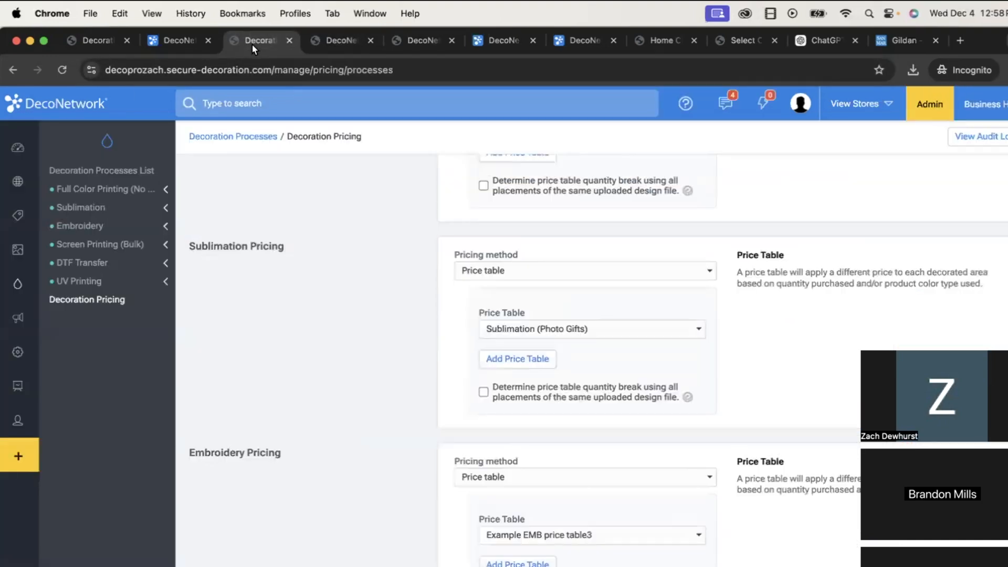
- Turn on quantity breaks across all placements of the same design file for Full Color Printing, and try the option under DTF Transfer
scroll(513, 387, "up", 4)
left_click(516, 384)
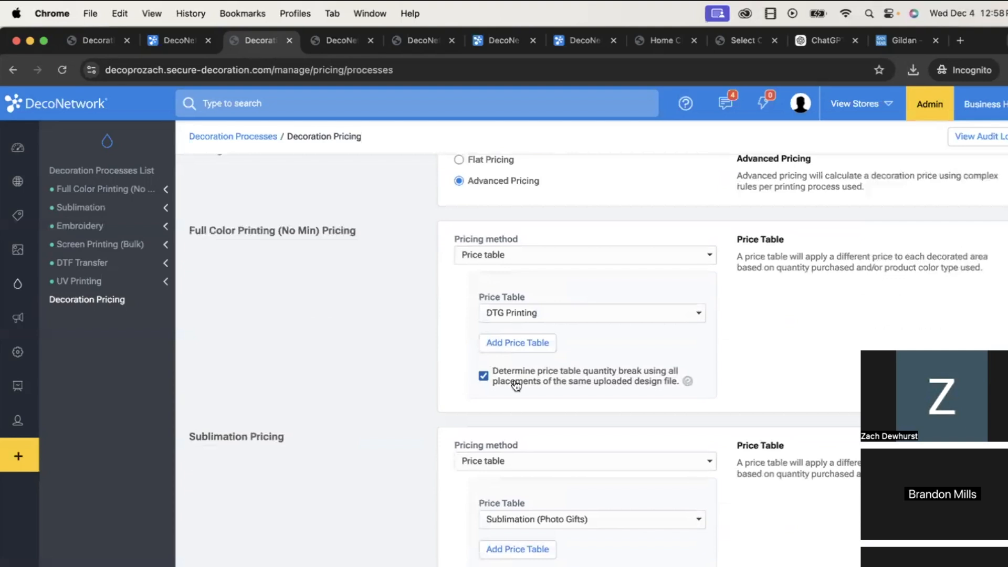
scroll(515, 385, "down", 20)
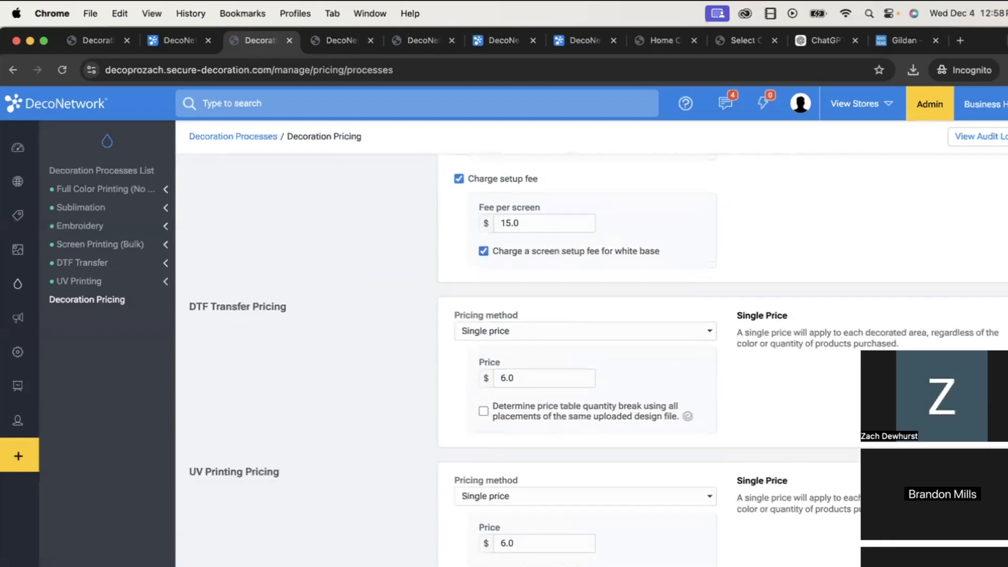
left_click(528, 420)
- Review the Screen Printing (Bulk) availability, switching to Business Hub only and back to Business Hub and Stores
left_click(111, 245)
left_click(106, 373)
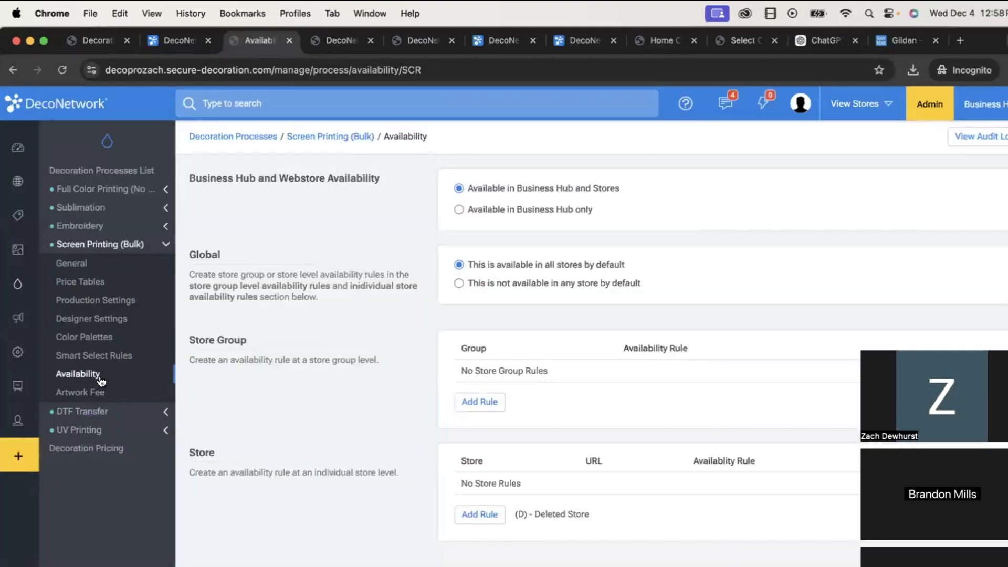
left_click(496, 215)
left_click(496, 194)
- Open the Screen Printing (Bulk) color palettes, view the colors in the Standard Colors palette, and close the list
left_click(95, 342)
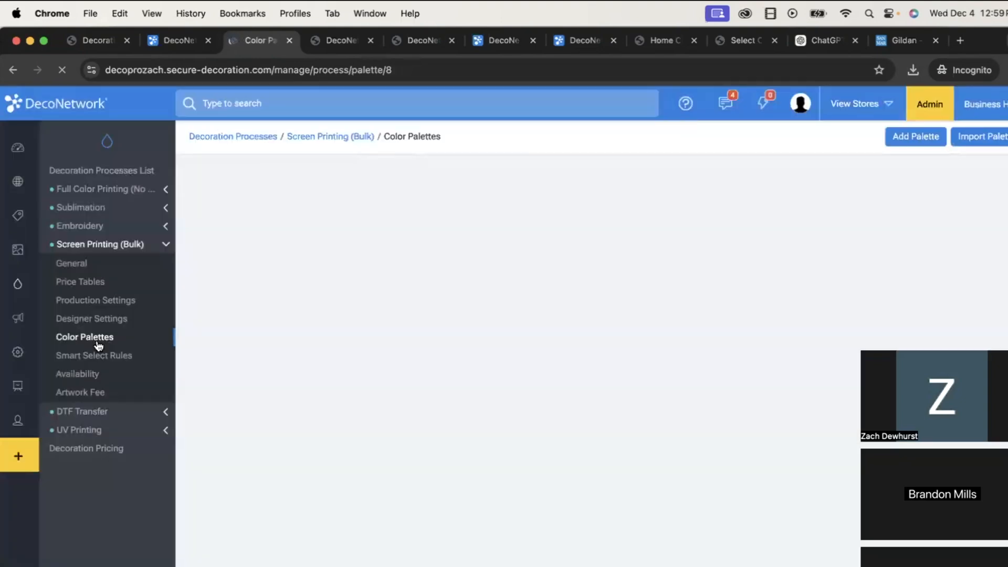
left_click(967, 279)
left_click(892, 302)
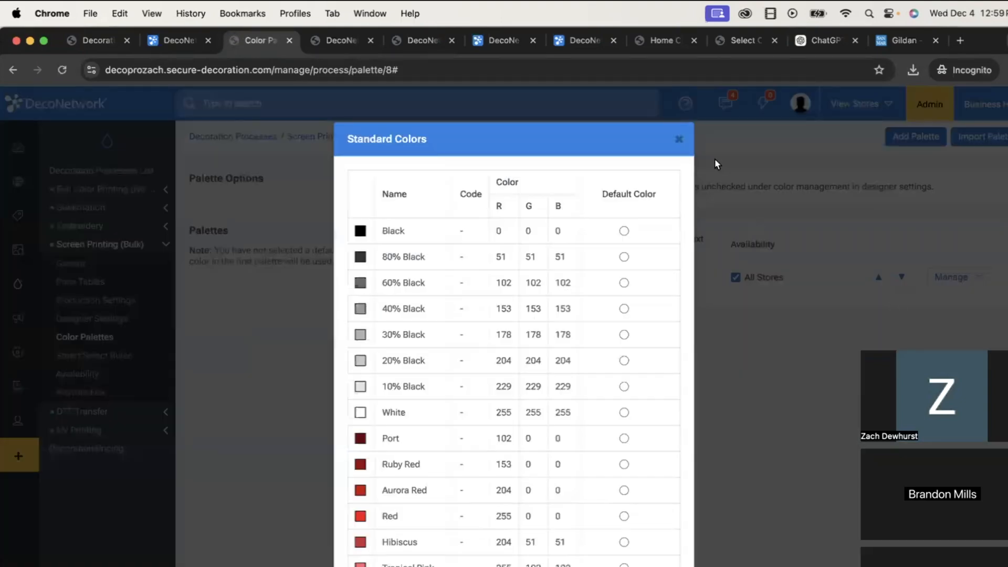
left_click(682, 138)
- Add a Screen Printing (Bulk) color palette named "test" by copying the existing TEST palette
left_click(933, 135)
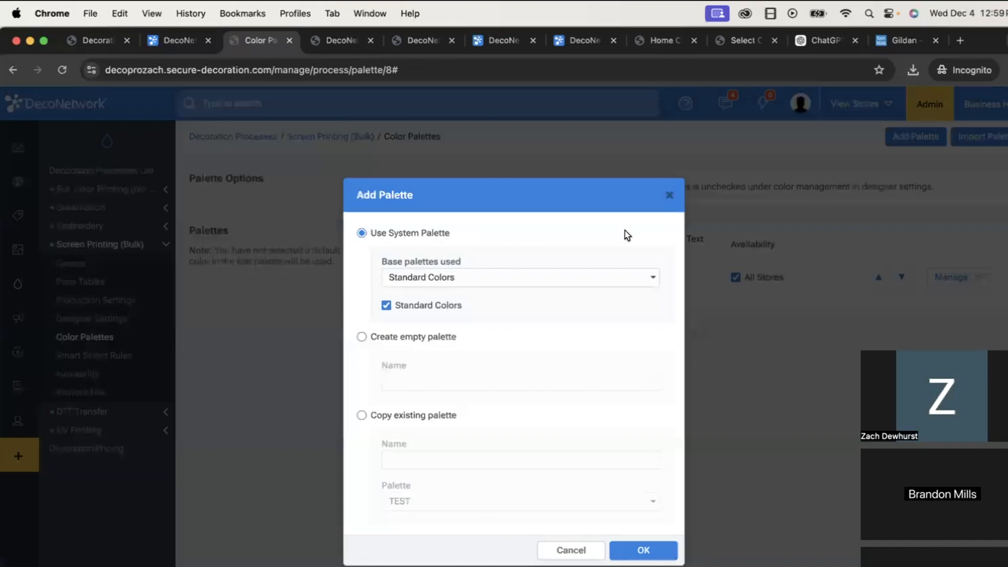
left_click(375, 415)
type("t")
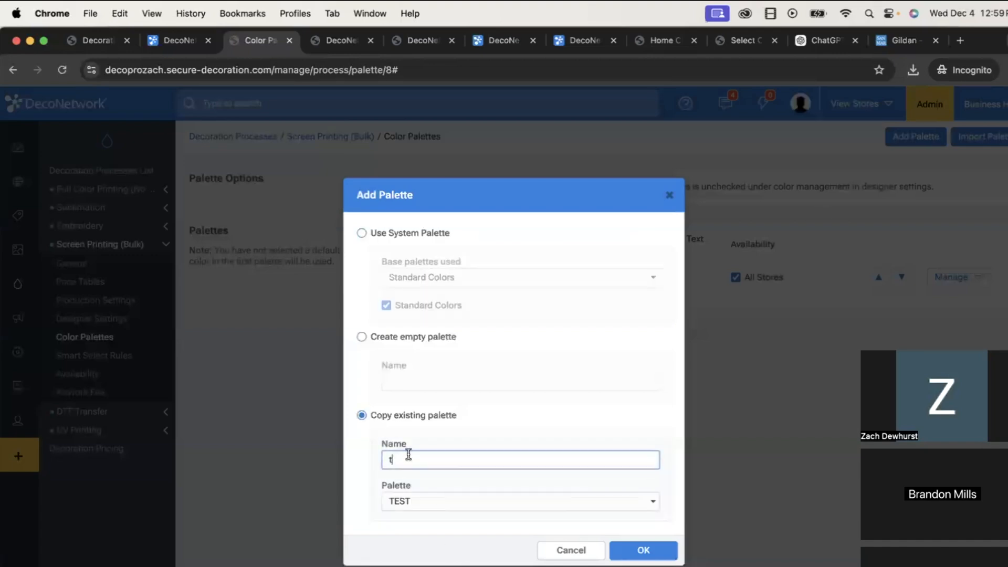
type("est")
left_click(642, 550)
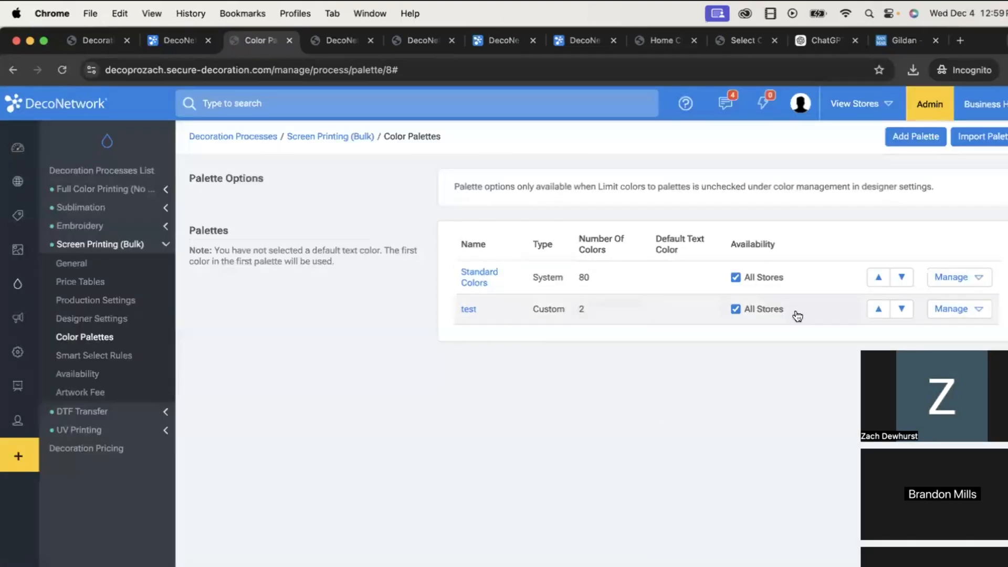
- Turn off All Stores availability for the test palette, and view its store selection without adding a store
left_click(957, 309)
left_click(764, 310)
left_click(805, 315)
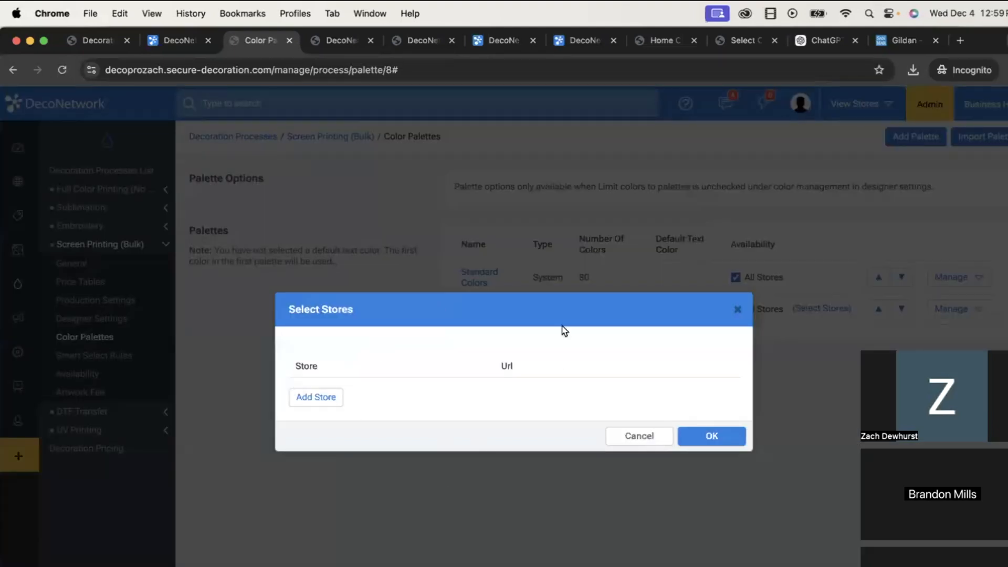
left_click(737, 310)
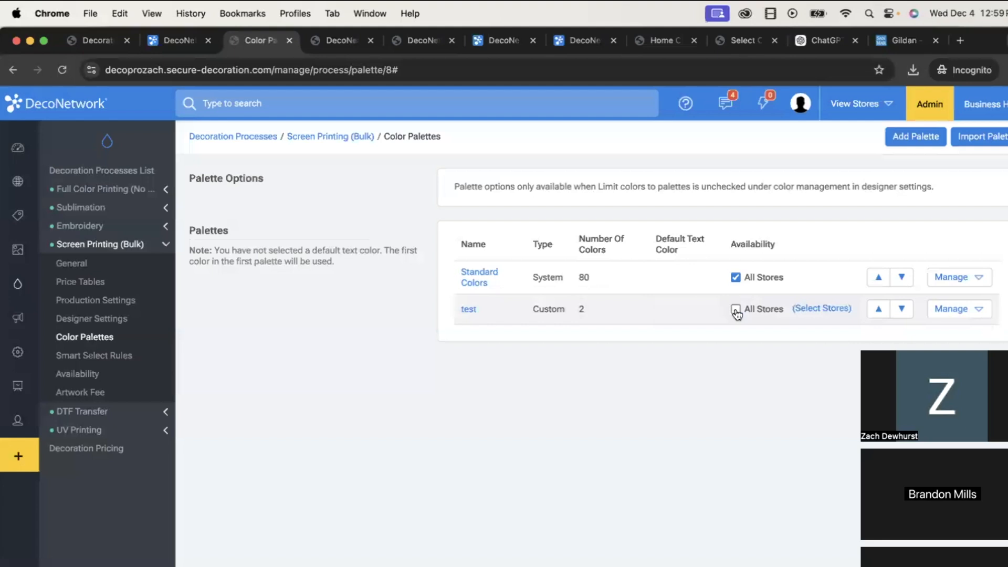
- Start a new product custom field and review its settings and available field types, keeping Text Field selected
left_click(70, 215)
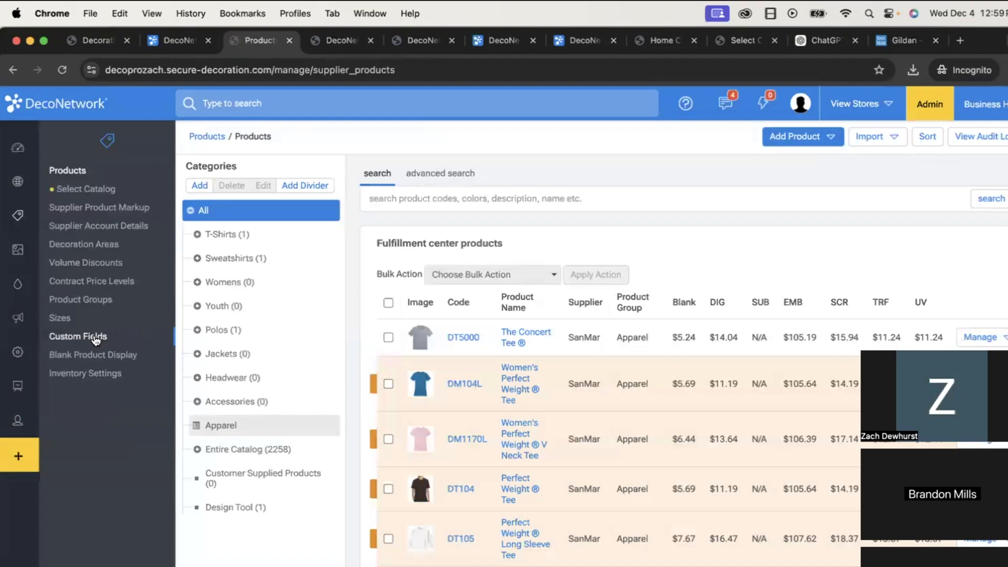
left_click(105, 338)
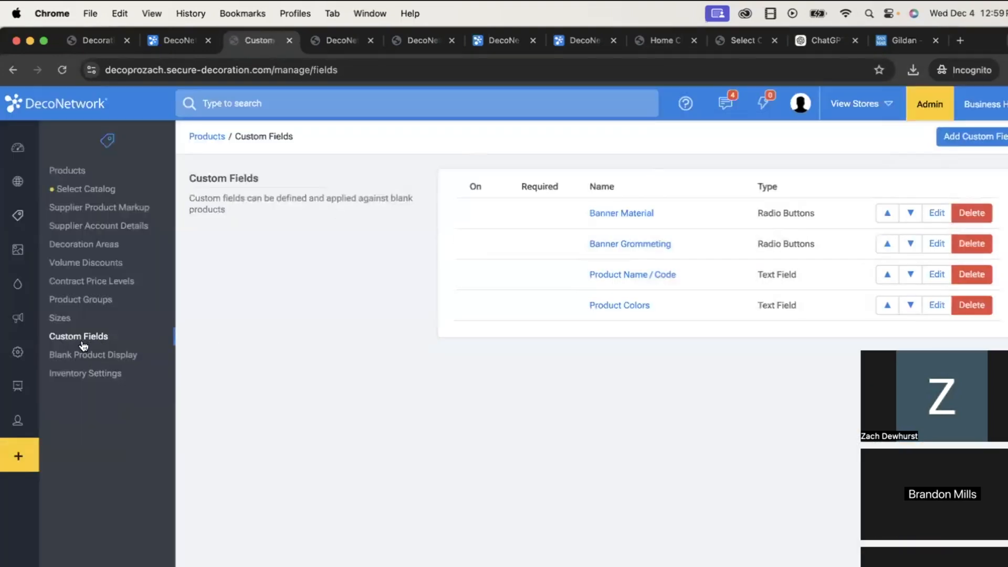
left_click(976, 137)
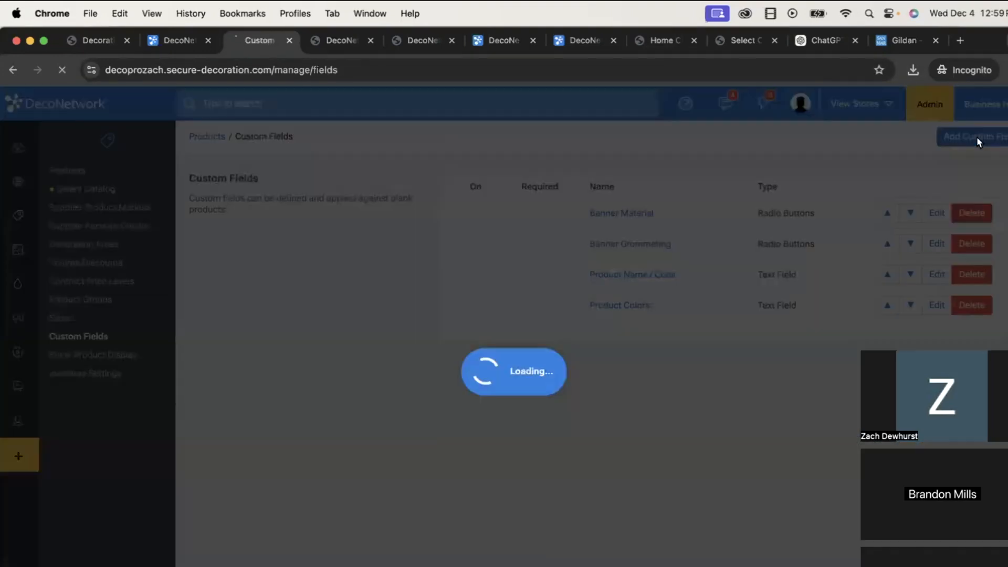
scroll(675, 339, "down", 3)
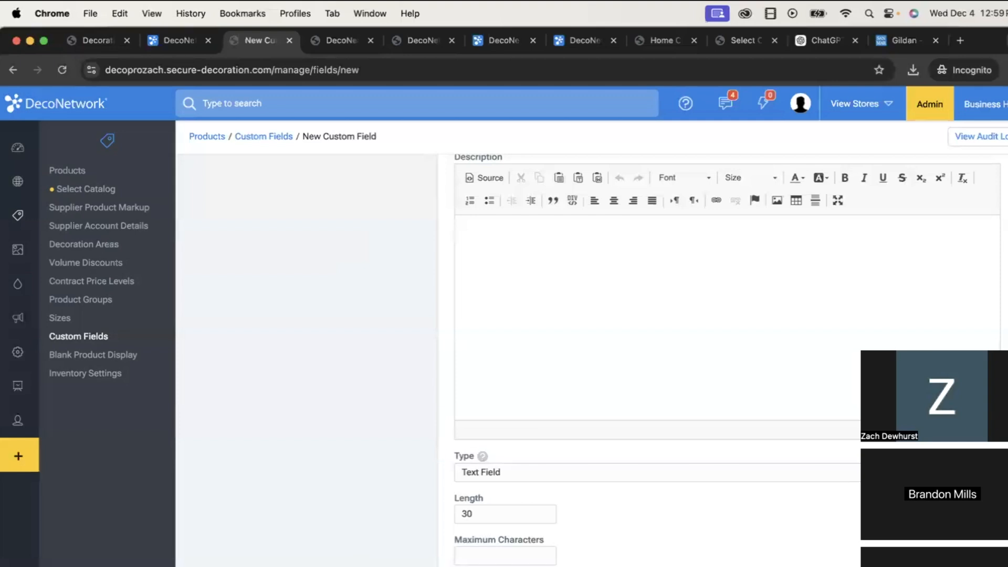
scroll(724, 315, "up", 3)
scroll(724, 315, "down", 3)
left_click(503, 475)
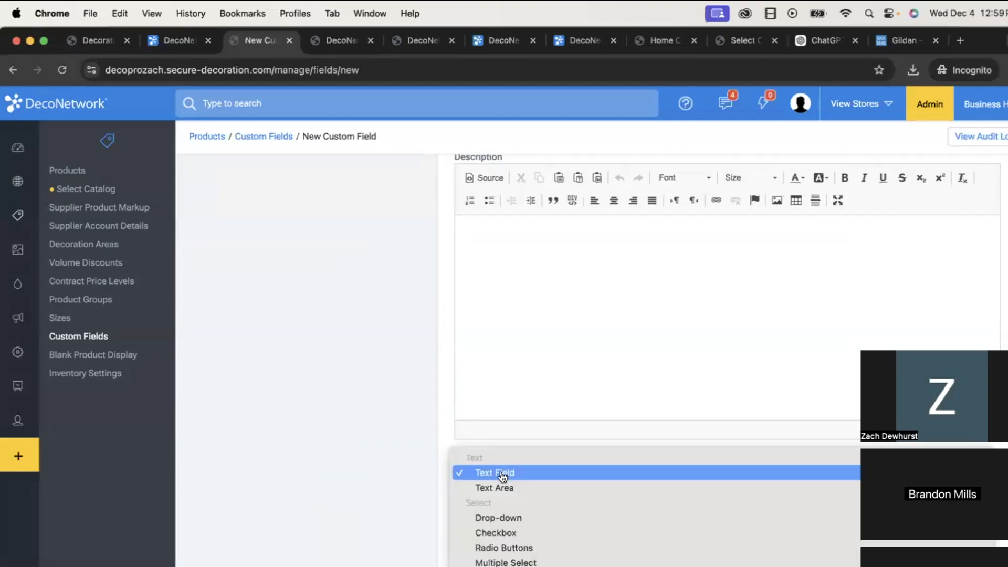
scroll(502, 477, "down", 1)
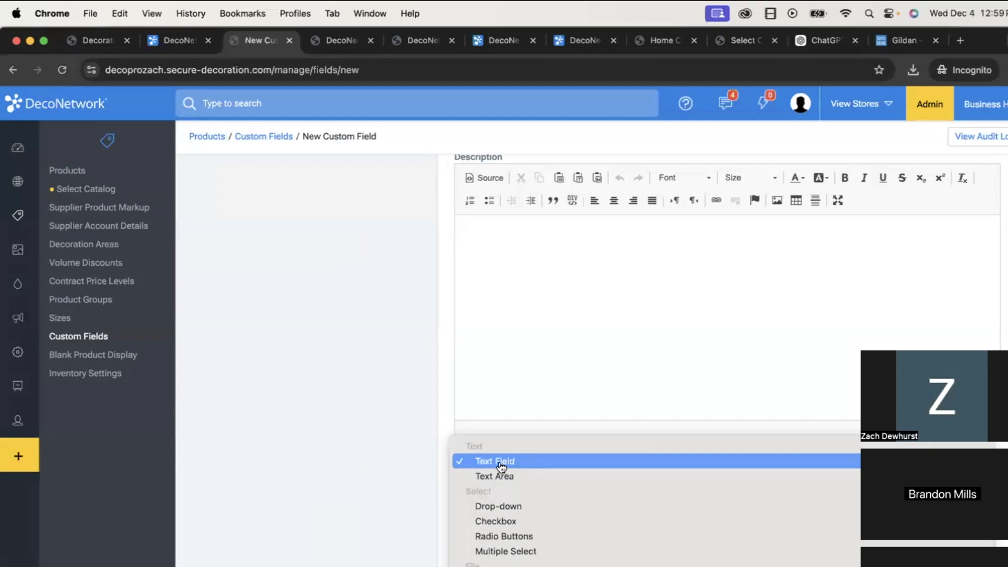
left_click(502, 462)
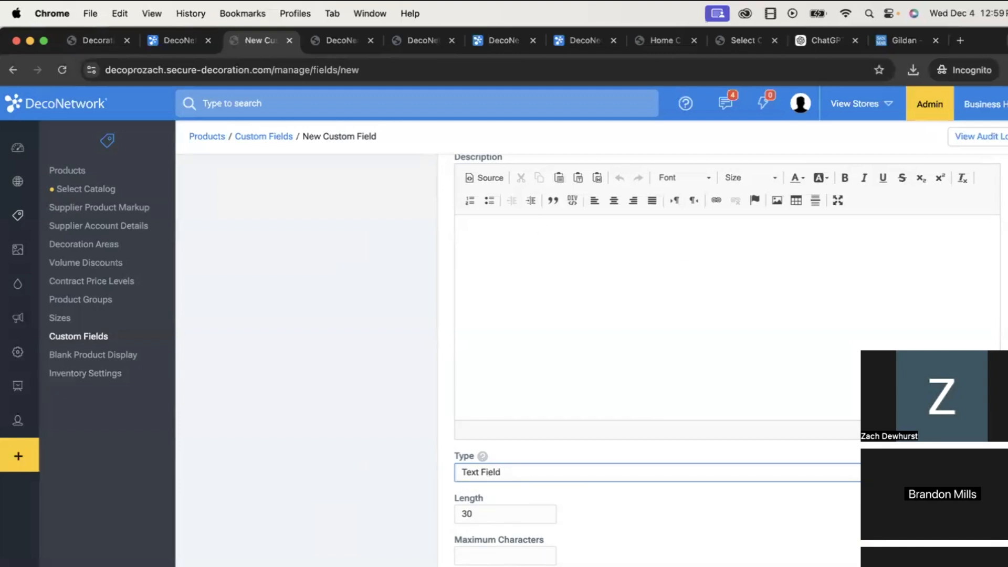
- Create a new Business Hub order and add the ST650 - Micropique Sport Wick Polo from SanMar as a line item
left_click(983, 105)
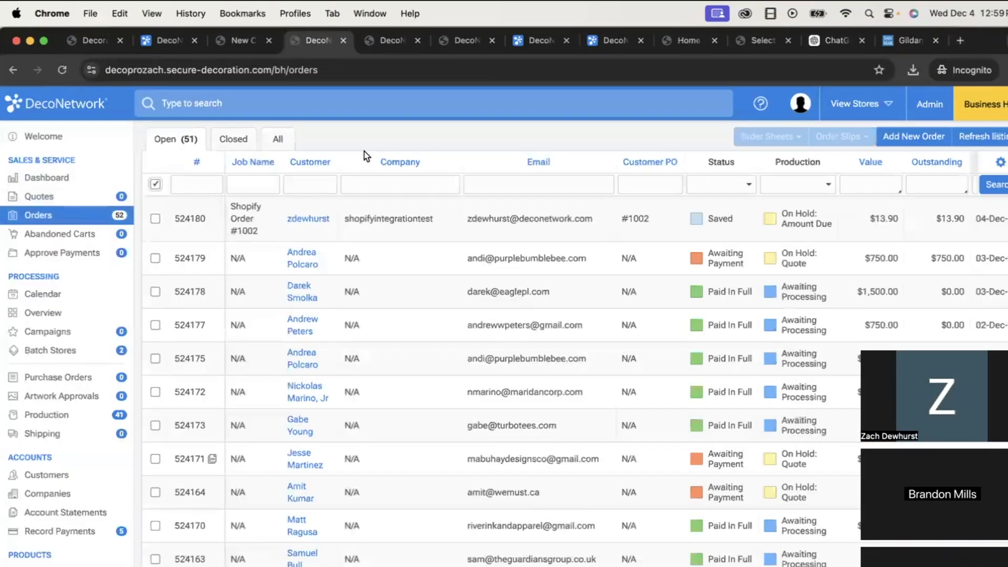
left_click(901, 138)
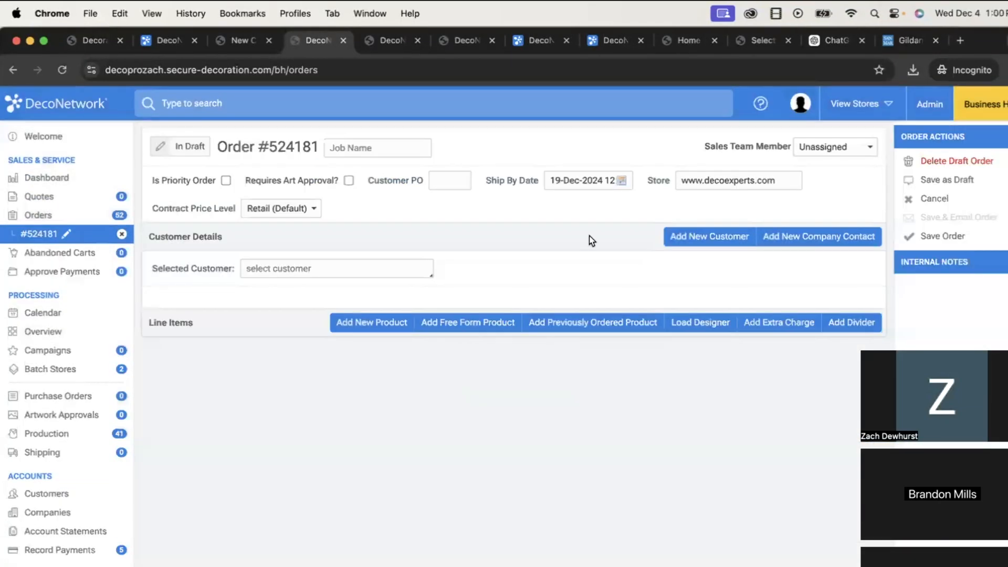
left_click(372, 321)
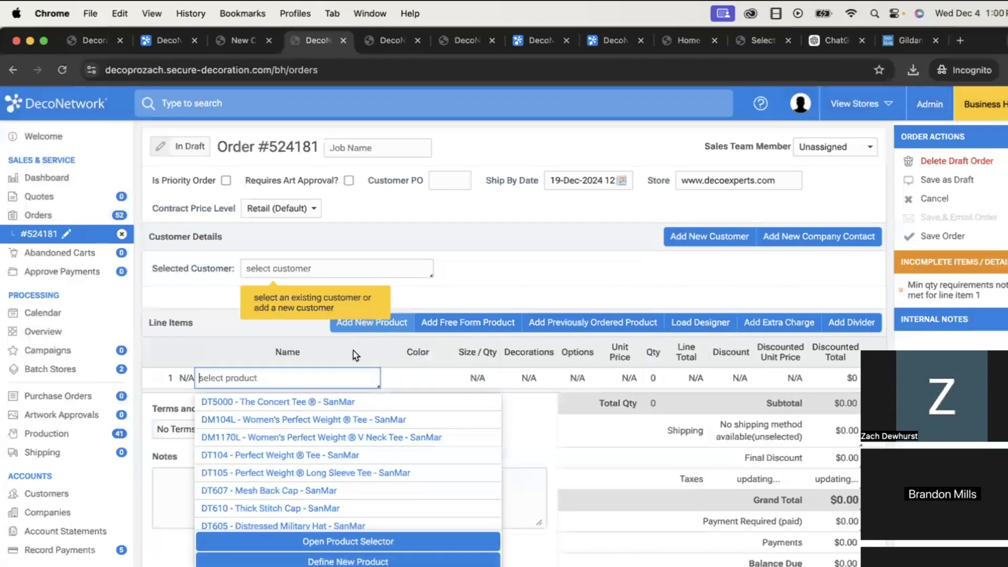
type("st650")
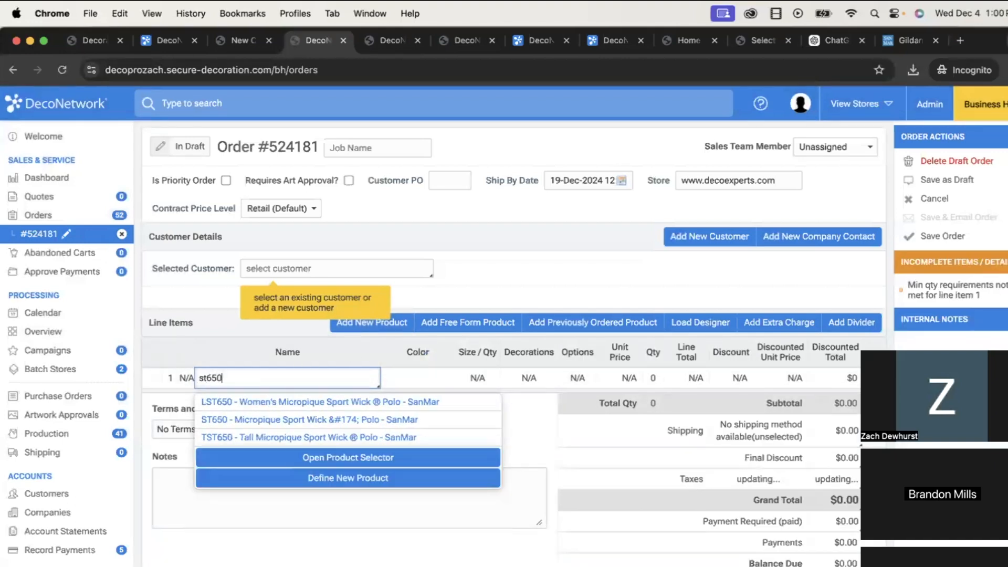
left_click(288, 418)
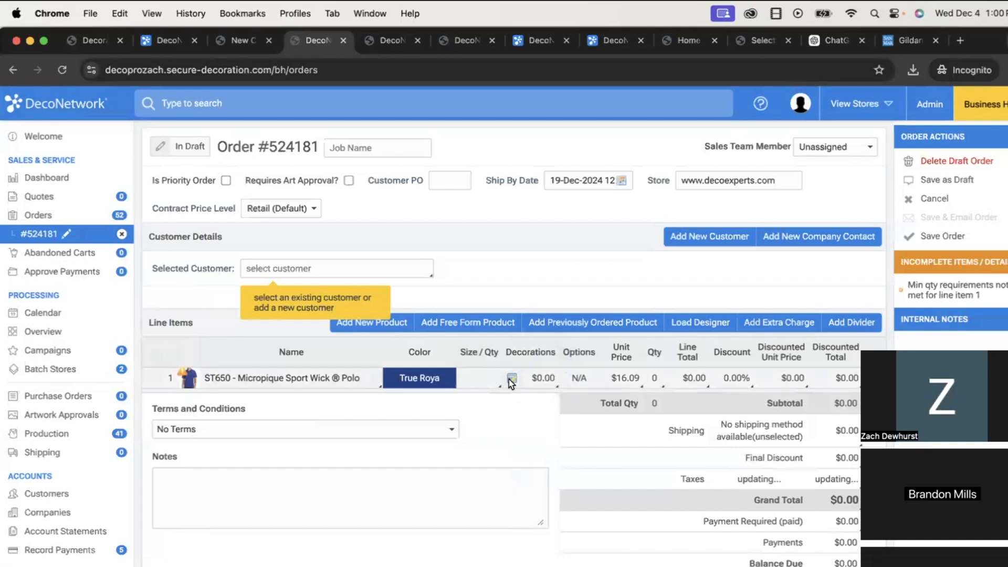
- Open the designer for the polo's decoration and search the stock design artwork for "dst"
left_click(512, 378)
left_click(577, 215)
left_click(531, 373)
left_click(732, 254)
type("dst")
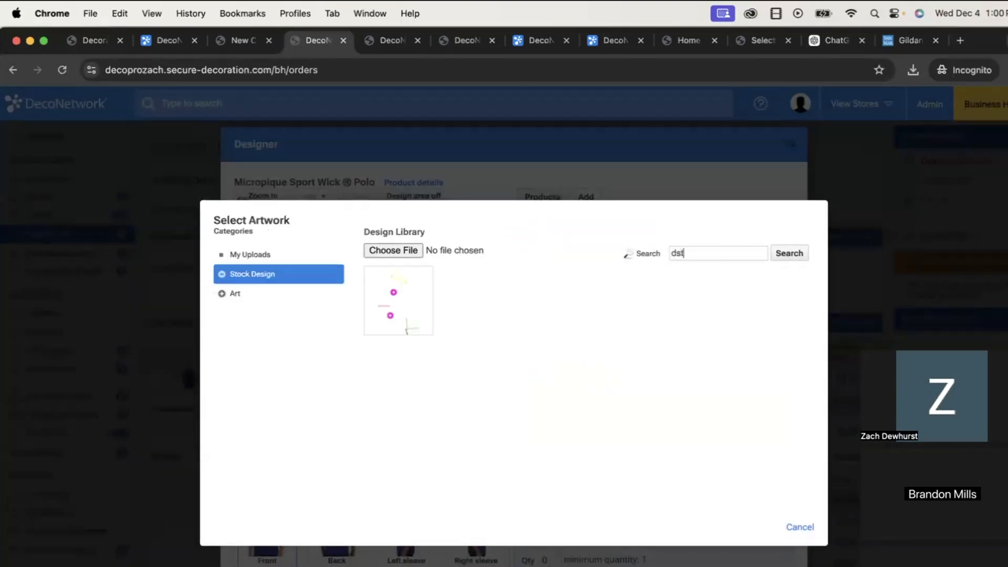
key("Return")
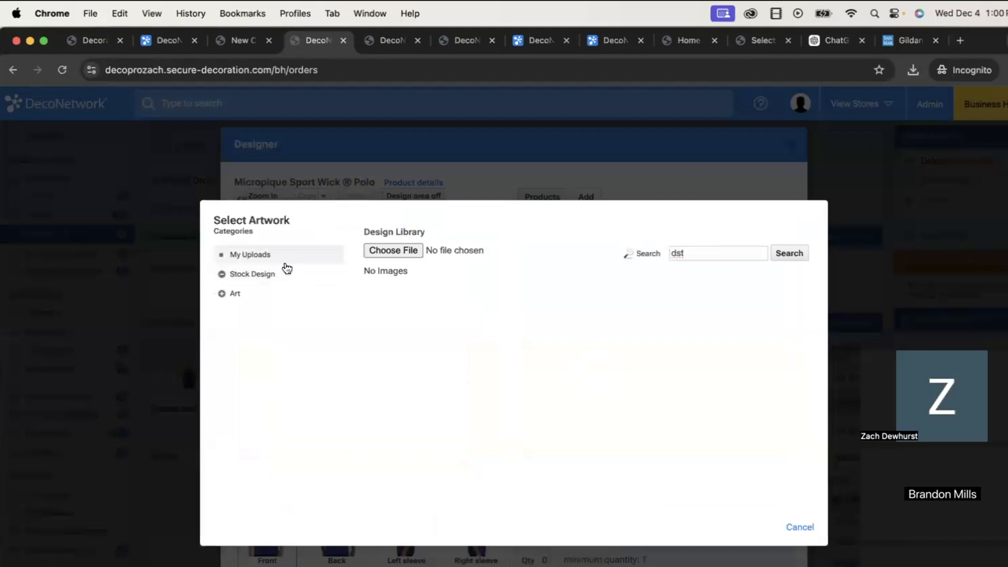
- Find and upload the PRINT PHASE 3D.dst embroidery file, add it to the polo's left chest, and move it slightly down
left_click(399, 253)
left_click(872, 176)
type("dst")
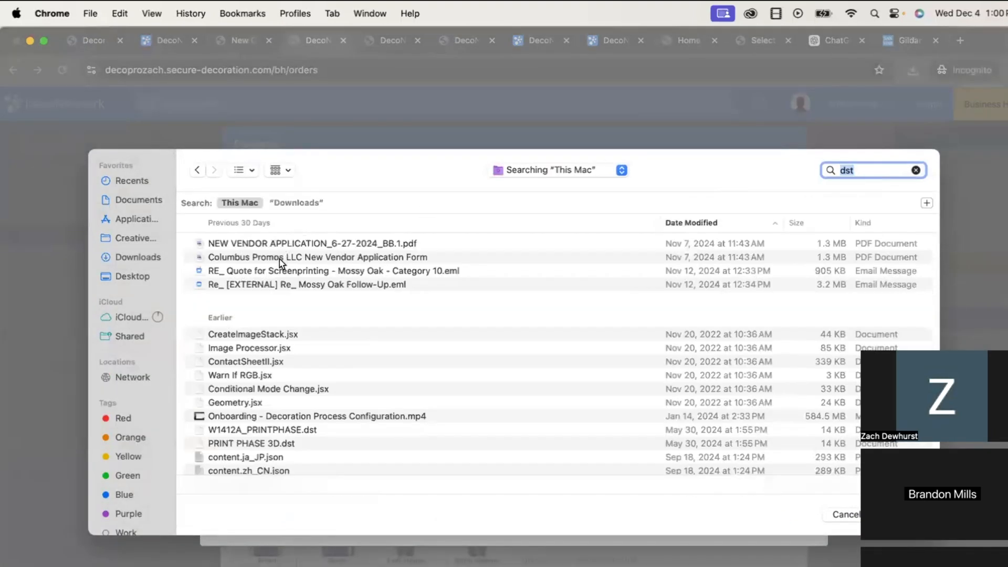
scroll(283, 293, "down", 8)
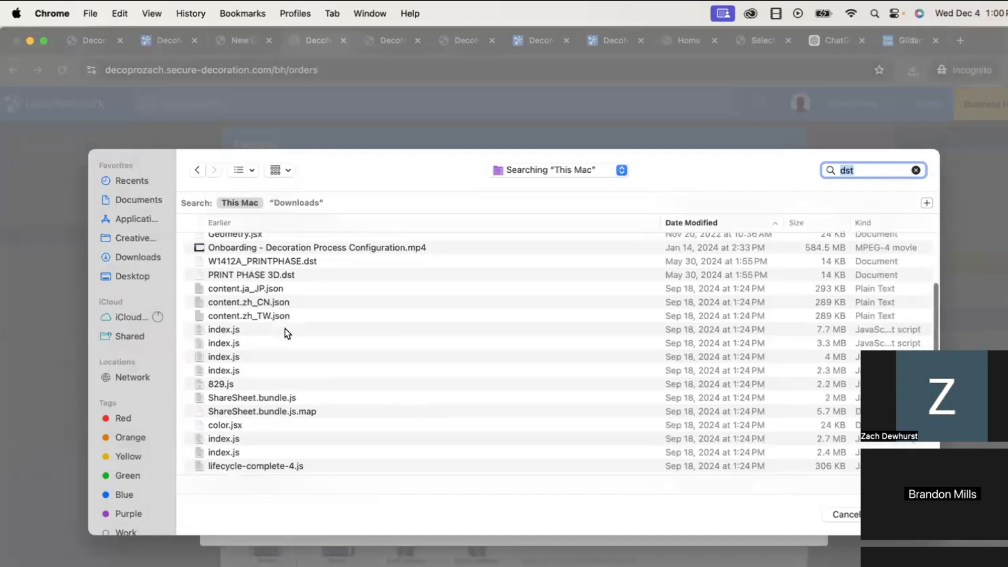
left_click(272, 317)
double_click(272, 276)
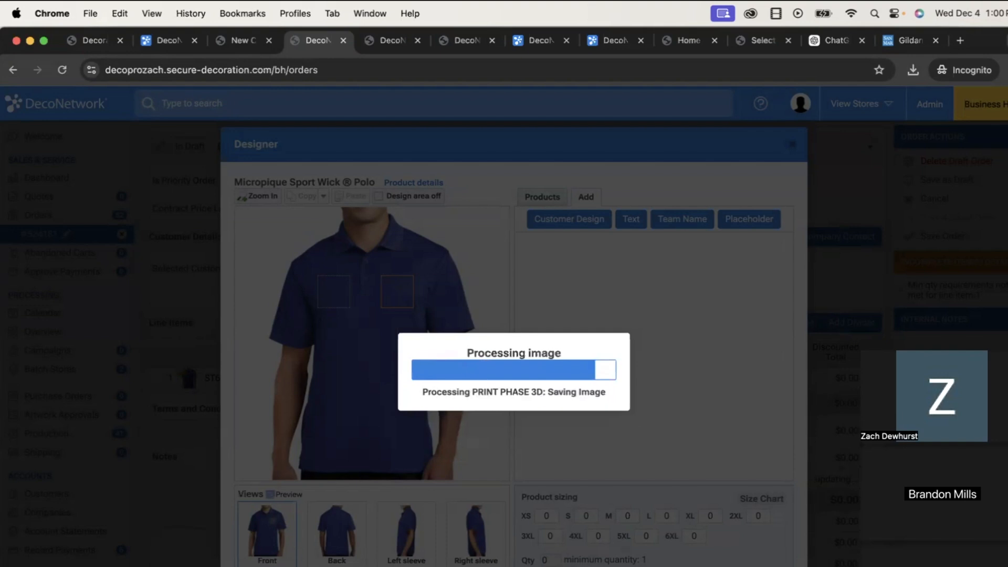
left_click(385, 482)
left_click(624, 506)
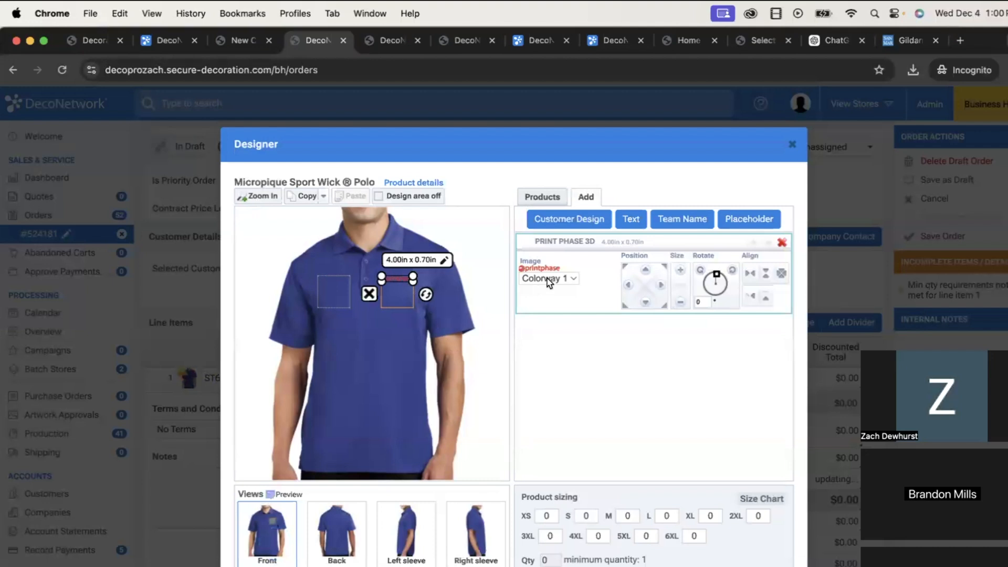
left_click_drag(401, 276, 401, 282)
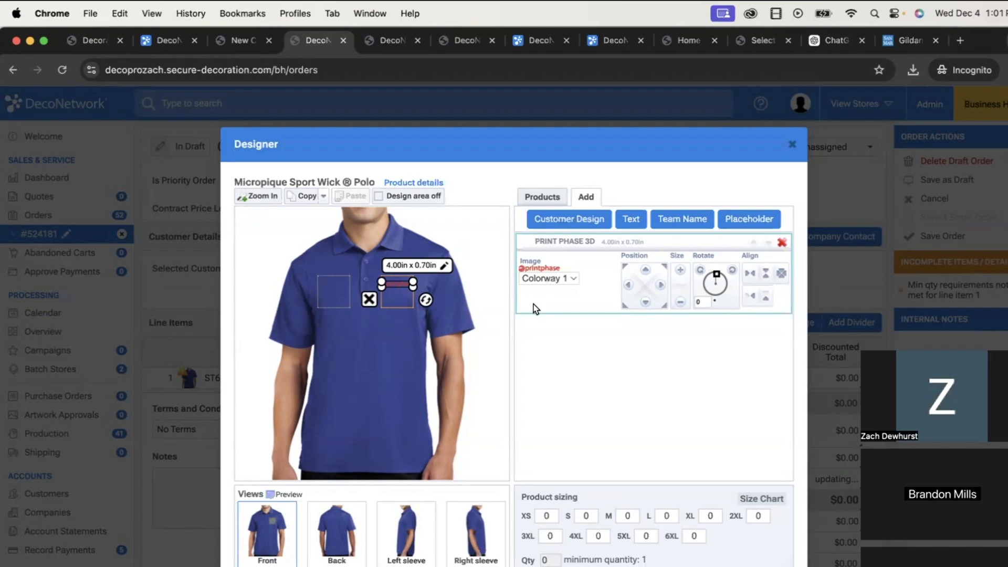
- Close the polo's designer and dismiss the minimum quantity notice to return to the draft order
key("ctrl+Up")
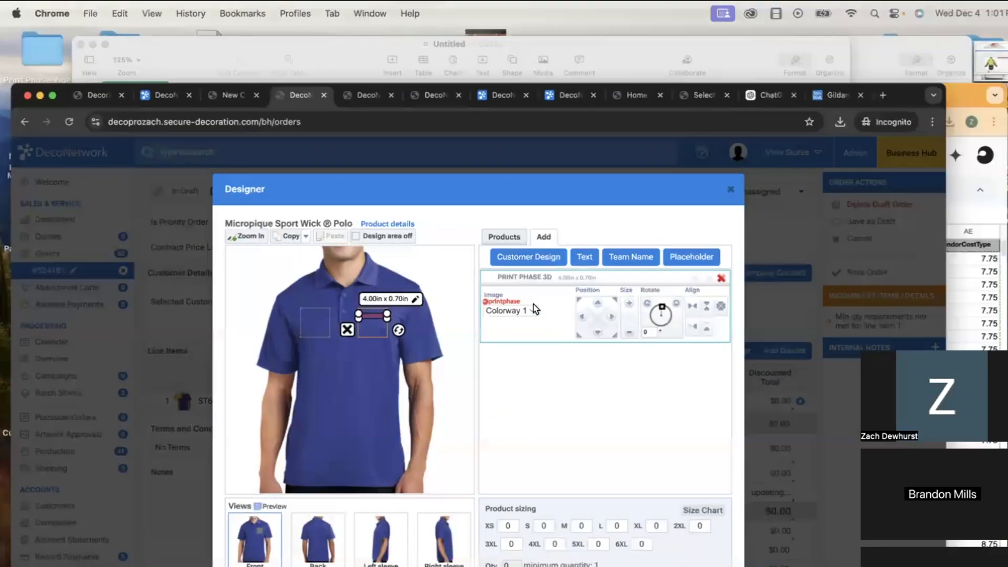
left_click(358, 455)
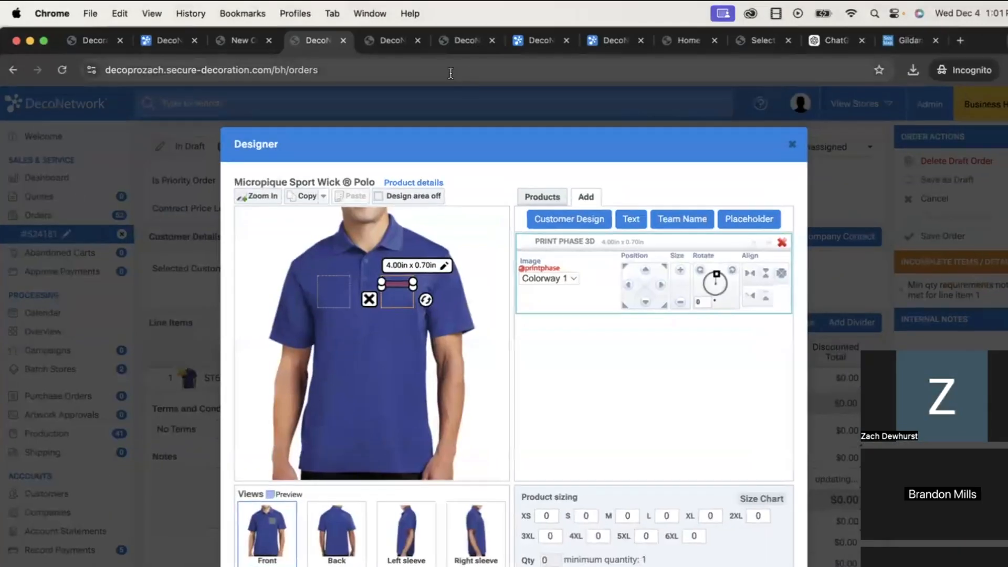
left_click(391, 41)
left_click(307, 38)
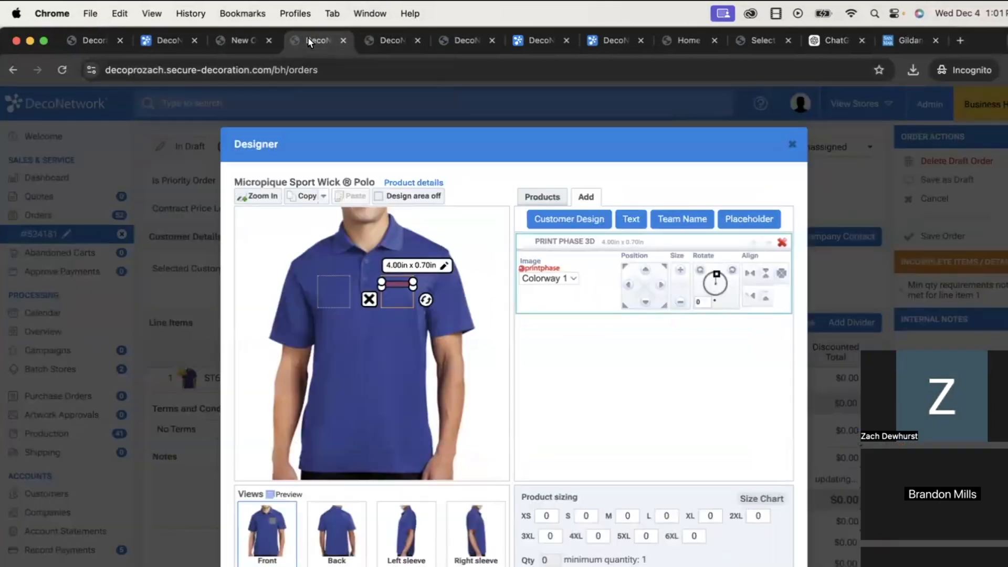
left_click(792, 144)
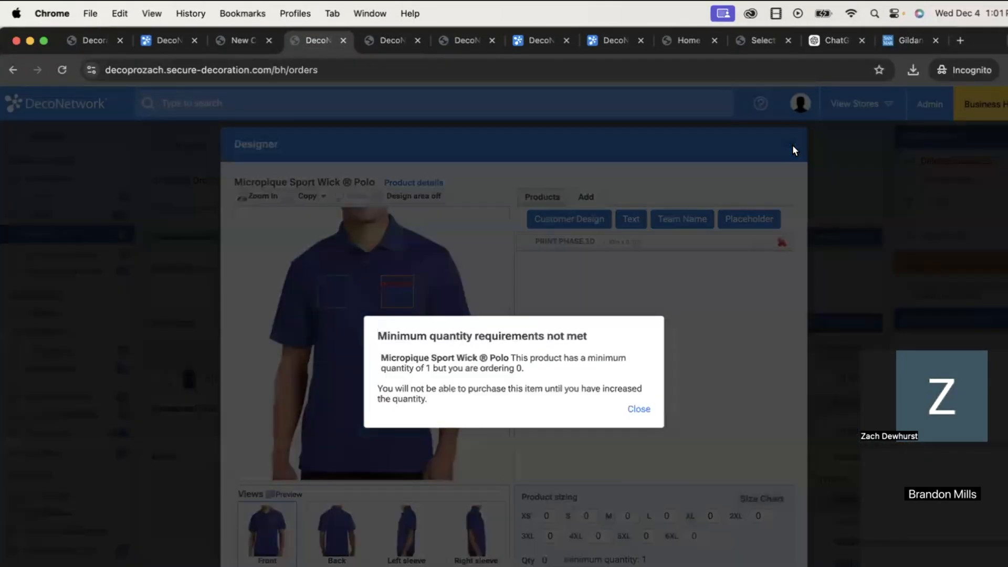
left_click(648, 409)
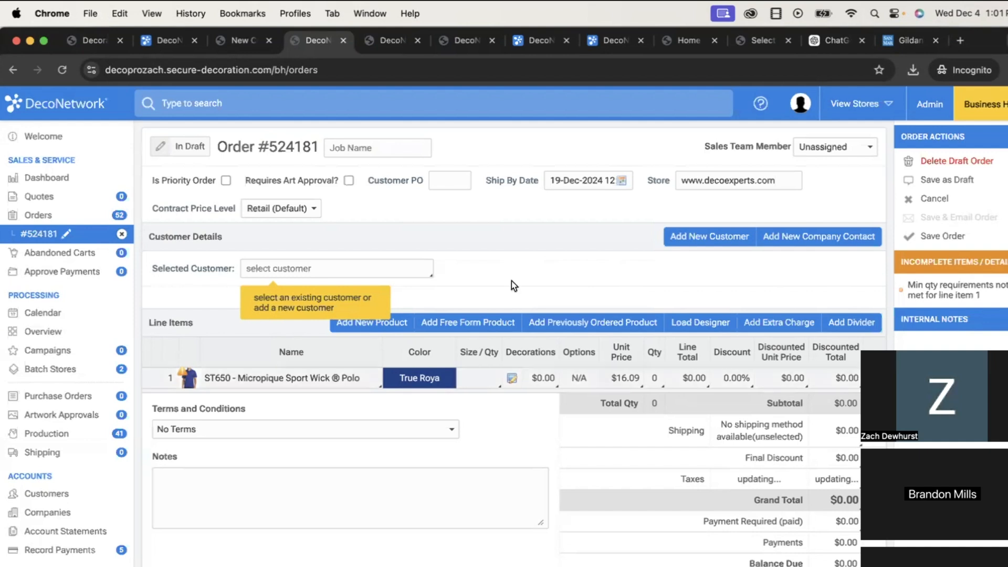
- View the help resources and support tickets, and open the Business Hub Welcome page
left_click(761, 107)
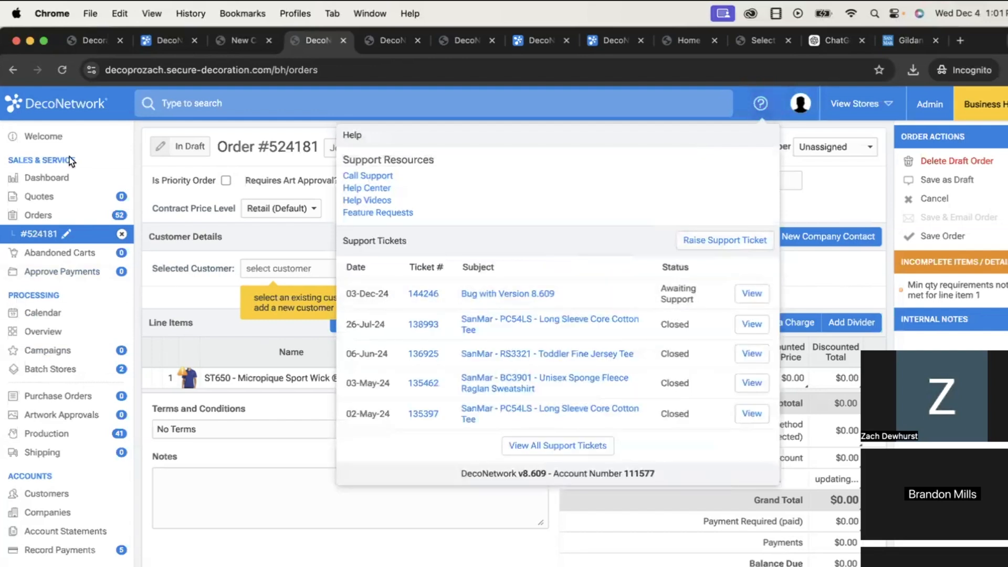
left_click(43, 136)
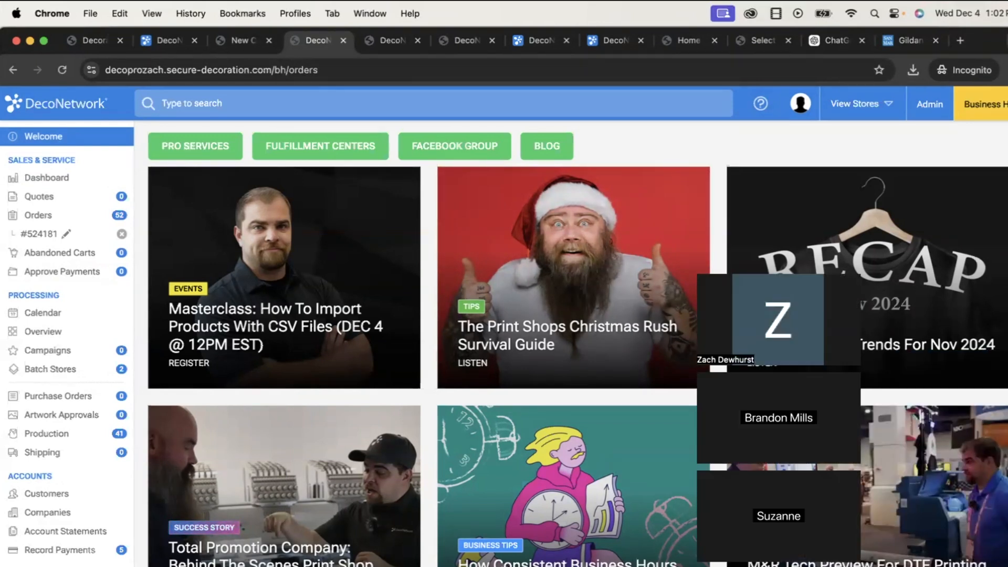
key("ctrl+Up")
key("ctrl+Up")
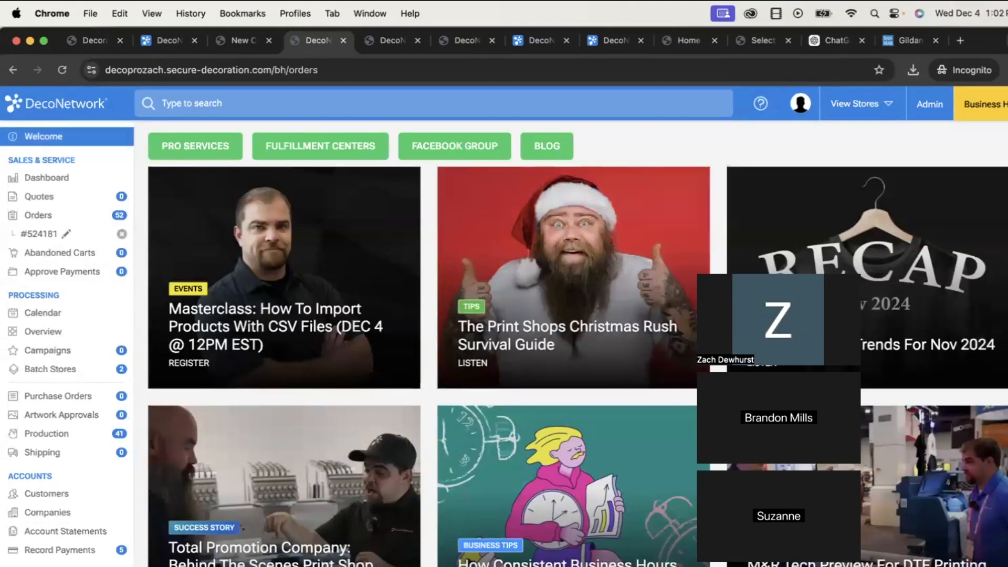
left_click_drag(800, 267, 834, 251)
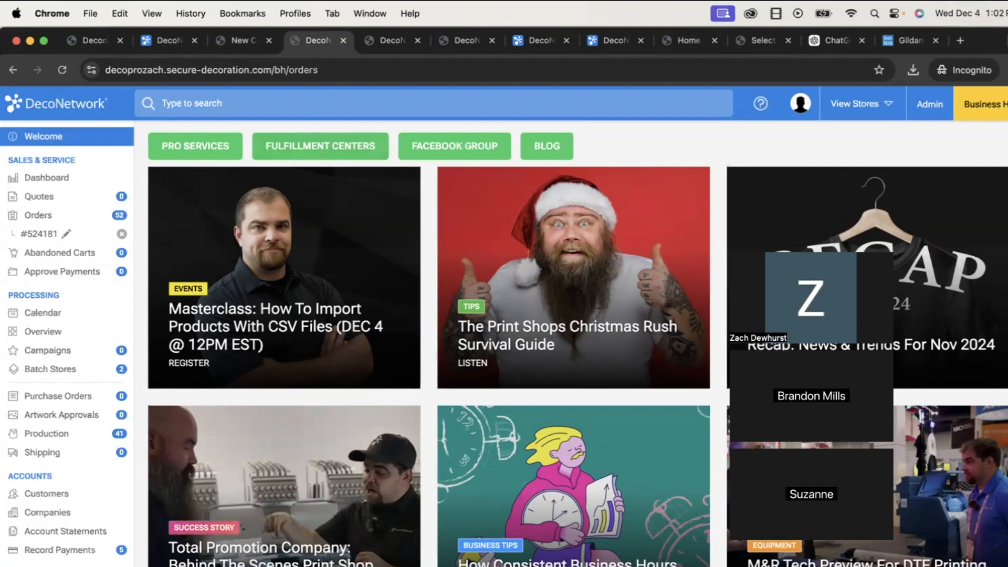
- Open the store designs of the hideprices.decoexperts.com website in Admin and bring up the form for adding a new design
left_click(932, 111)
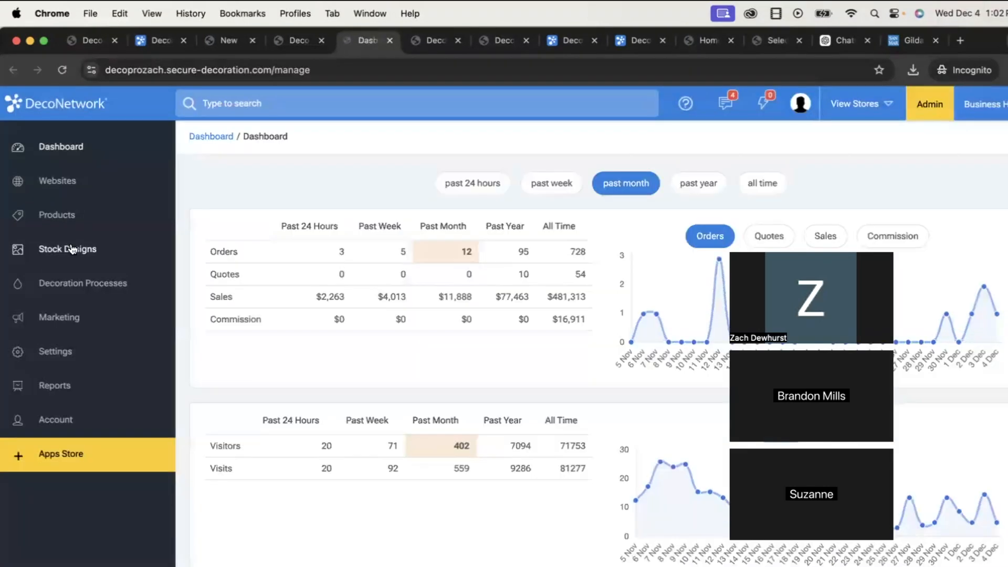
left_click(64, 179)
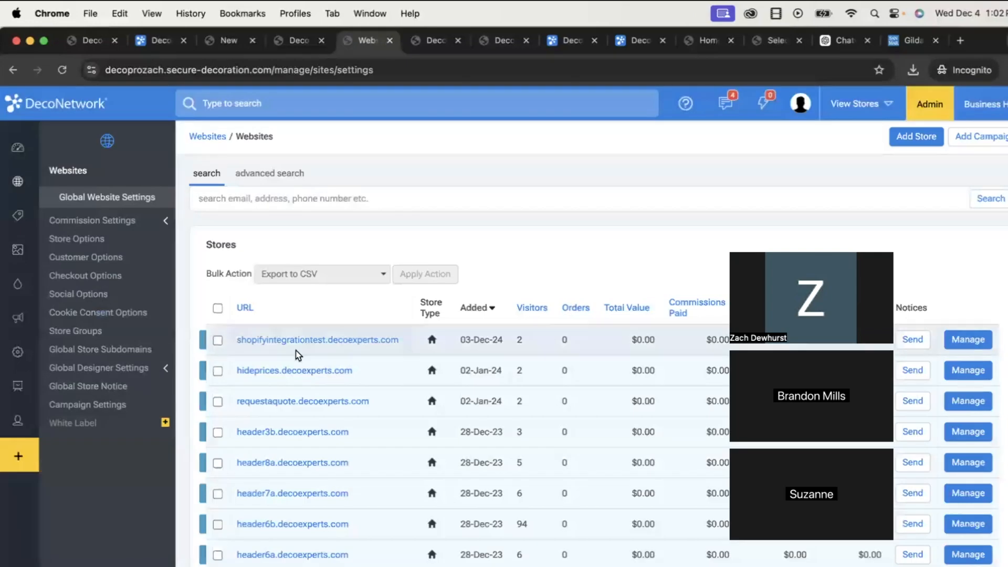
left_click(275, 371)
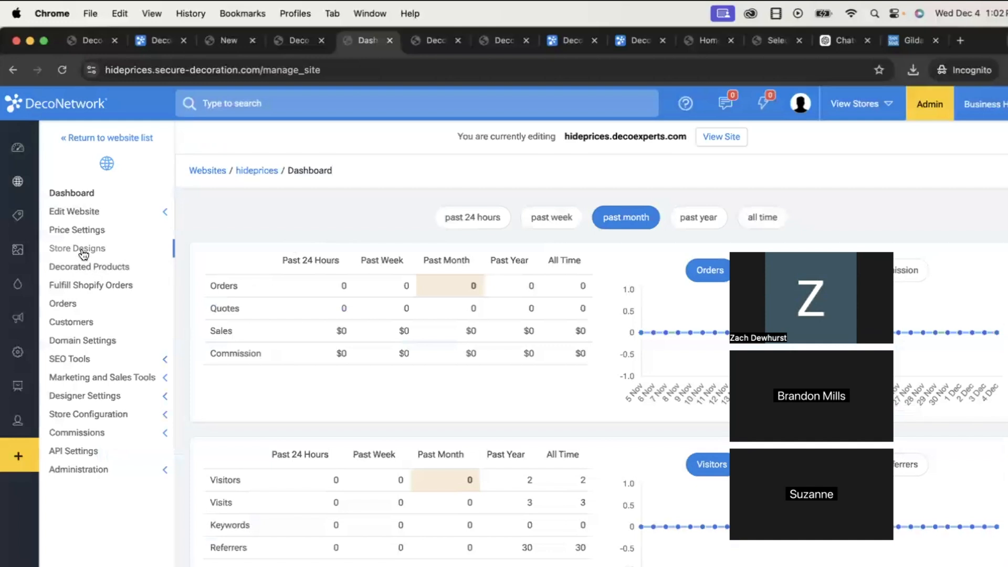
left_click(81, 249)
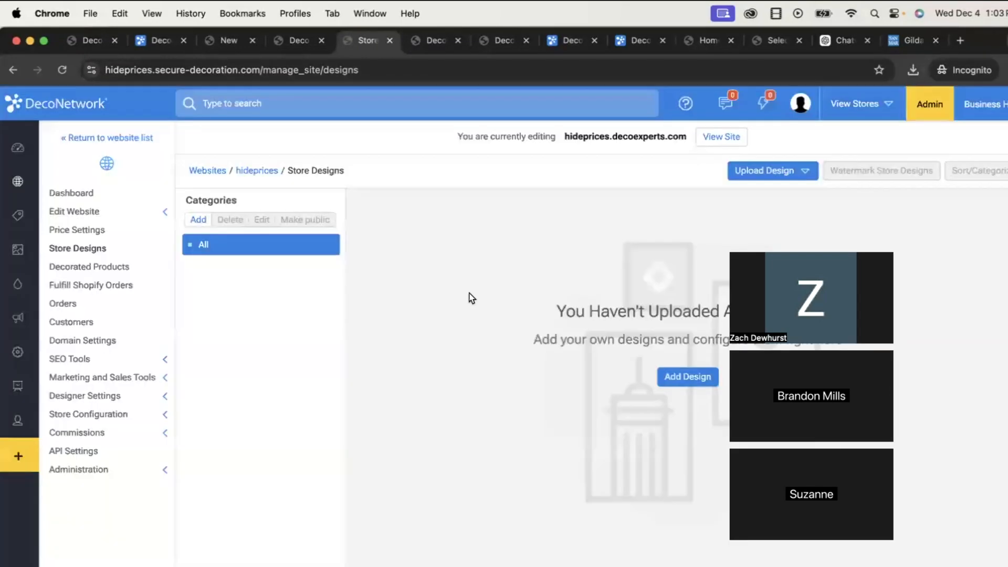
left_click(750, 171)
left_click(737, 198)
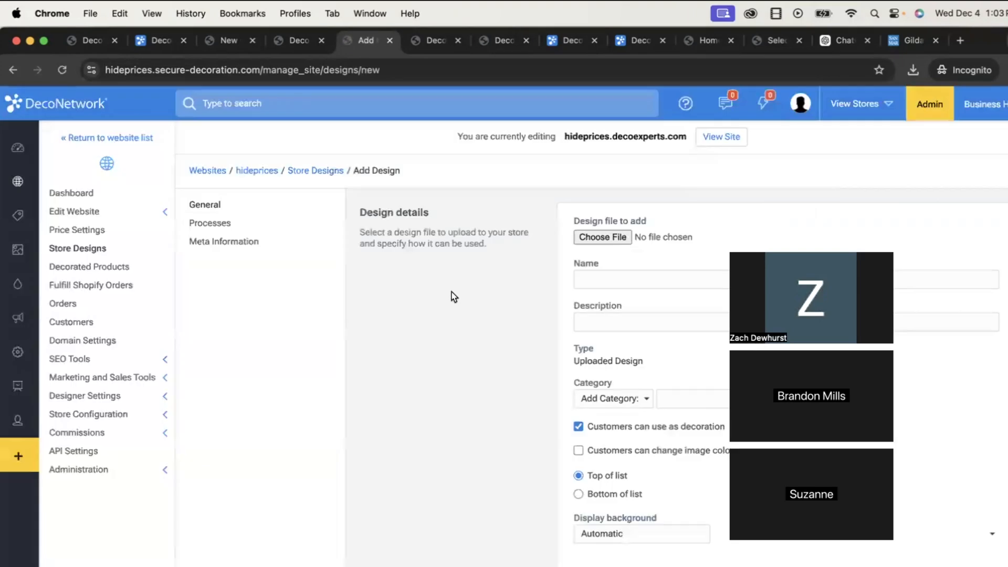
- Try to select the embroidery files PRINT PHASE 3D.dst and W1412A_PRINTPHASE.dst as the store design file, dismissing the alerts
left_click(600, 173)
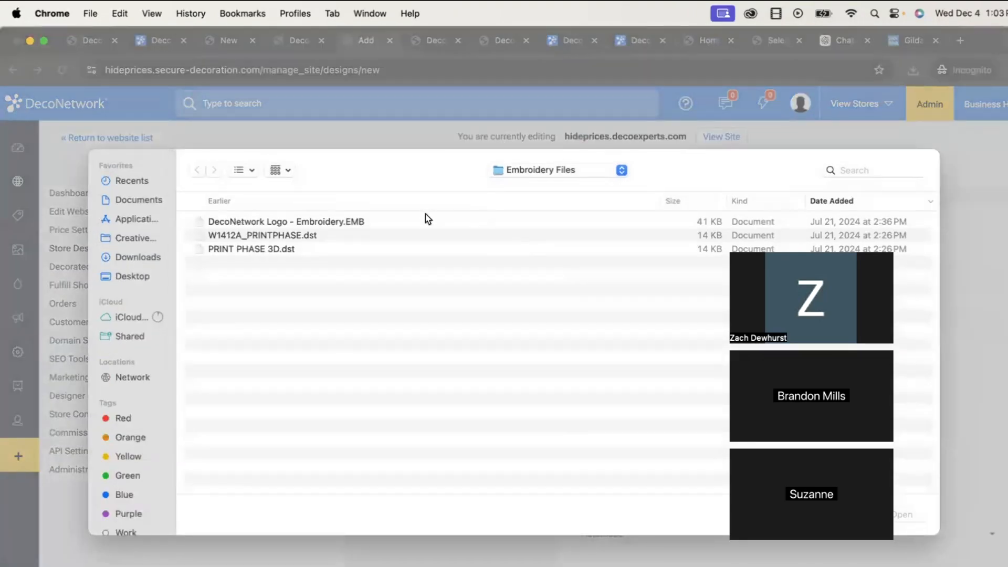
double_click(408, 248)
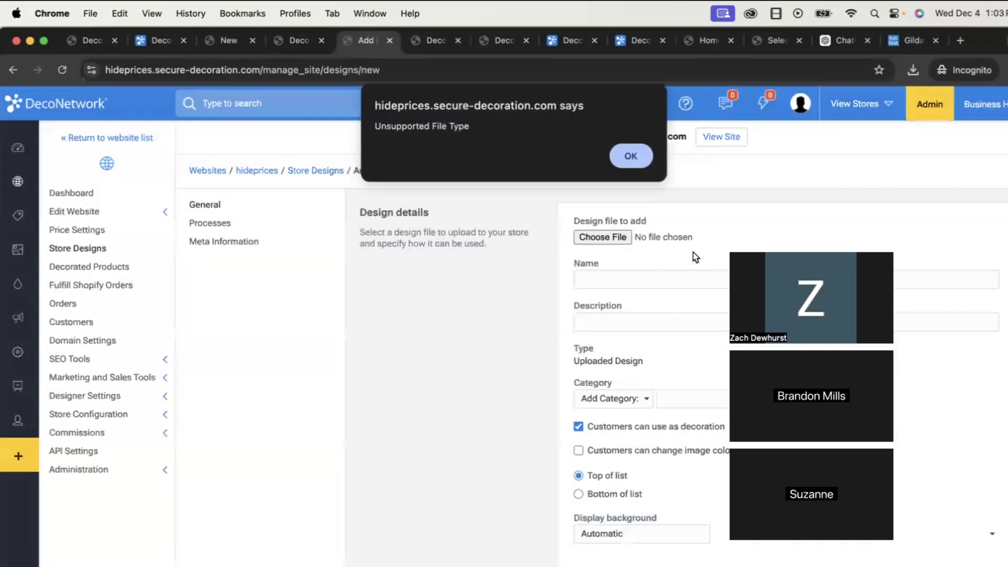
left_click(625, 158)
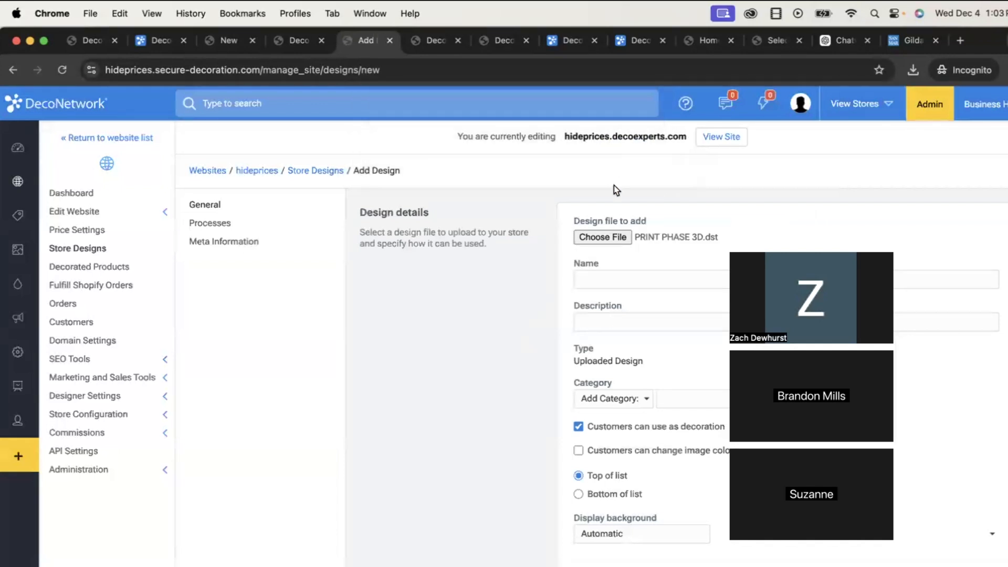
left_click(593, 236)
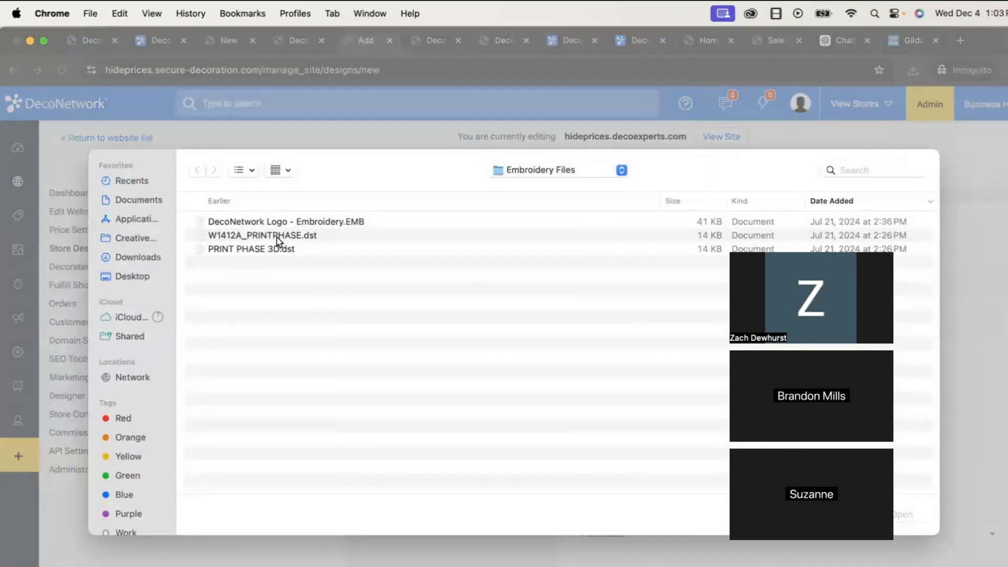
double_click(277, 237)
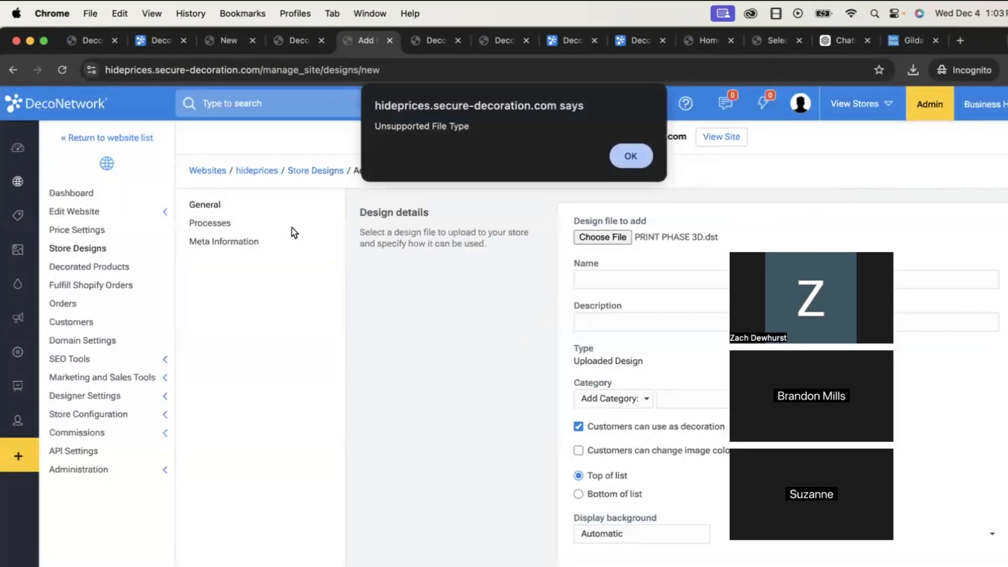
left_click(631, 157)
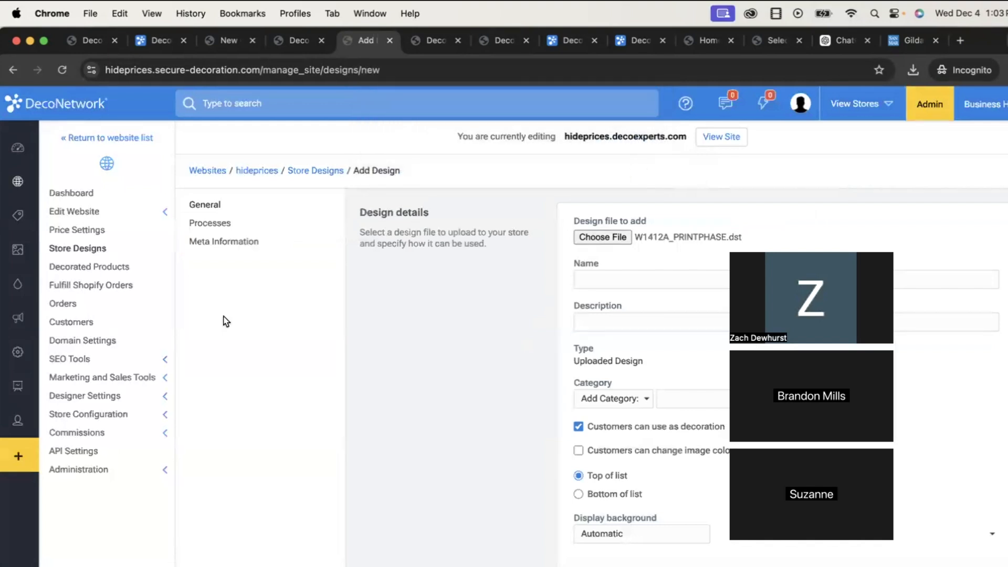
- Review the general settings of the Embroidery decoration process, including minimum quantity, clipart color limit and process mixing
left_click(68, 286)
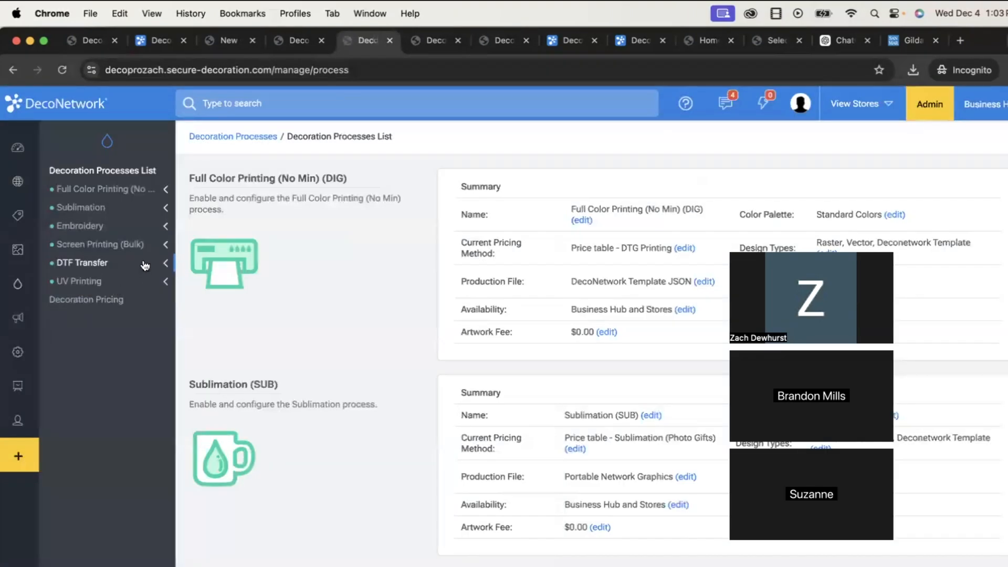
left_click(126, 225)
left_click(117, 243)
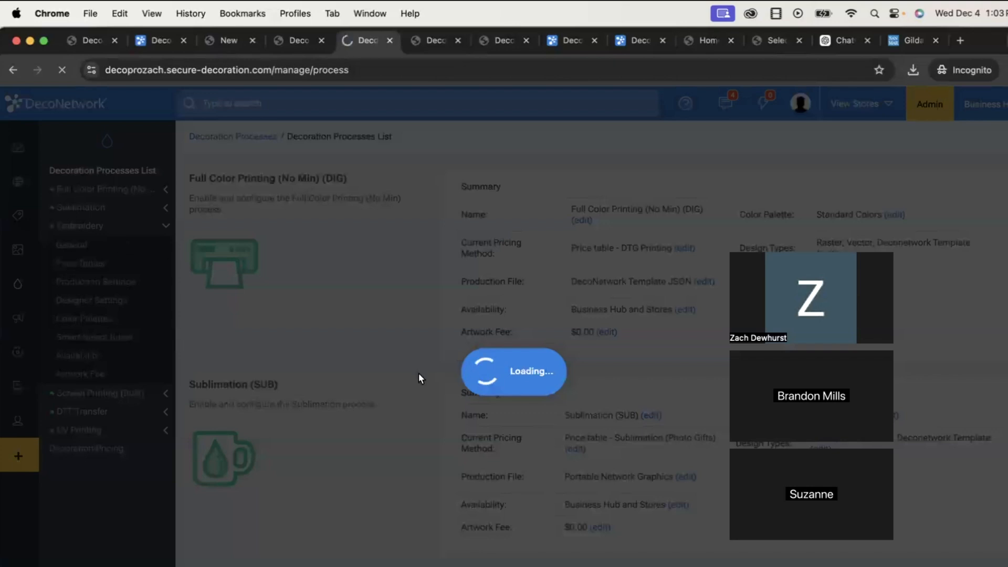
scroll(417, 373, "down", 3)
scroll(179, 250, "up", 1)
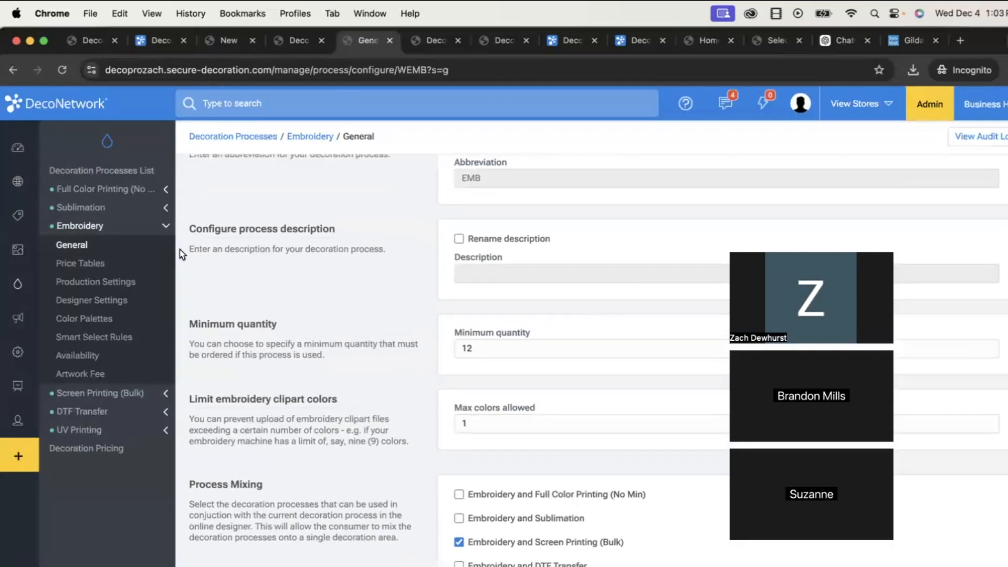
key("super+Left")
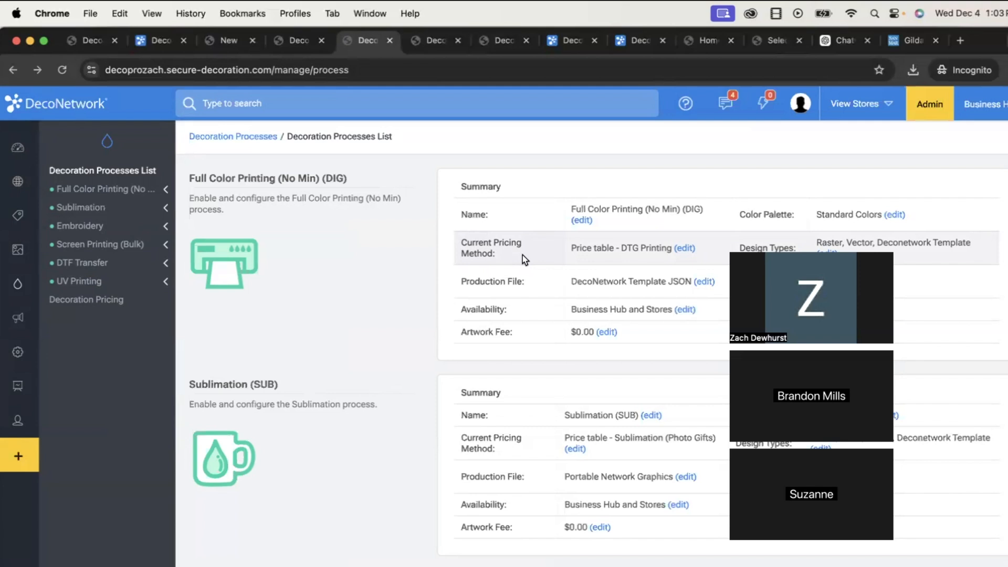
left_click(127, 229)
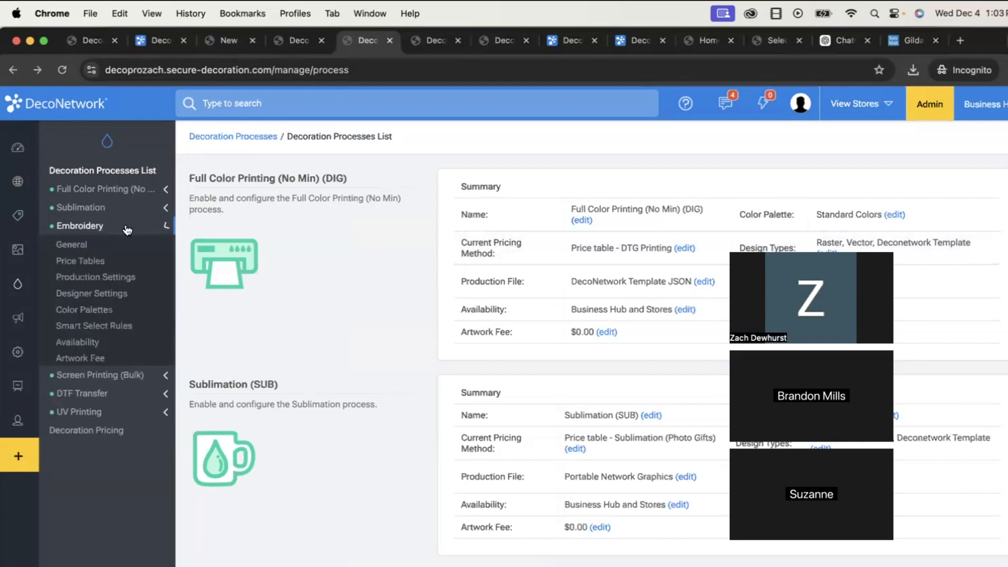
left_click(103, 244)
scroll(572, 415, "down", 4)
scroll(560, 431, "up", 1)
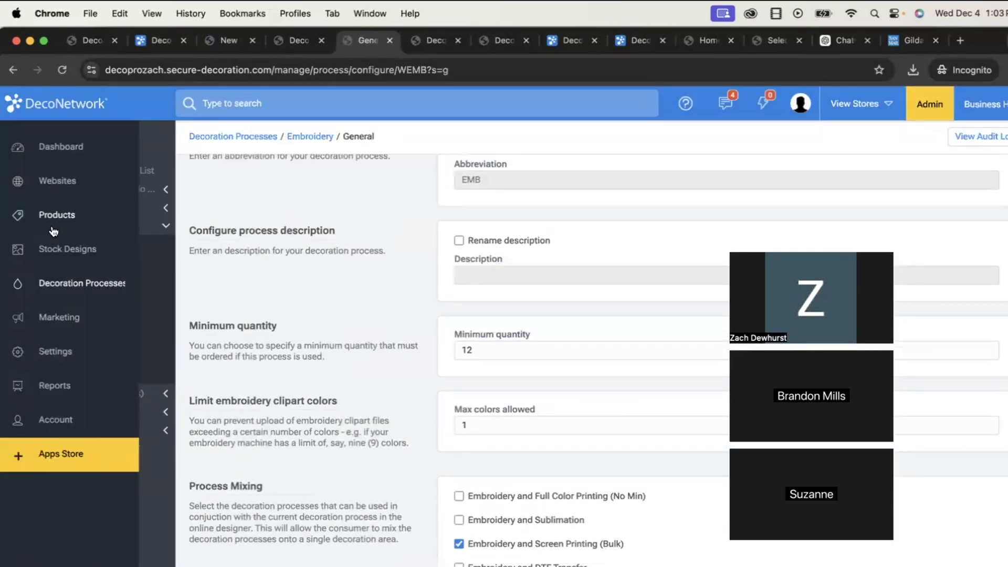
- Review the Embroidery process's designer settings for stock designs, user-uploaded designs and advanced text options
left_click(87, 290)
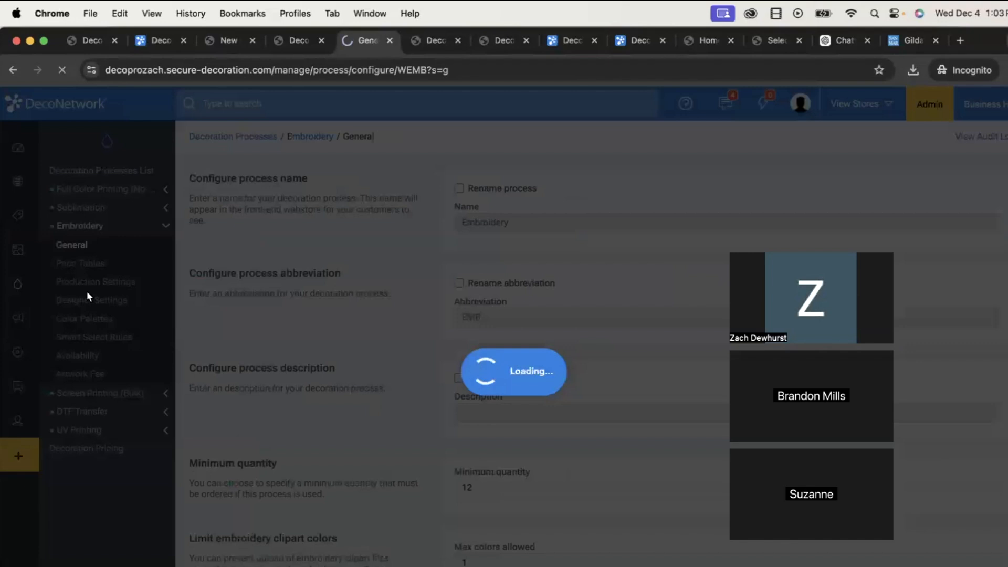
scroll(475, 533, "down", 5)
scroll(481, 537, "up", 3)
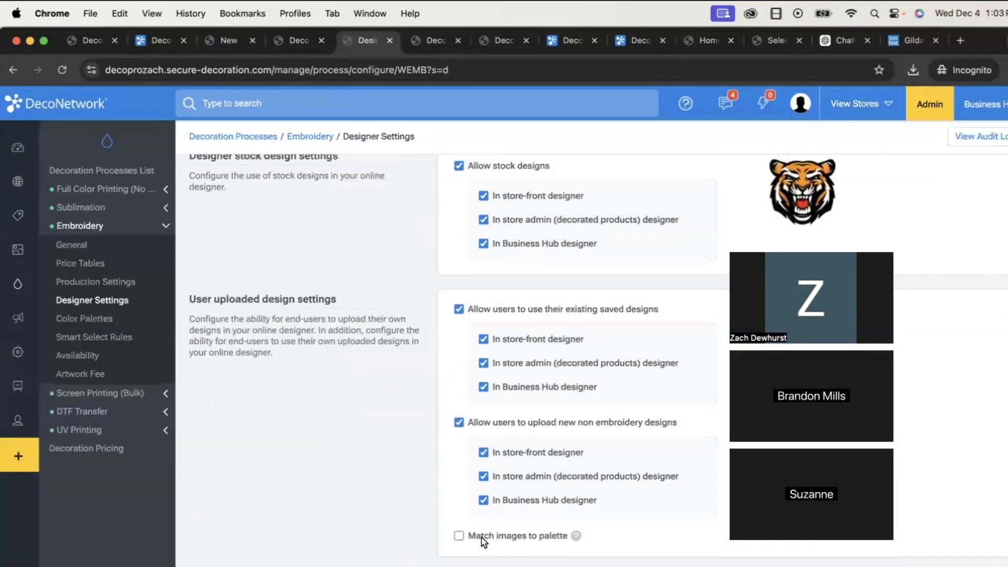
scroll(480, 538, "down", 3)
scroll(480, 537, "up", 3)
scroll(480, 538, "down", 3)
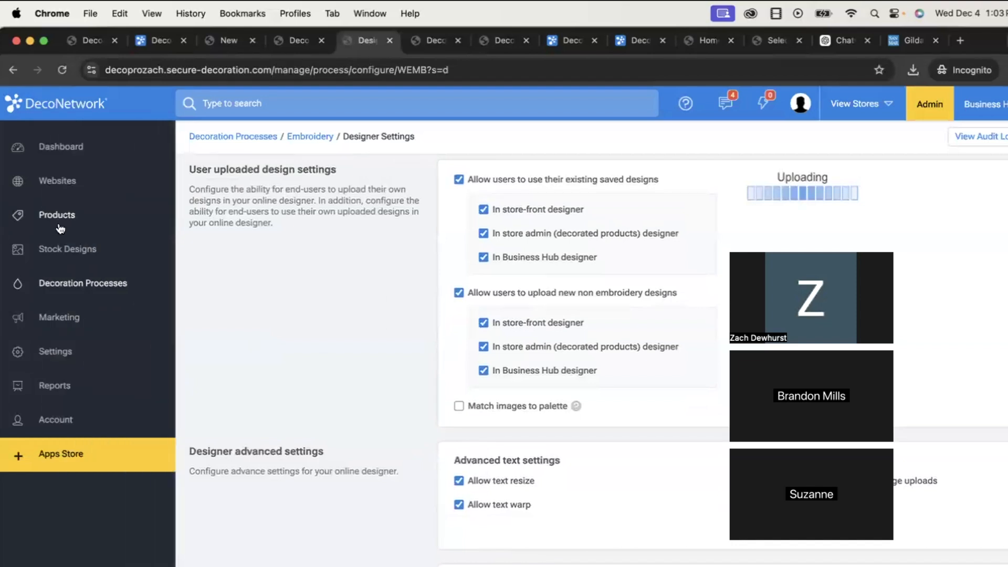
left_click(48, 210)
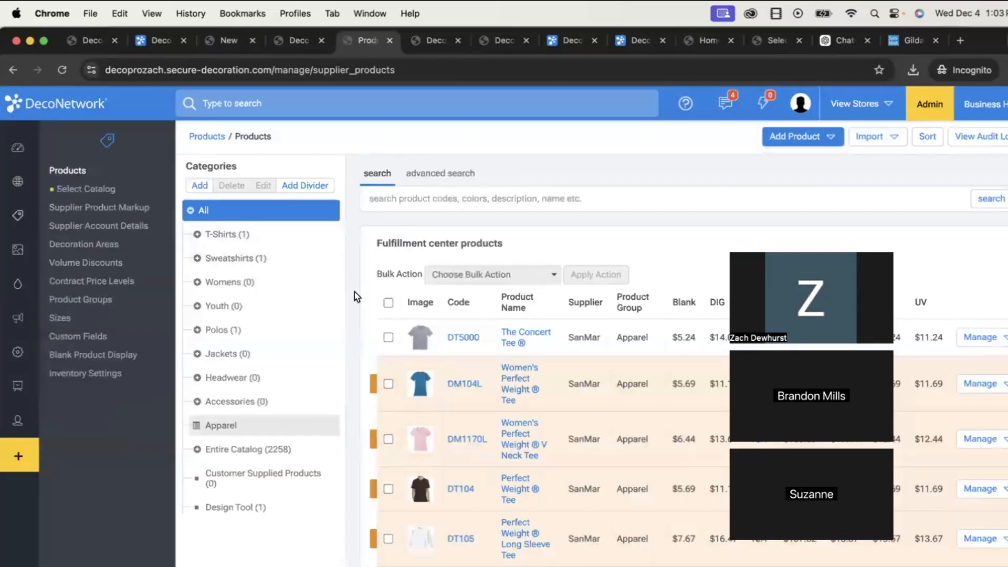
scroll(128, 223, "left", 5)
scroll(127, 224, "left", 5)
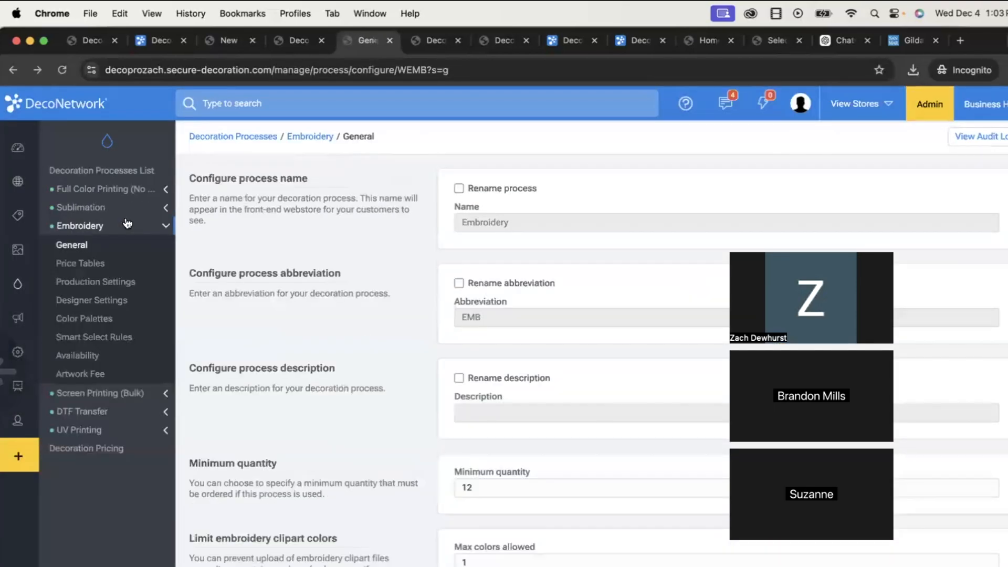
scroll(128, 223, "left", 5)
scroll(128, 224, "left", 5)
scroll(127, 223, "right", 5)
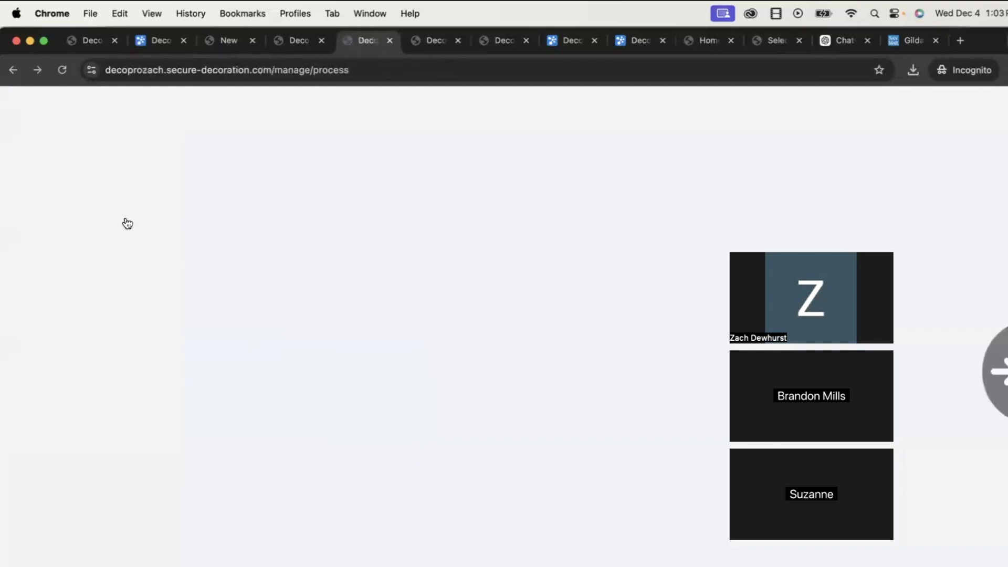
scroll(128, 223, "right", 5)
scroll(127, 224, "right", 5)
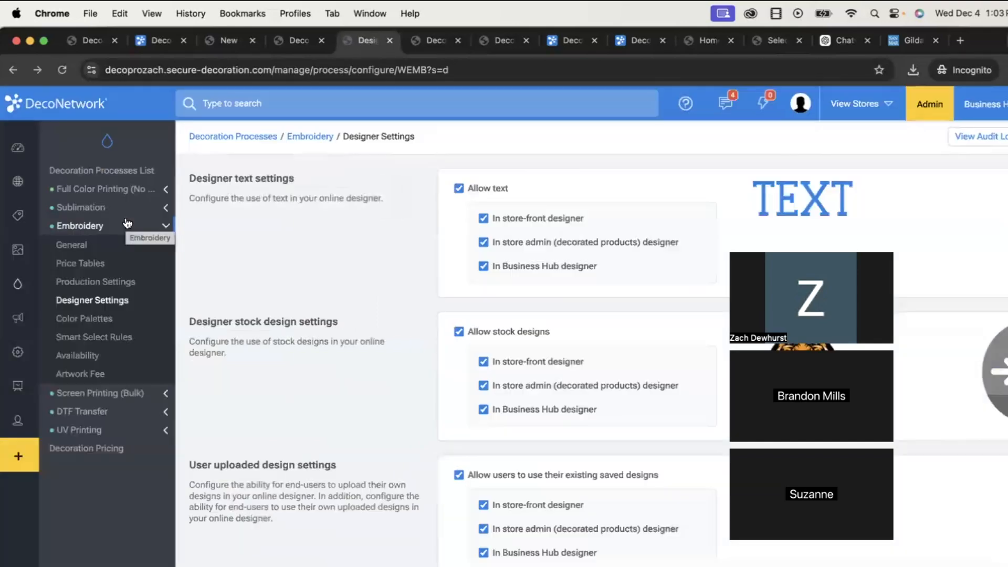
- Open the decorated products page of the hideprices.decoexperts.com website
left_click(48, 215)
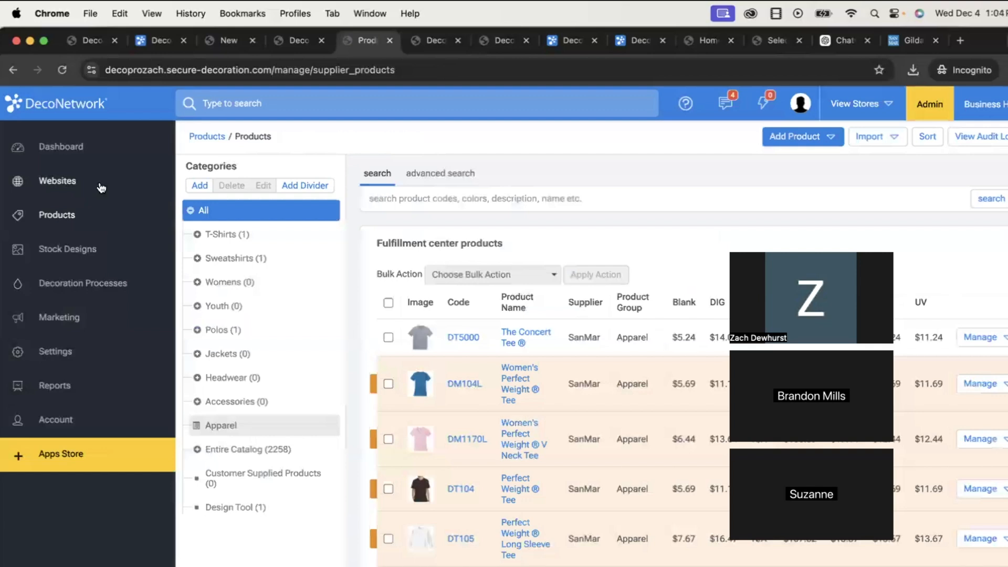
left_click(79, 186)
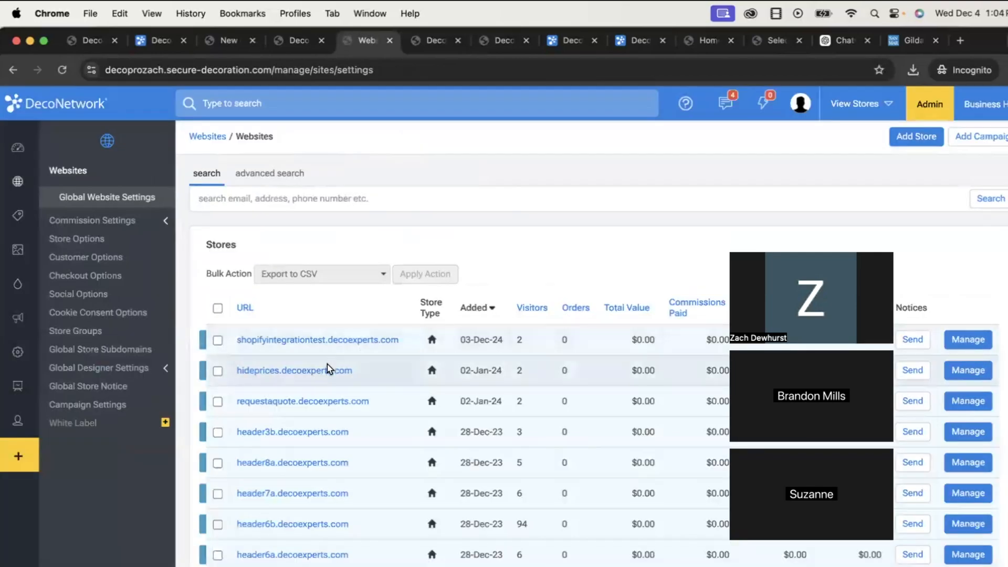
left_click(326, 371)
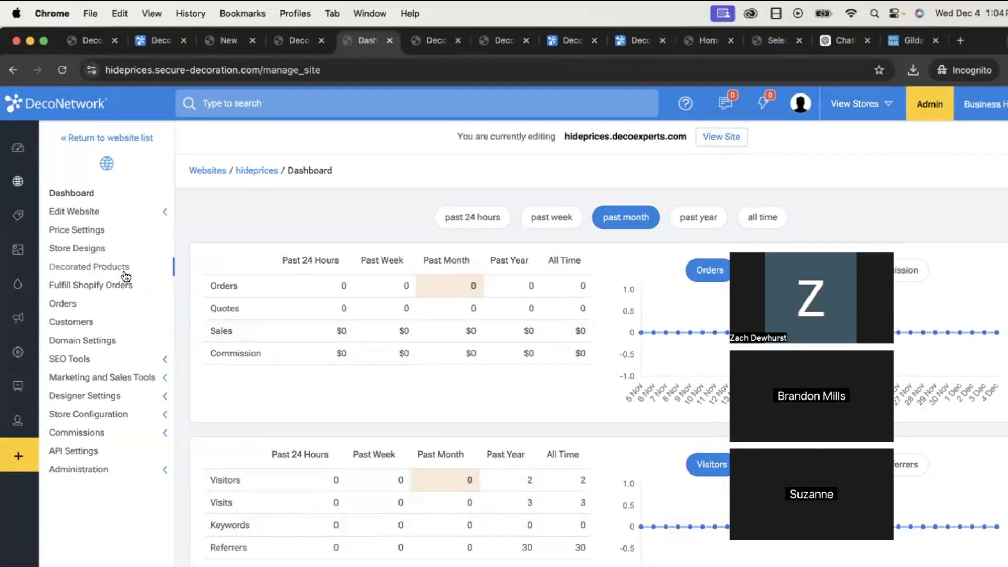
left_click(126, 277)
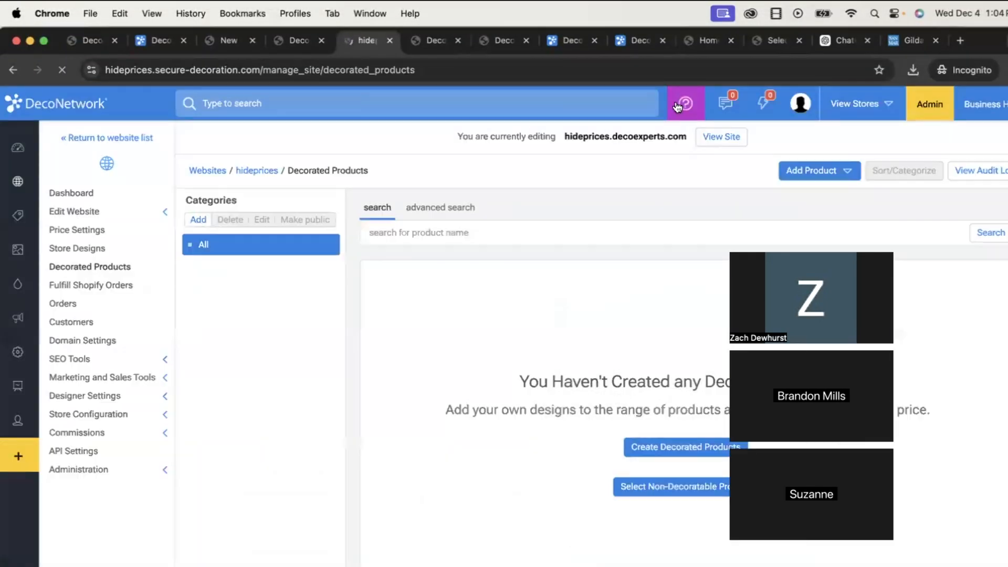
- Show the form for raising a support ticket from the help resources, and close it without submitting
left_click(678, 106)
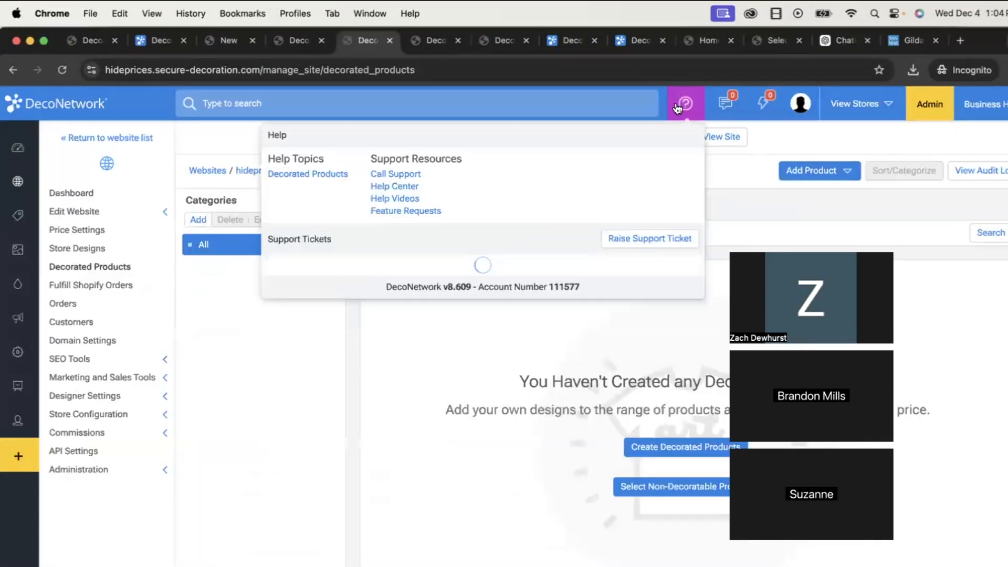
left_click(649, 239)
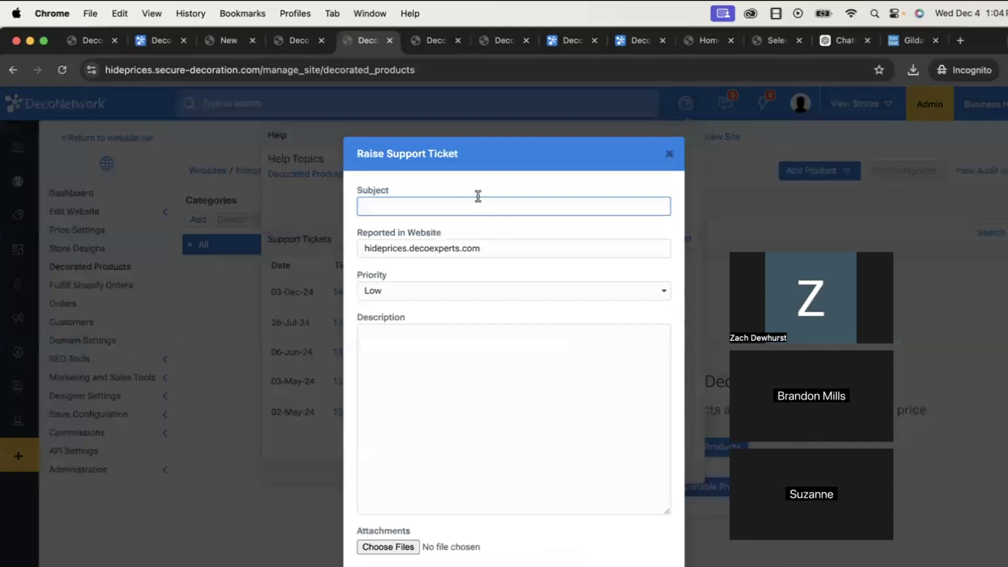
type("C")
key("BackSpace")
left_click(671, 155)
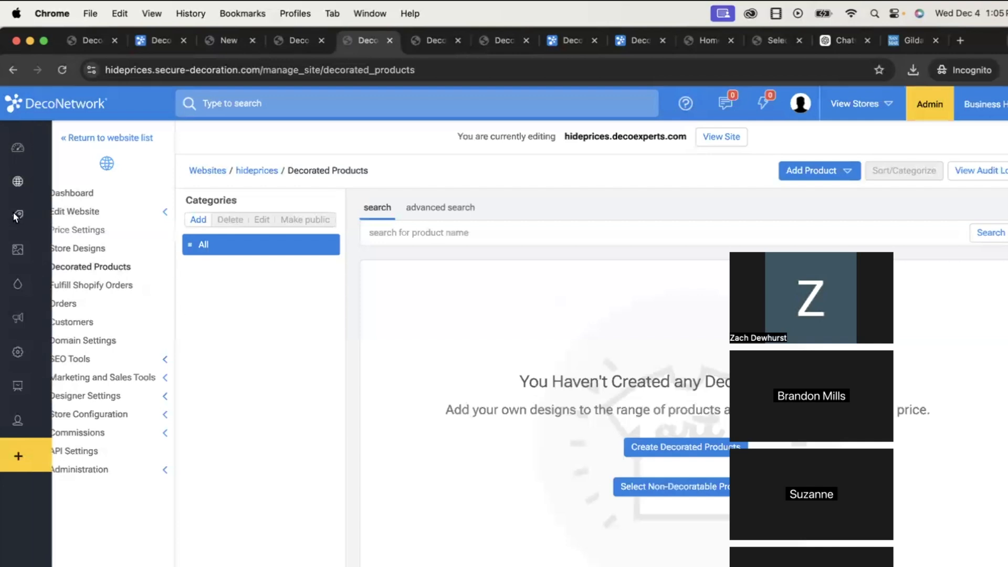
- Open the Perfect Weight Tee (DT104) from the product list and review its views and decoration areas
left_click(53, 212)
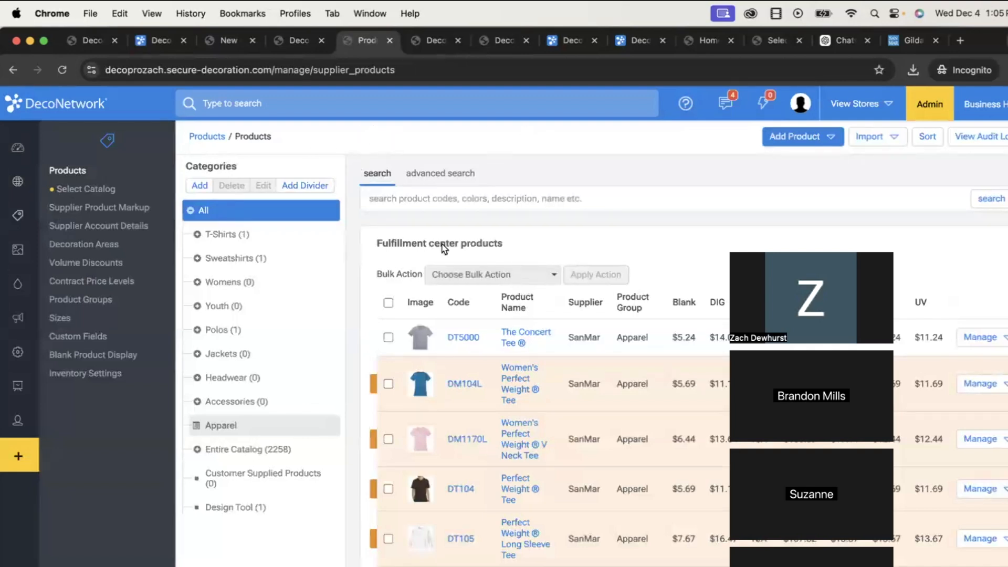
left_click(523, 489)
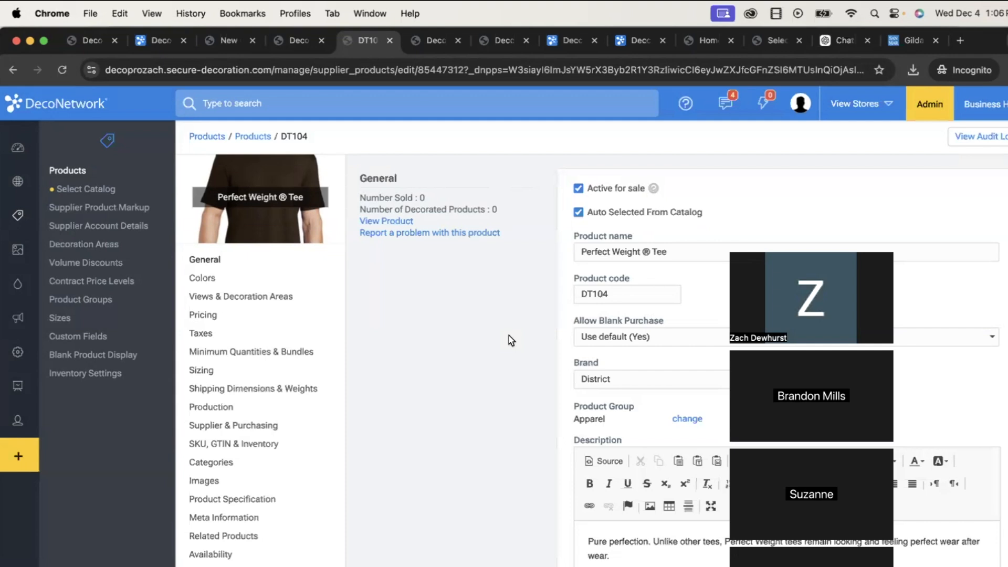
left_click(260, 295)
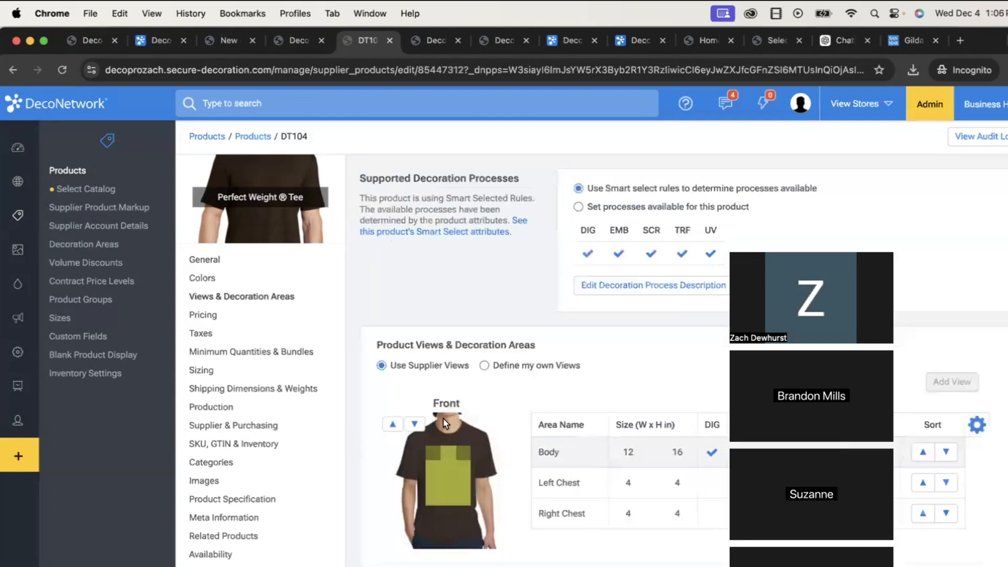
scroll(445, 419, "down", 3)
scroll(451, 438, "down", 5)
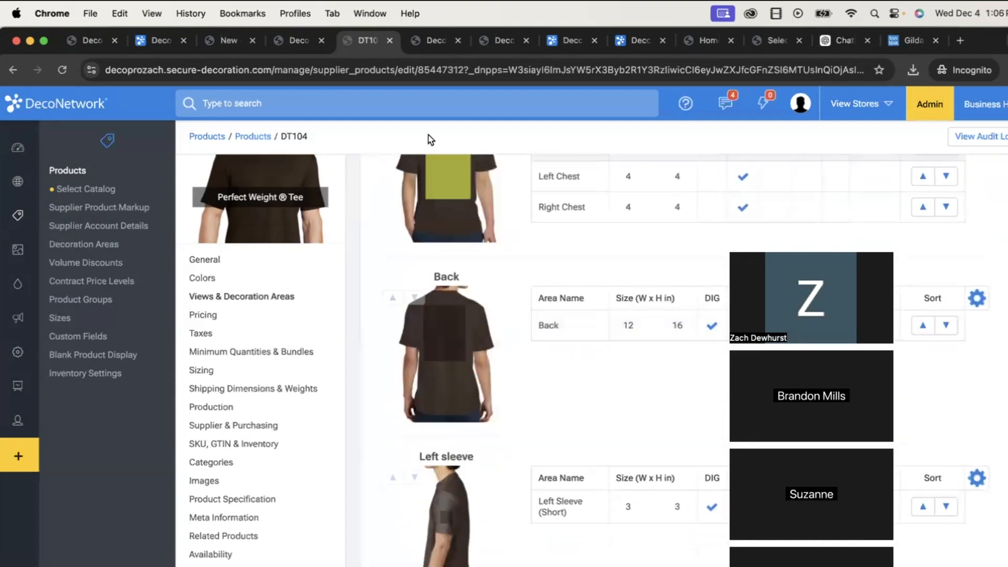
- Review the tee's views and decoration areas, and switch the product from supplier views to Define my own Views
scroll(424, 559, "down", 3)
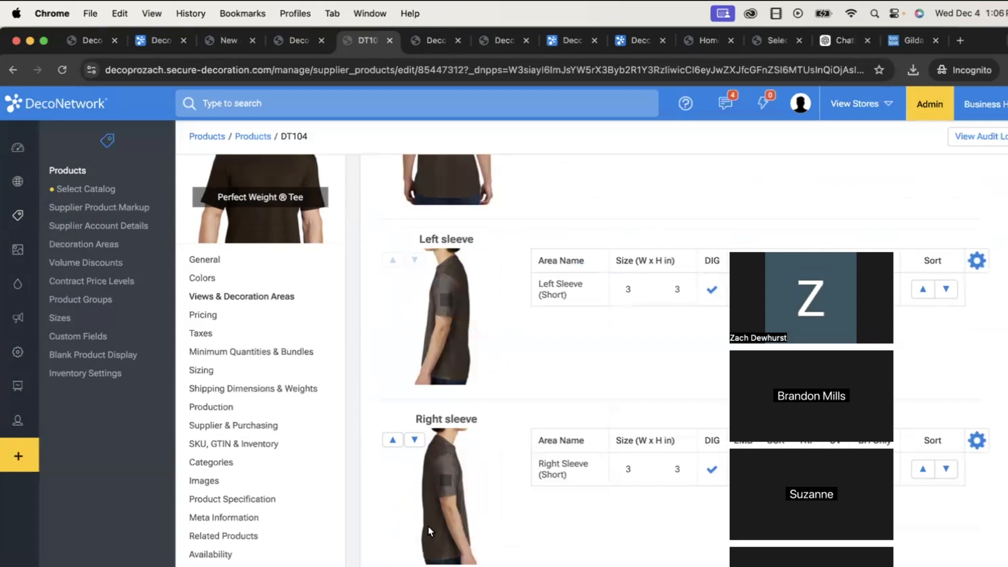
scroll(430, 462, "up", 10)
scroll(429, 458, "up", 2)
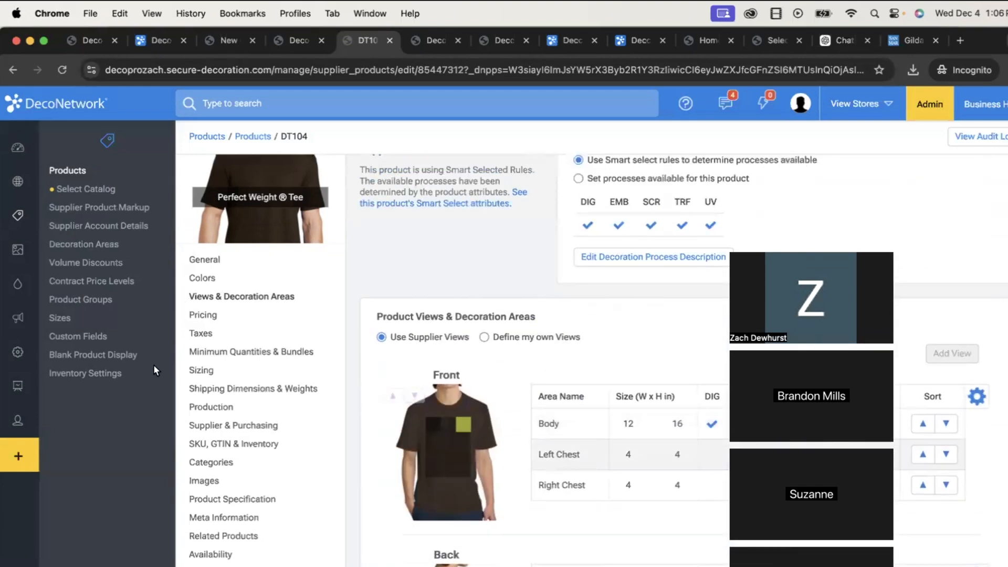
scroll(539, 279, "down", 2)
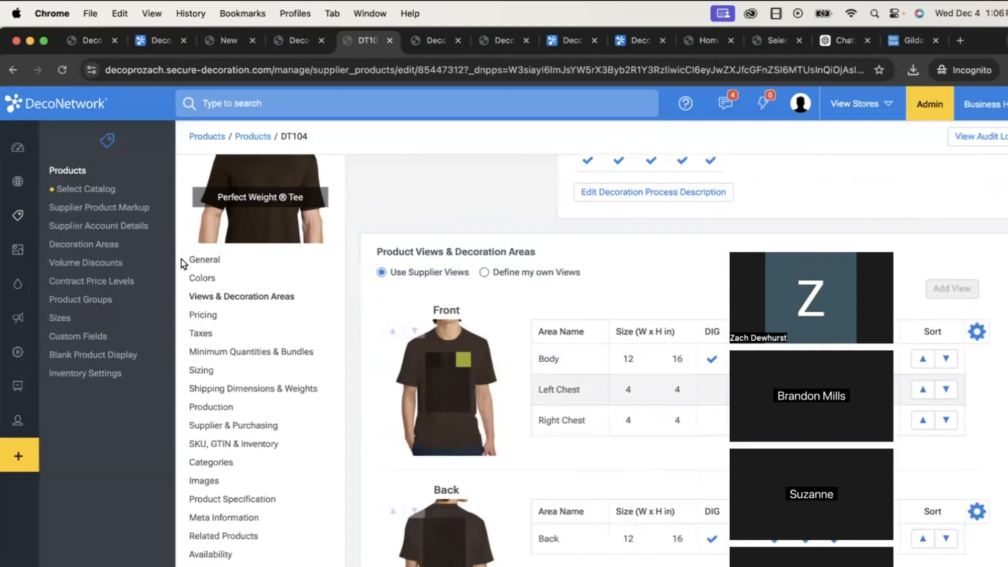
left_click(556, 272)
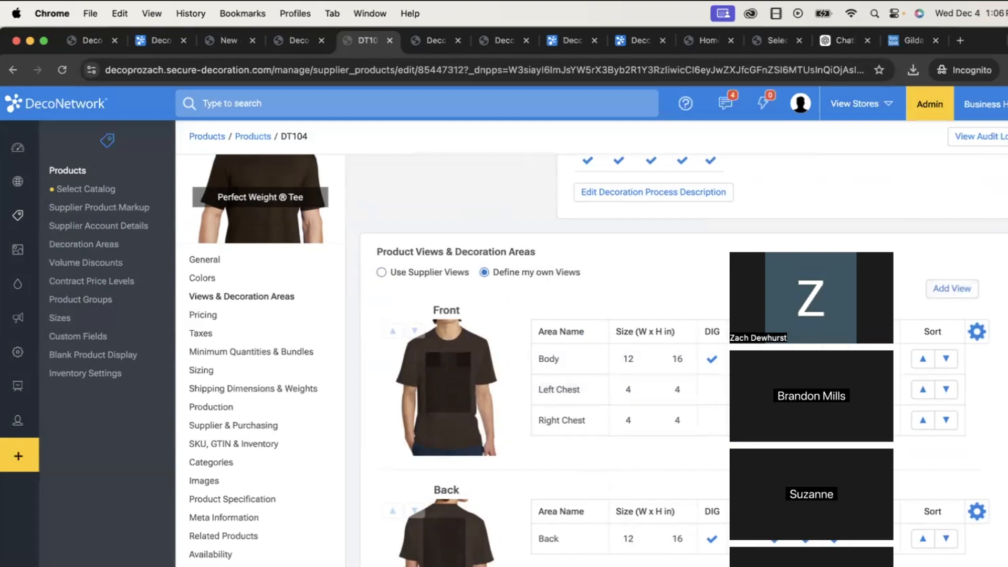
- Add a product view using the DecoNetwork dynamically colorizing template Convention Tote
left_click(953, 292)
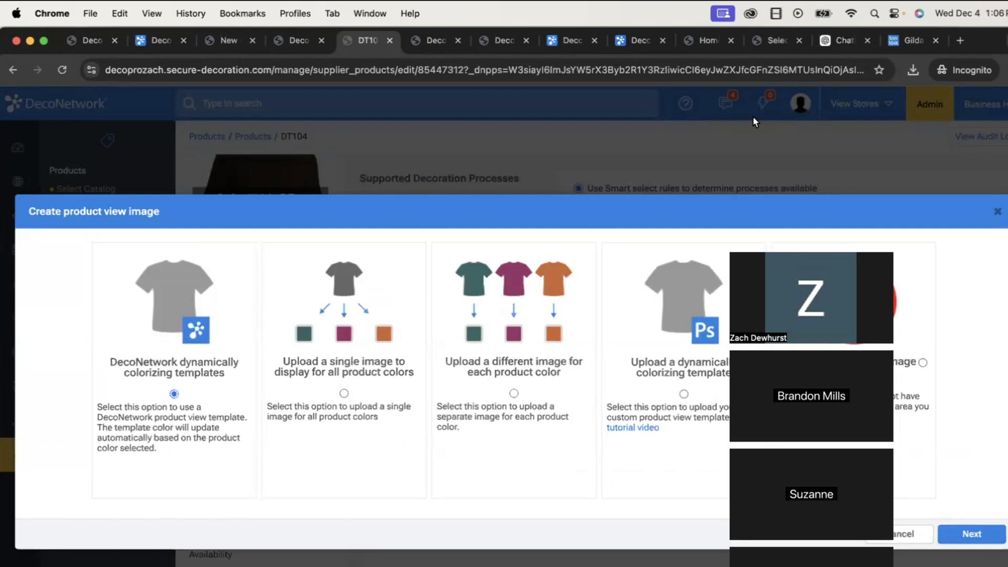
left_click(997, 531)
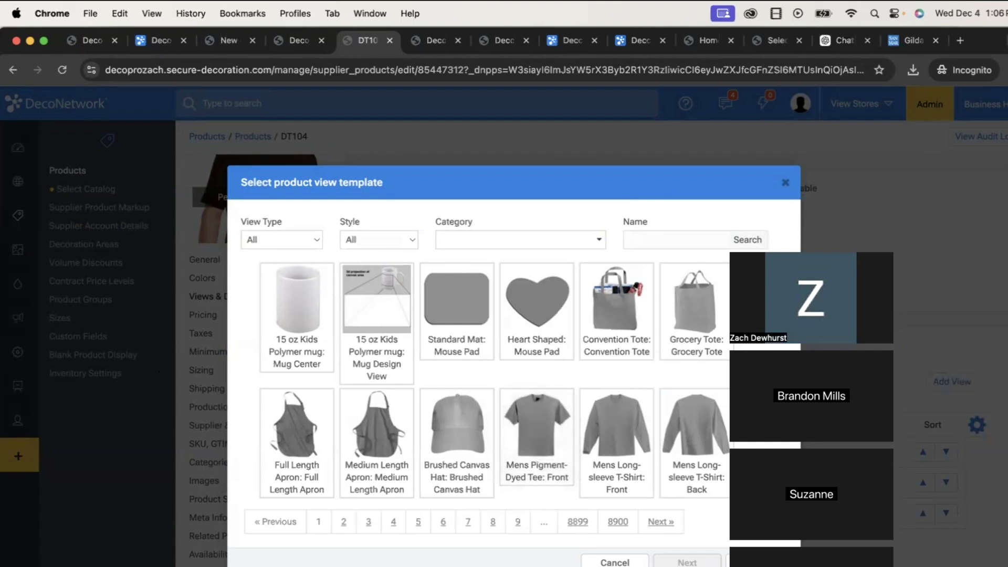
left_click(606, 314)
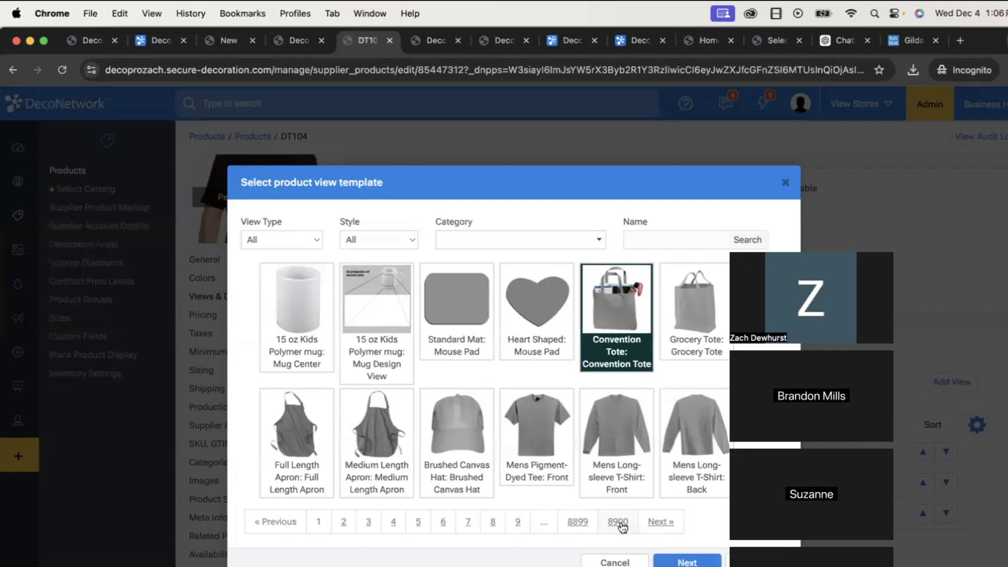
left_click(687, 562)
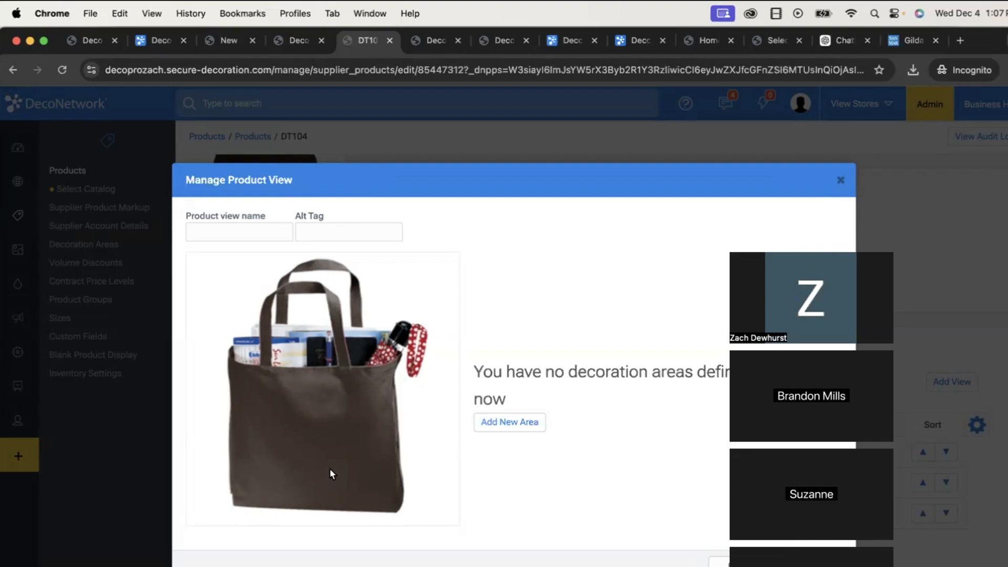
- Name the new tote product view Front and save it
left_click(241, 234)
type("Front")
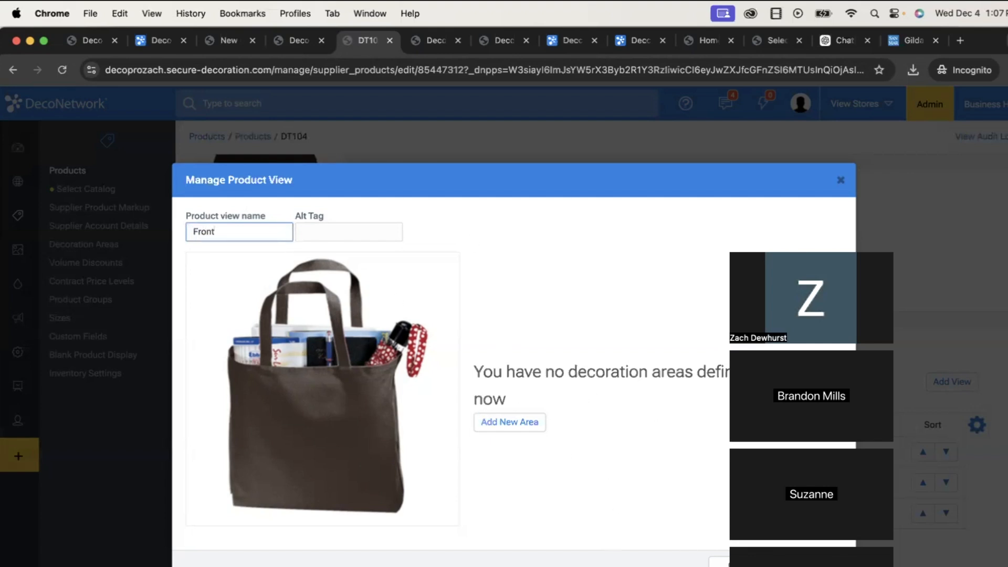
left_click(699, 493)
left_click(815, 562)
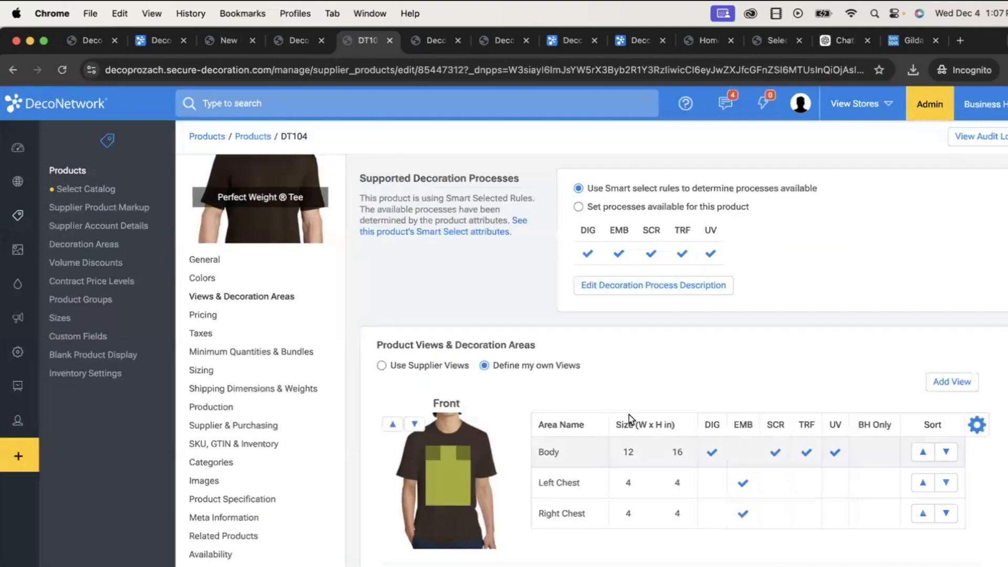
- Set Bright Blue as the product's default color and return to its views and decoration areas
left_click(196, 280)
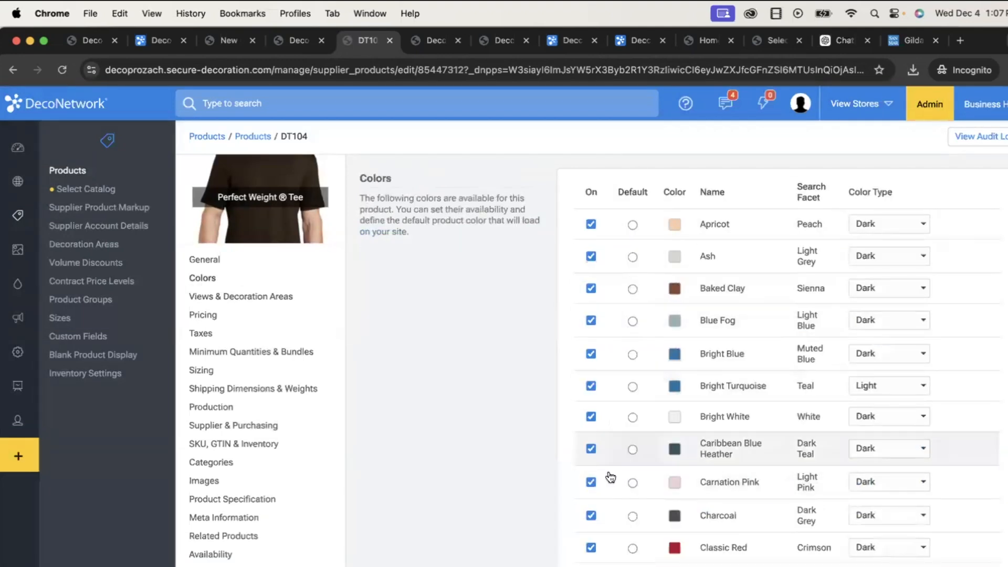
left_click(632, 354)
left_click(254, 296)
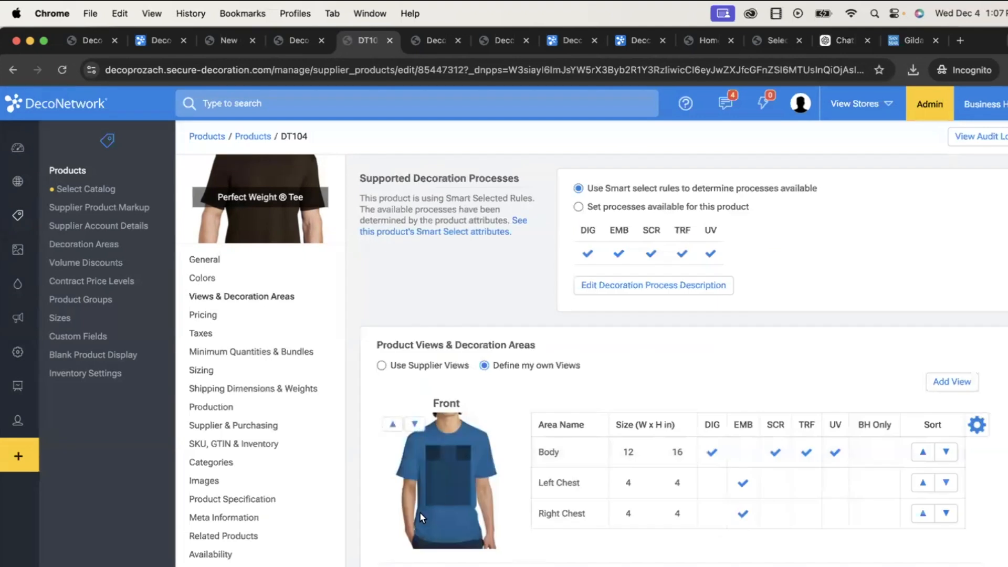
- Show the tote view's editor for adding decoration areas and replacing the template, and close it without changes
scroll(442, 462, "down", 10)
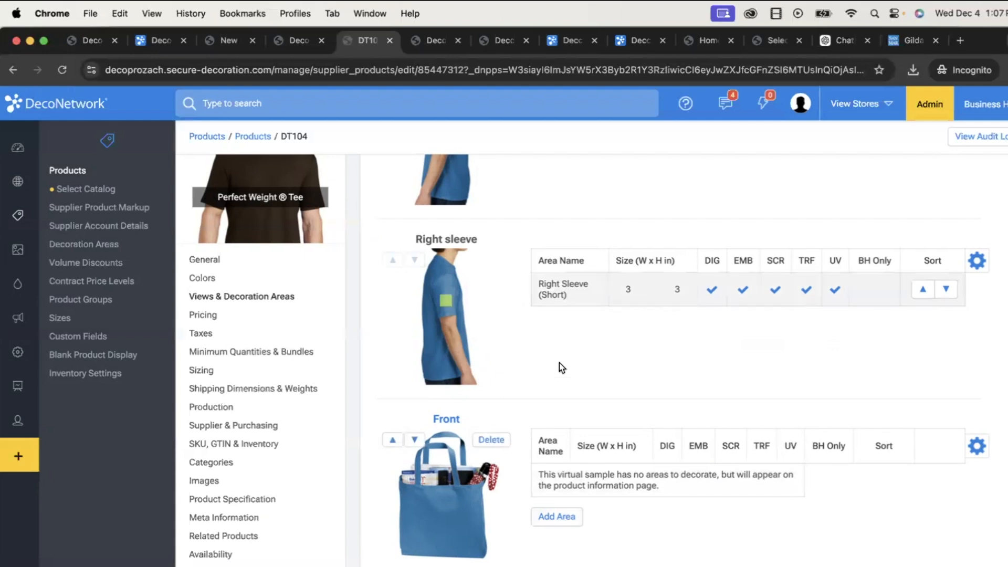
left_click(558, 516)
left_click(239, 541)
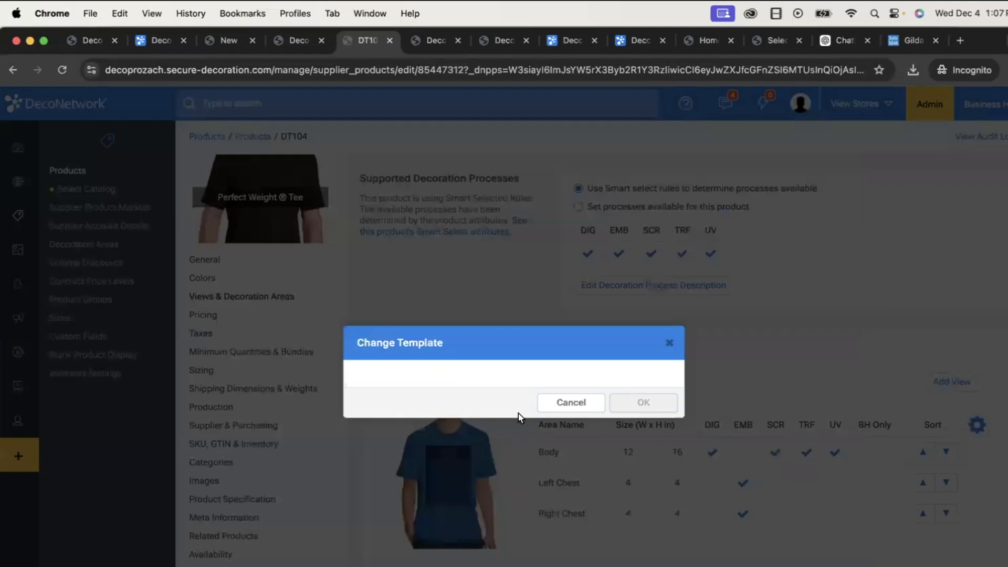
left_click(670, 343)
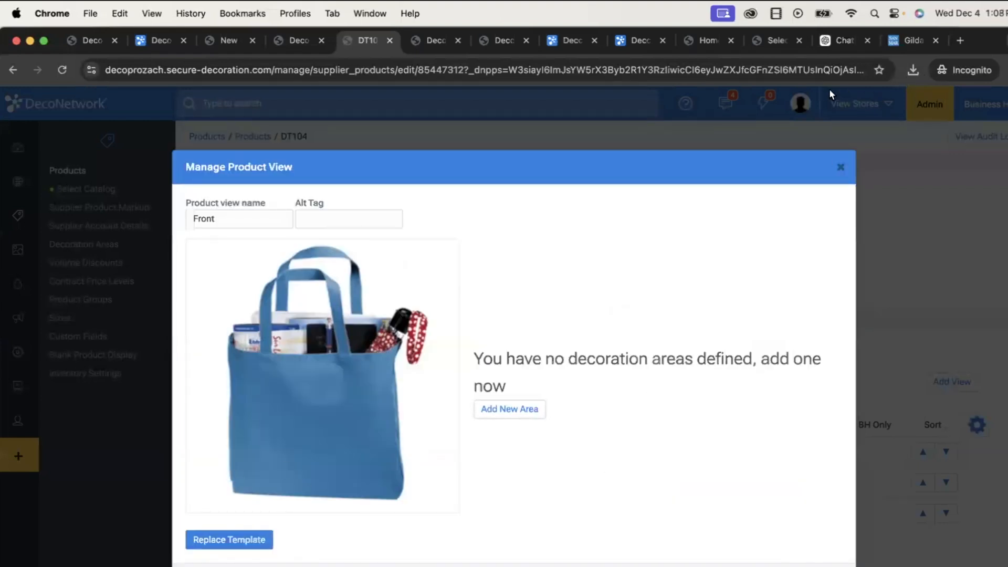
left_click(839, 167)
scroll(765, 324, "down", 8)
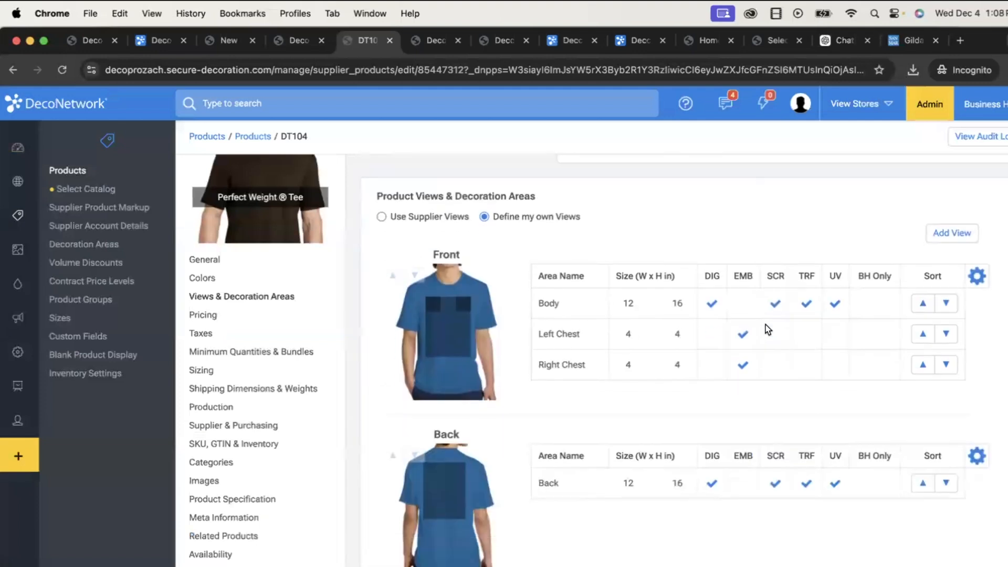
scroll(765, 324, "down", 5)
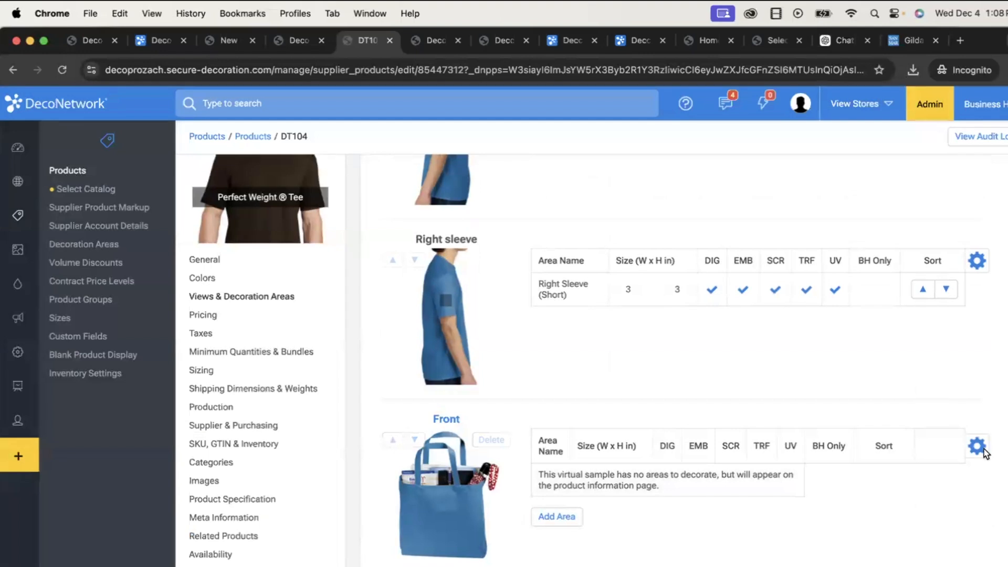
- Show the product view image options and the tutorial video for uploading a dynamically colorizing template, and close both without adding a view
scroll(894, 316, "up", 10)
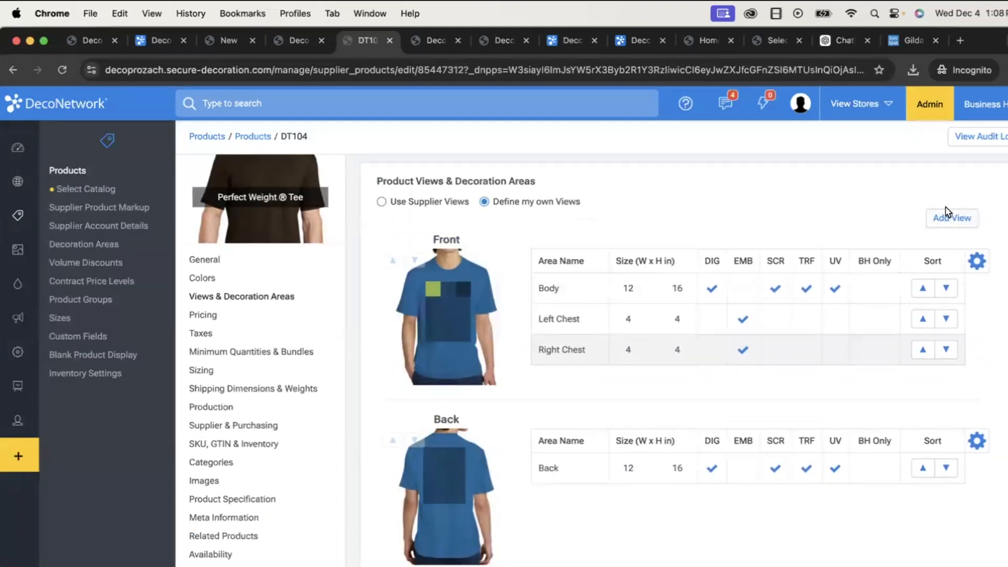
left_click(945, 215)
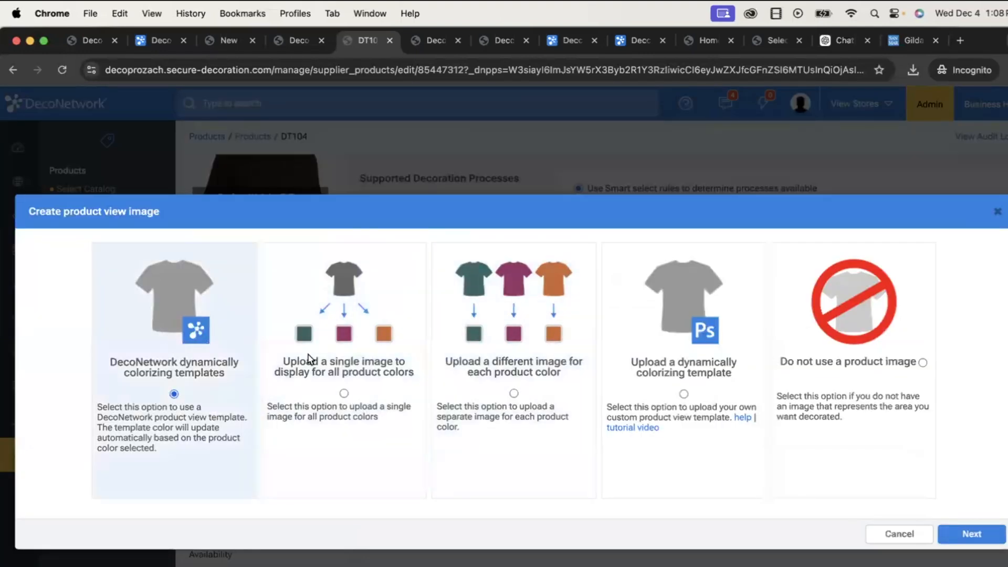
left_click(711, 391)
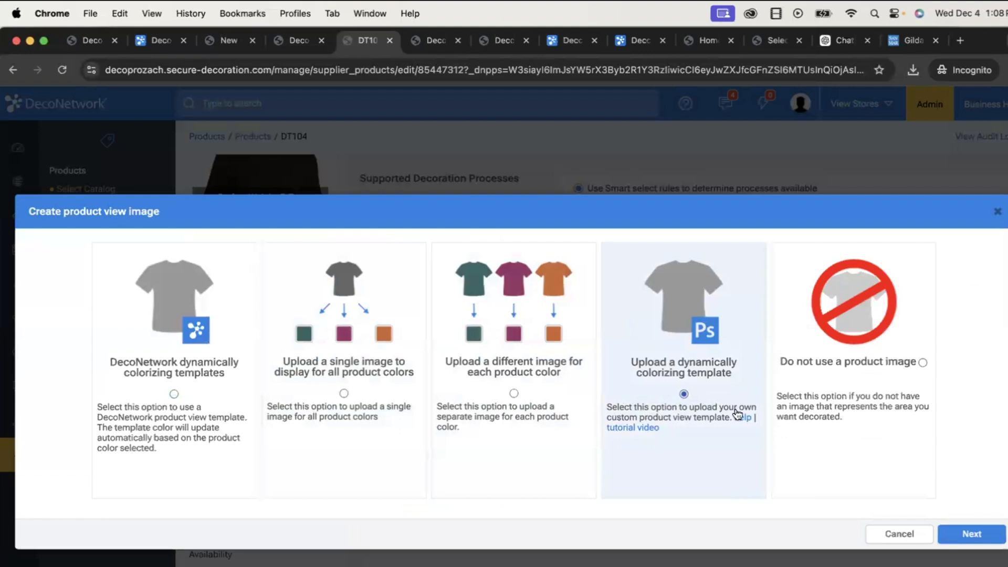
left_click(636, 428)
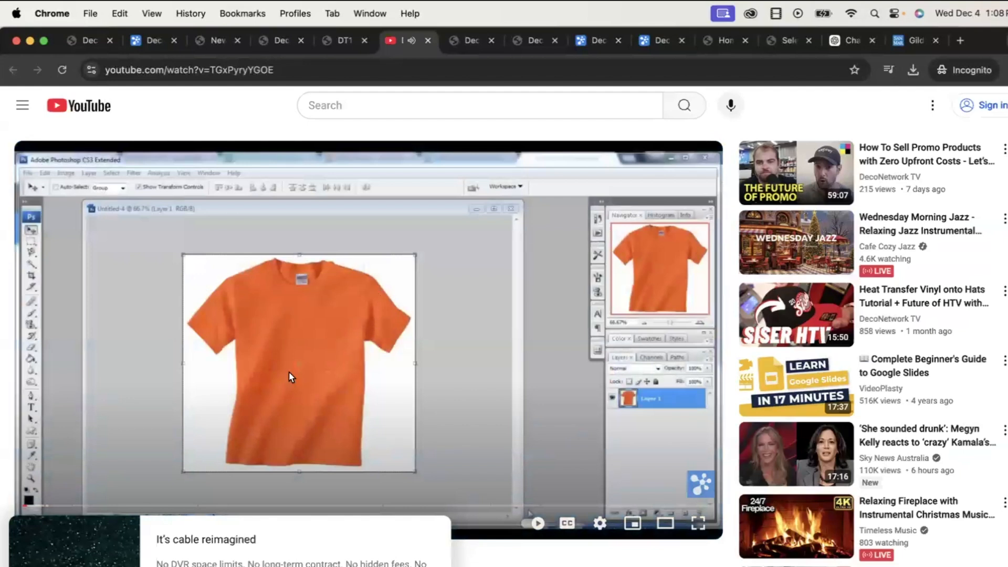
left_click(427, 41)
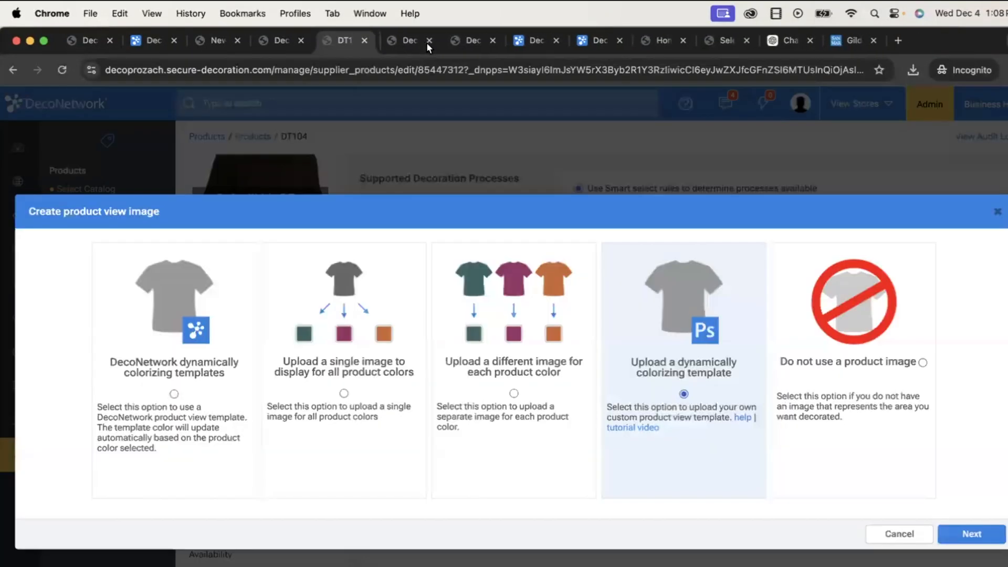
left_click(997, 212)
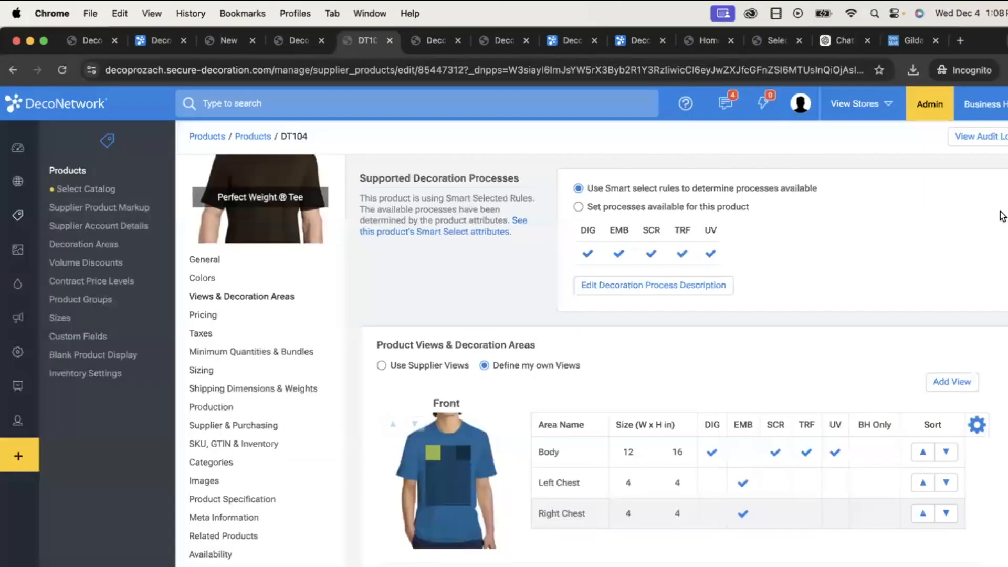